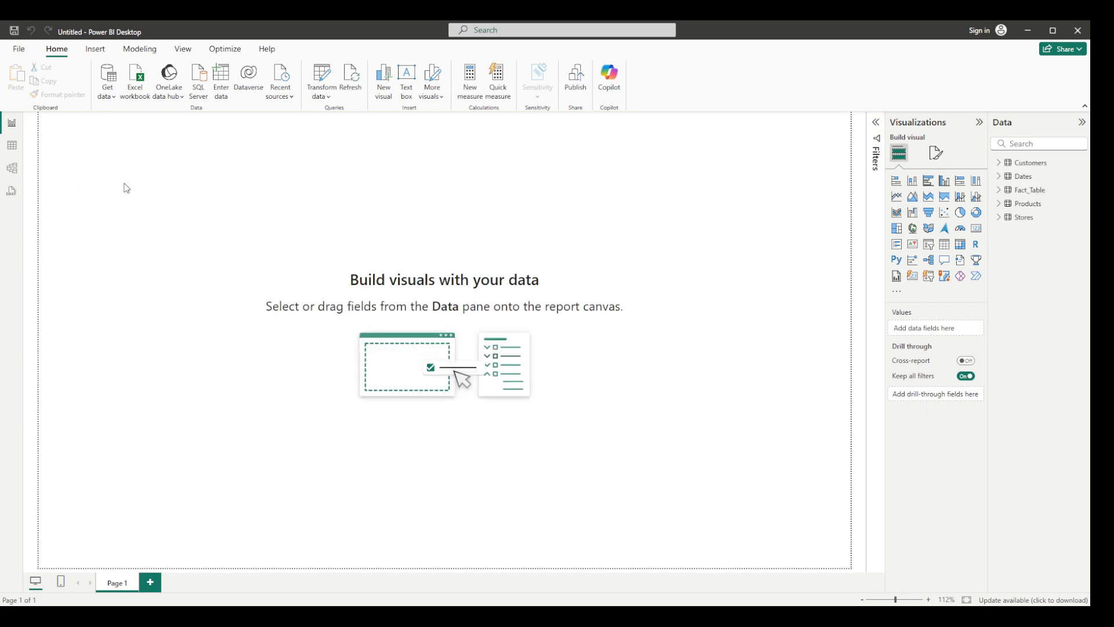
# Look through the data in the Customers, Dates, Products and Stores tables.
pyautogui.click(12, 149)
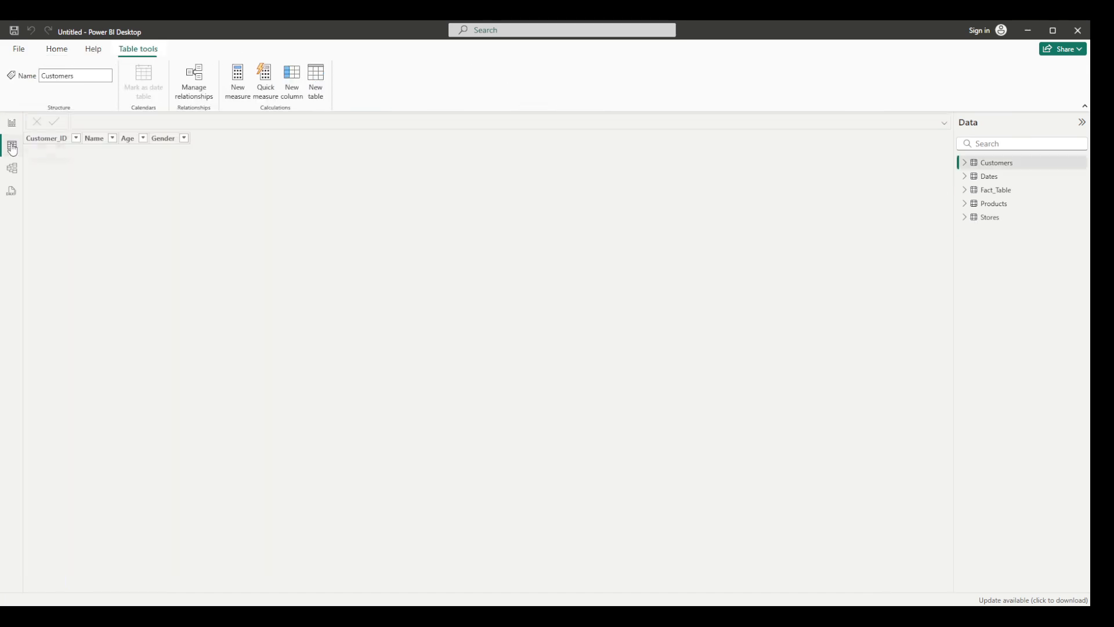
pyautogui.click(993, 177)
pyautogui.click(999, 206)
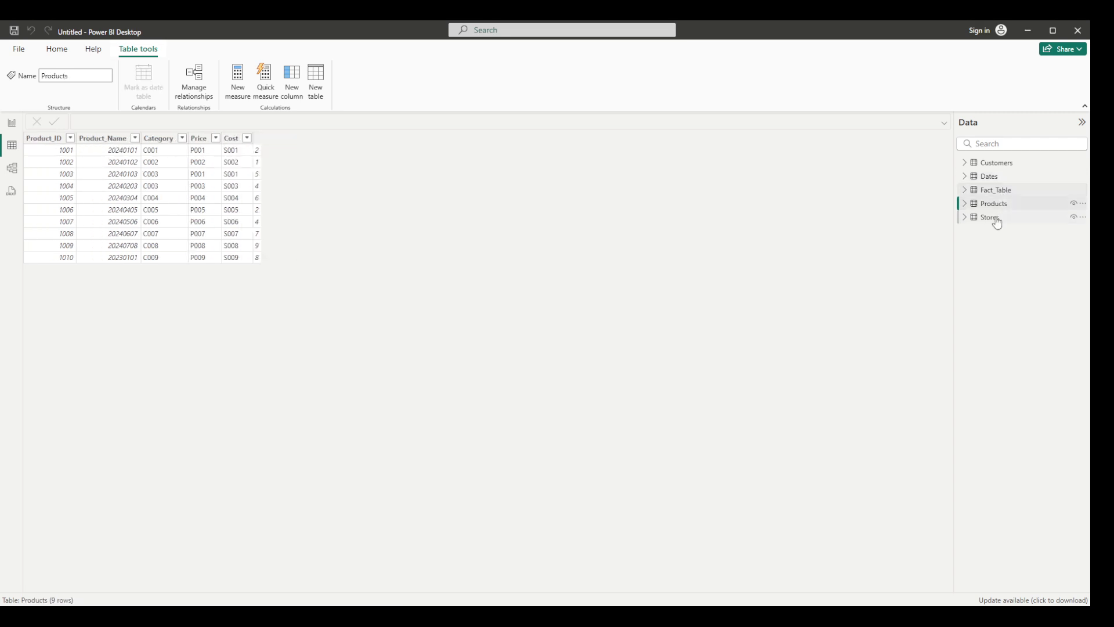
pyautogui.click(996, 218)
# Arrange the Dates, Stores and Products tables around a central Fact_Table in the model diagram.
pyautogui.click(12, 169)
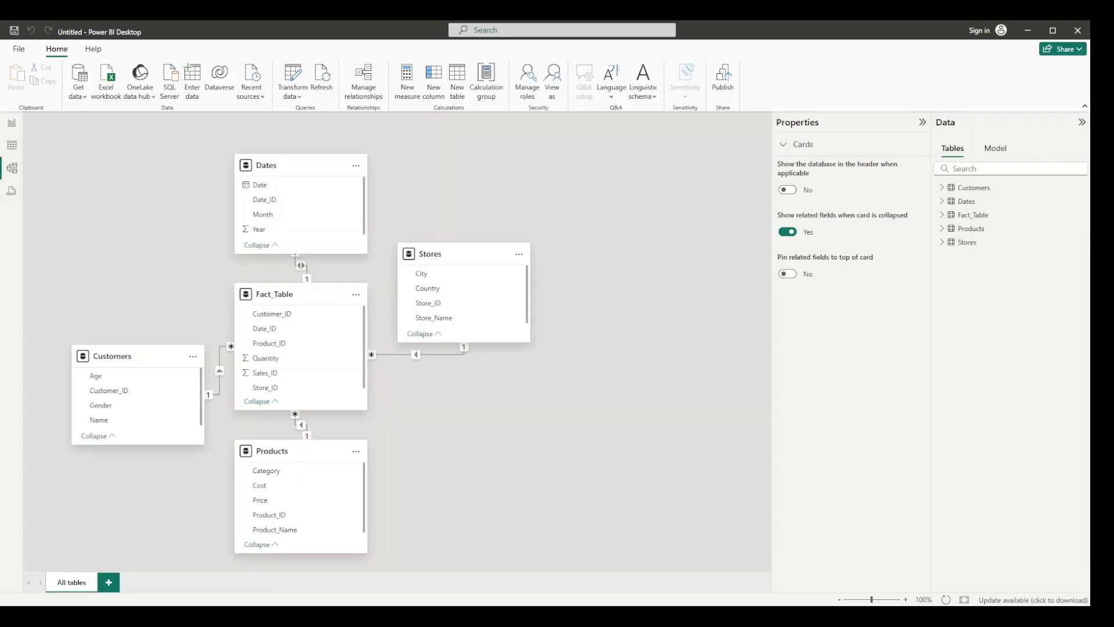
pyautogui.moveTo(458, 254); pyautogui.dragTo(549, 242)
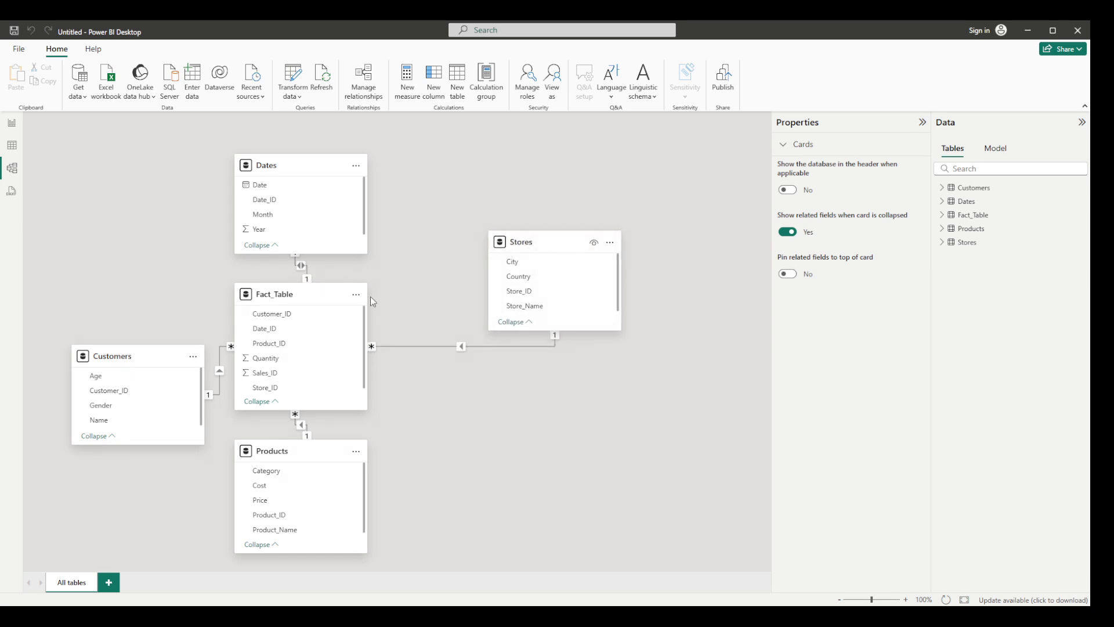
pyautogui.moveTo(286, 163); pyautogui.dragTo(148, 164)
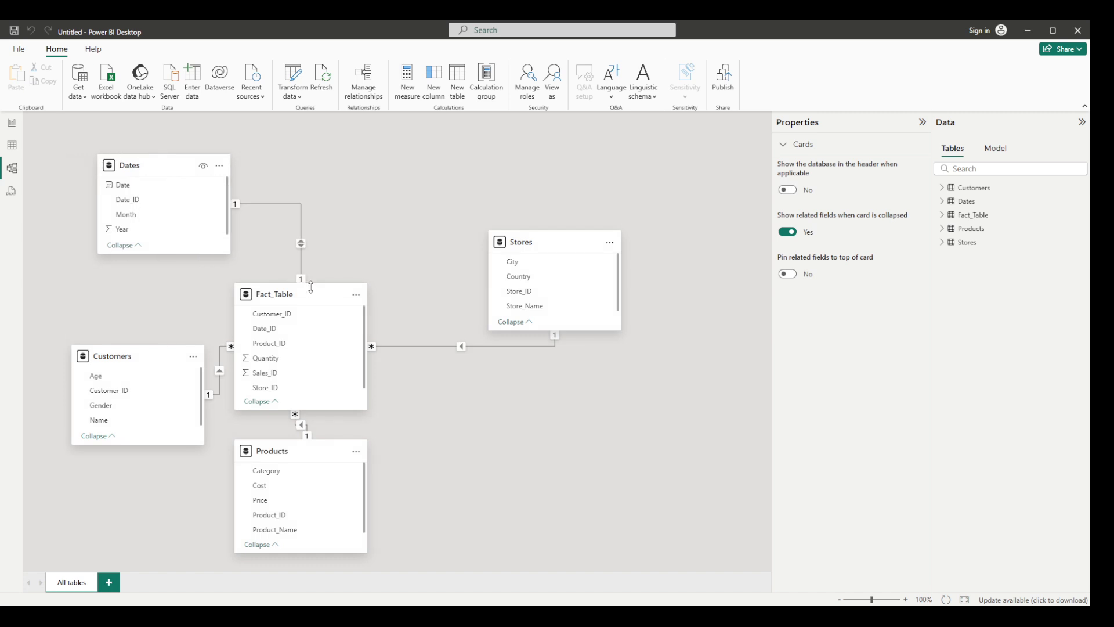
pyautogui.moveTo(325, 295); pyautogui.dragTo(403, 242)
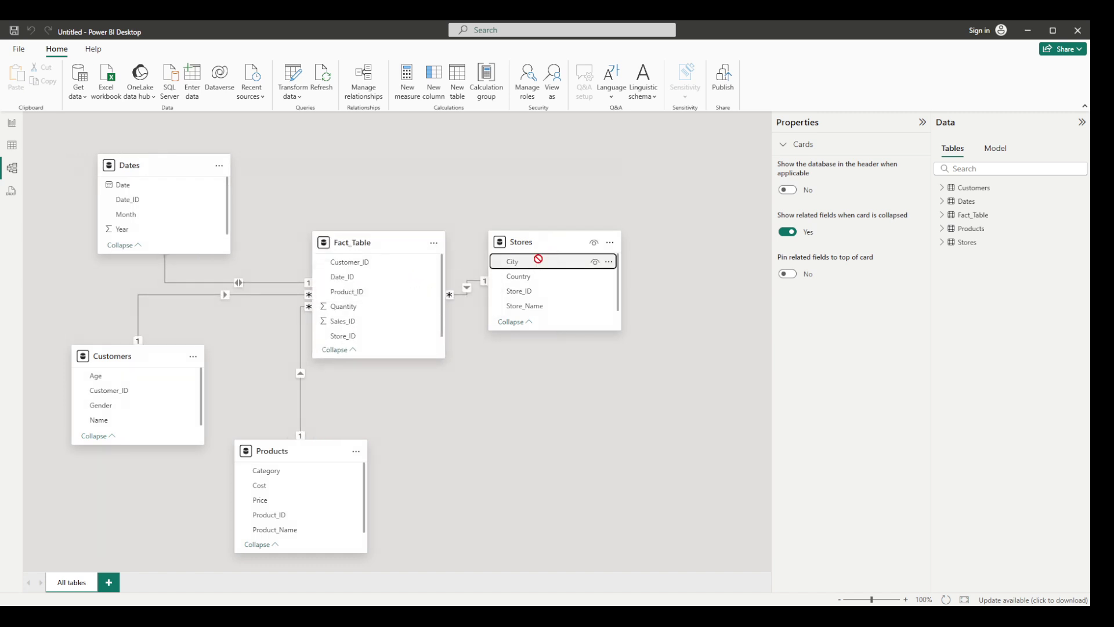
pyautogui.moveTo(549, 244); pyautogui.dragTo(607, 181)
pyautogui.moveTo(306, 460); pyautogui.dragTo(709, 424)
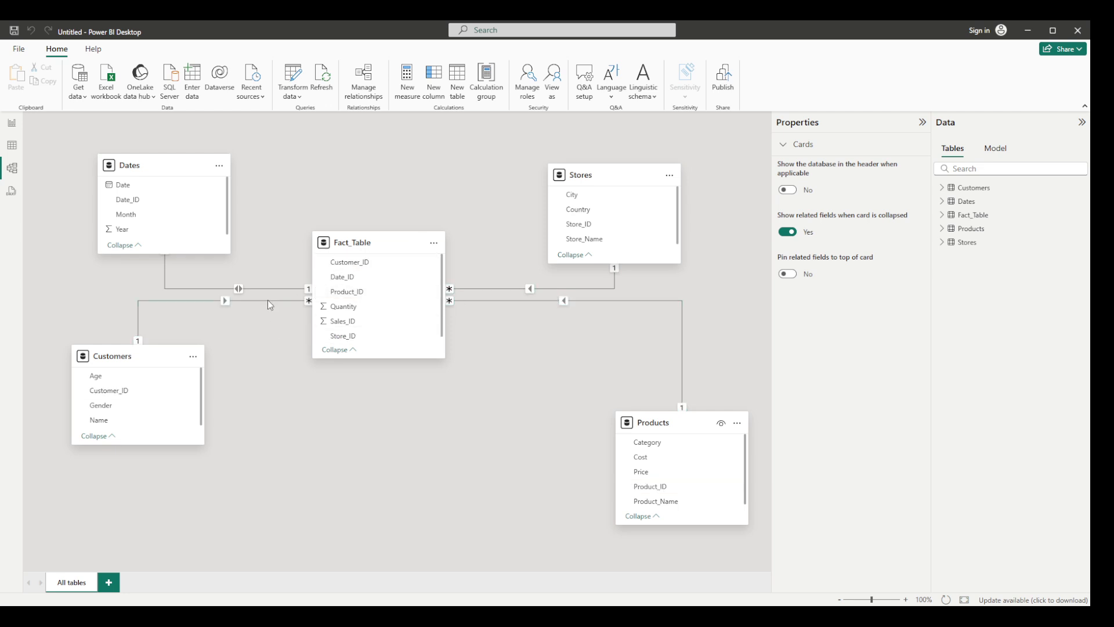
# Set the Fact_Table–Dates relationship to Many to one (*:1) with Single cross-filter direction, and place the Customers table lower in the diagram.
pyautogui.click(237, 289)
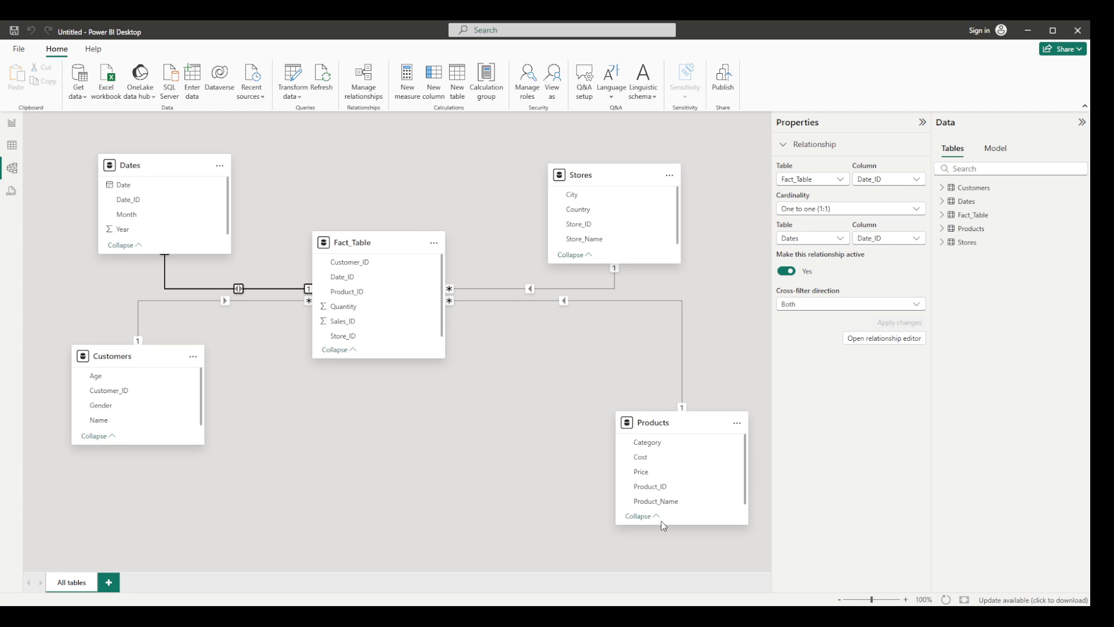
pyautogui.hotkey('ctrl', 's')
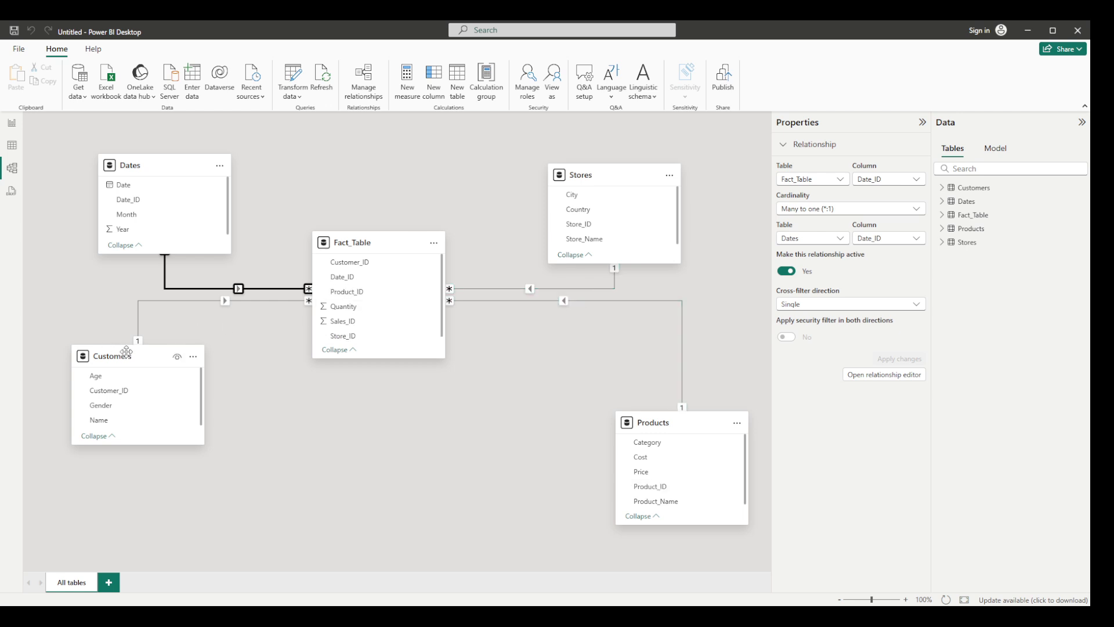
pyautogui.moveTo(152, 361); pyautogui.dragTo(169, 411)
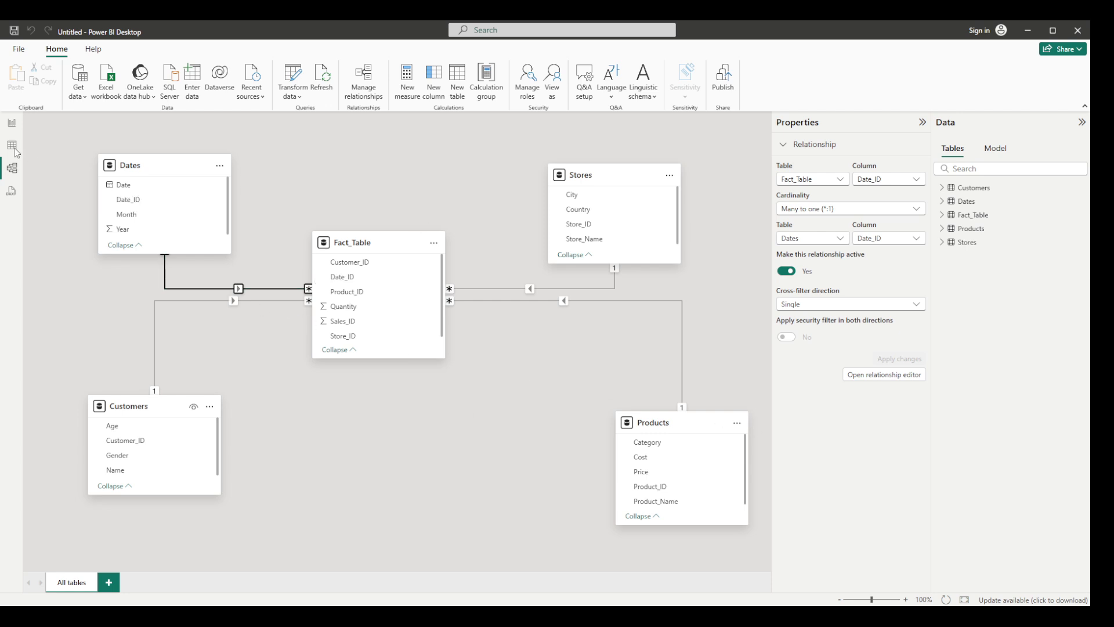
# From the report view, create a new manually entered table named Measures (2) to hold the measures.
pyautogui.click(13, 124)
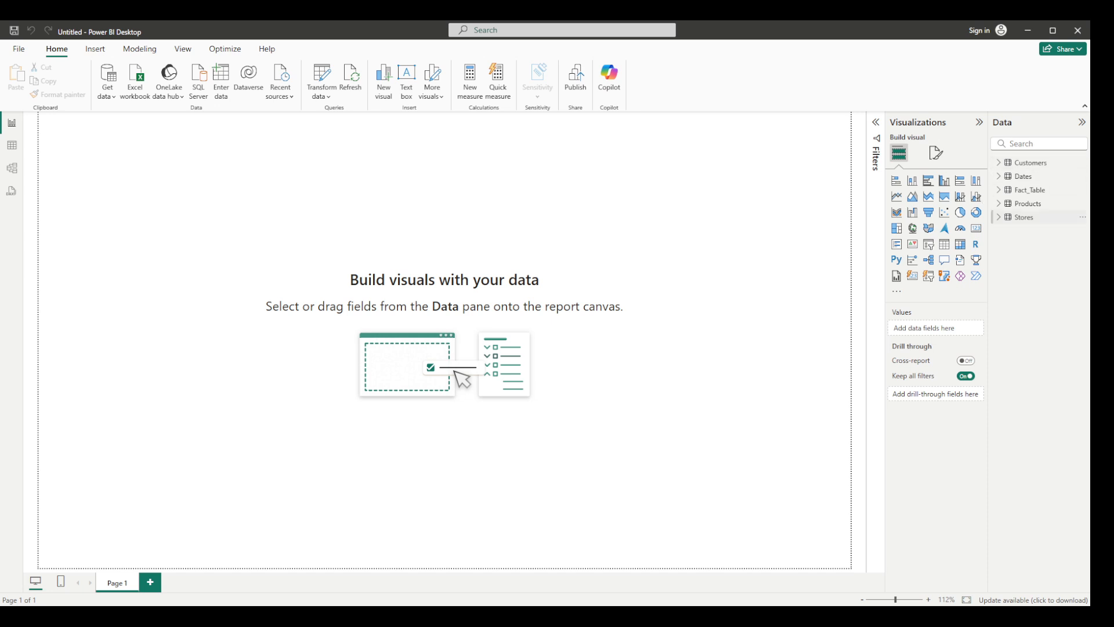
pyautogui.click(1008, 220)
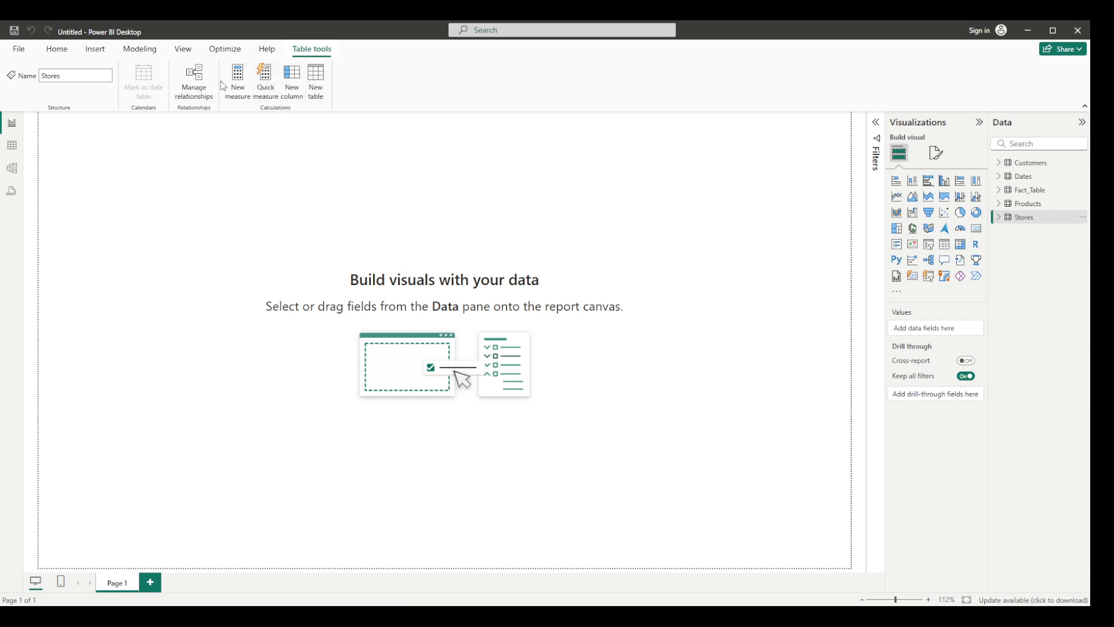
pyautogui.click(62, 52)
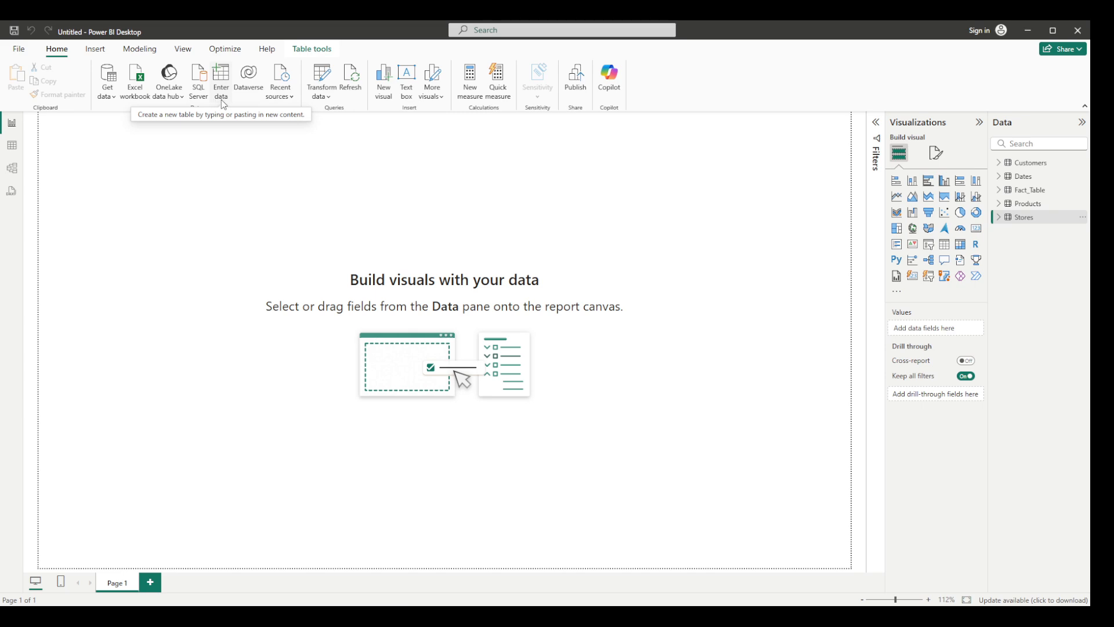
pyautogui.click(226, 82)
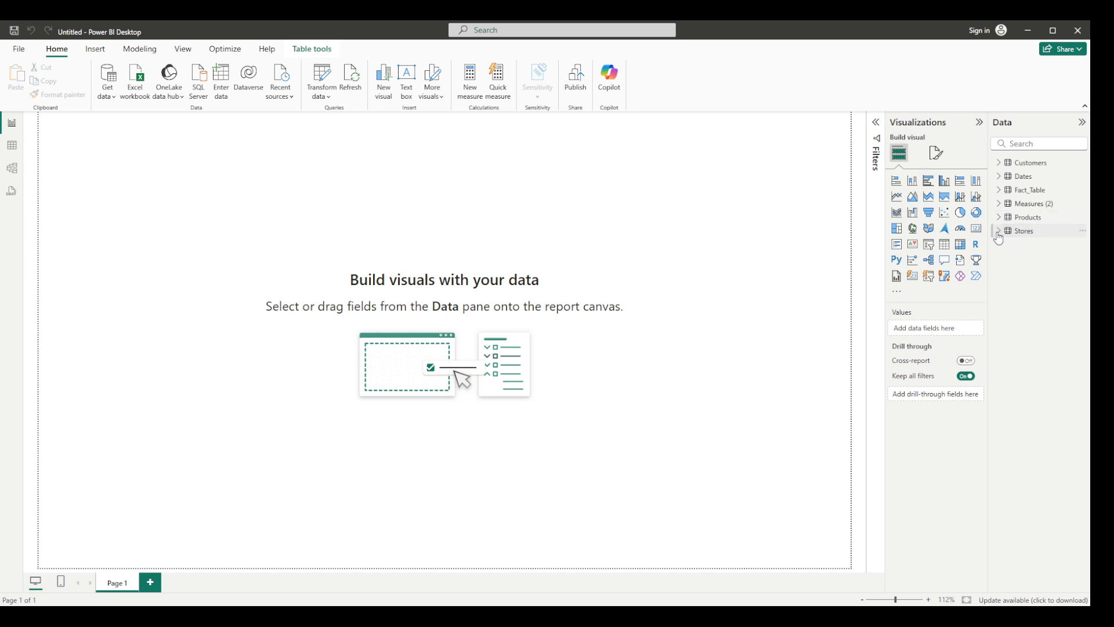
# Start a measure M01_Revenue in the Measures (2) table with SUMX over Fact_Table and Fact_Table[Quantity] as the first factor.
pyautogui.click(999, 204)
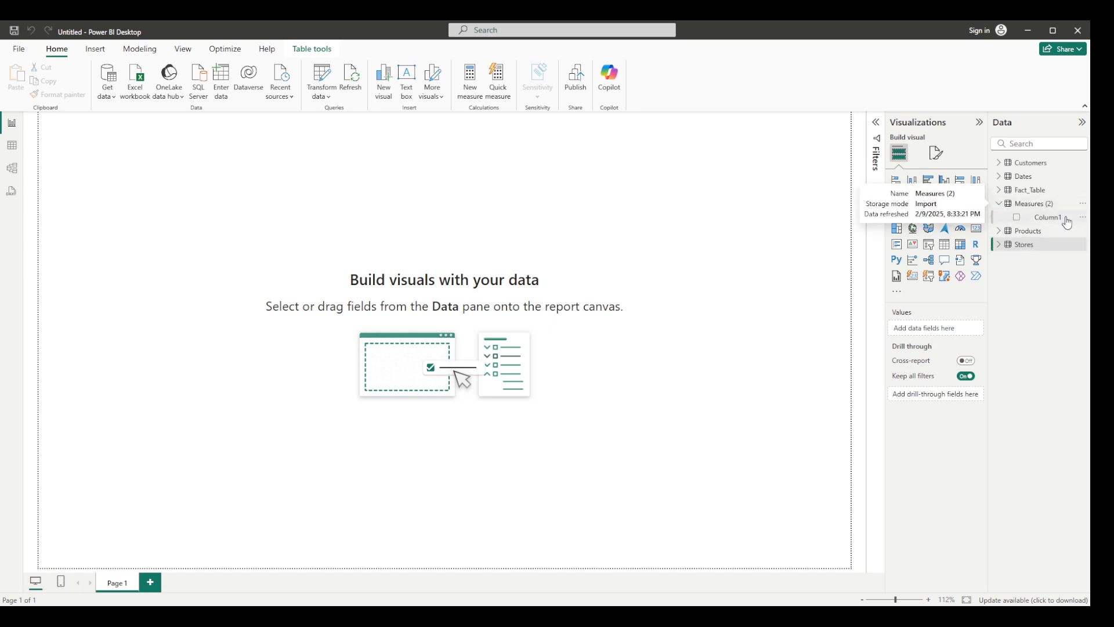
pyautogui.click(1061, 209)
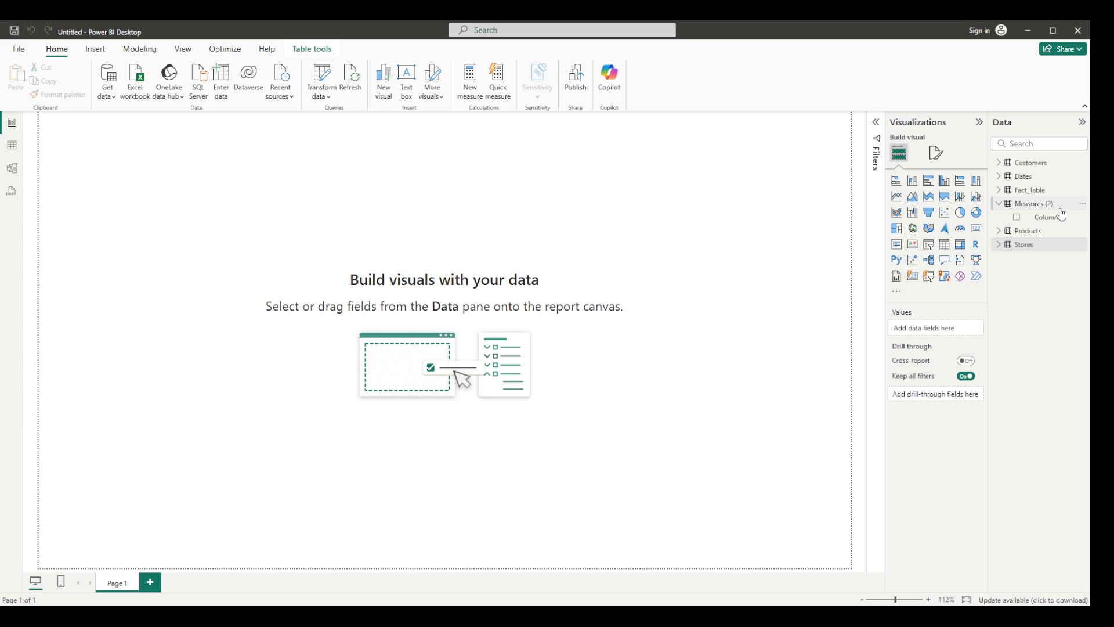
pyautogui.click(475, 81)
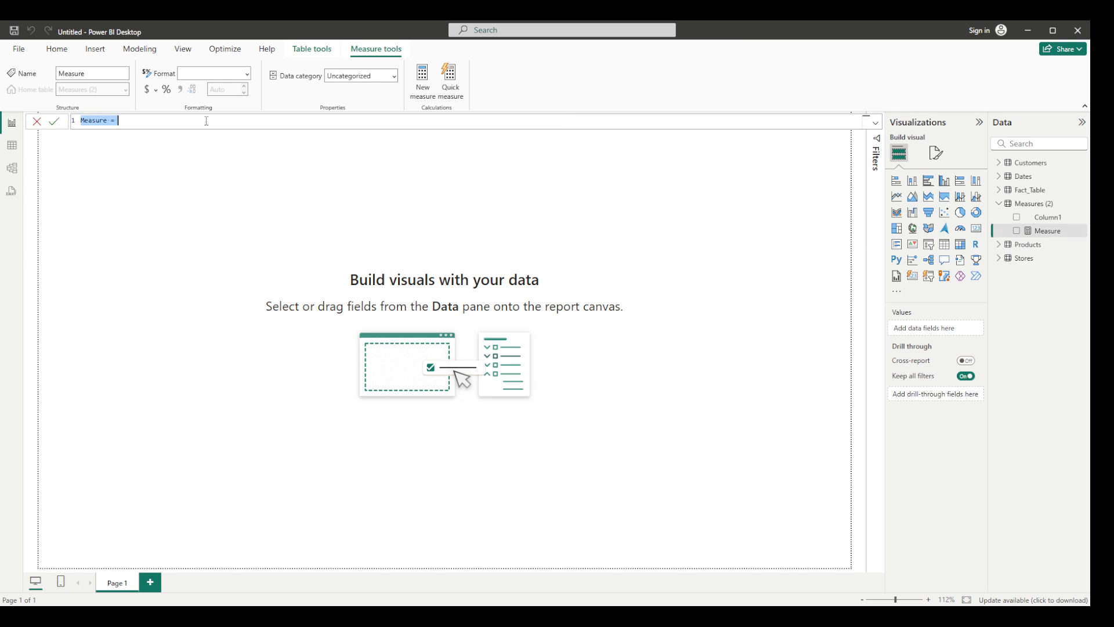
pyautogui.write('M01_Revenue = sum')
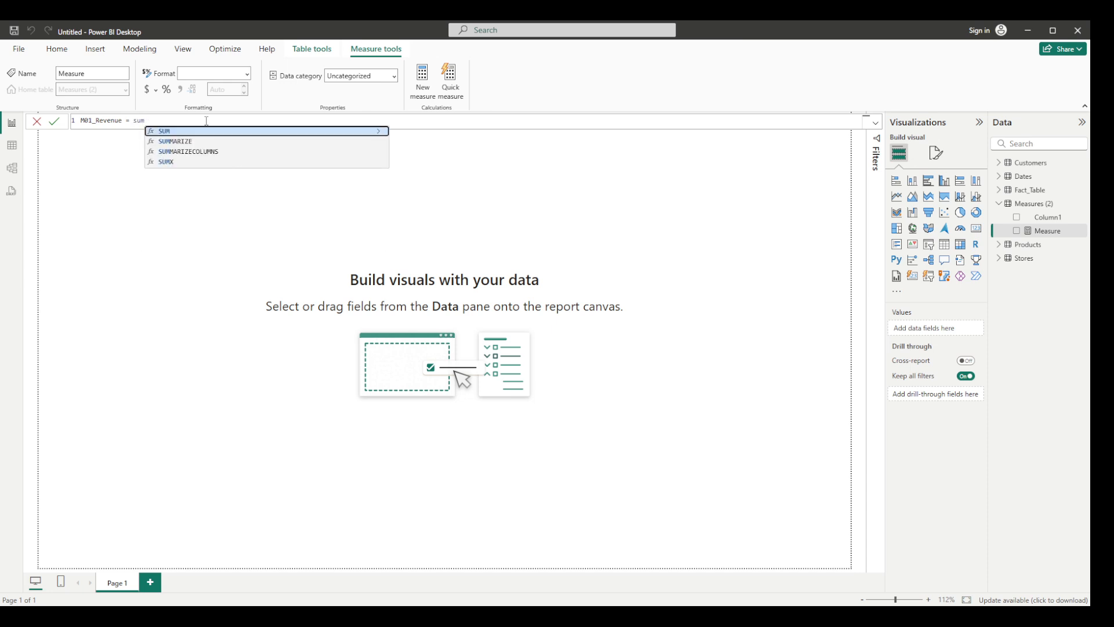
pyautogui.write('x')
pyautogui.press('Tab')
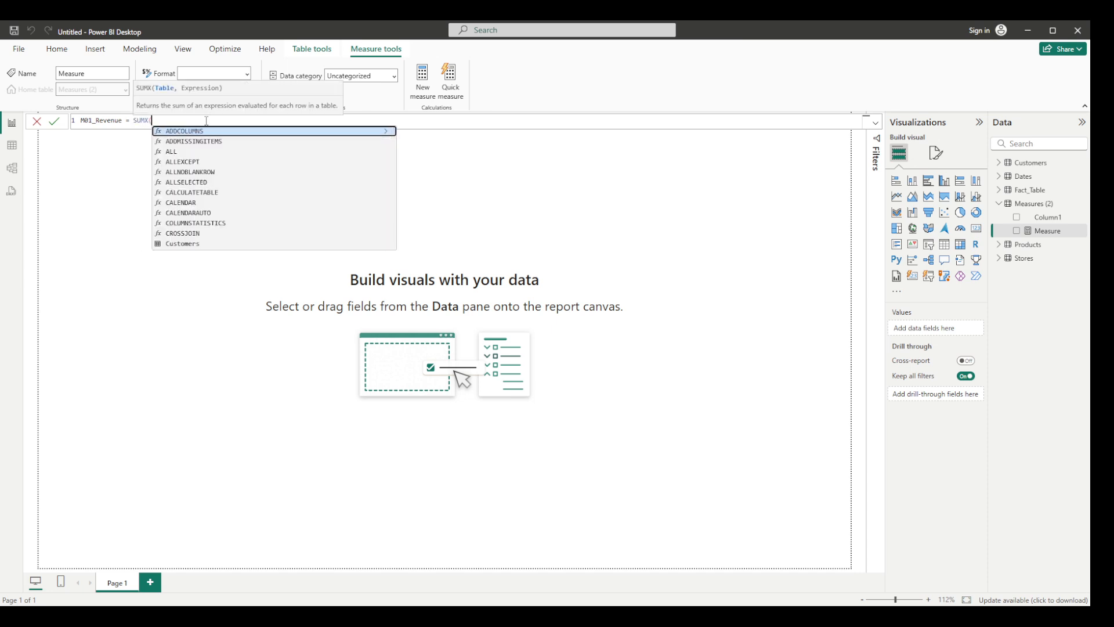
pyautogui.write('Fact_Table, ')
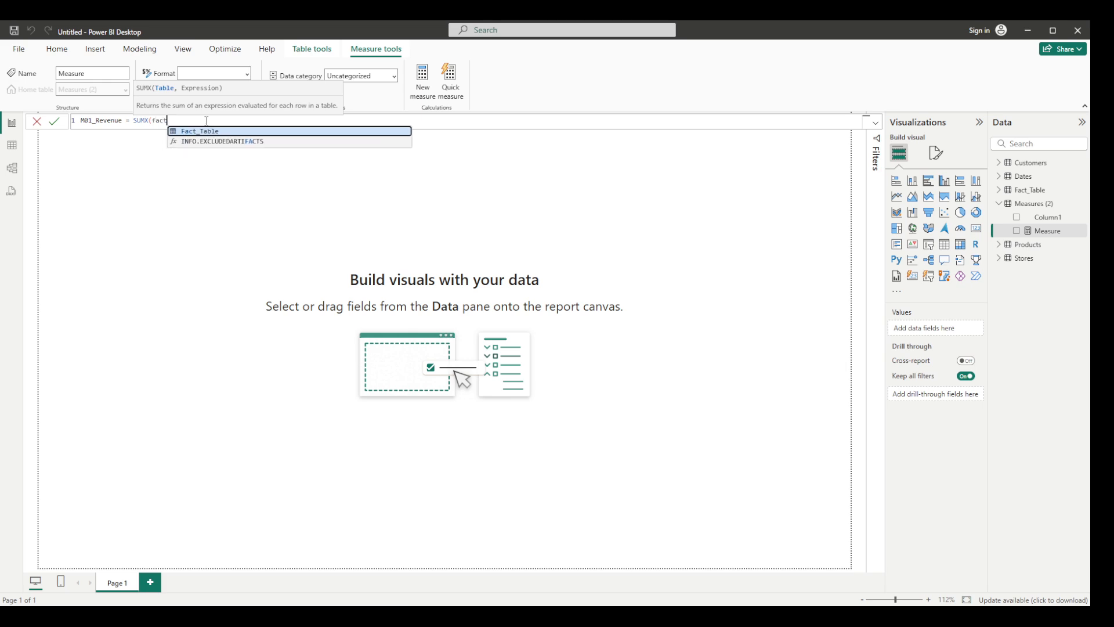
pyautogui.write('Fact_Table[Quantity]')
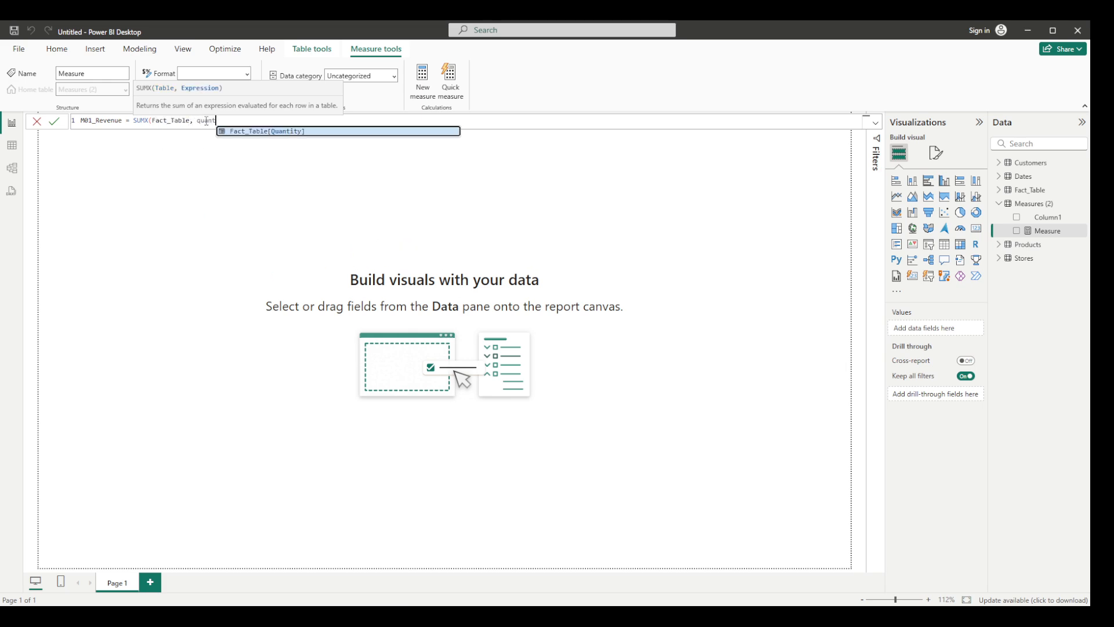
pyautogui.press('Tab')
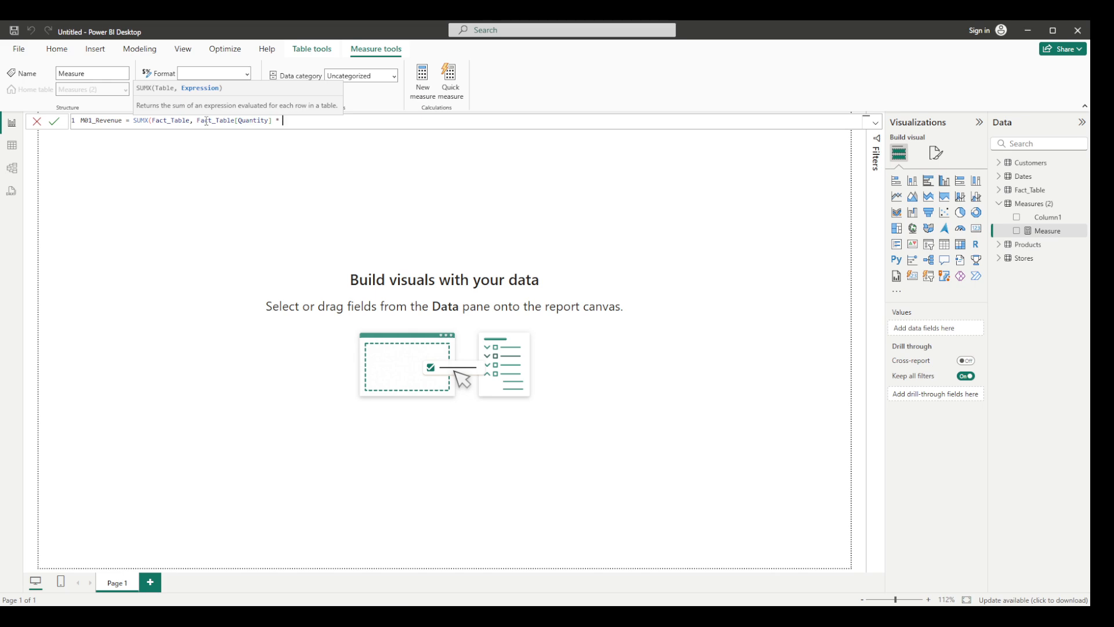
# Complete the M01_Revenue formula by multiplying the quantity by RELATED(Products[Price]), and commit the measure.
pyautogui.write('* RELATED(')
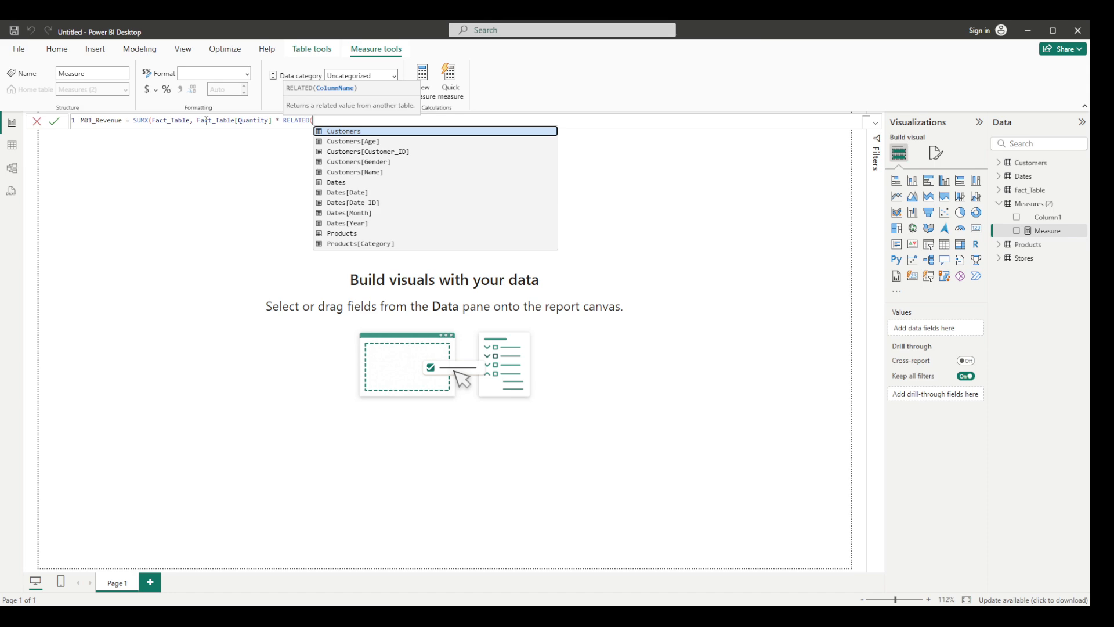
pyautogui.write('Products[Price]')
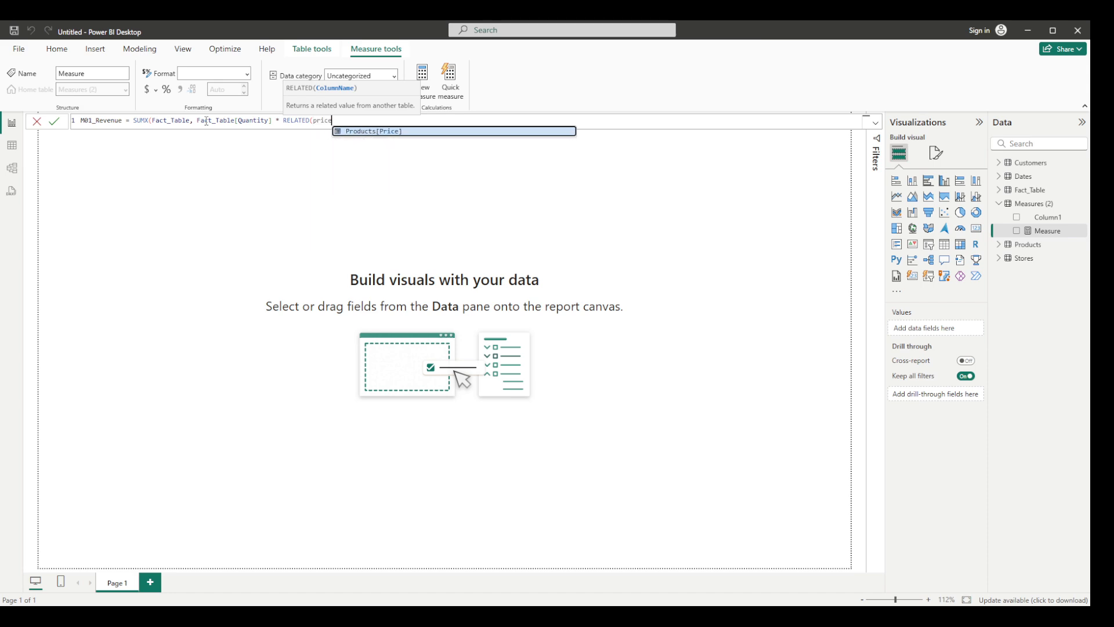
pyautogui.write(')')
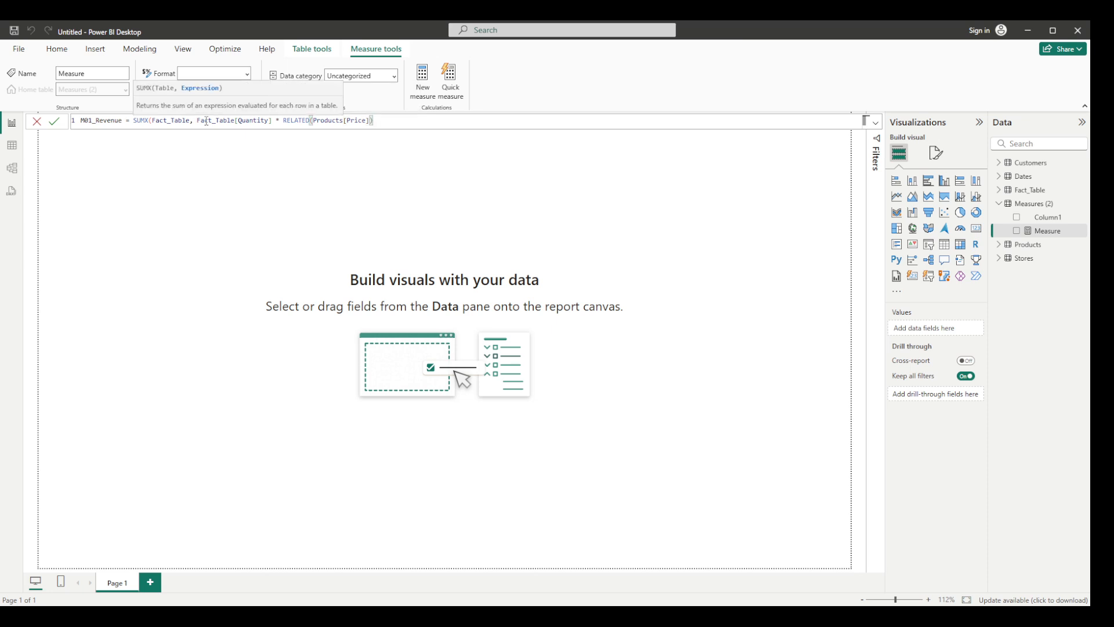
pyautogui.write(')')
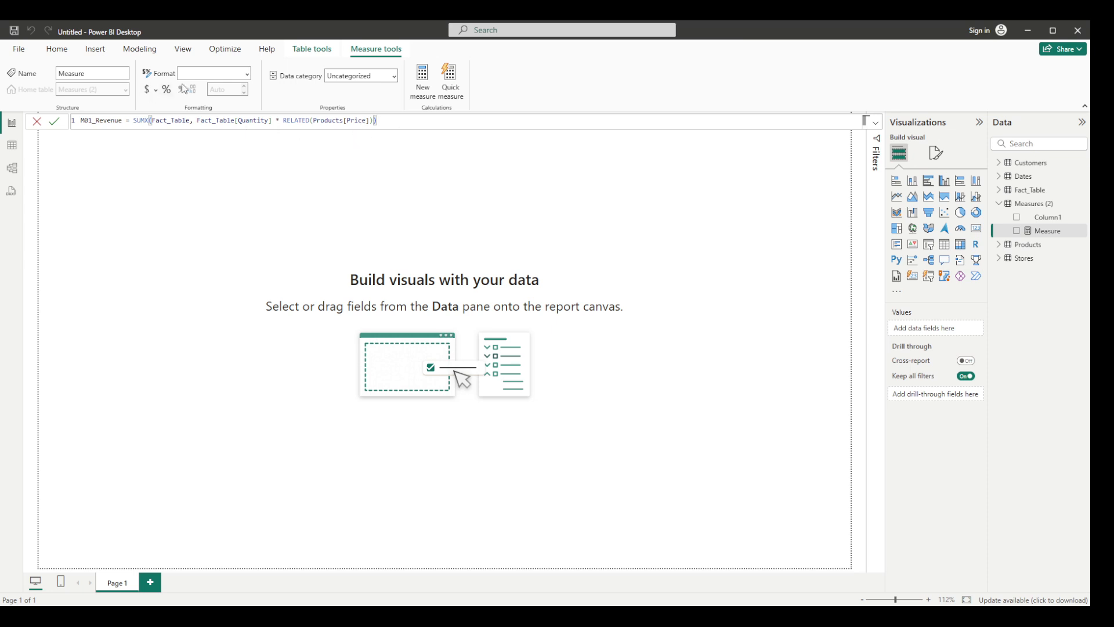
pyautogui.click(54, 120)
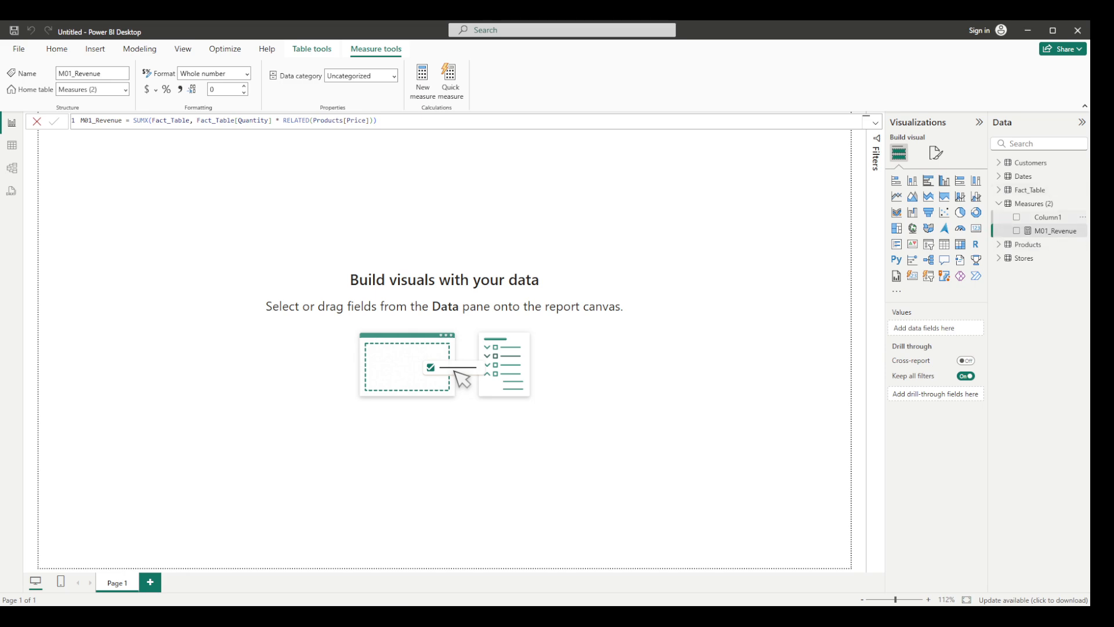
# Begin a measure M02_Profit_Margin in the Measures (2) table with a variable profit that subtracts from [M01_Revenue].
pyautogui.click(1034, 203)
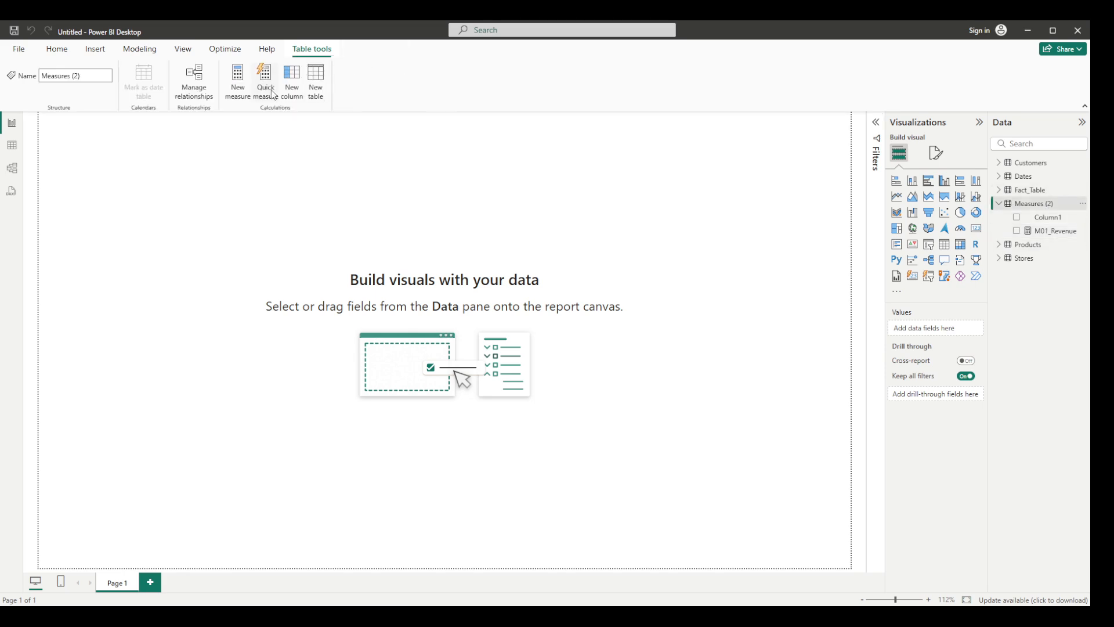
pyautogui.click(238, 80)
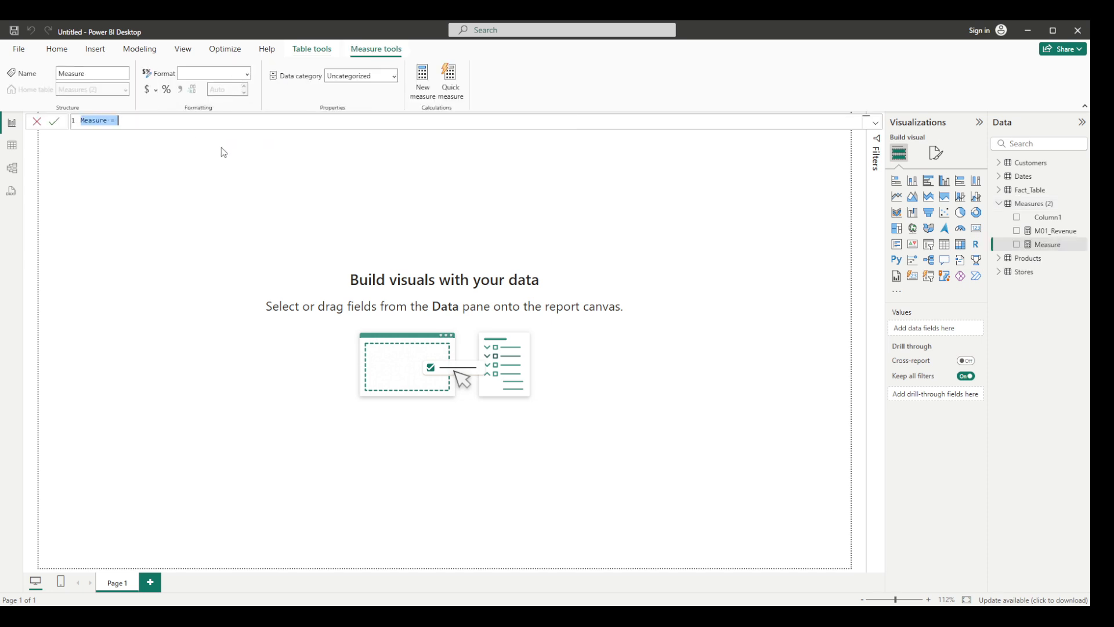
pyautogui.write('M02_Profit_Margin =')
pyautogui.hotkey('shift', 'Return')
pyautogui.write('VAR')
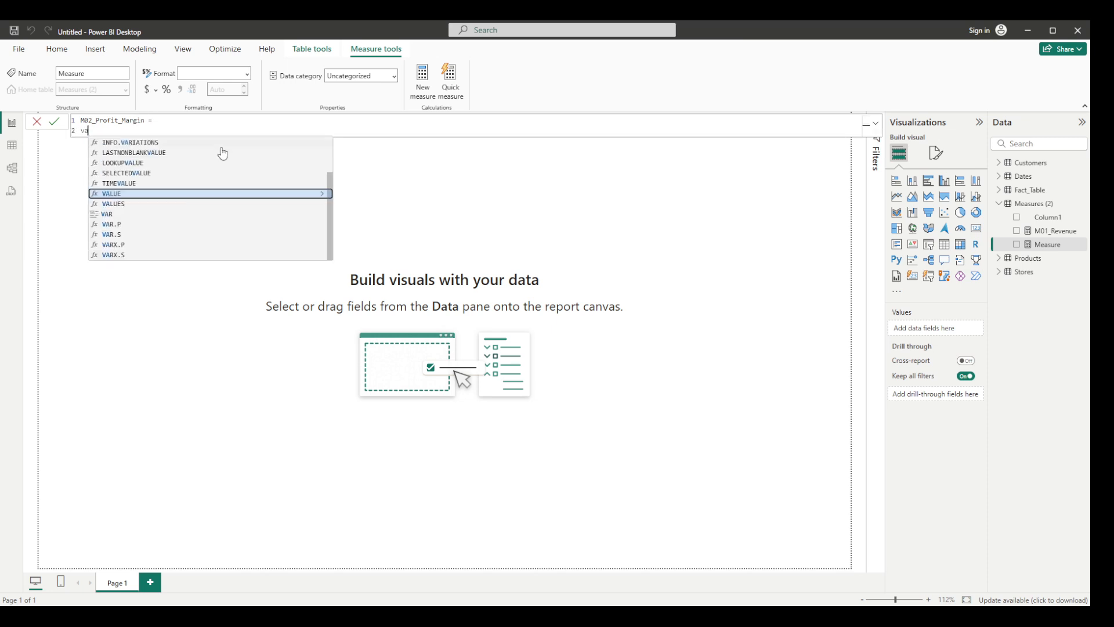
pyautogui.write(' prof')
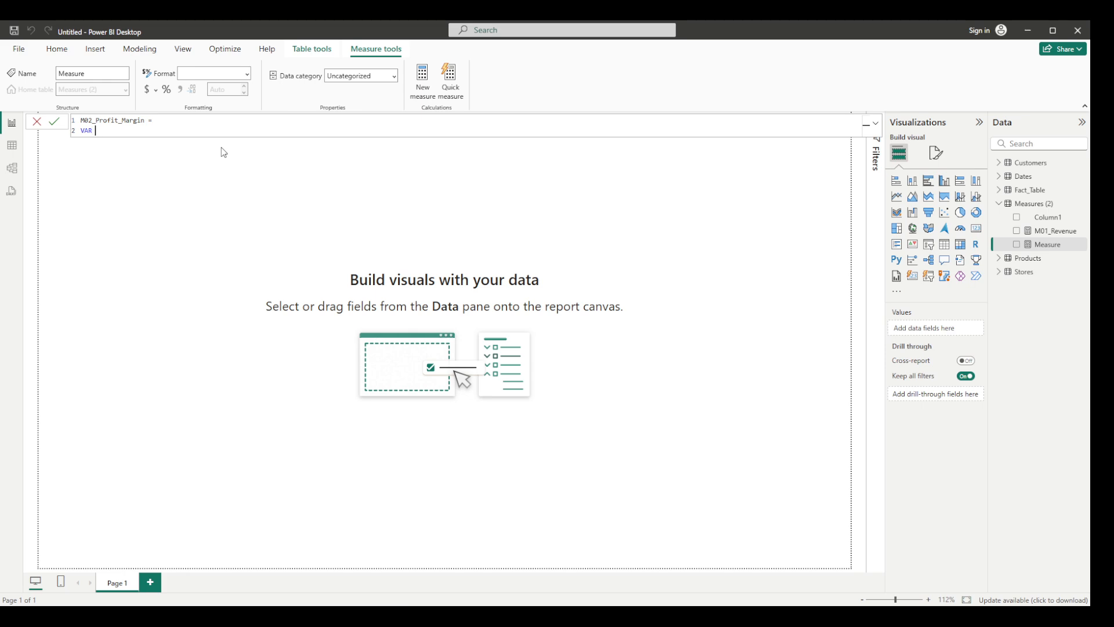
pyautogui.write('it = m01')
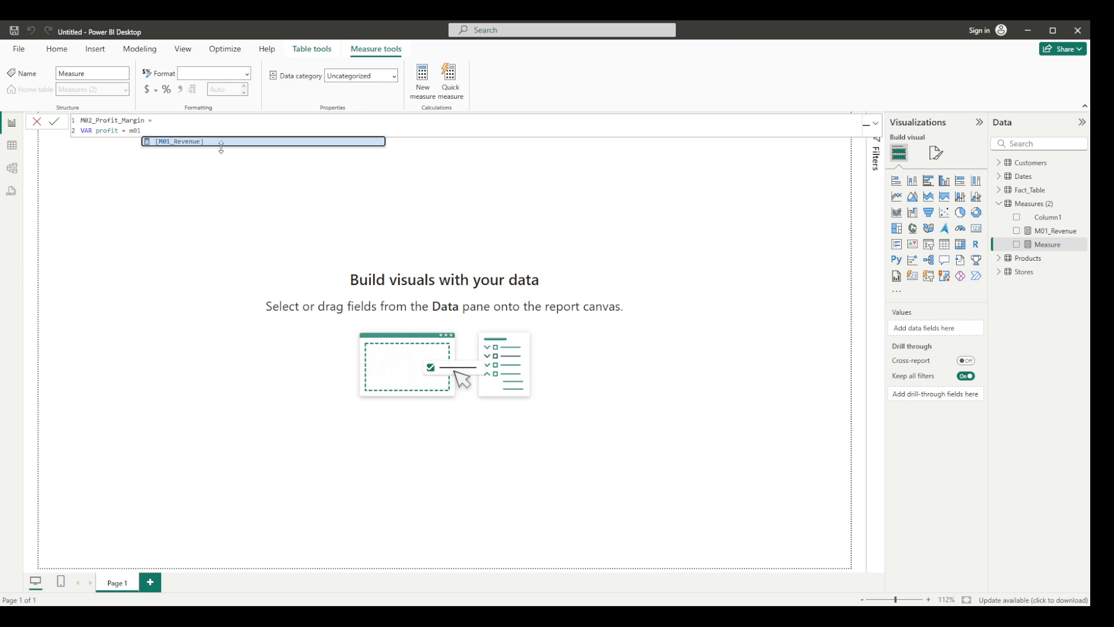
pyautogui.press('Tab')
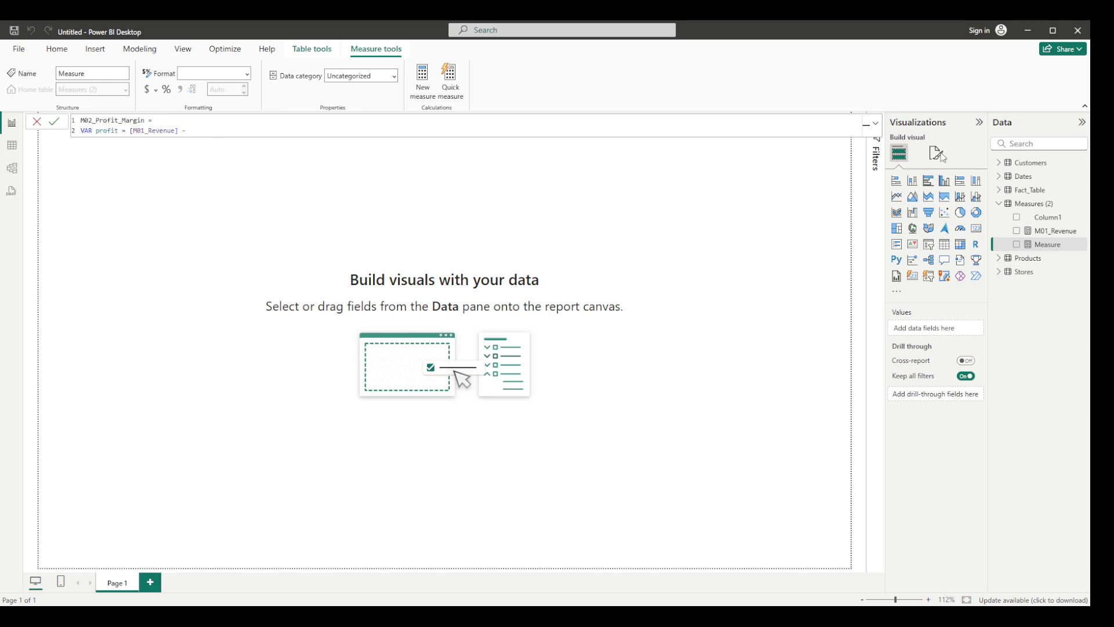
# Start a measure M02_Cost in the Measures (2) table with SUMX over Fact_Table.
pyautogui.click(1048, 206)
pyautogui.click(1043, 204)
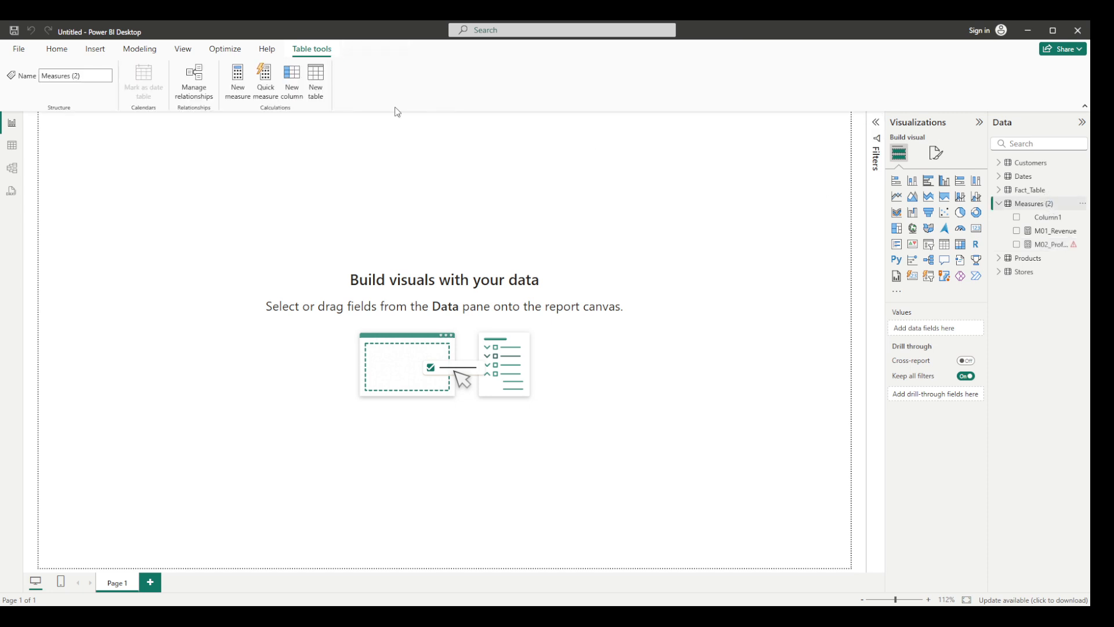
pyautogui.click(237, 81)
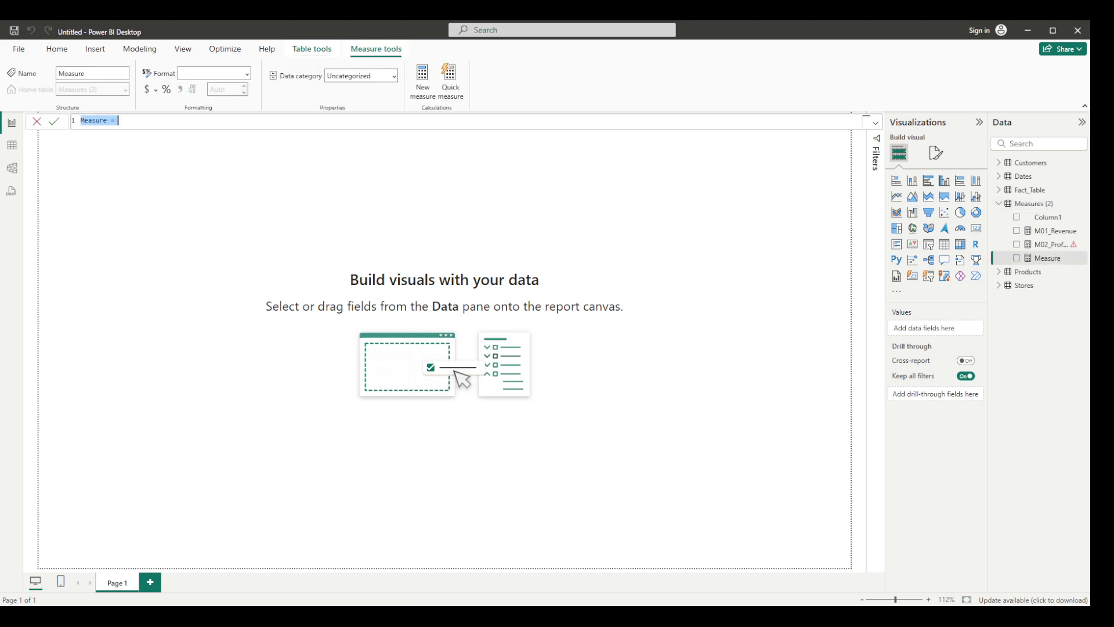
pyautogui.click(392, 121)
pyautogui.hotkey('ctrl', 'BackSpace')
pyautogui.hotkey('ctrl', 'BackSpace')
pyautogui.write('M02_Cost = SUMX(')
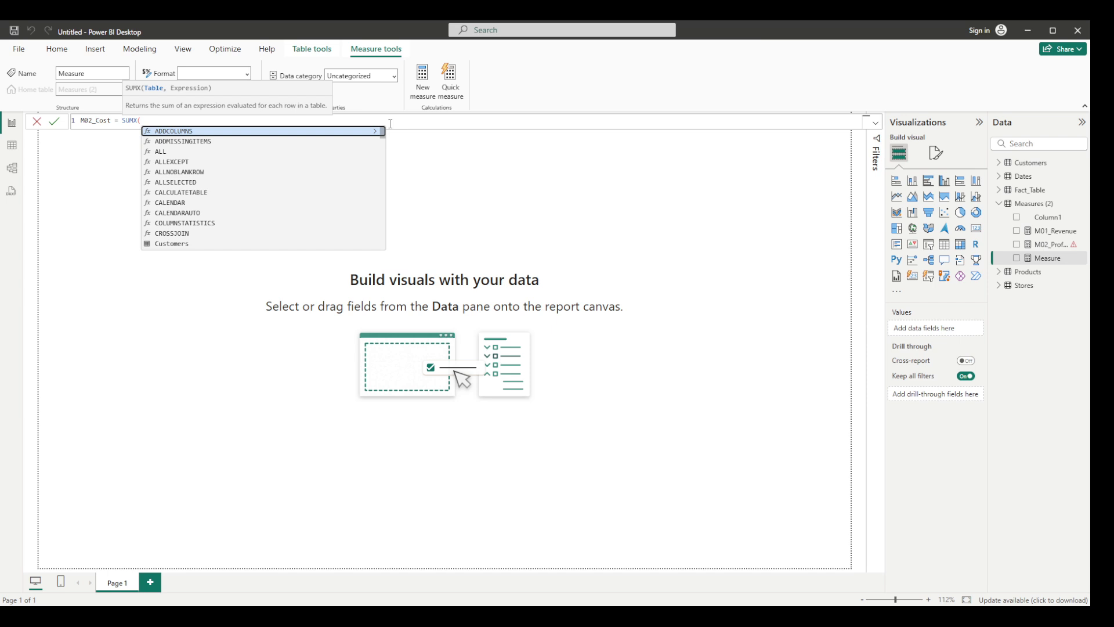
pyautogui.write('Fact_Table')
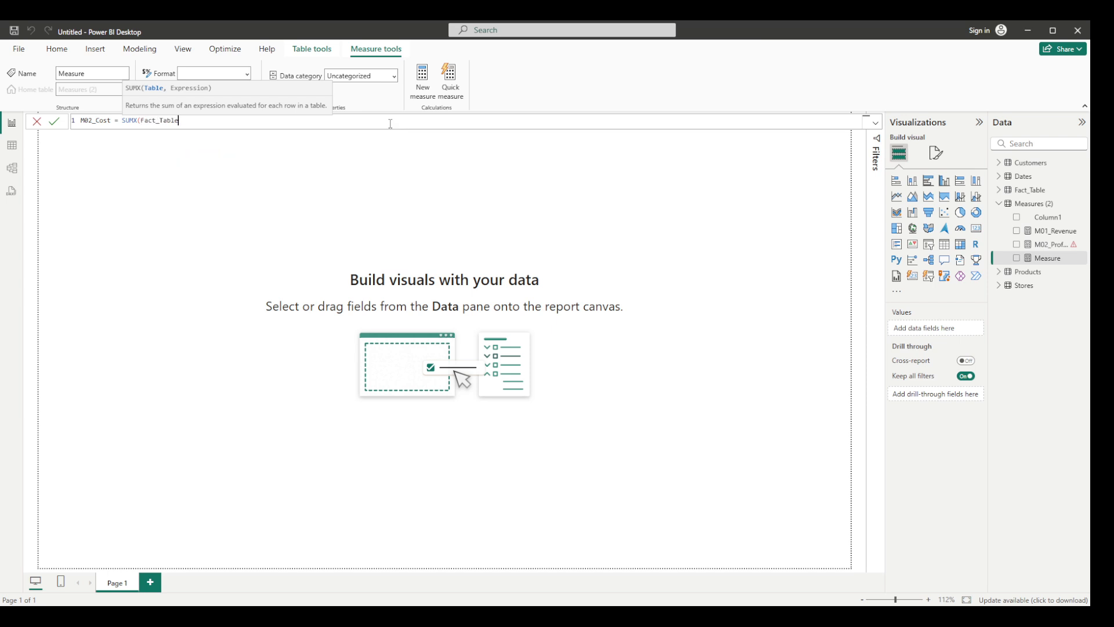
# Complete the M02_Cost formula with Fact_Table[Quantity] * RELATED(Products[Cost]) as the expression, and commit the measure.
pyautogui.write(', Fact_Table[Quantity] * relat')
pyautogui.press('Tab')
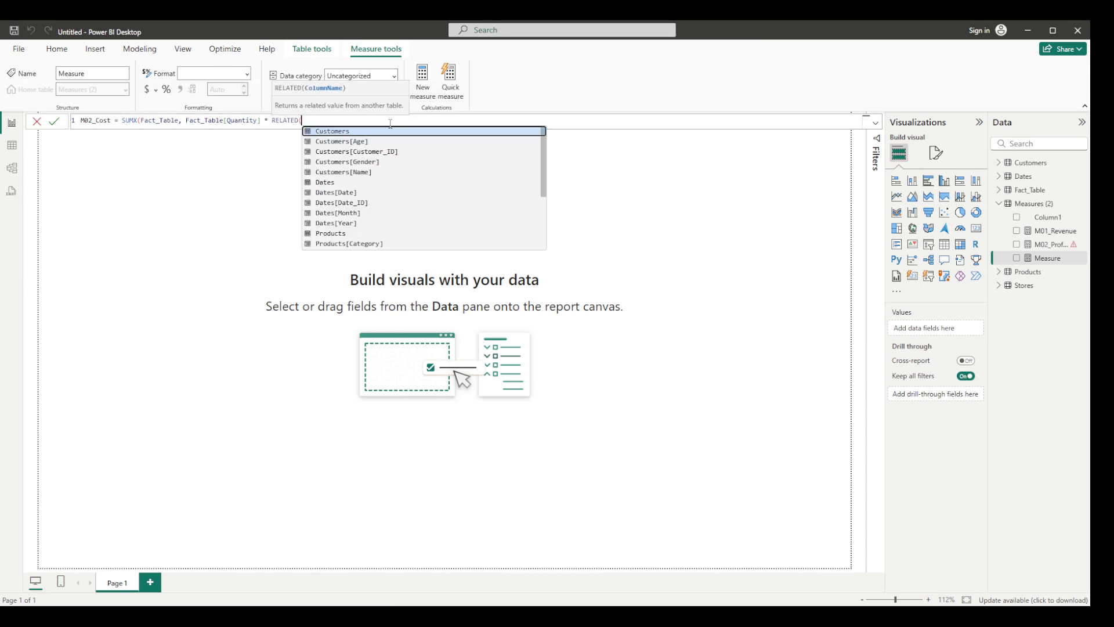
pyautogui.write('Products[Cost])')
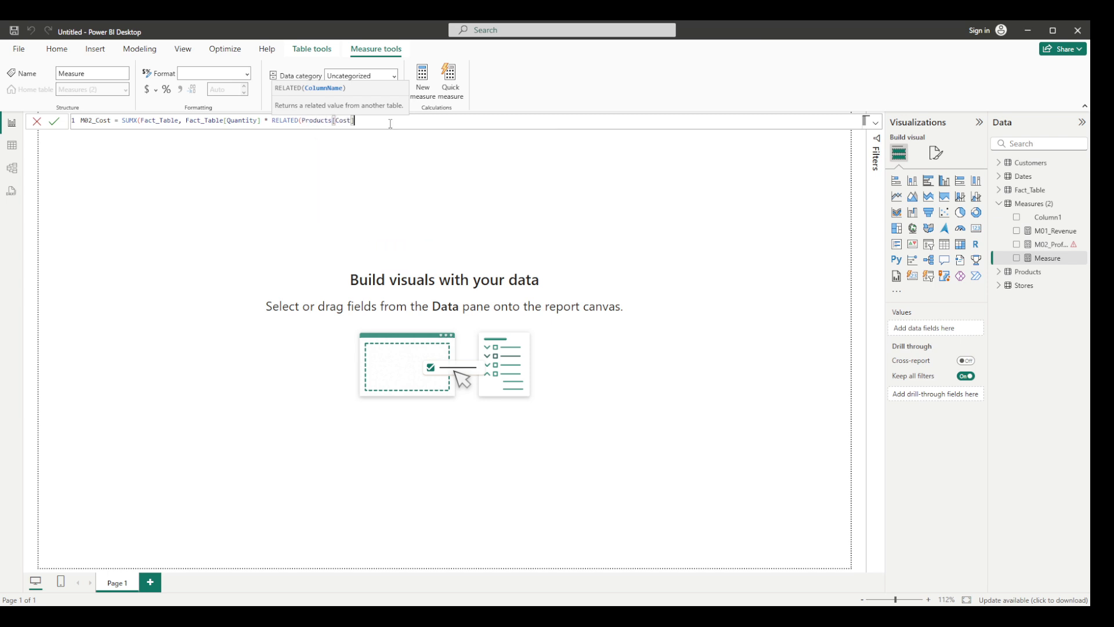
pyautogui.write(')')
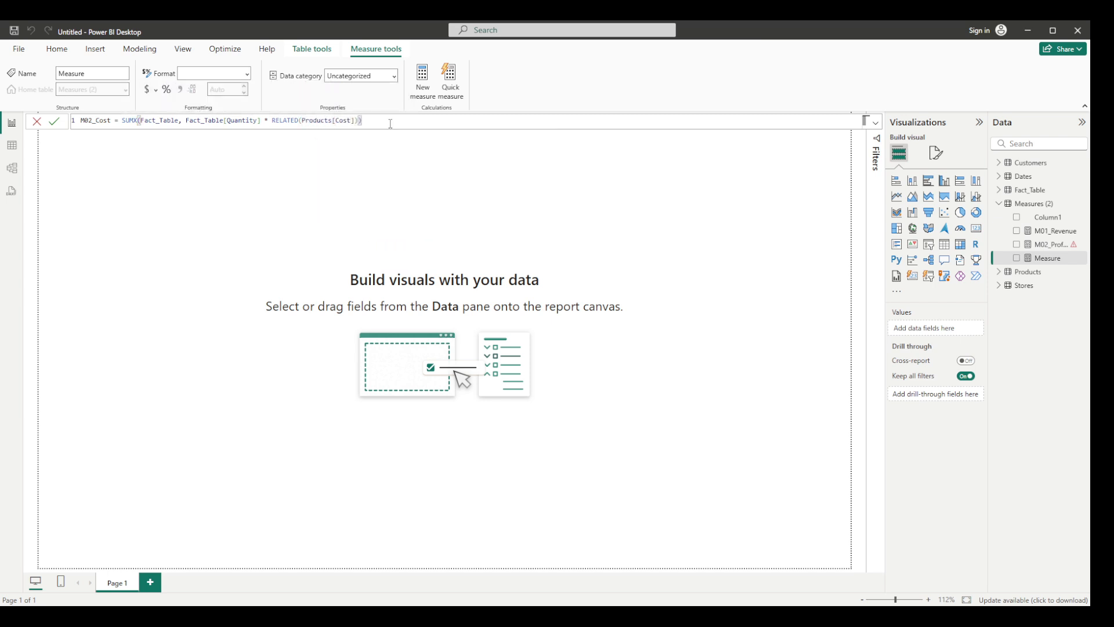
pyautogui.click(54, 120)
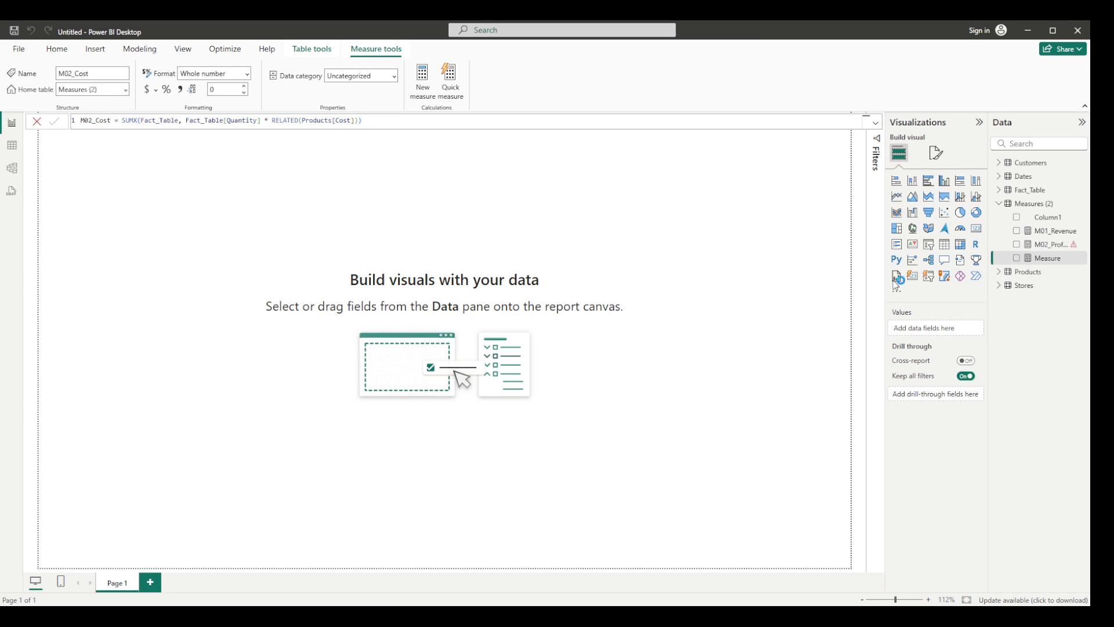
# In the profit margin measure, subtract [M02_Cost] in the profit variable and rename the measure M03_Profit_Margin.
pyautogui.click(1051, 262)
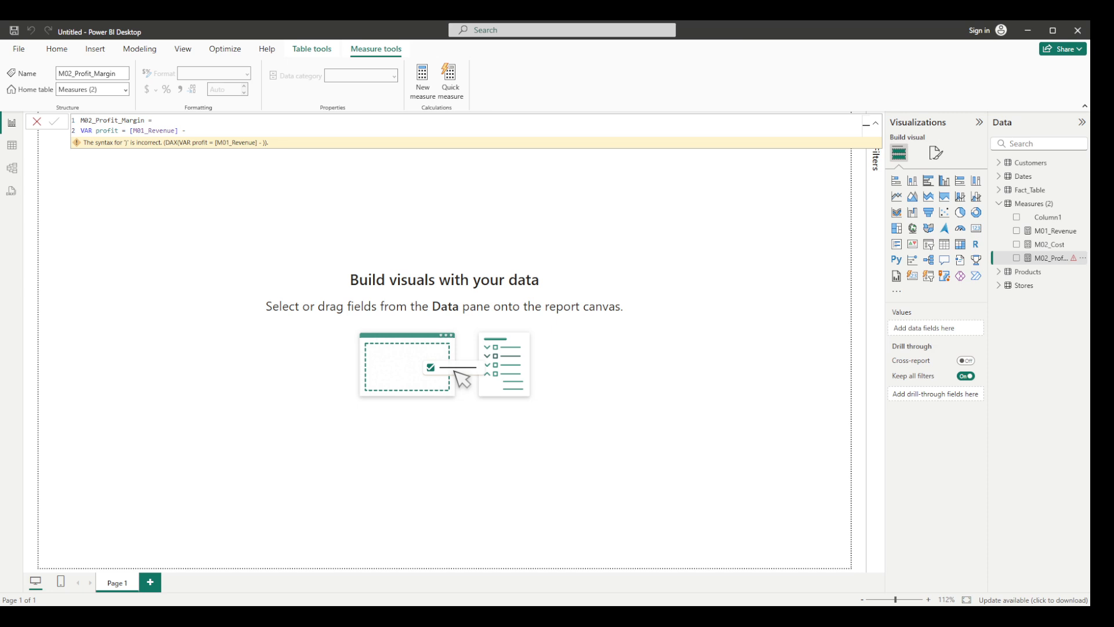
pyautogui.click(317, 133)
pyautogui.write('[M02')
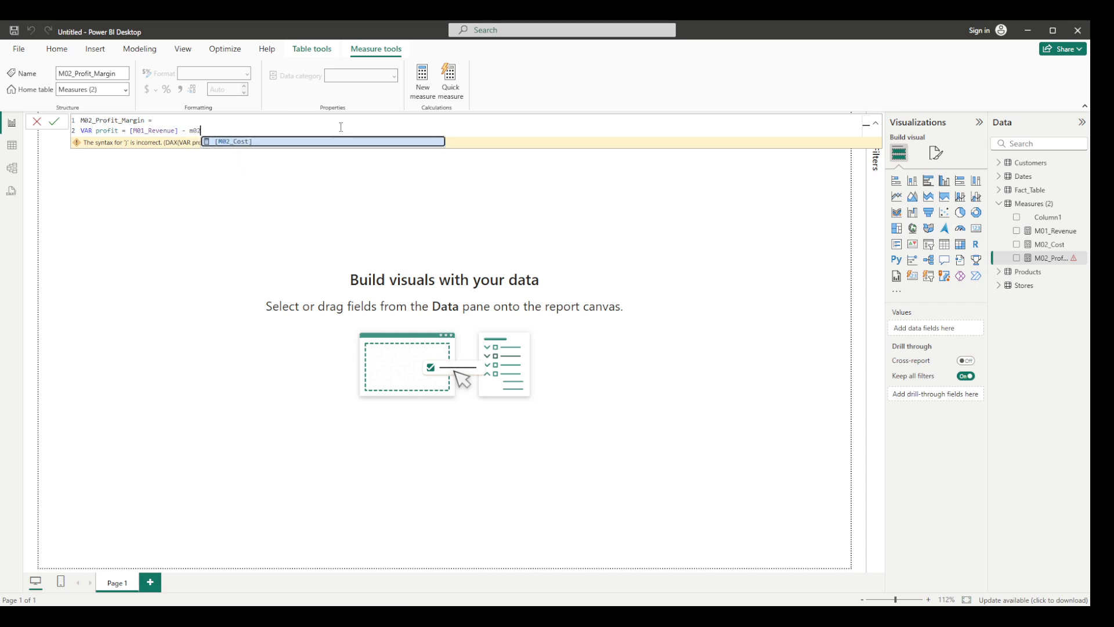
pyautogui.press('Tab')
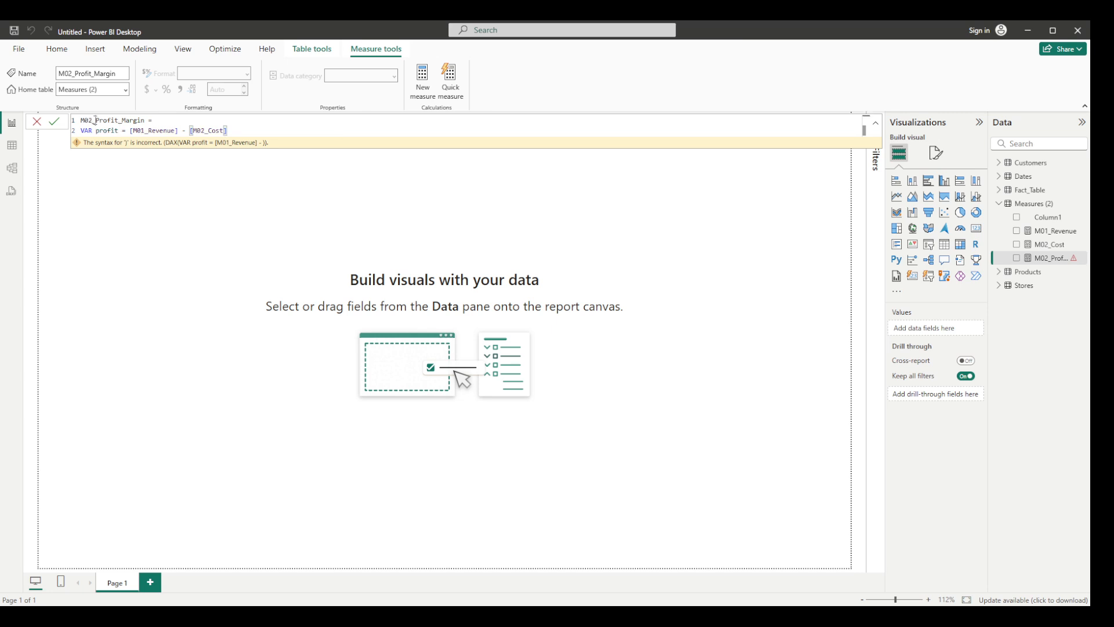
pyautogui.doubleClick(94, 120)
pyautogui.click(92, 120)
pyautogui.press('BackSpace')
pyautogui.write('3')
# Add a RETURN line below the profit variable in the M03_Profit_Margin formula.
pyautogui.click(315, 131)
pyautogui.press('Return')
pyautogui.write('Return')
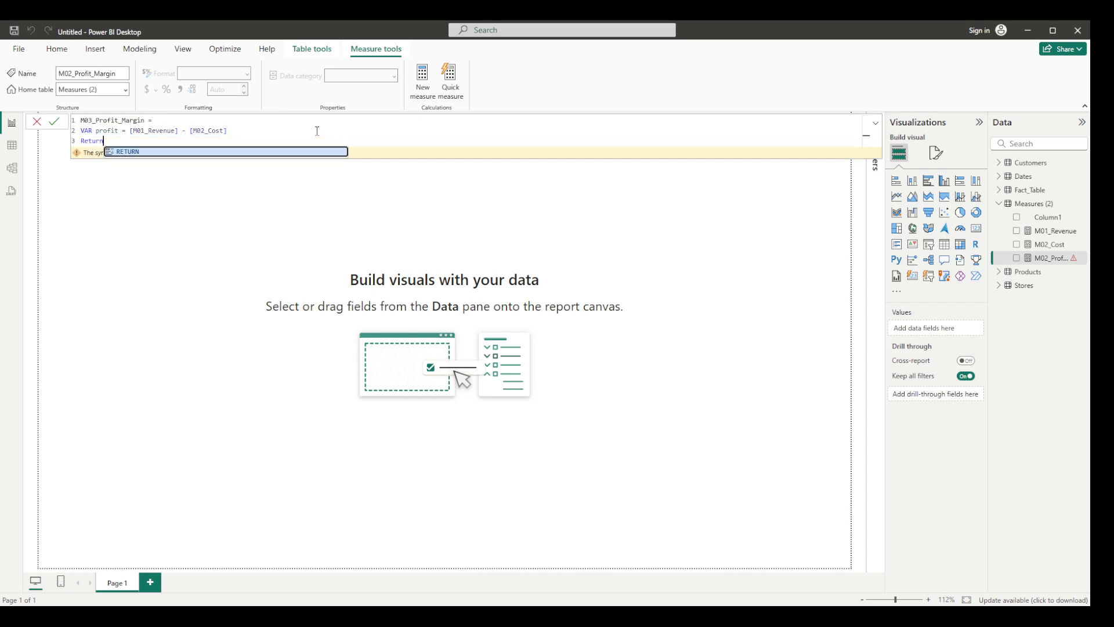
pyautogui.press('Tab')
pyautogui.hotkey('shift', 'Return')
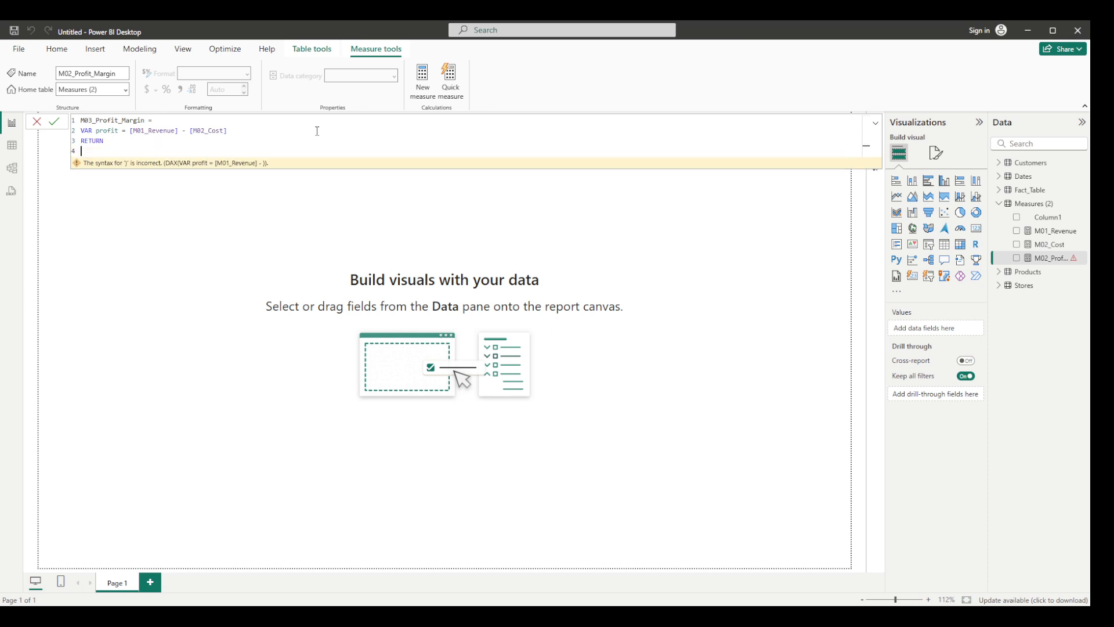
# Make M03_Profit_Margin return DIVIDE(profit, [M01_Revenue]), and commit the measure.
pyautogui.write('divi')
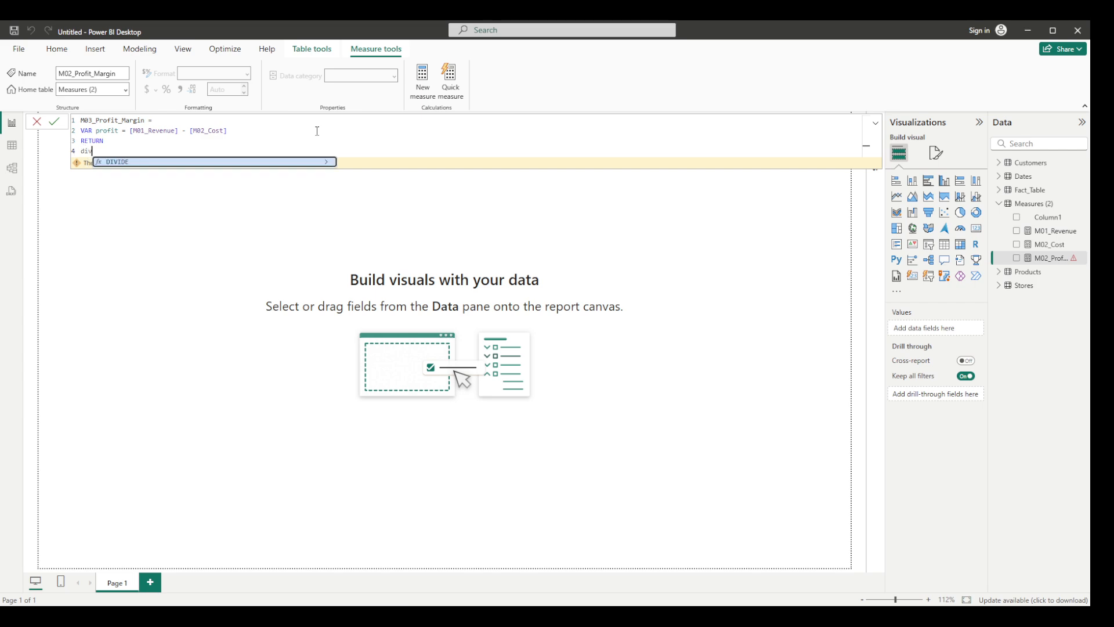
pyautogui.press('Tab')
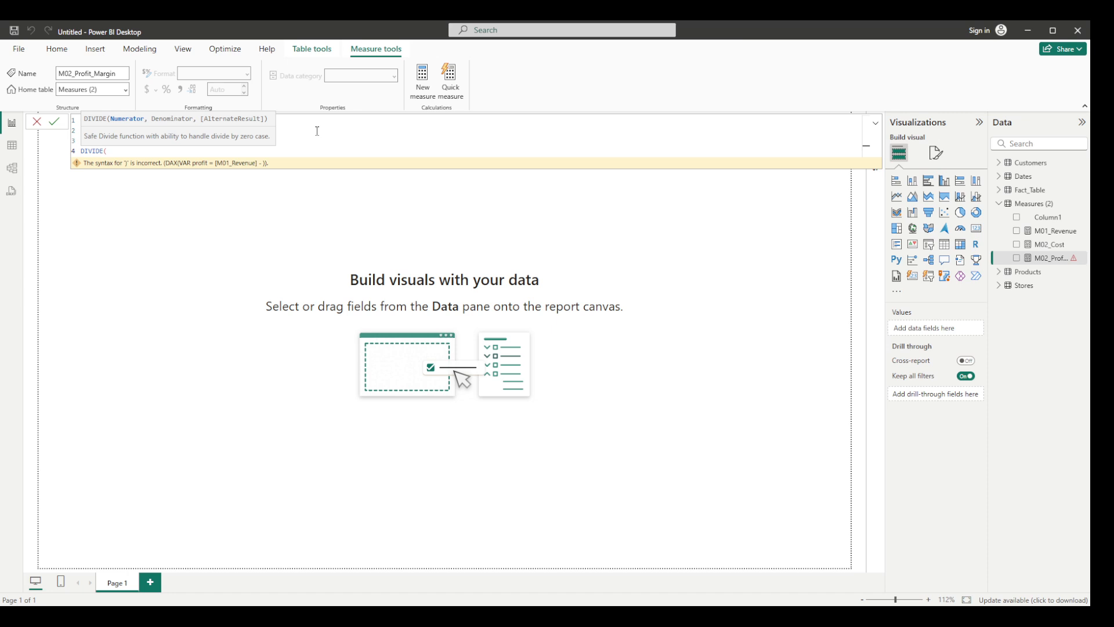
pyautogui.write('pri')
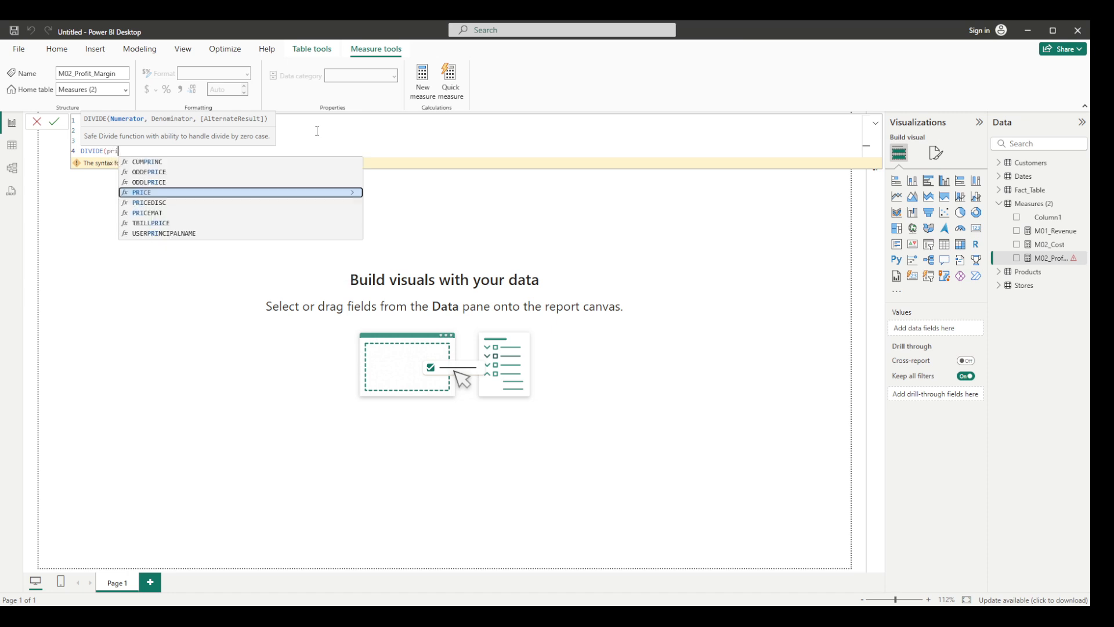
pyautogui.click(317, 131)
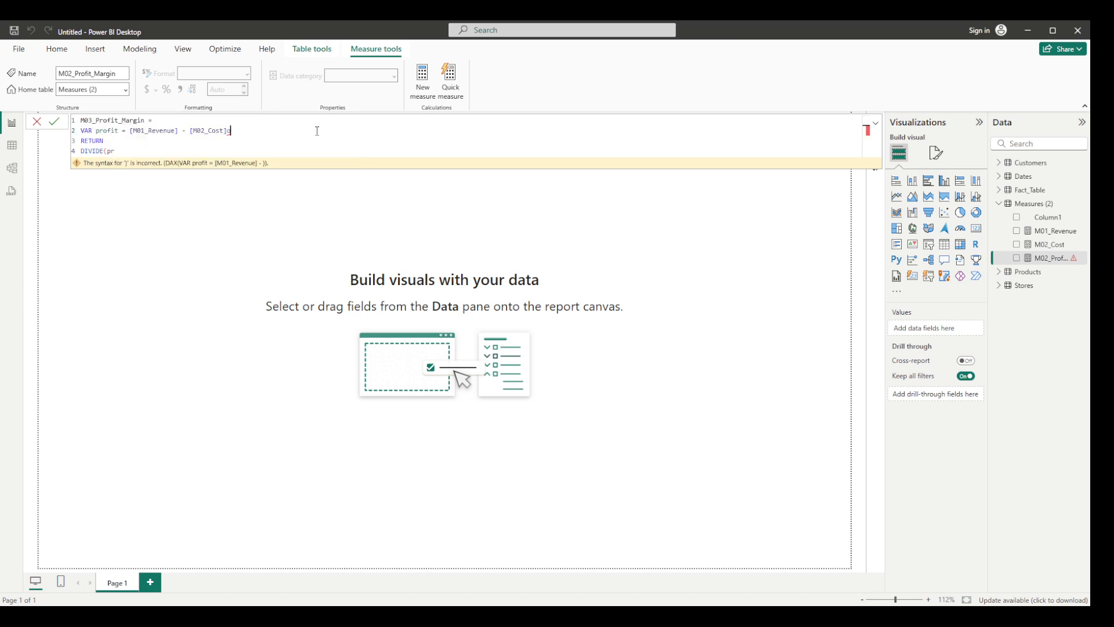
pyautogui.click(153, 151)
pyautogui.write('of')
pyautogui.press('Tab')
pyautogui.write(', [M01')
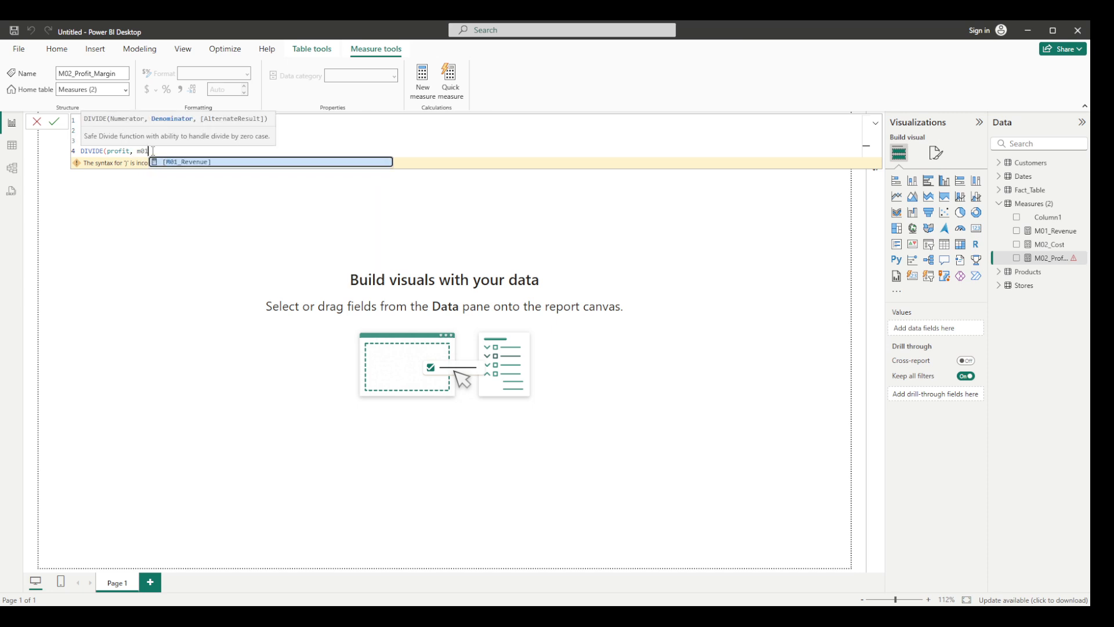
pyautogui.press('Tab')
pyautogui.write(')')
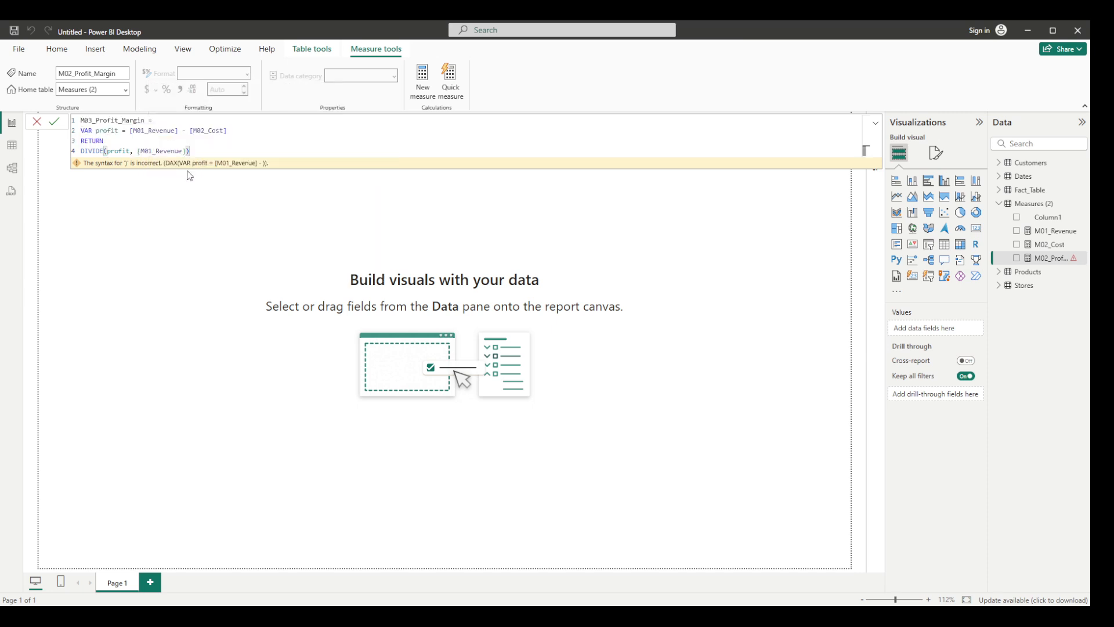
pyautogui.click(54, 123)
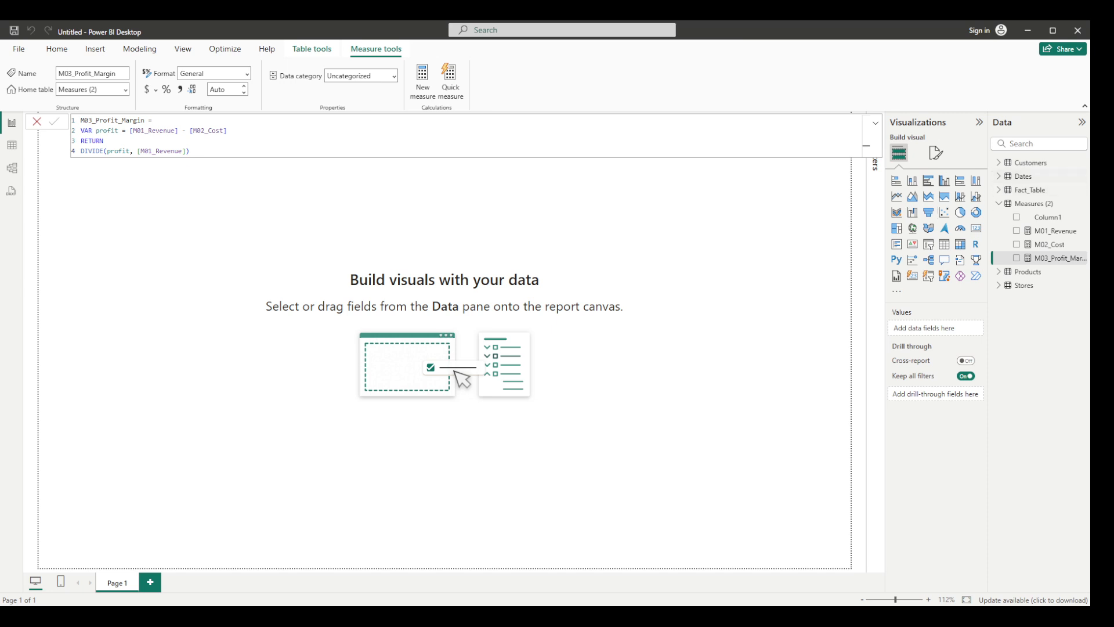
# Add a donut chart in the upper-left area of the report page with M01_Revenue as its values.
pyautogui.click(703, 257)
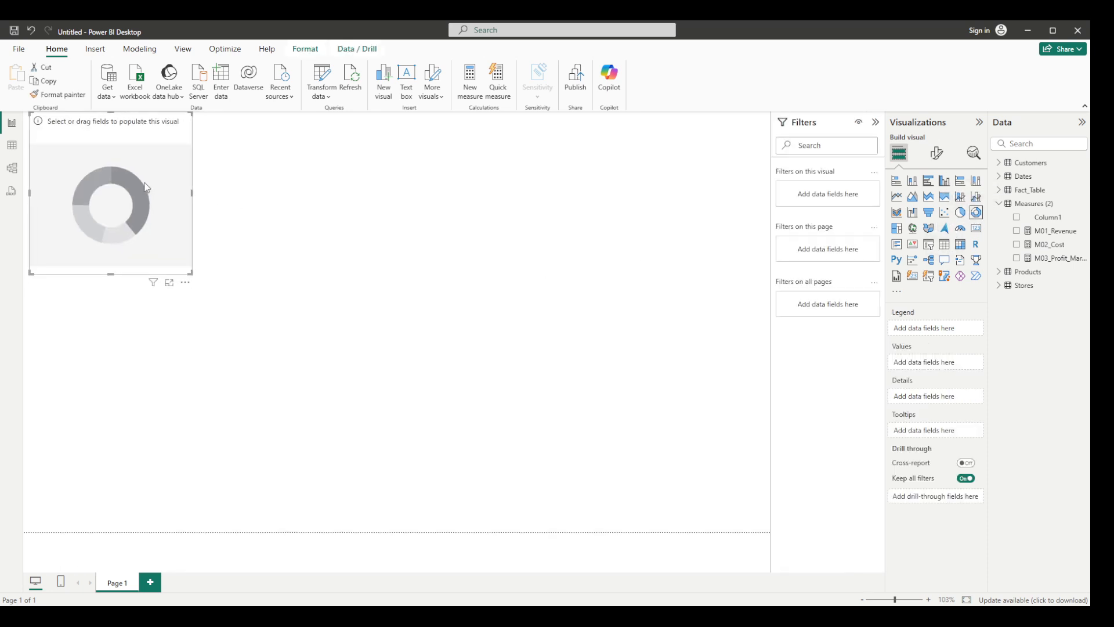
pyautogui.moveTo(145, 190); pyautogui.dragTo(320, 229)
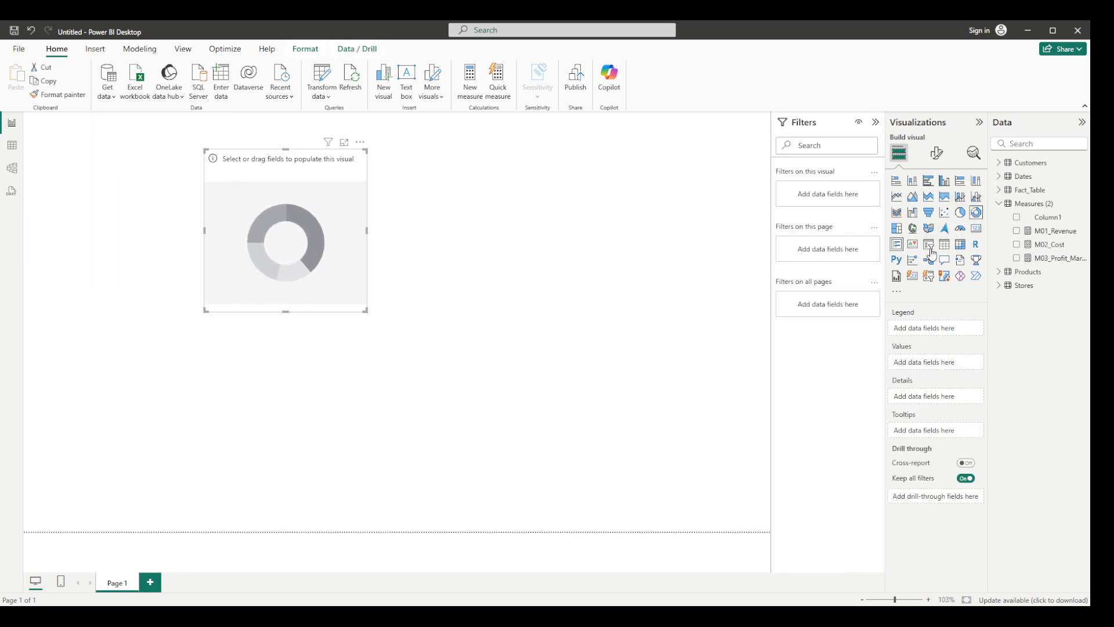
pyautogui.click(1016, 230)
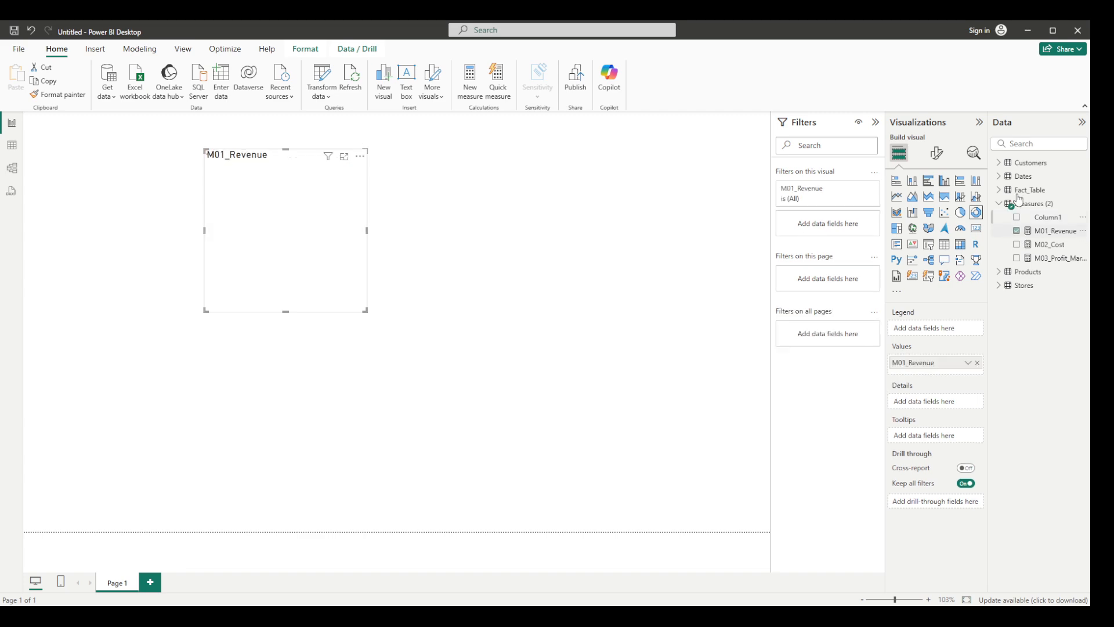
# Find the Country field of the Stores table and use it as the donut chart's legend.
pyautogui.click(1031, 144)
pyautogui.write('coubt')
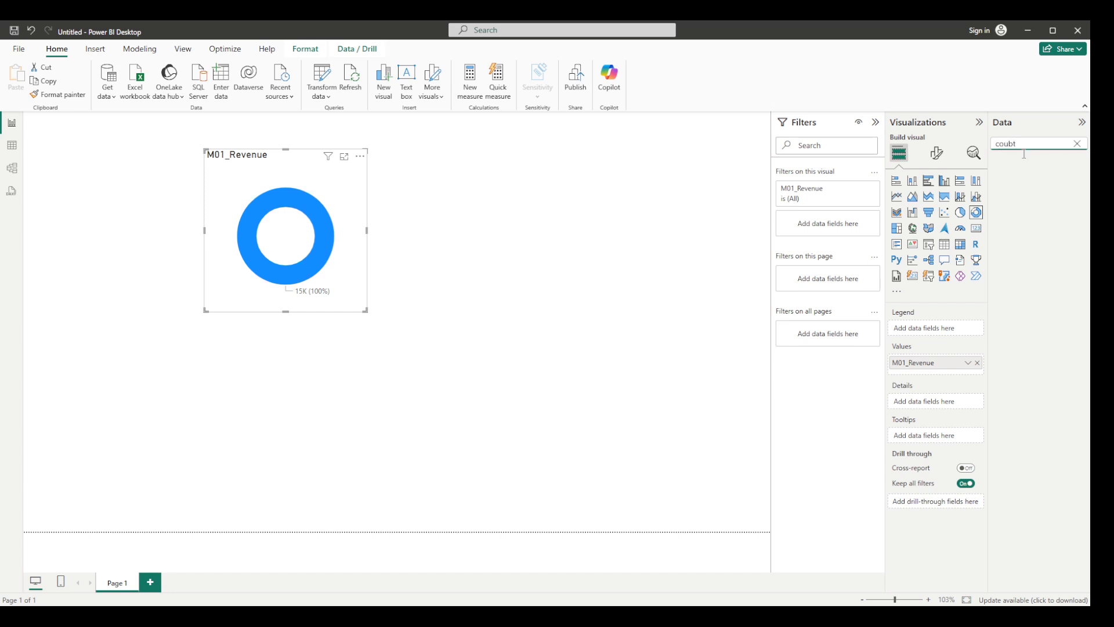
pyautogui.press('BackSpace')
pyautogui.press('BackSpace')
pyautogui.write('ntr')
pyautogui.click(1017, 176)
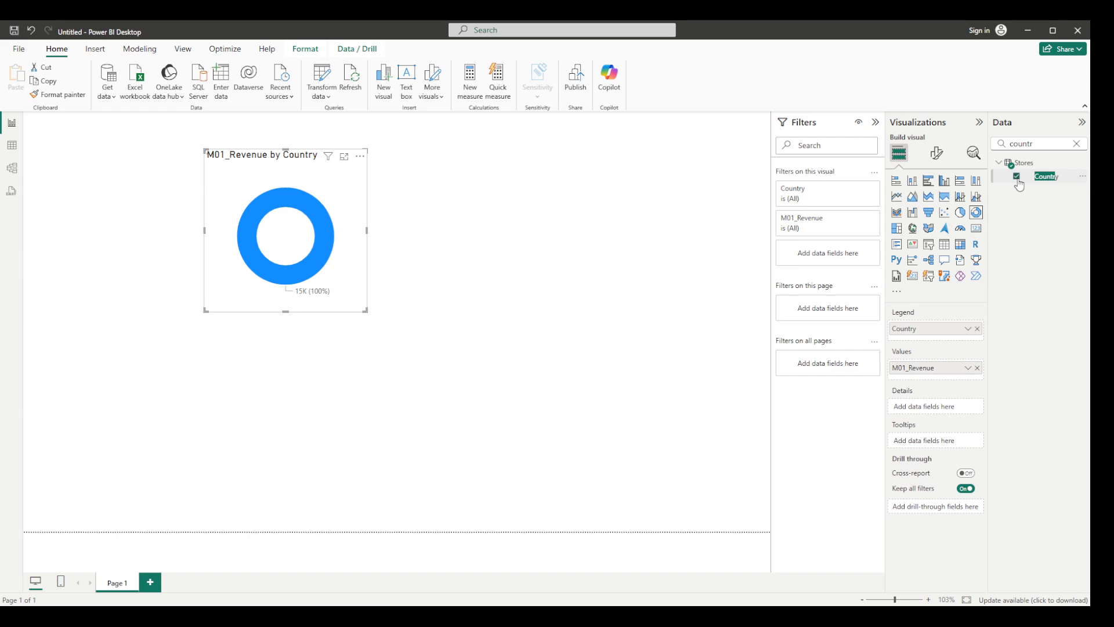
pyautogui.click(1076, 144)
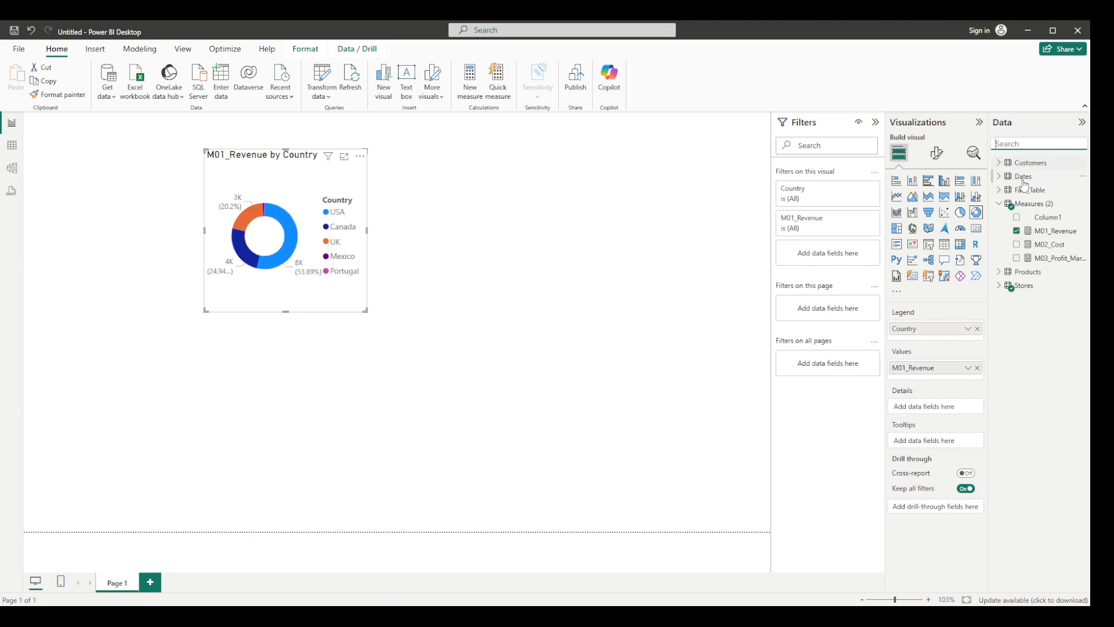
pyautogui.click(725, 259)
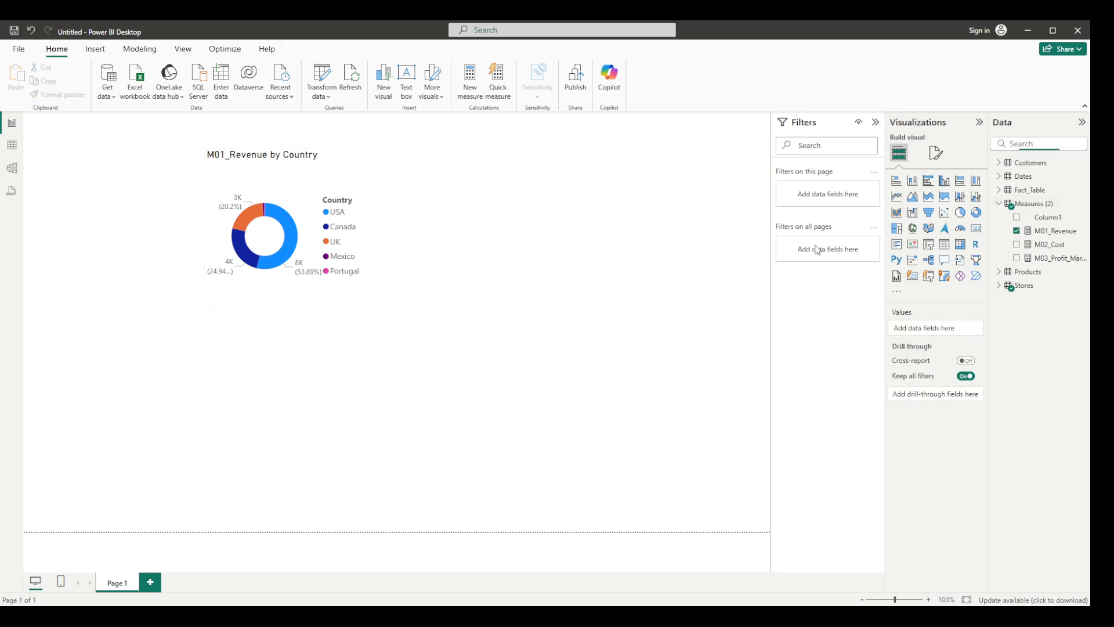
# Add a stacked bar chart of M01_Revenue by Store_Name to the right of the donut chart.
pyautogui.click(897, 187)
pyautogui.moveTo(270, 395); pyautogui.dragTo(655, 187)
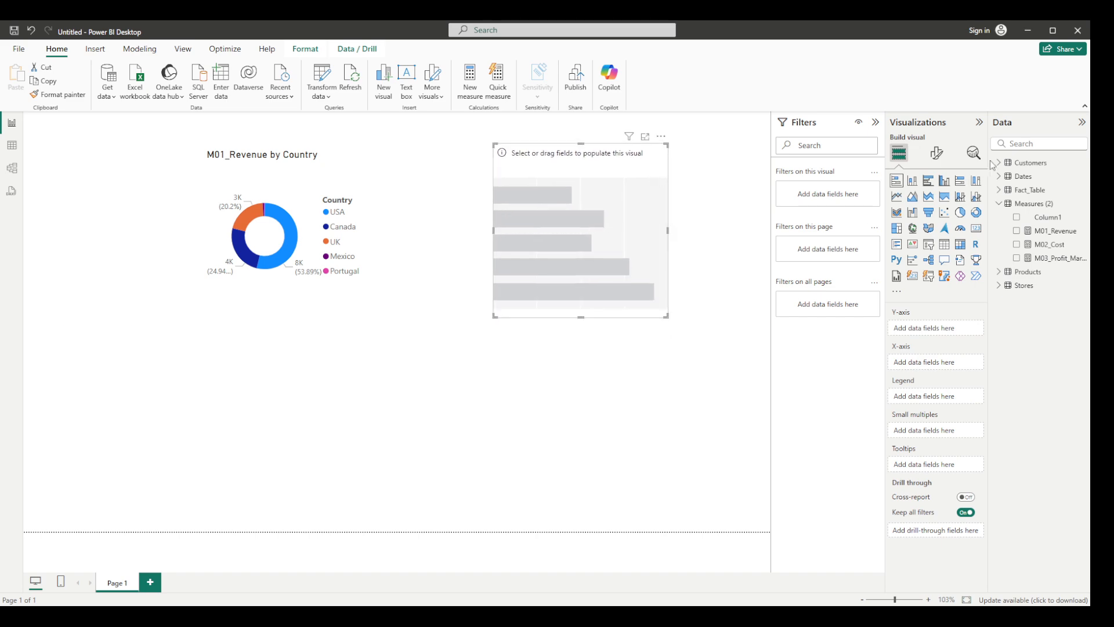
pyautogui.click(1017, 230)
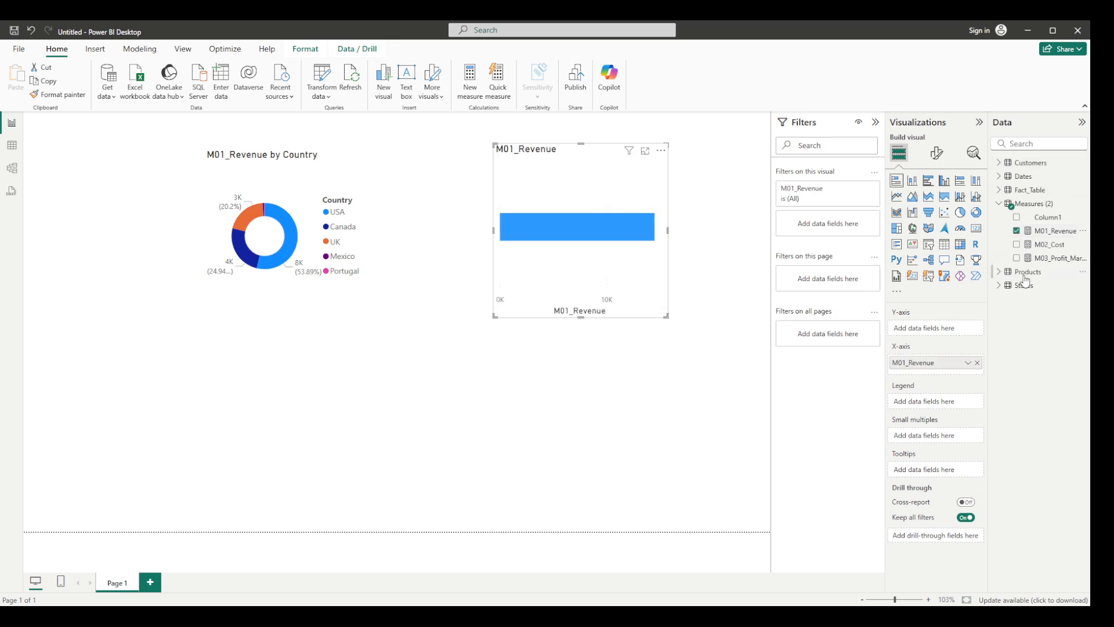
pyautogui.click(999, 285)
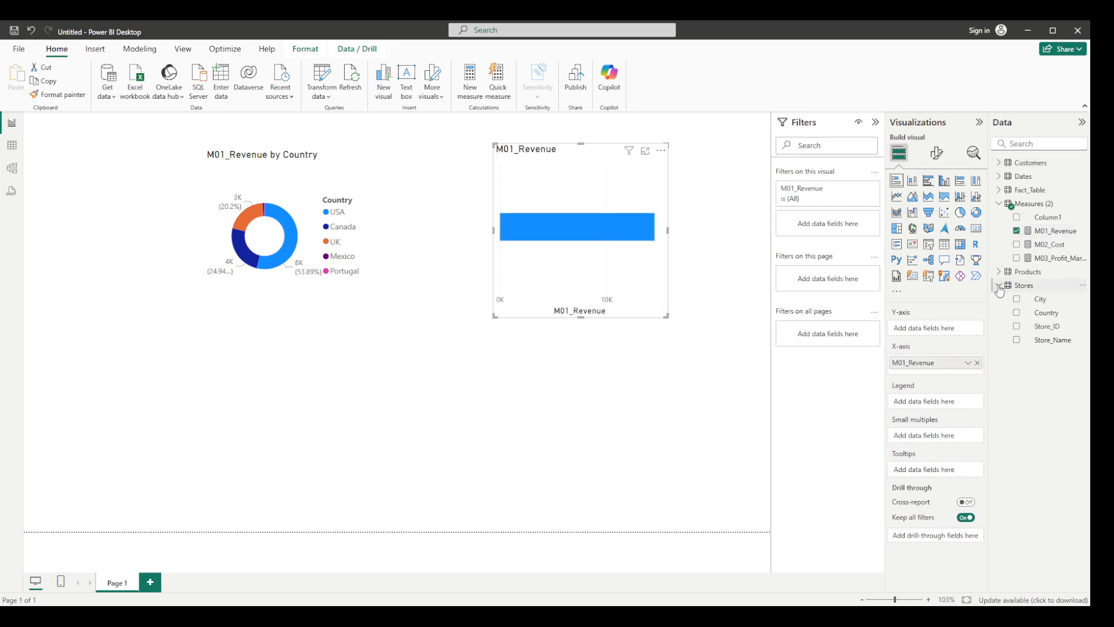
pyautogui.click(1017, 341)
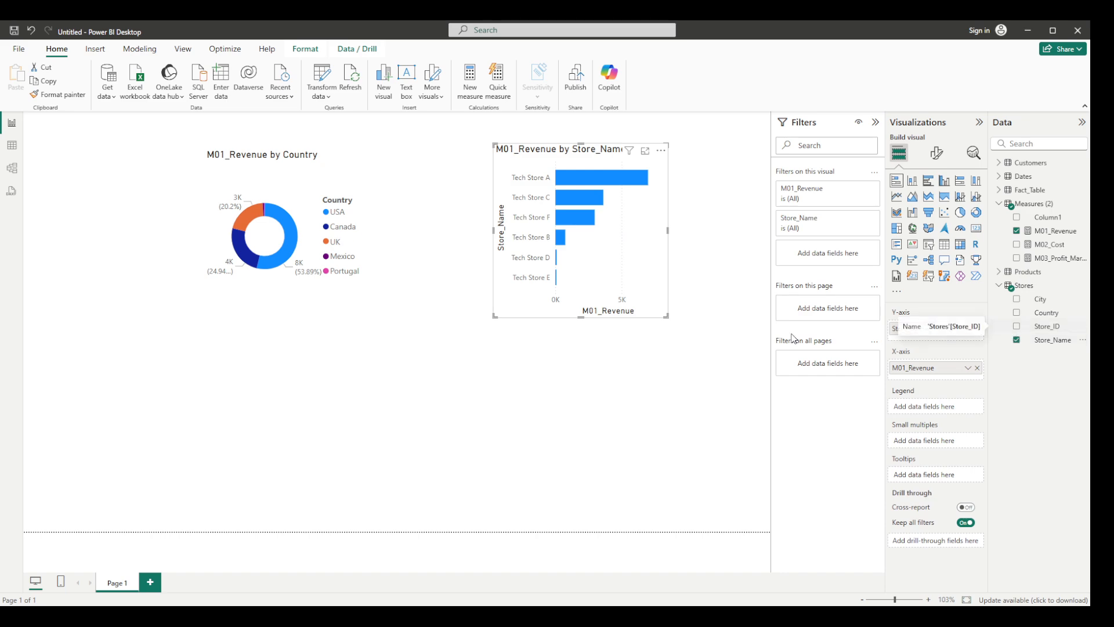
pyautogui.click(628, 412)
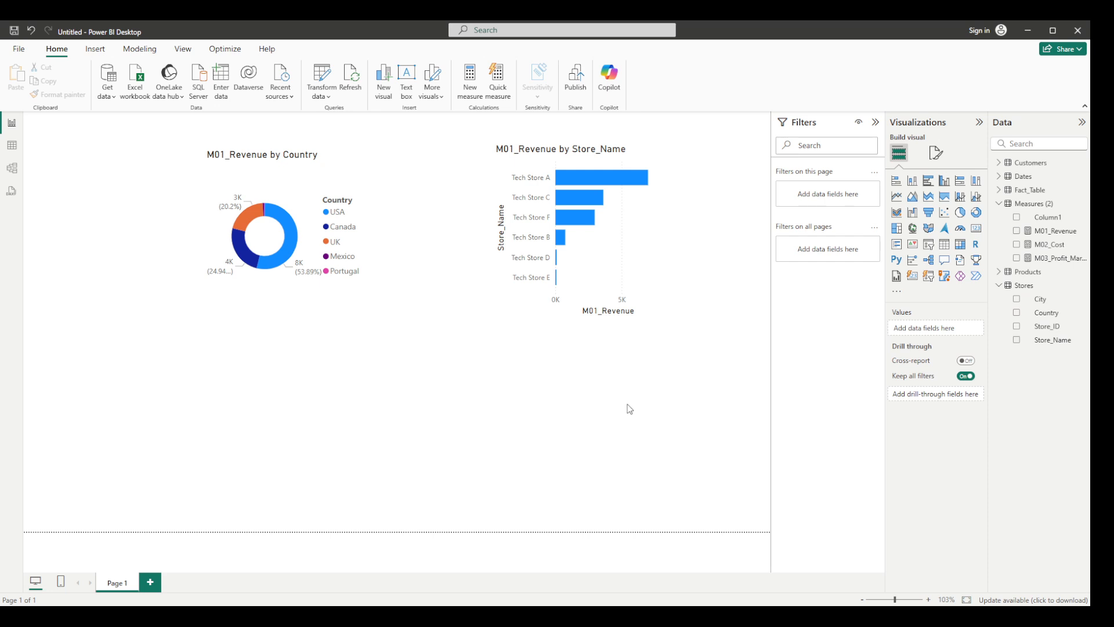
# Add a line chart below the donut chart with M01_Revenue on its Y-axis.
pyautogui.click(897, 202)
pyautogui.moveTo(675, 273); pyautogui.dragTo(213, 477)
pyautogui.moveTo(285, 435); pyautogui.dragTo(447, 439)
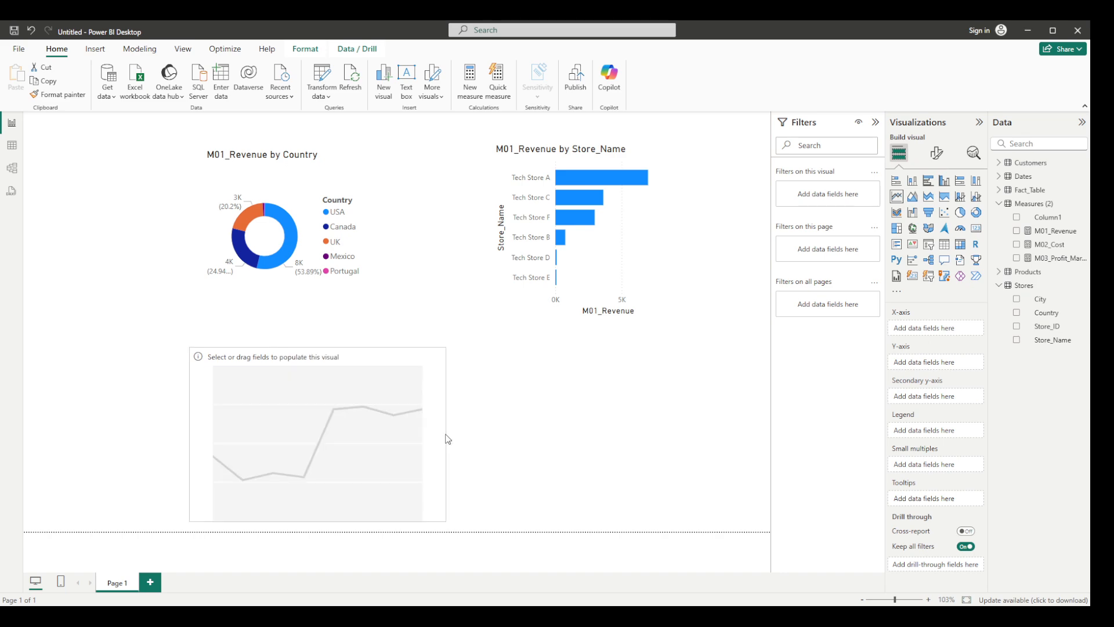
pyautogui.moveTo(343, 439)
pyautogui.mouseDown()
pyautogui.moveTo(369, 440)
pyautogui.moveTo(358, 440)
pyautogui.mouseUp()
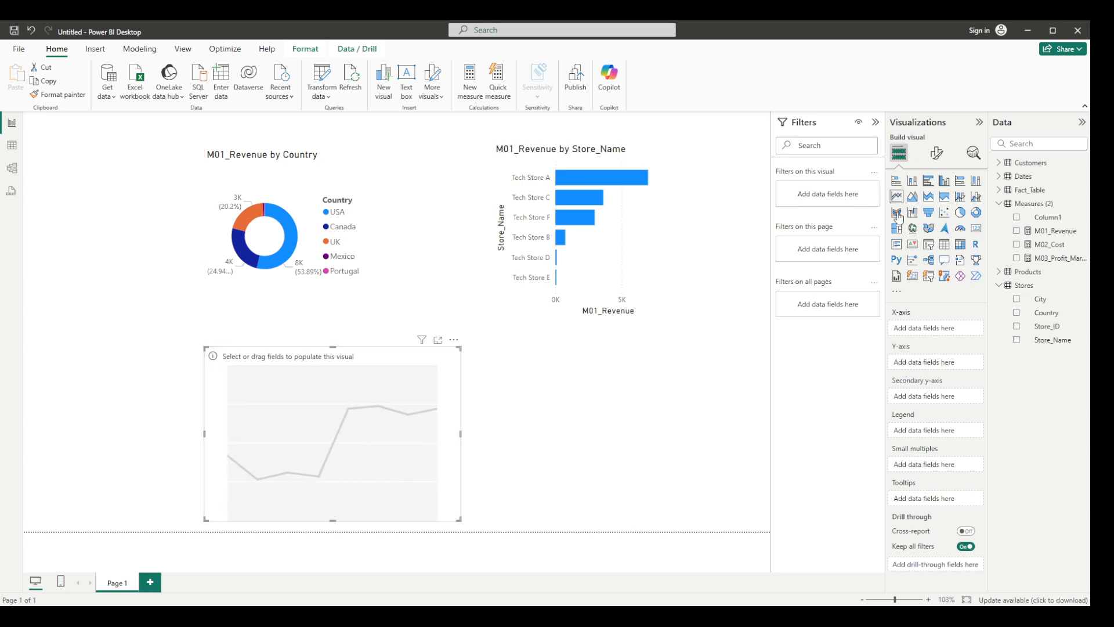
pyautogui.click(1016, 232)
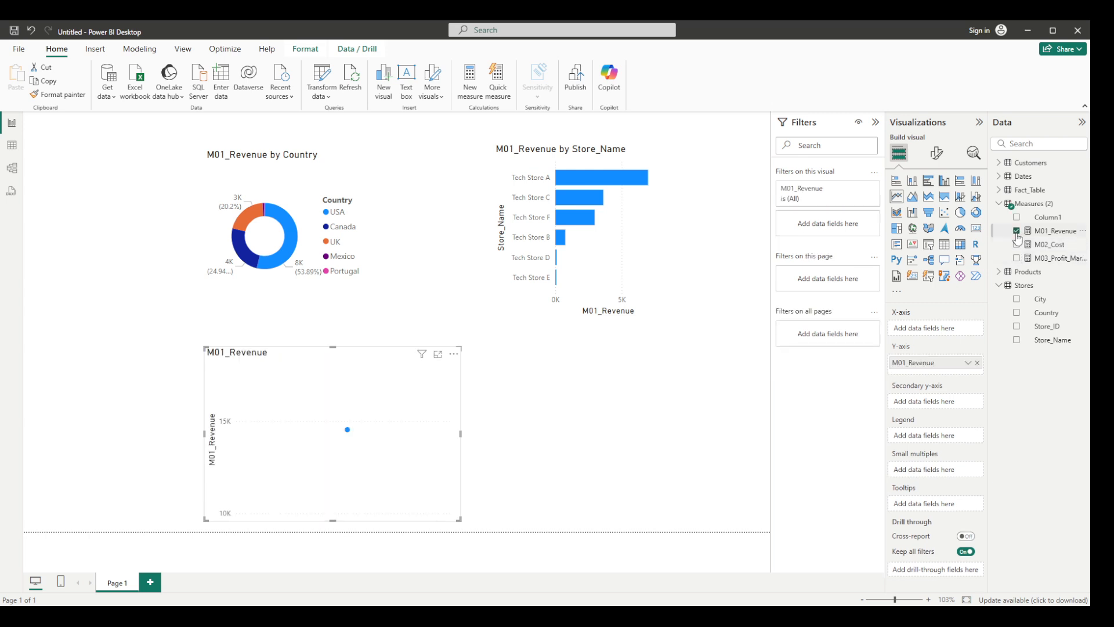
# Plot the line chart's M01_Revenue by Month from the Date Hierarchy of the Dates table.
pyautogui.click(1000, 176)
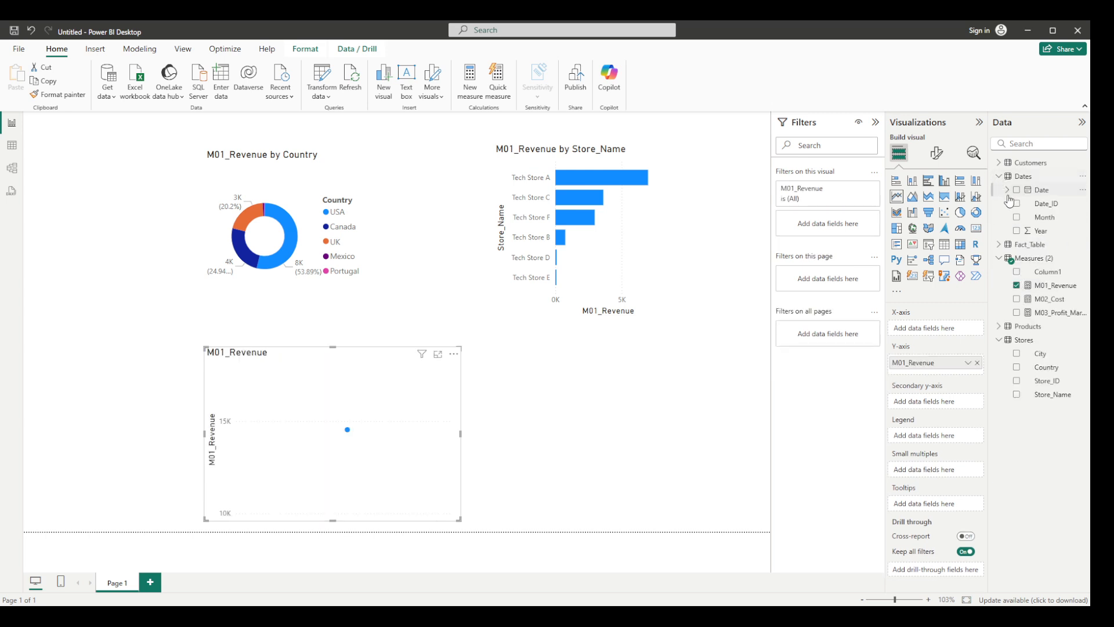
pyautogui.click(1008, 191)
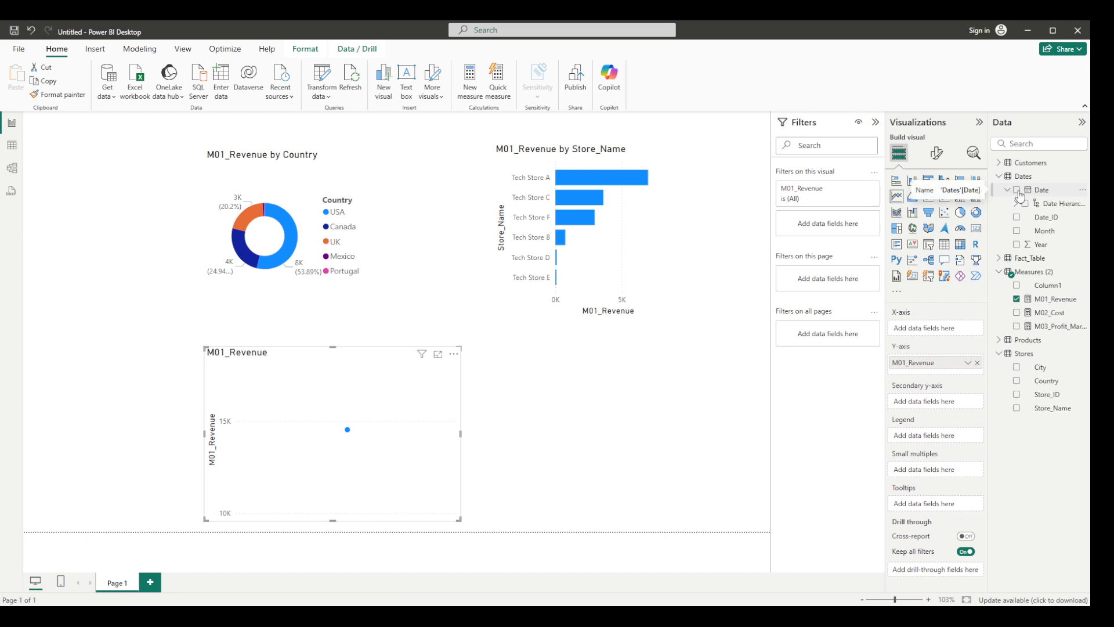
pyautogui.click(1017, 203)
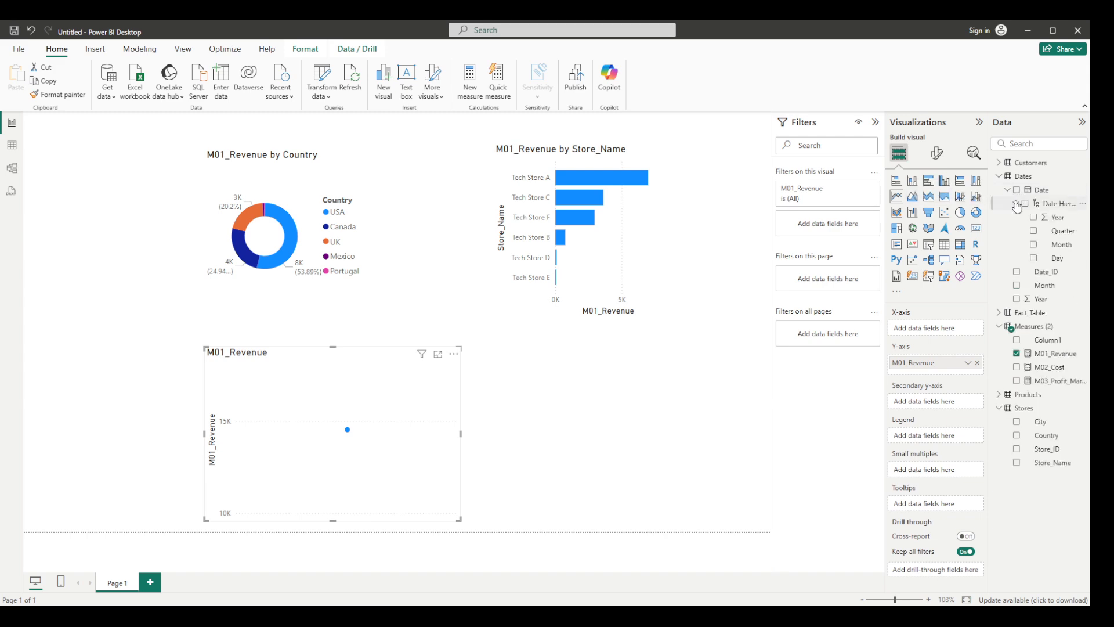
pyautogui.click(1034, 244)
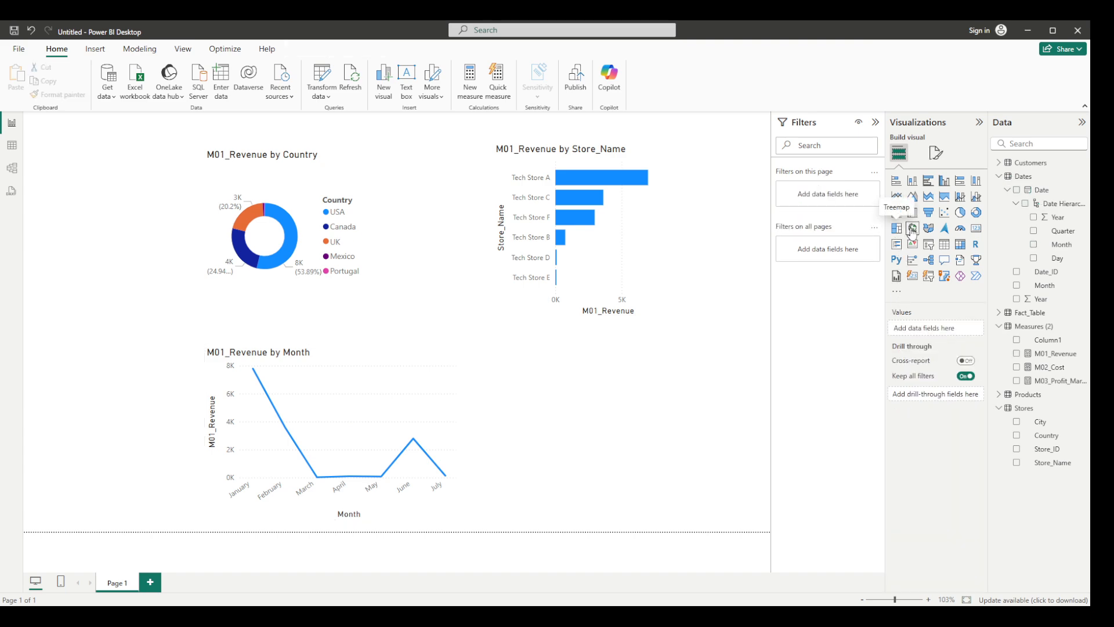
# Add a map below the store bar chart with M01_Revenue as bubble size and Country from Stores as location.
pyautogui.moveTo(753, 290); pyautogui.dragTo(614, 503)
pyautogui.moveTo(629, 443); pyautogui.dragTo(717, 443)
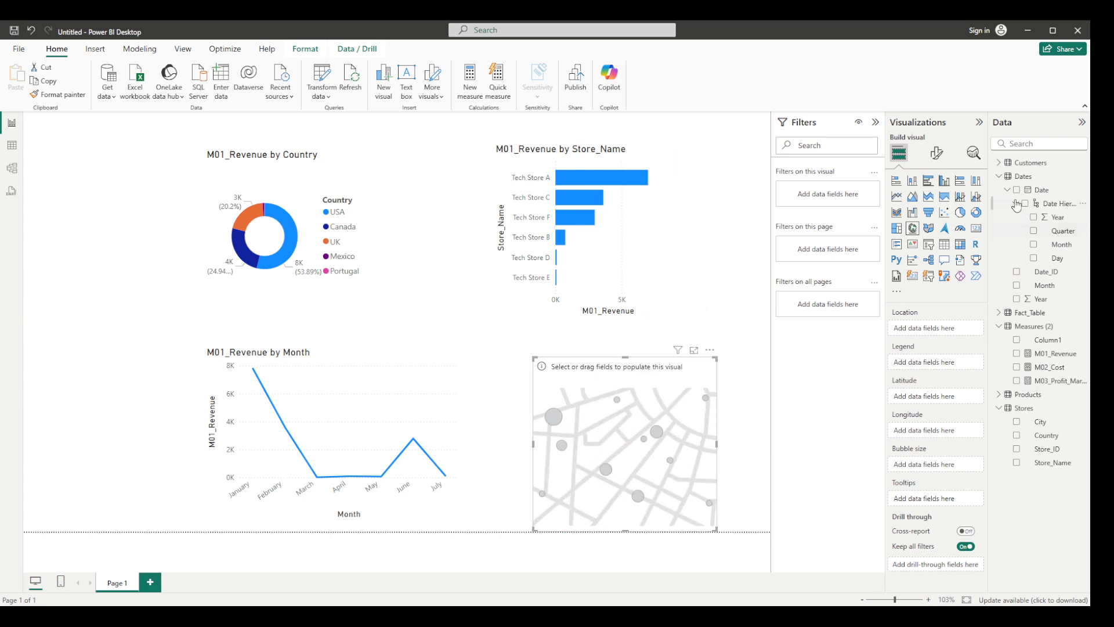
pyautogui.click(1017, 354)
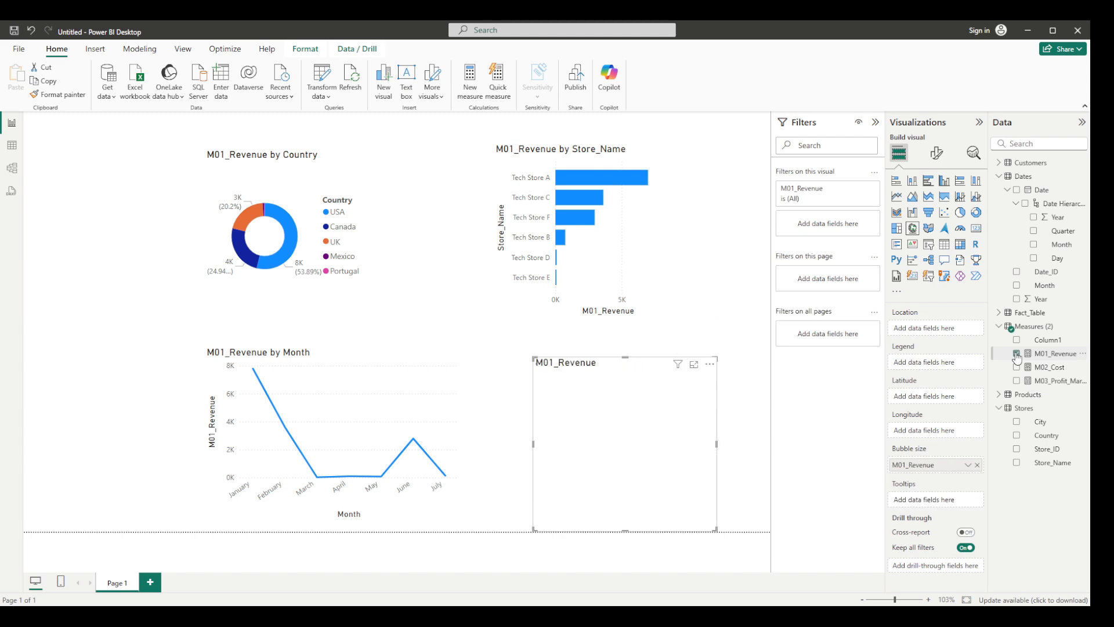
pyautogui.click(1016, 436)
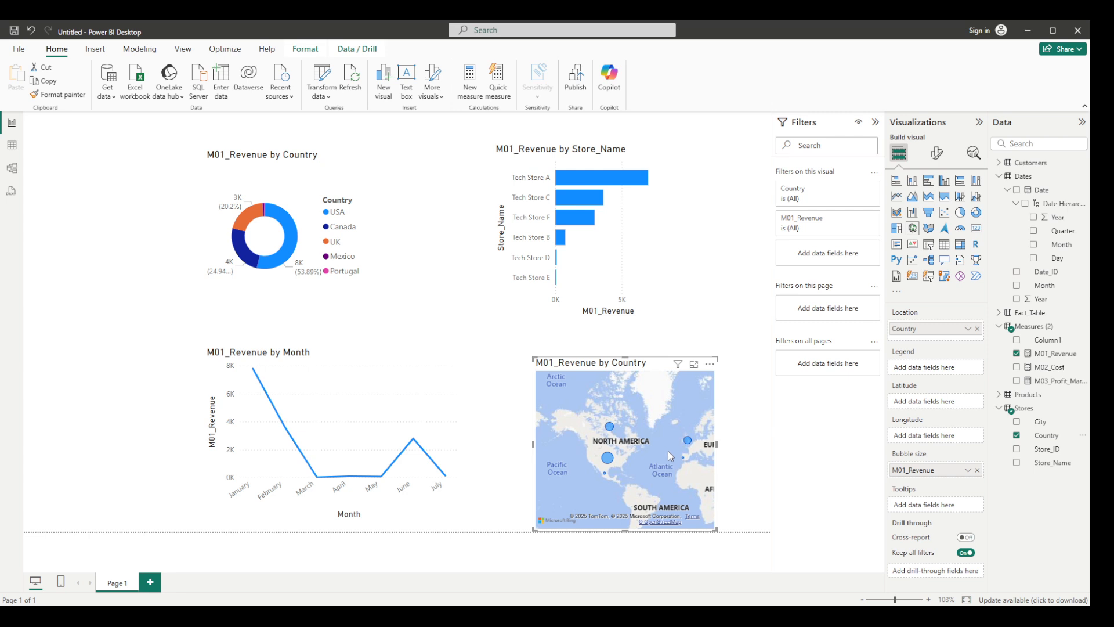
# Widen the M01_Revenue by Country map toward the page's right edge.
pyautogui.moveTo(668, 451); pyautogui.dragTo(647, 447)
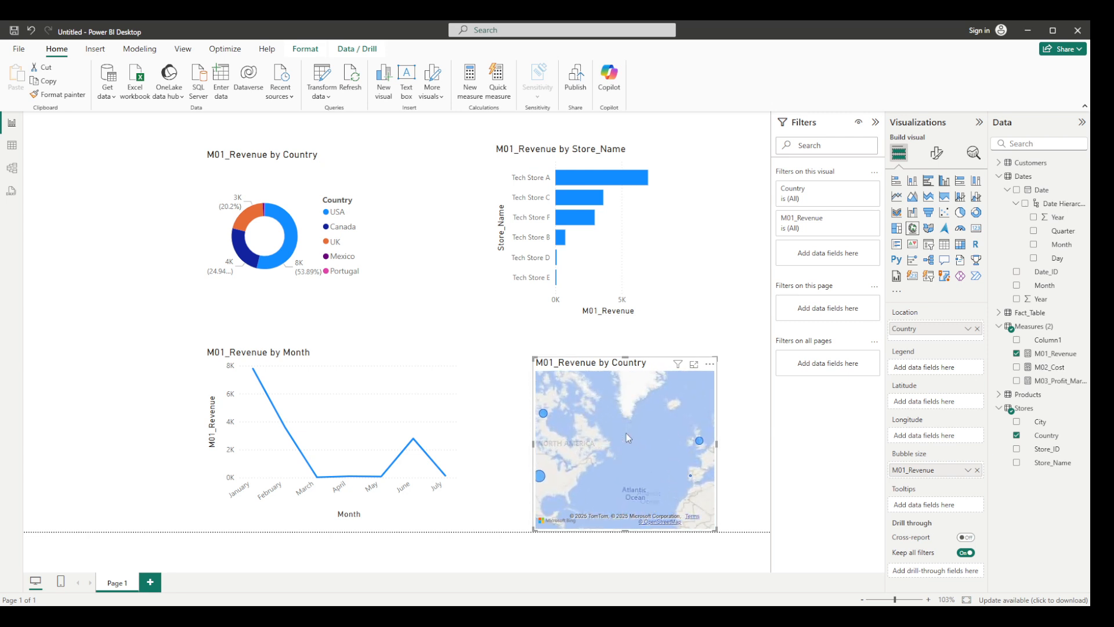
pyautogui.moveTo(718, 444); pyautogui.dragTo(742, 444)
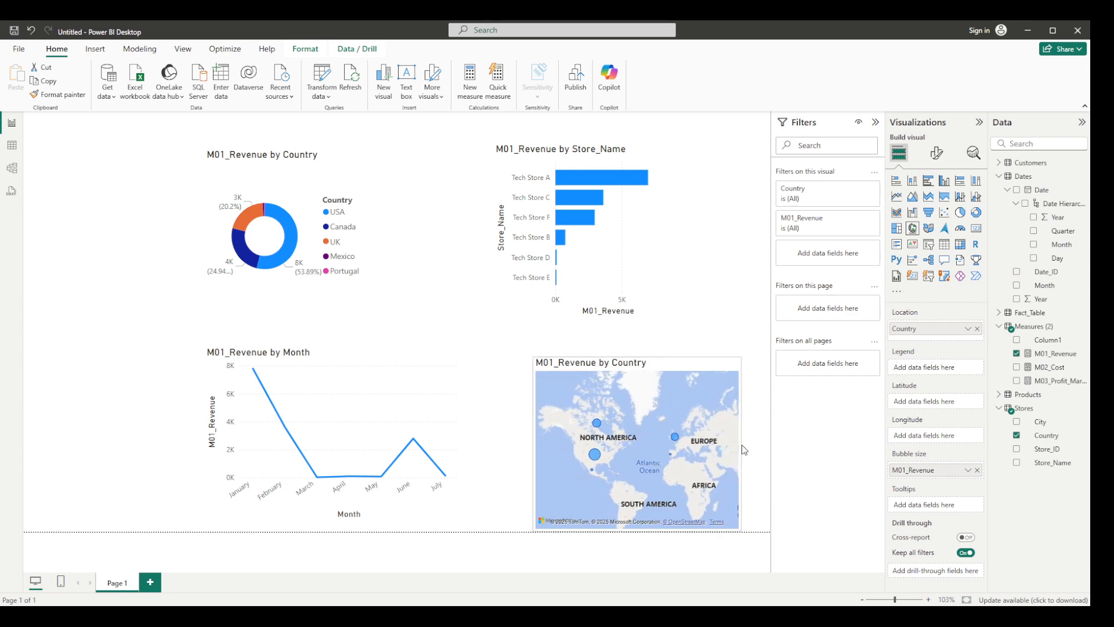
pyautogui.scroll(-2, 617, 447)
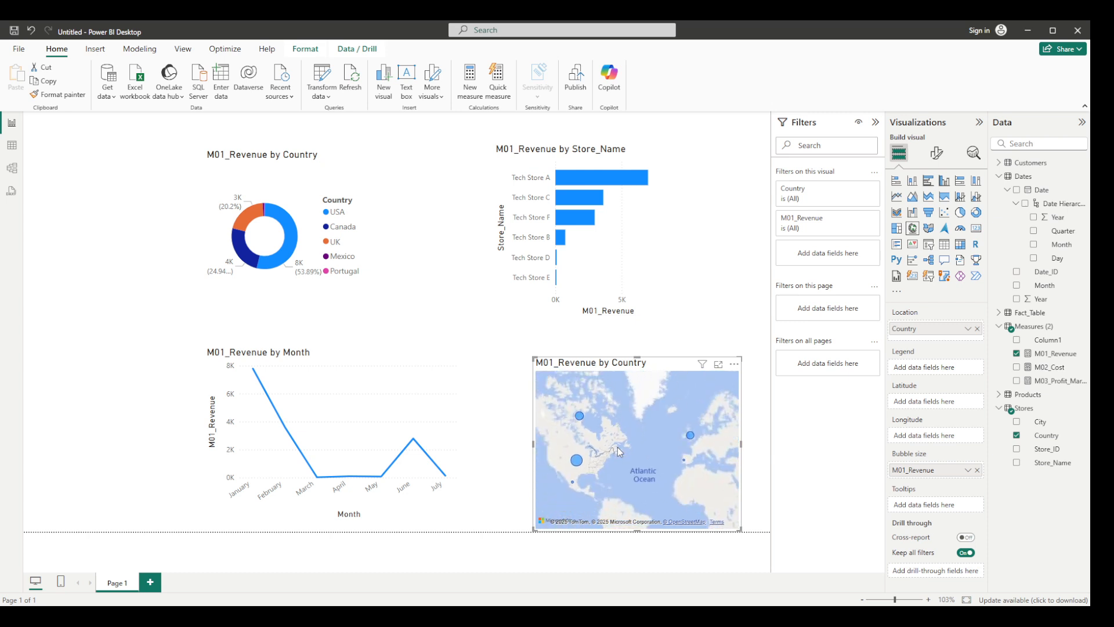
pyautogui.click(167, 373)
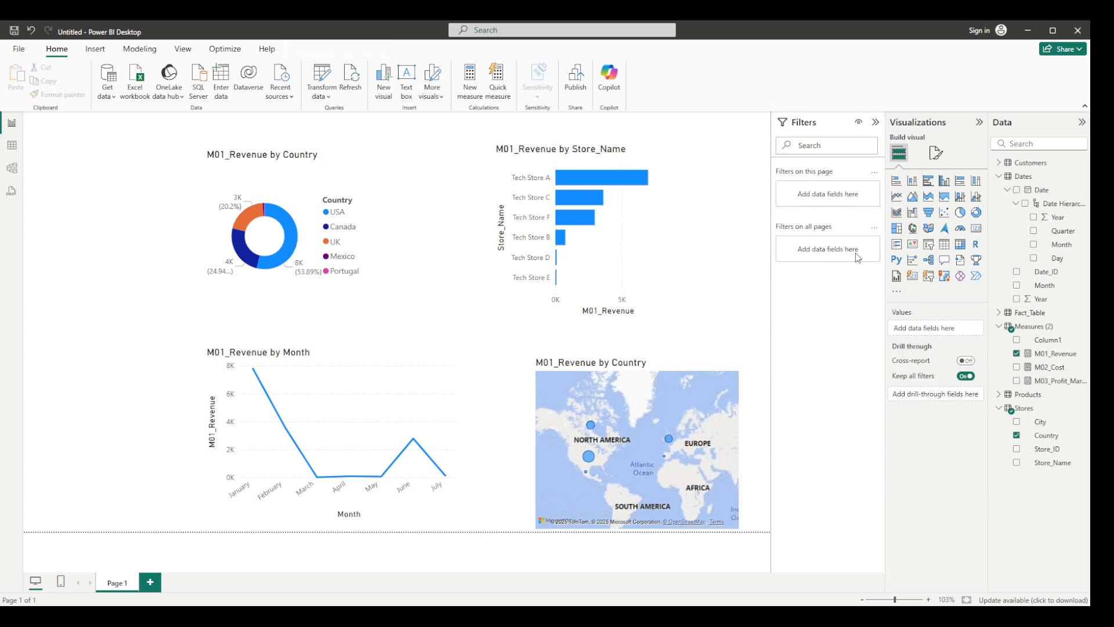
# Add a narrow multi-row card left of the line chart showing M01_Revenue by Product_Name.
pyautogui.click(896, 243)
pyautogui.moveTo(718, 174); pyautogui.dragTo(90, 399)
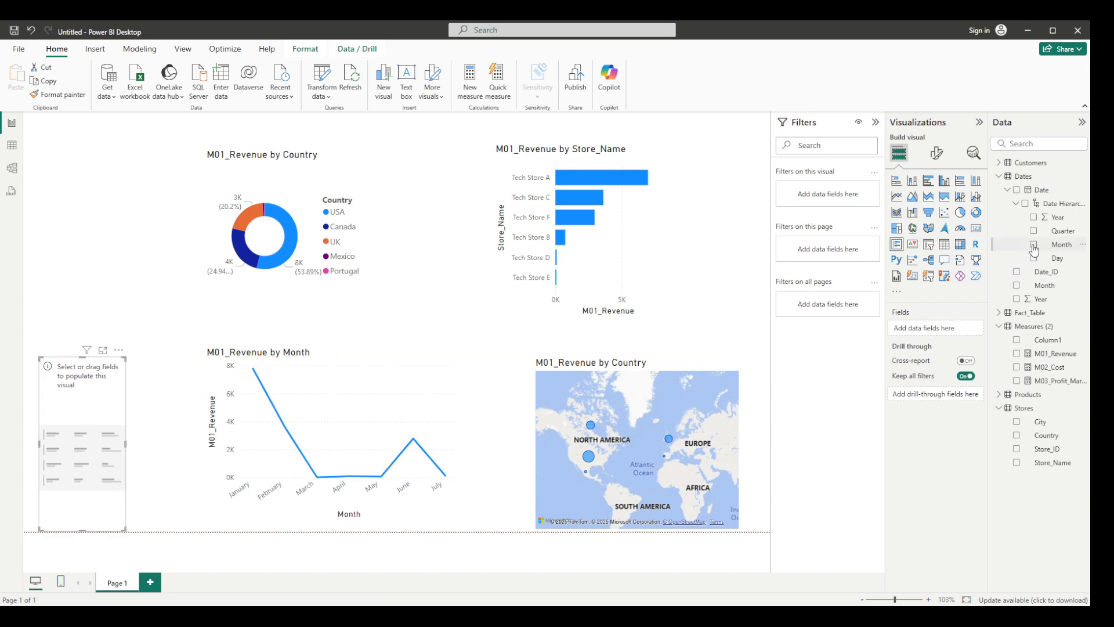
pyautogui.click(1017, 354)
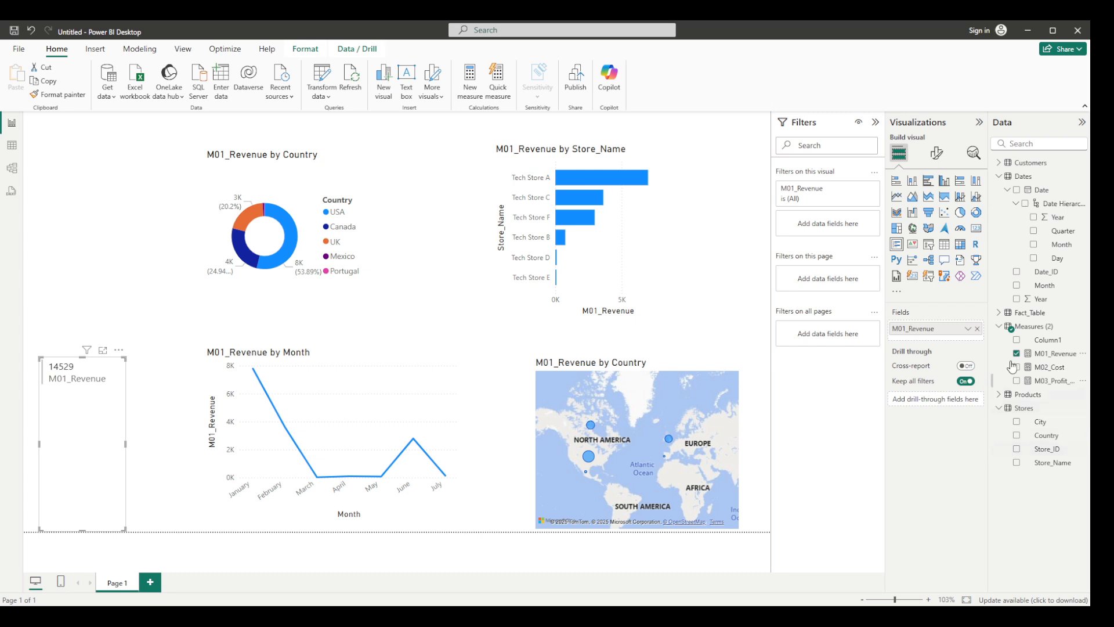
pyautogui.click(1036, 145)
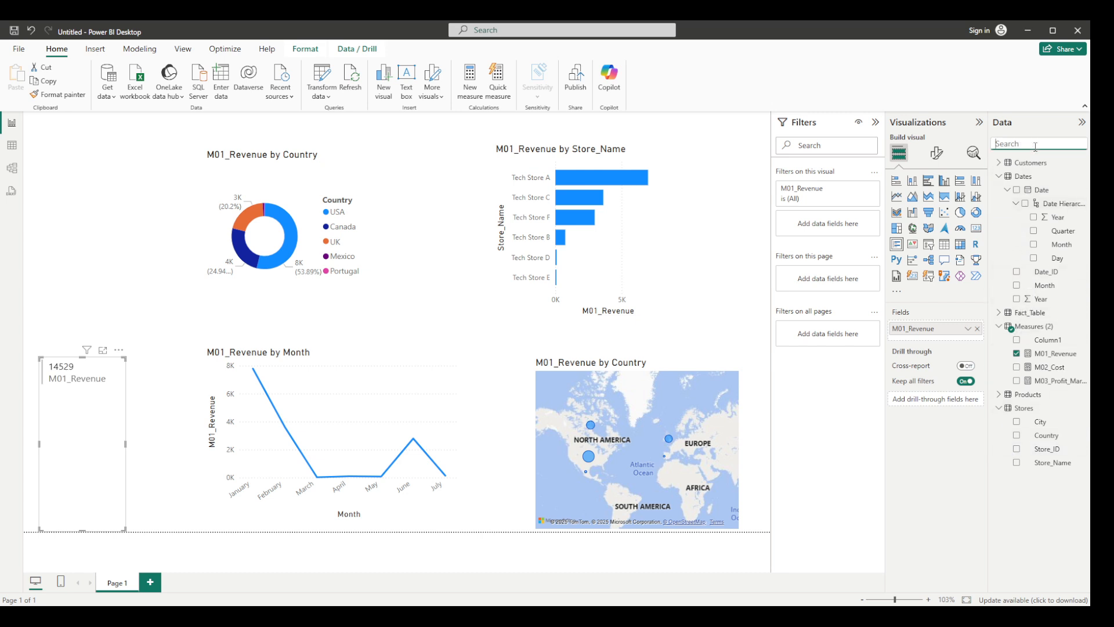
pyautogui.click(1001, 395)
pyautogui.click(1017, 463)
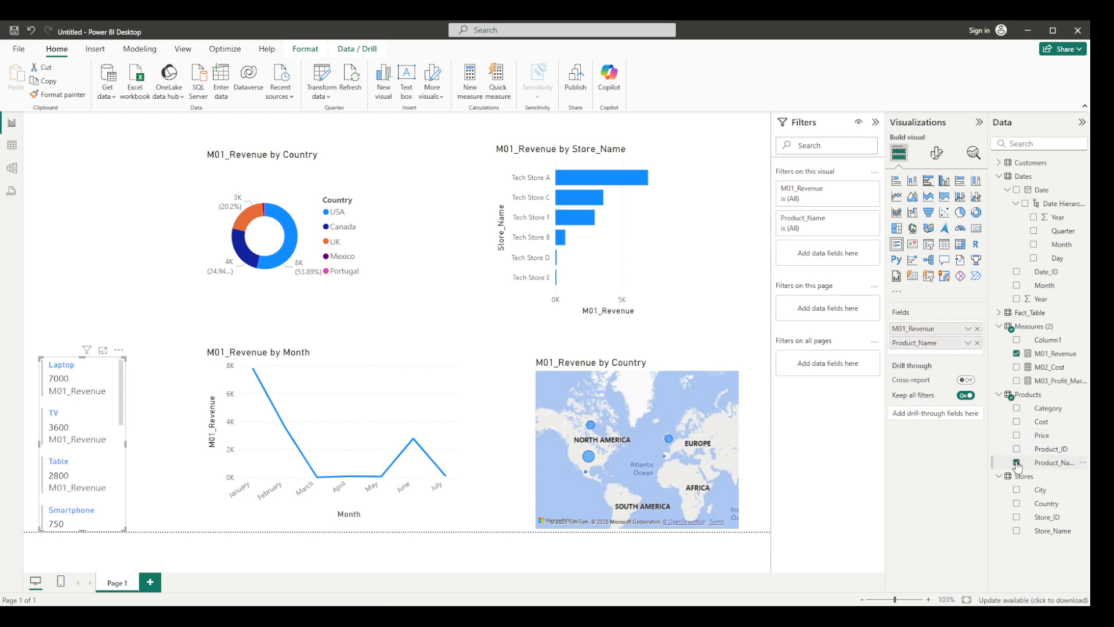
pyautogui.click(105, 221)
# Add a small card showing M01_Revenue directly above the multi-row card.
pyautogui.click(975, 228)
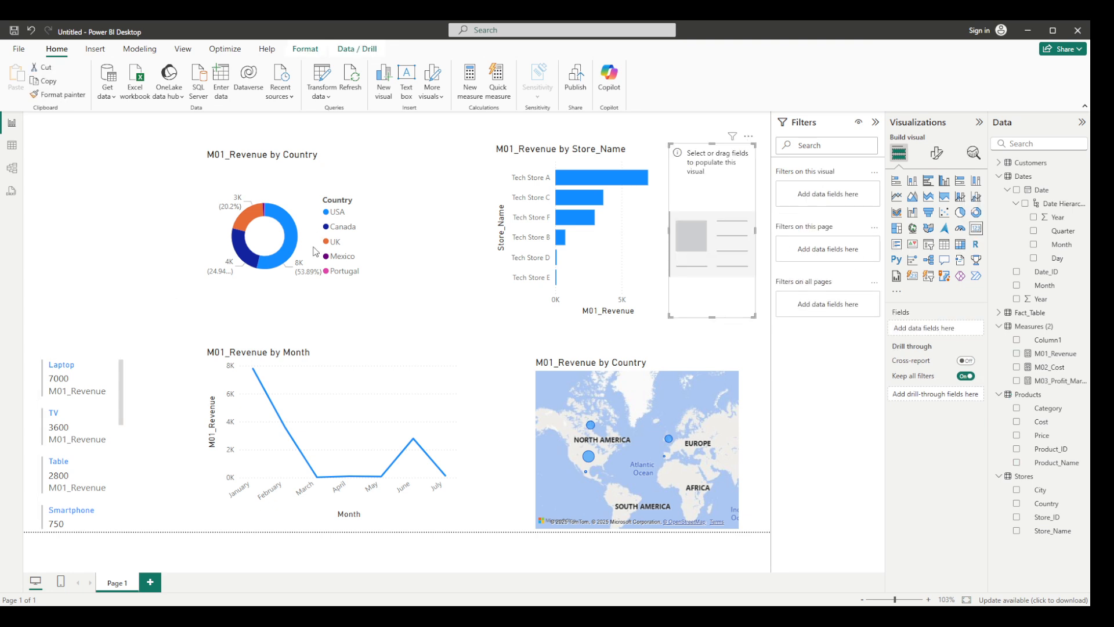
pyautogui.moveTo(752, 159); pyautogui.dragTo(111, 272)
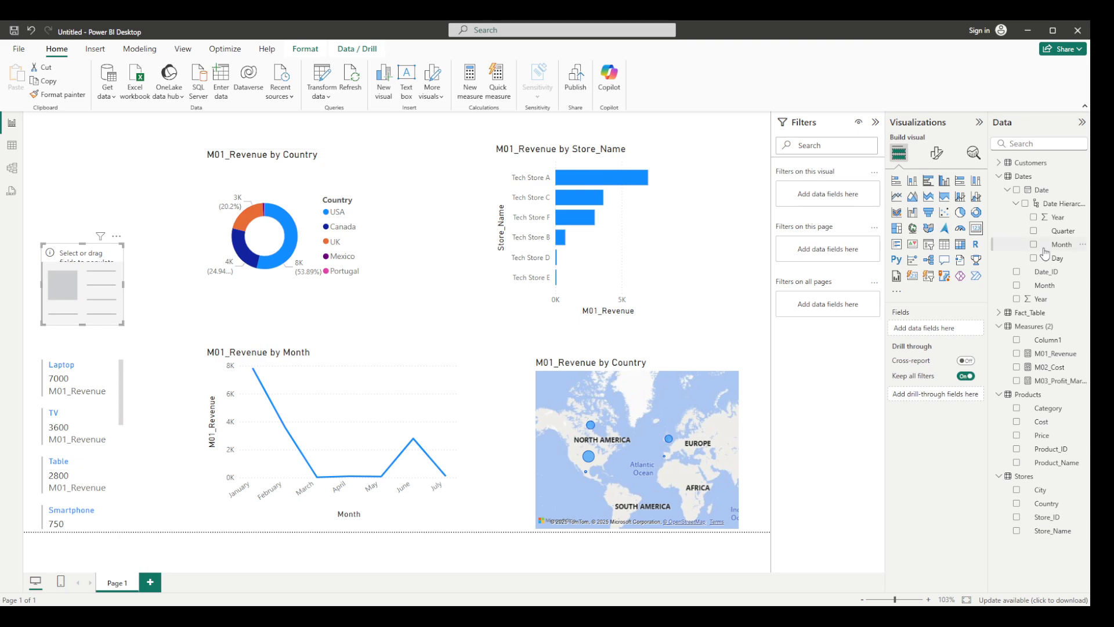
pyautogui.click(1017, 354)
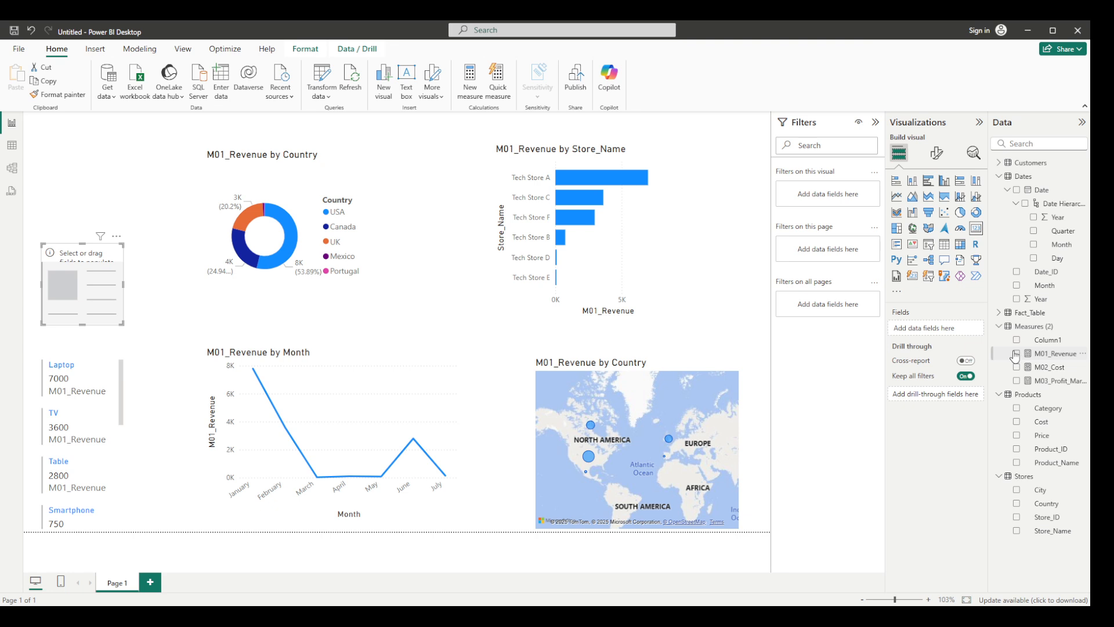
pyautogui.click(49, 158)
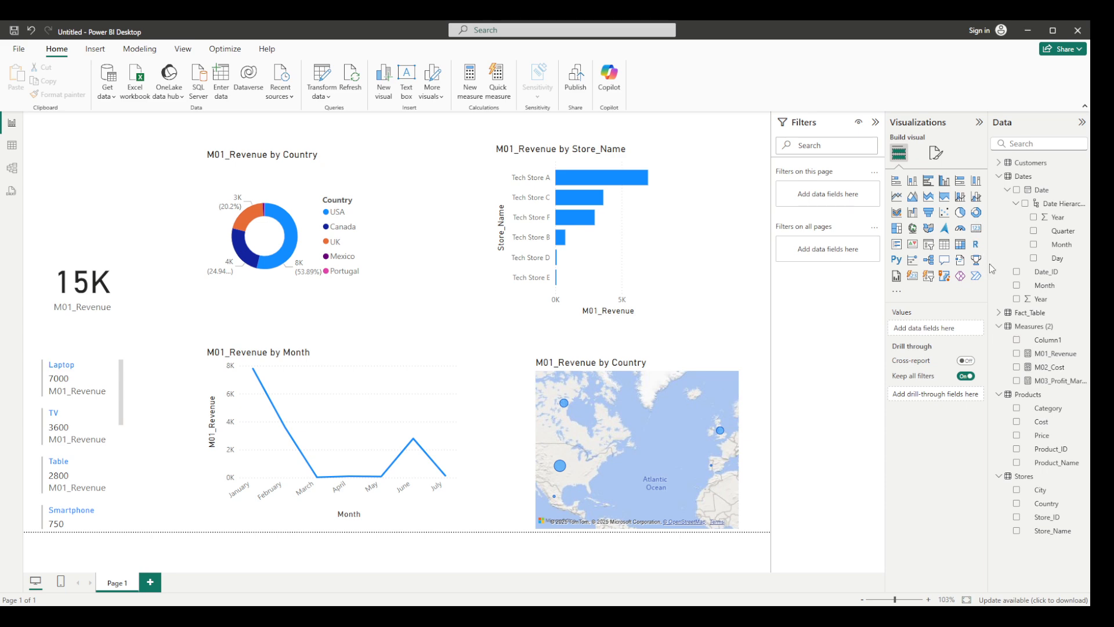
# Add a card for M03_Profit_Margin and shrink it to fit directly above the M01_Revenue card.
pyautogui.click(975, 229)
pyautogui.moveTo(714, 215); pyautogui.dragTo(87, 191)
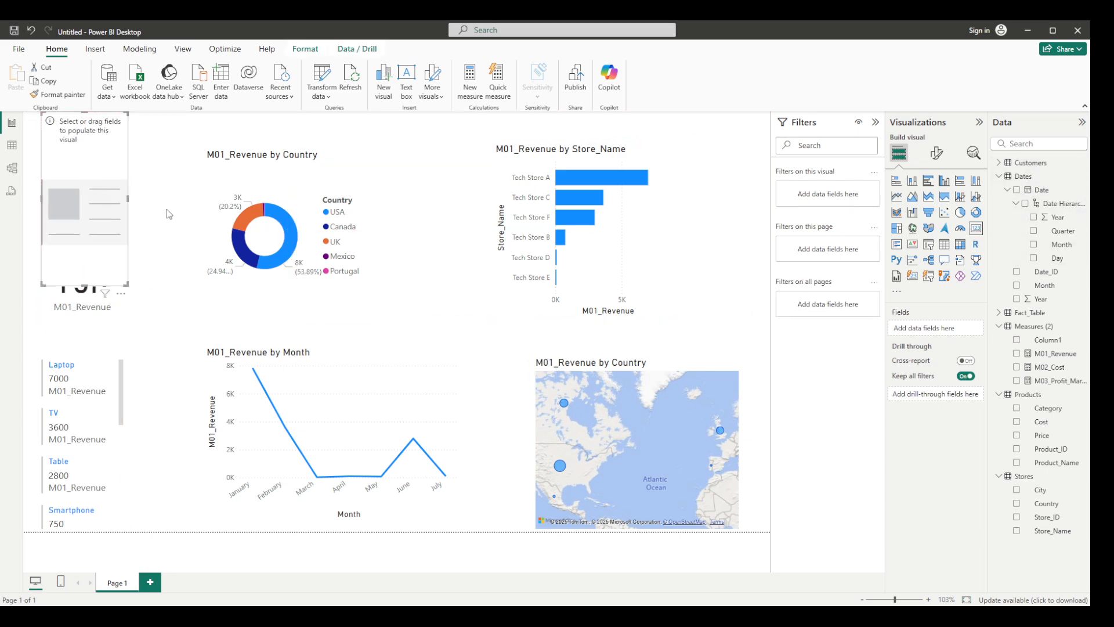
pyautogui.click(1016, 382)
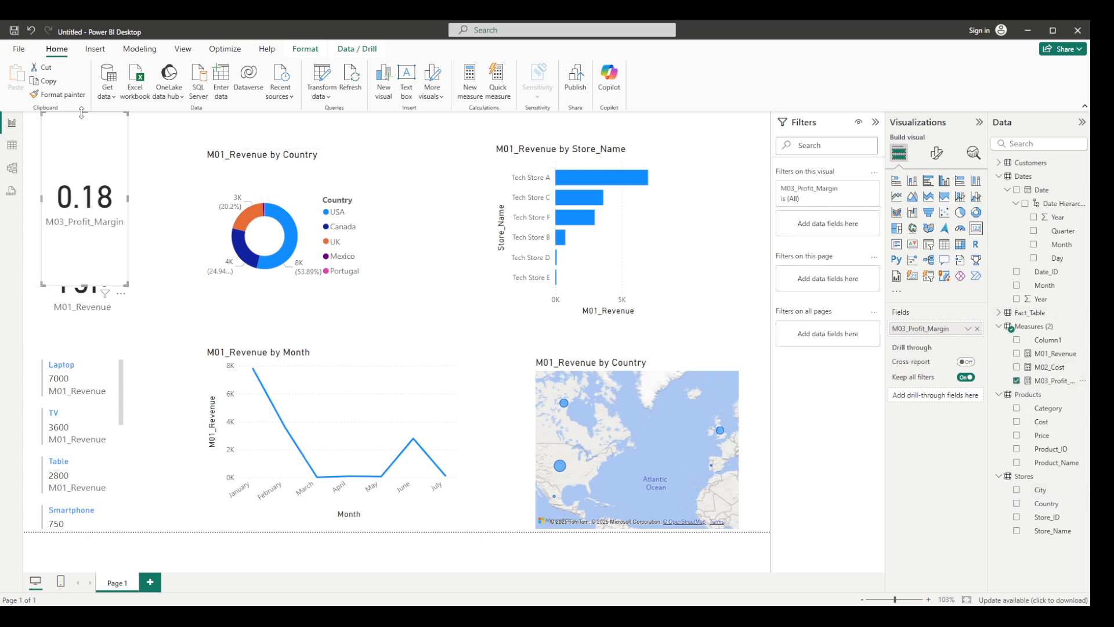
pyautogui.moveTo(81, 112); pyautogui.dragTo(85, 203)
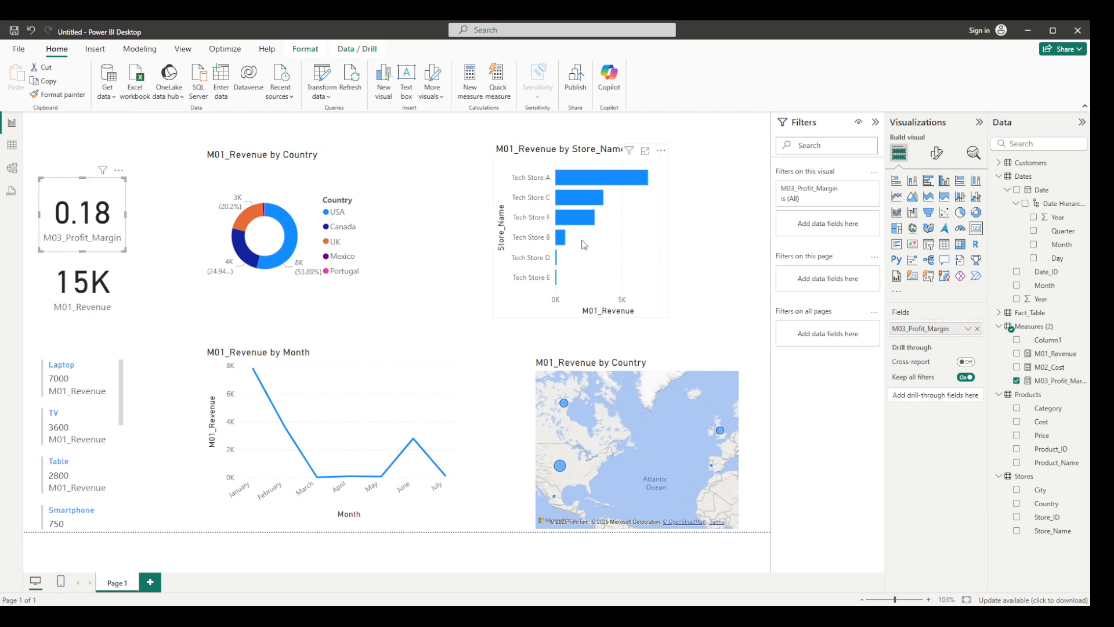
# Shift the donut chart slightly, then move and widen the store bar chart so its edges align with the map below.
pyautogui.moveTo(347, 185)
pyautogui.mouseDown()
pyautogui.moveTo(371, 195)
pyautogui.moveTo(354, 192)
pyautogui.mouseUp()
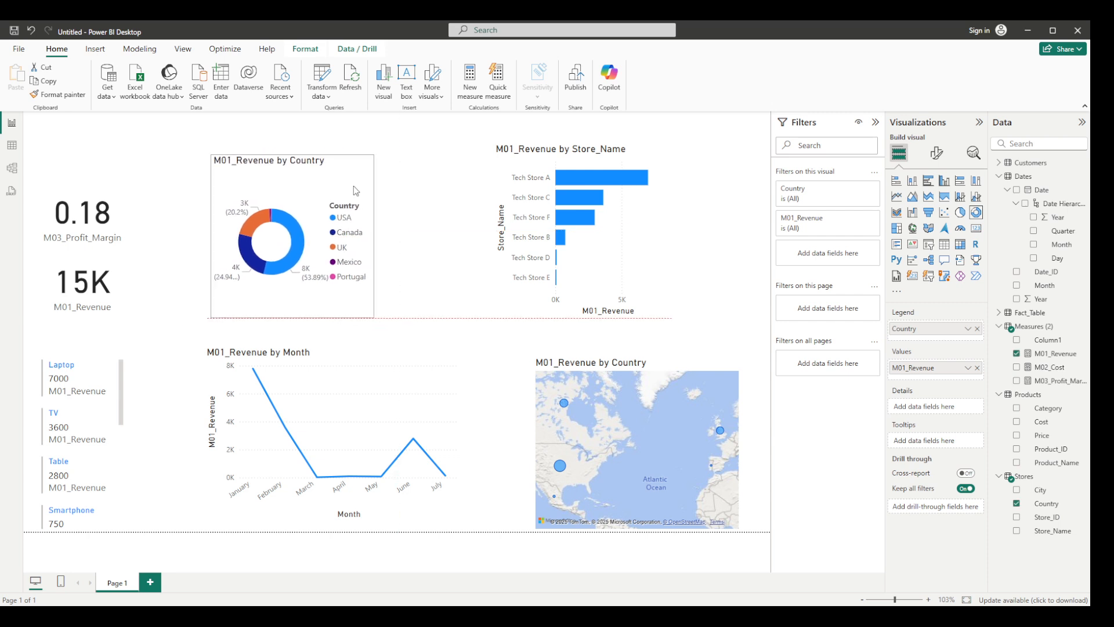
pyautogui.click(652, 158)
pyautogui.moveTo(651, 158); pyautogui.dragTo(640, 158)
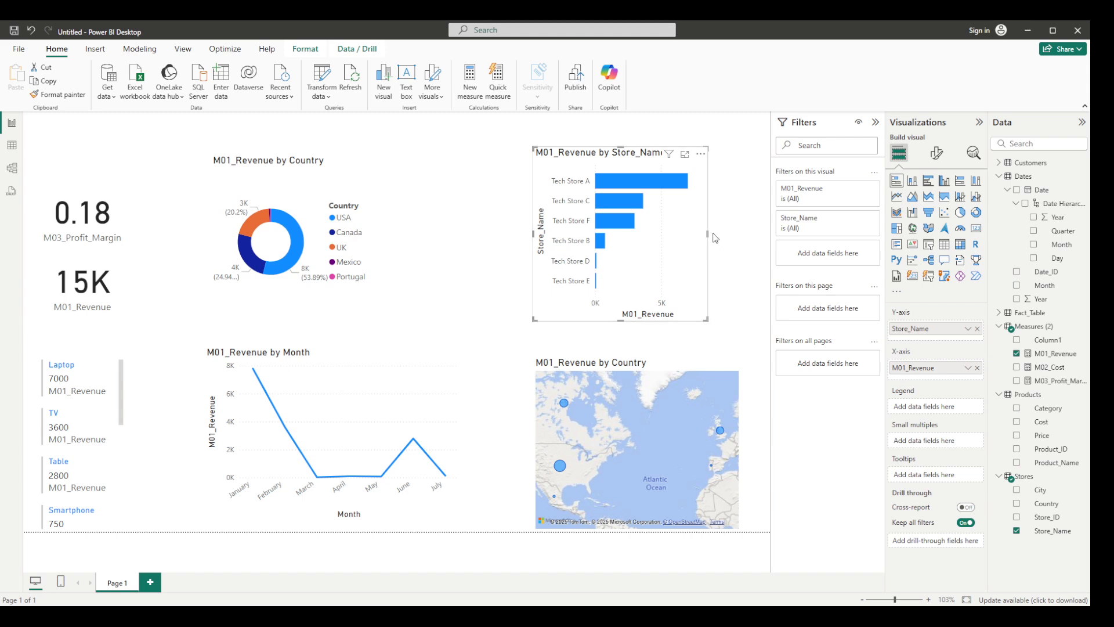
pyautogui.moveTo(707, 234); pyautogui.dragTo(741, 235)
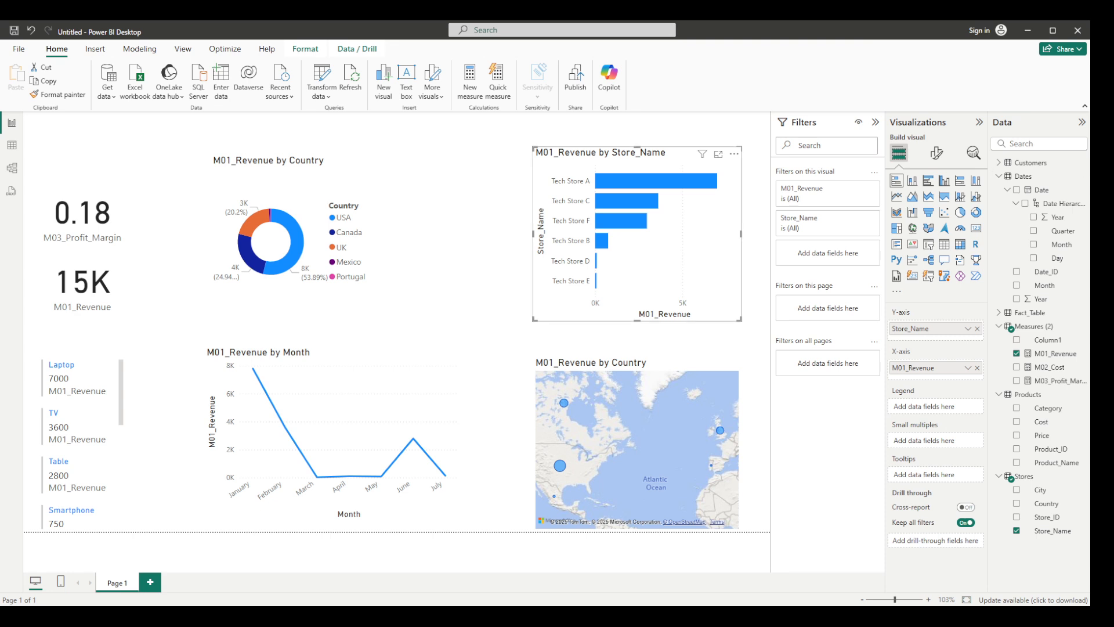
pyautogui.click(699, 126)
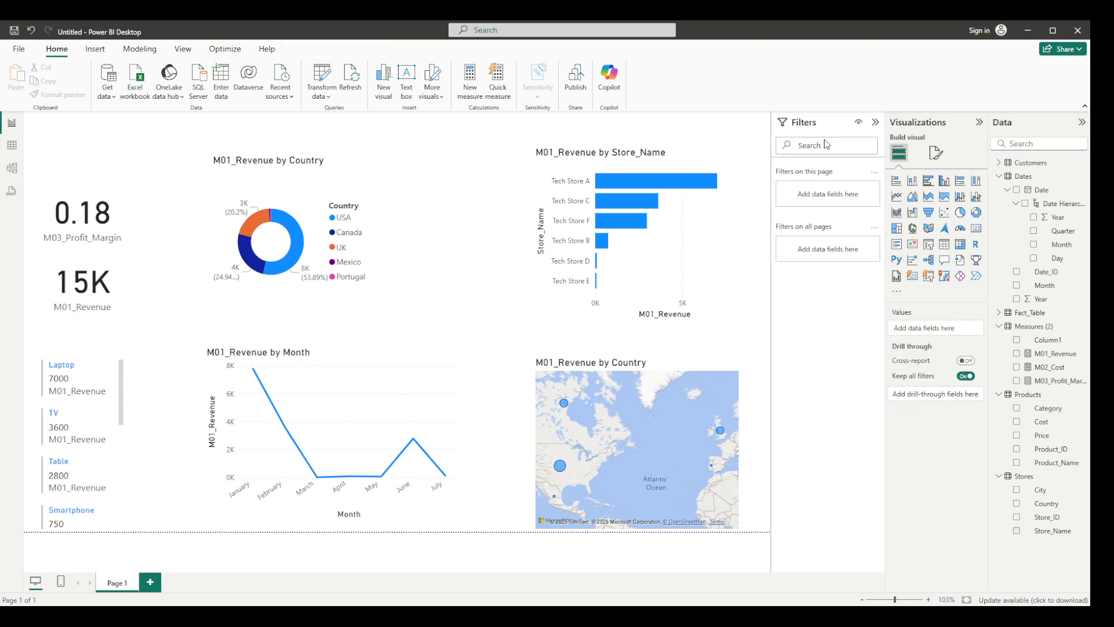
# Use the screenshot image as the page's canvas background, with image fit set to Fit and transparency to 0%.
pyautogui.click(936, 153)
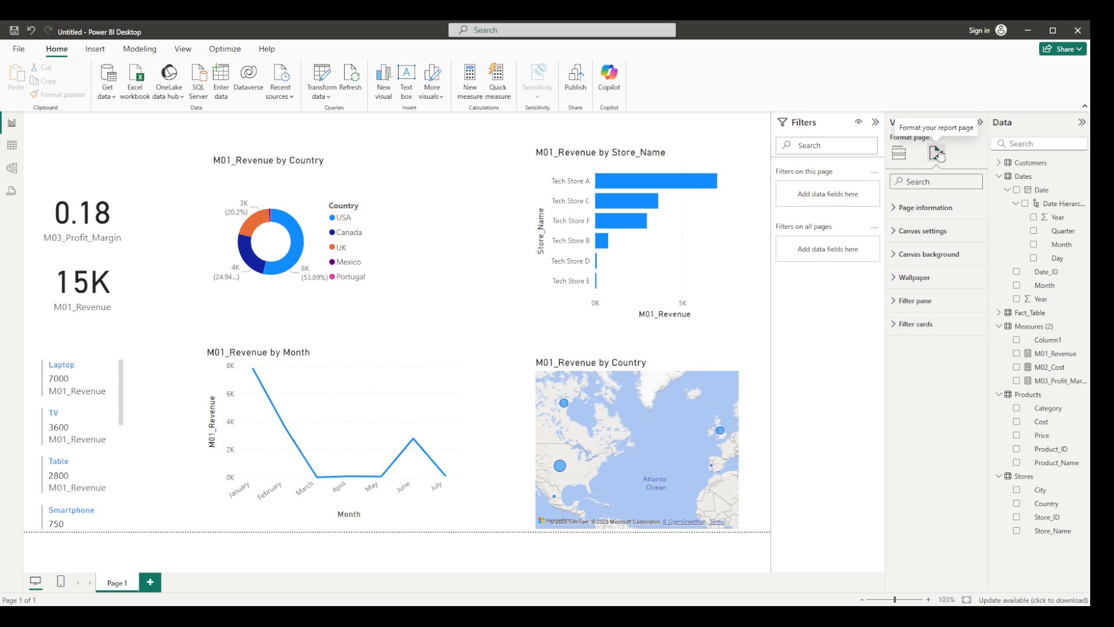
pyautogui.click(897, 256)
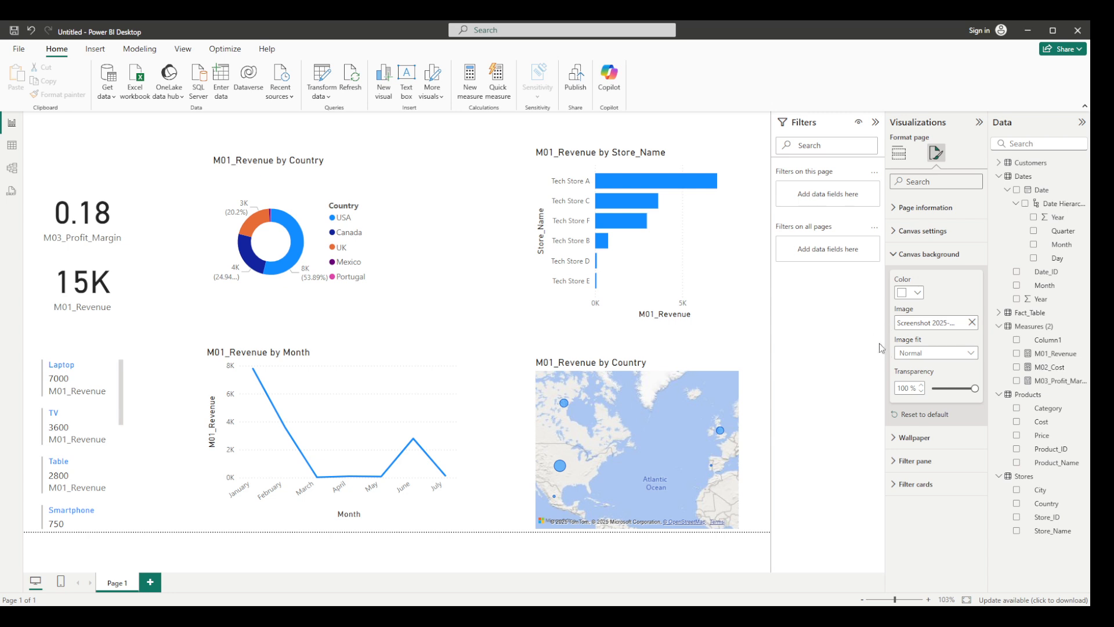
pyautogui.click(975, 353)
pyautogui.click(959, 355)
pyautogui.moveTo(975, 388); pyautogui.dragTo(932, 389)
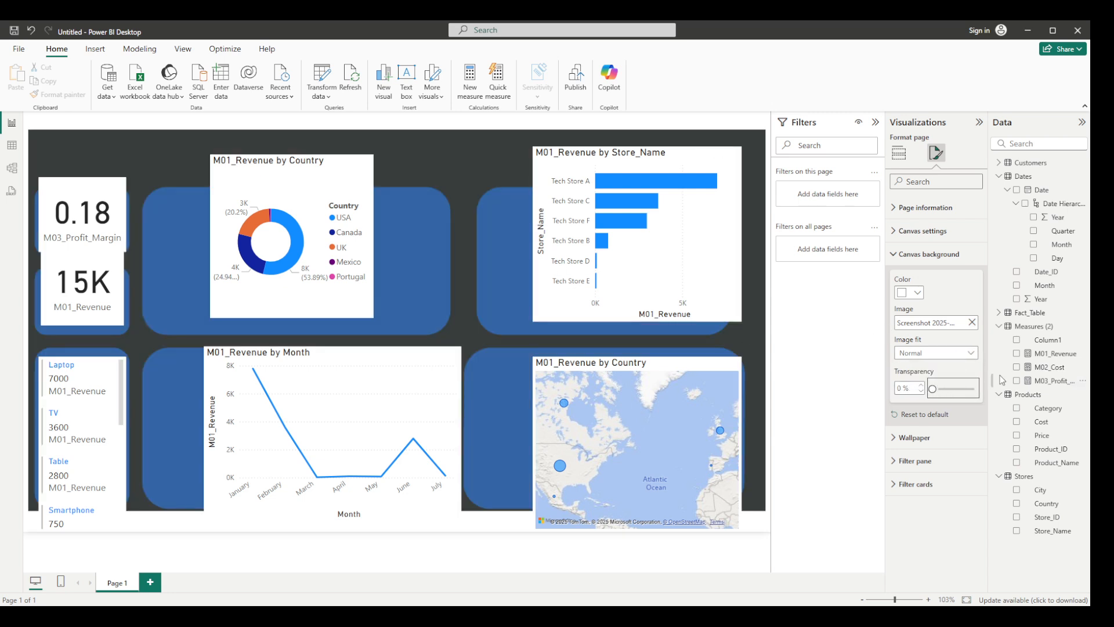
pyautogui.click(970, 352)
pyautogui.click(930, 381)
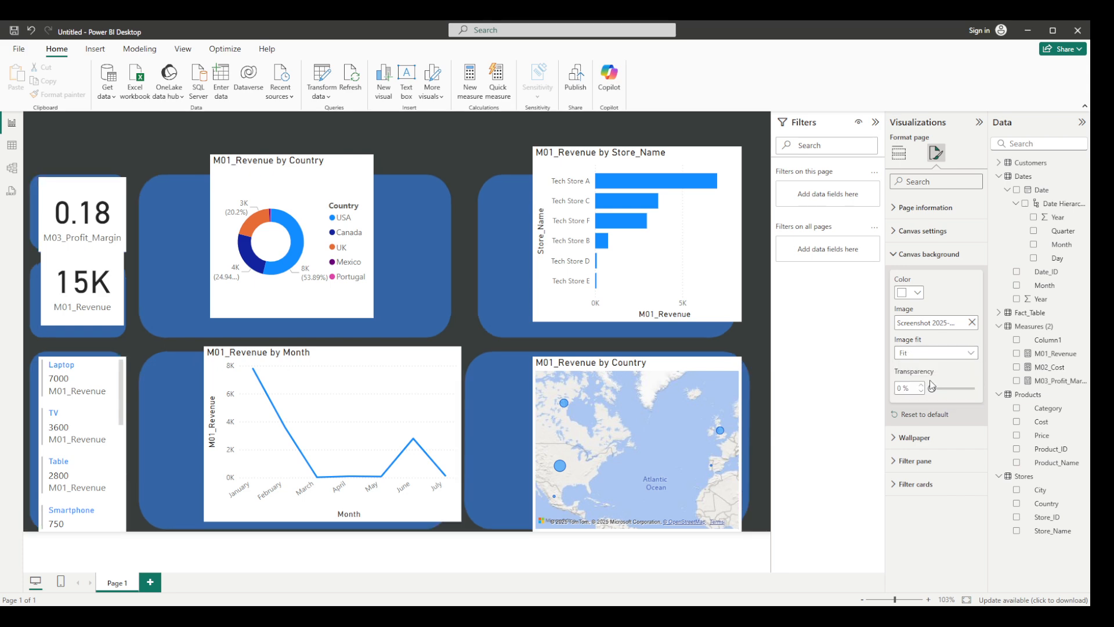
# Reposition and resize the store bar chart, country donut chart and revenue map to fit inside their blue background panels.
pyautogui.moveTo(674, 169); pyautogui.dragTo(630, 187)
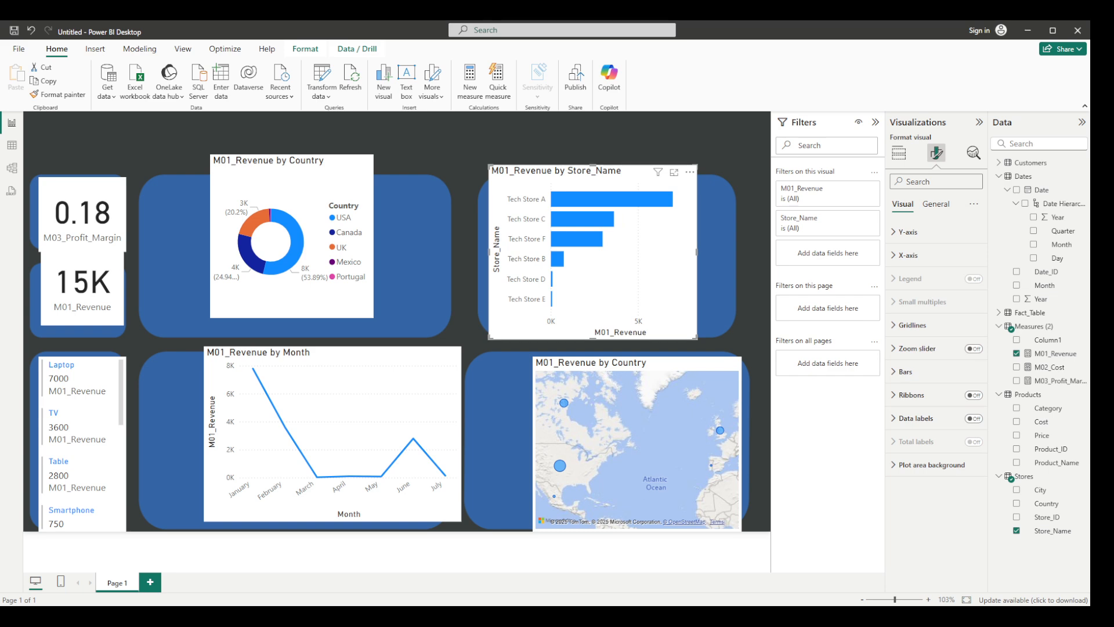
pyautogui.moveTo(490, 165); pyautogui.dragTo(552, 190)
pyautogui.moveTo(257, 159); pyautogui.dragTo(168, 194)
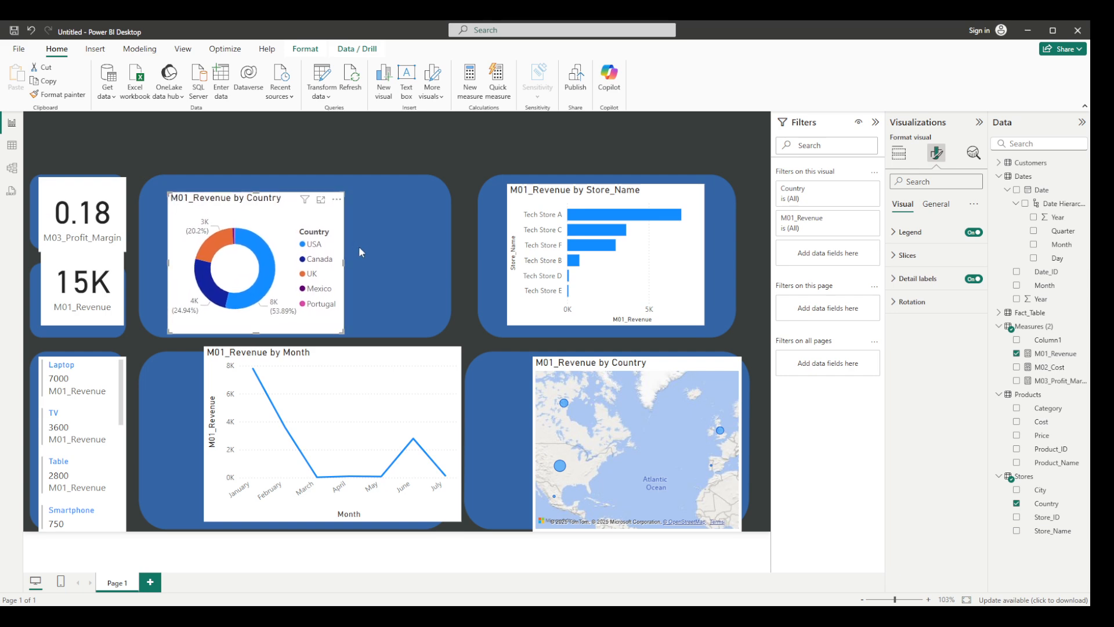
pyautogui.moveTo(343, 260); pyautogui.dragTo(419, 261)
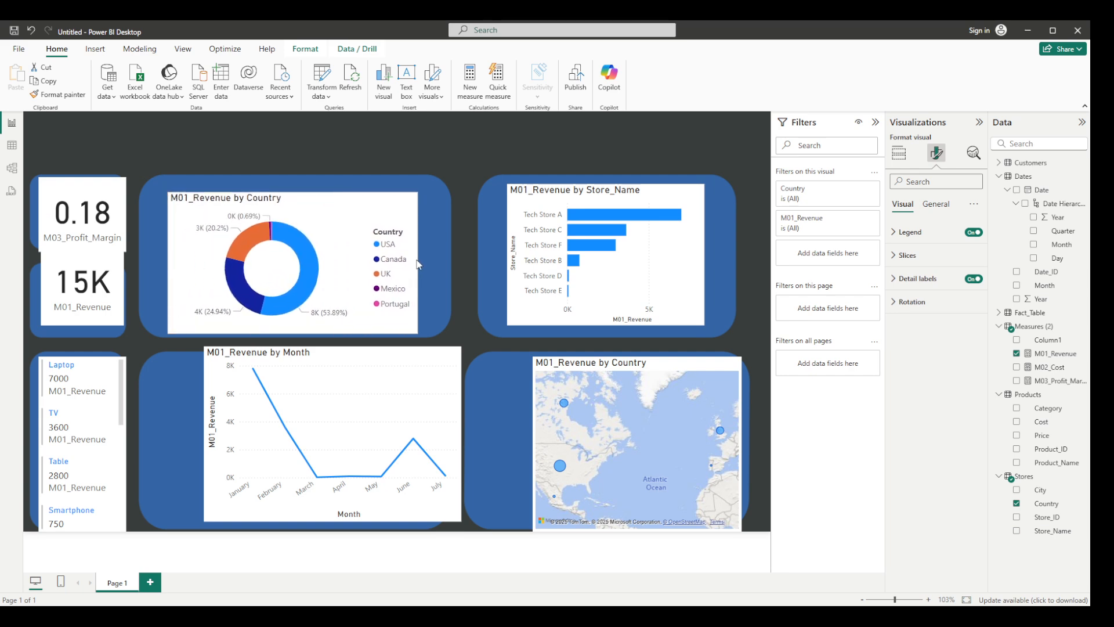
pyautogui.moveTo(330, 199); pyautogui.dragTo(336, 190)
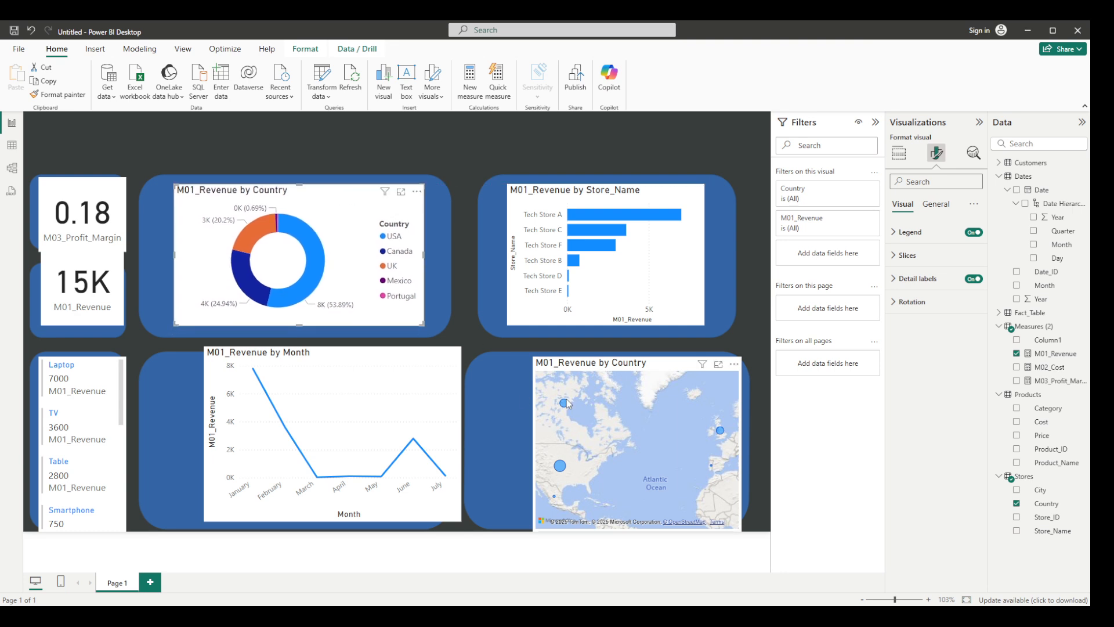
pyautogui.moveTo(565, 367); pyautogui.dragTo(513, 372)
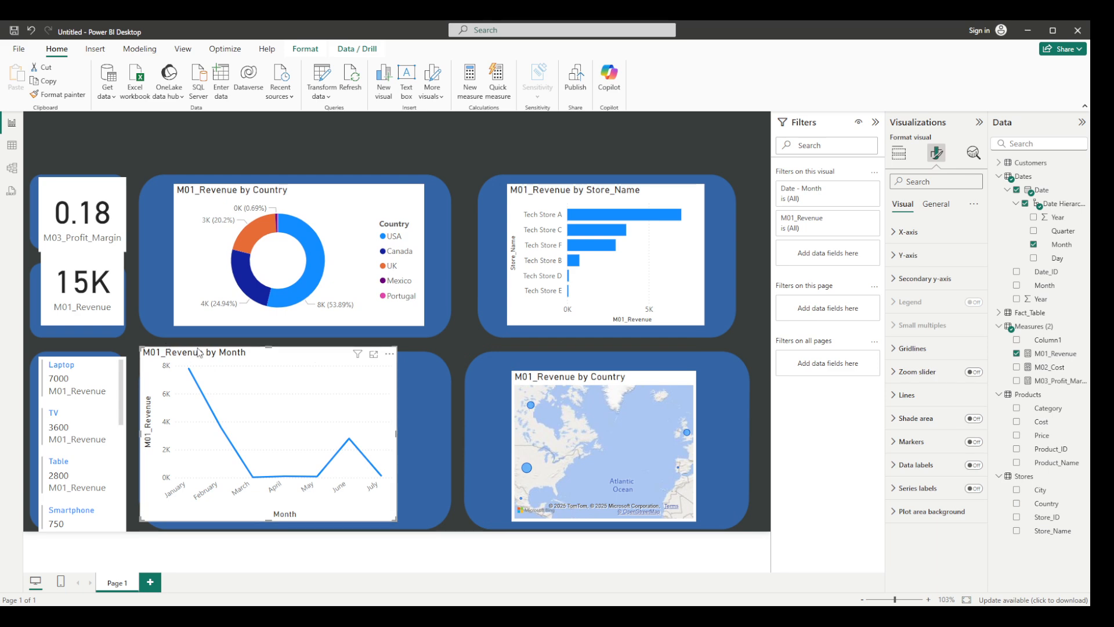
# Move and shrink the monthly revenue line chart and the product revenue card so both fit inside their blue background panels.
pyautogui.moveTo(199, 353); pyautogui.dragTo(175, 371)
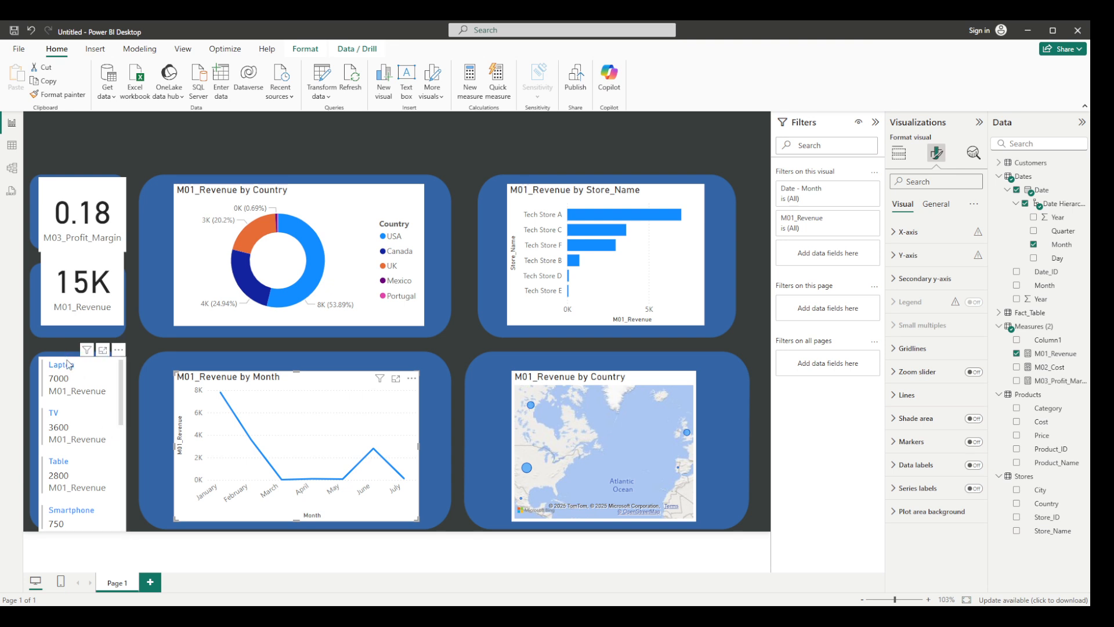
pyautogui.moveTo(69, 366)
pyautogui.mouseDown()
pyautogui.moveTo(63, 335)
pyautogui.moveTo(68, 371)
pyautogui.mouseUp()
pyautogui.click(82, 370)
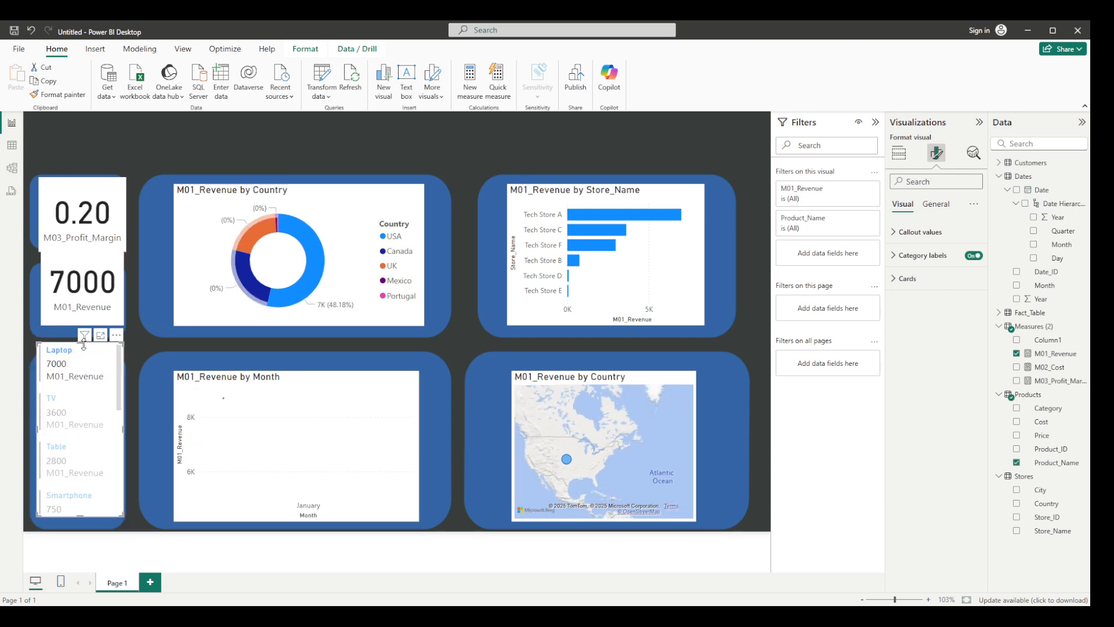
pyautogui.click(80, 387)
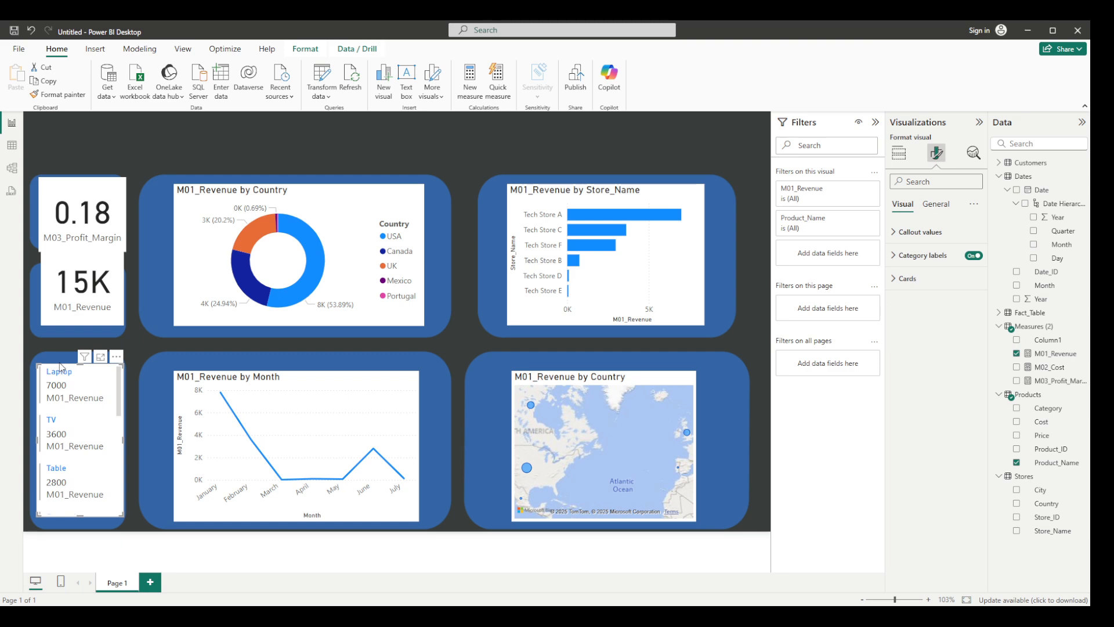
pyautogui.click(59, 364)
# Reposition and resize the M03_Profit_Margin and M01_Revenue cards to fit inside their separate small blue panels.
pyautogui.click(60, 249)
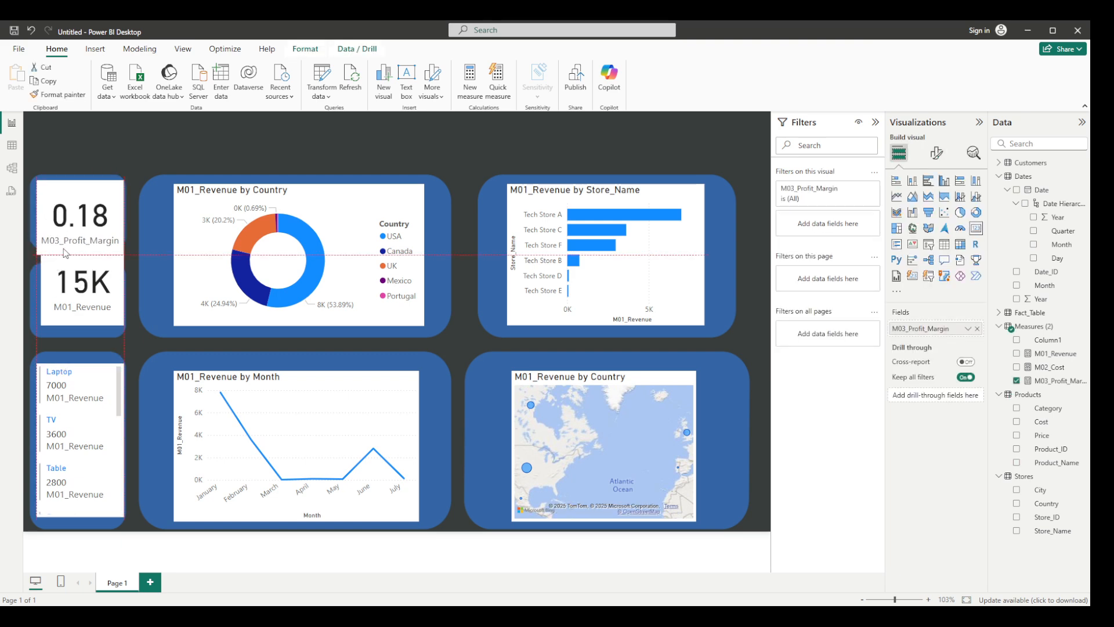
pyautogui.moveTo(55, 277)
pyautogui.mouseDown()
pyautogui.moveTo(49, 295)
pyautogui.moveTo(38, 280)
pyautogui.moveTo(50, 277)
pyautogui.mouseUp()
pyautogui.click(73, 237)
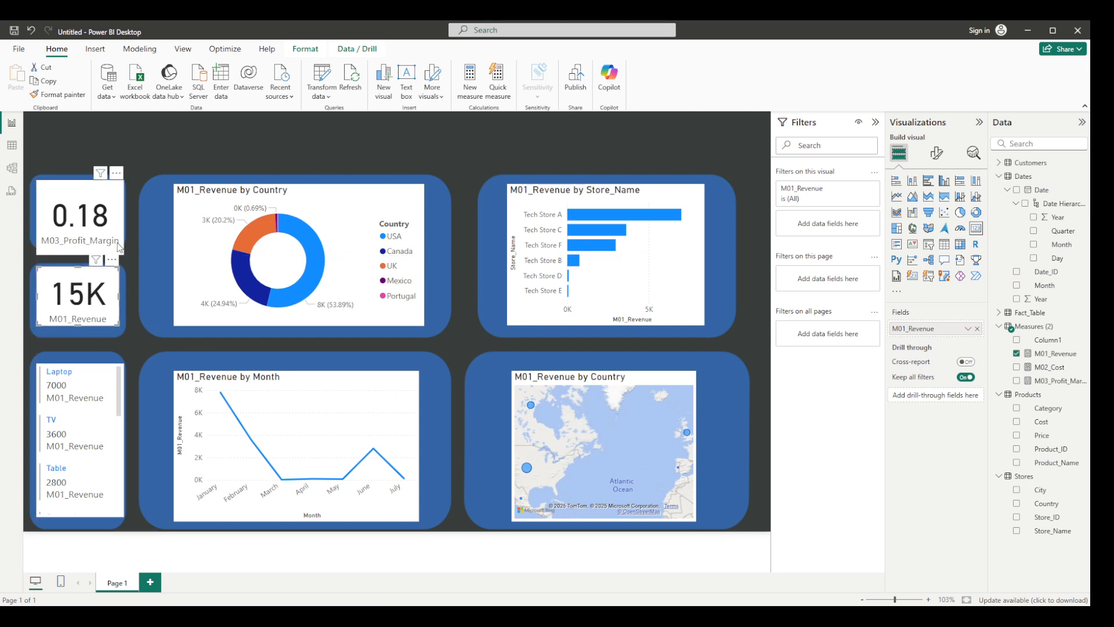
pyautogui.moveTo(124, 252); pyautogui.dragTo(97, 277)
# Reposition and widen the monthly line chart and the revenue map, and nudge the product revenue card, to centre them in their panels.
pyautogui.moveTo(209, 372); pyautogui.dragTo(213, 373)
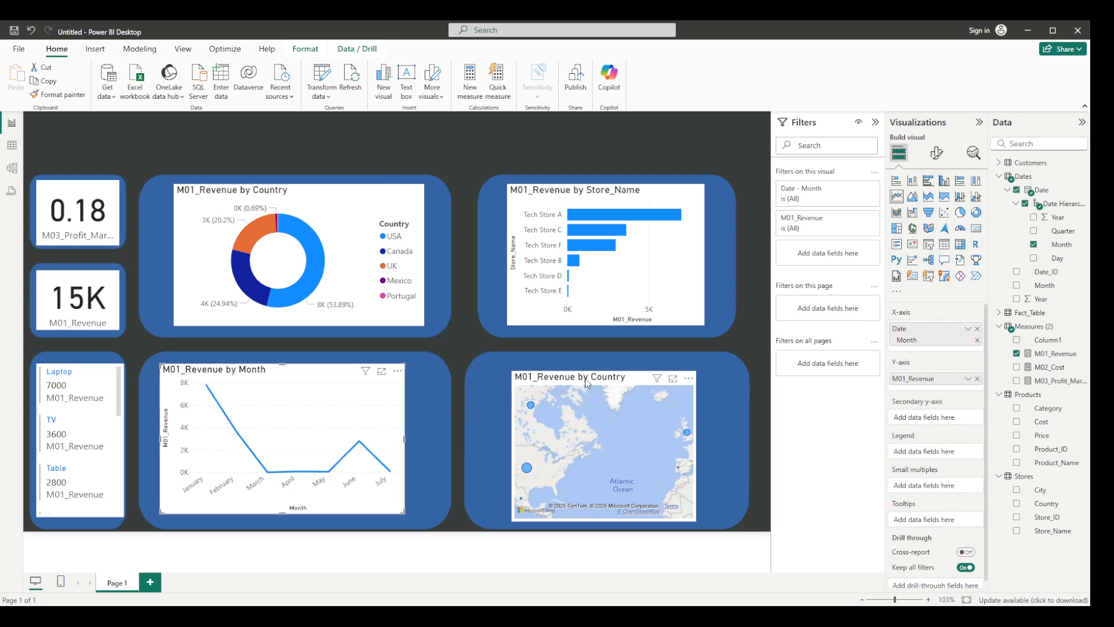
pyautogui.moveTo(587, 382); pyautogui.dragTo(563, 374)
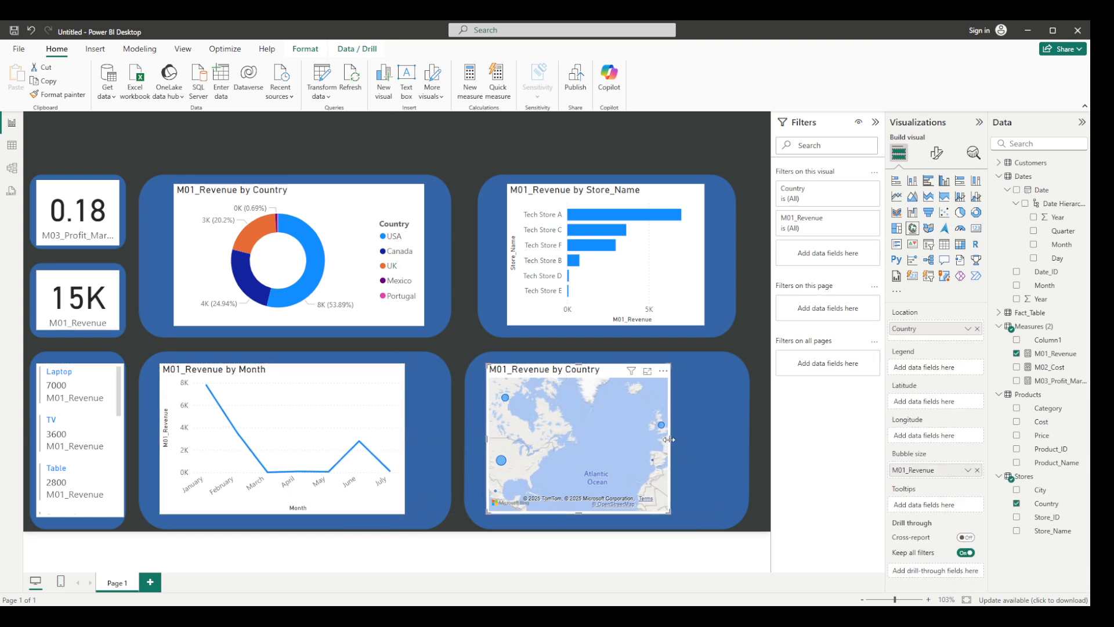
pyautogui.moveTo(671, 439); pyautogui.dragTo(740, 446)
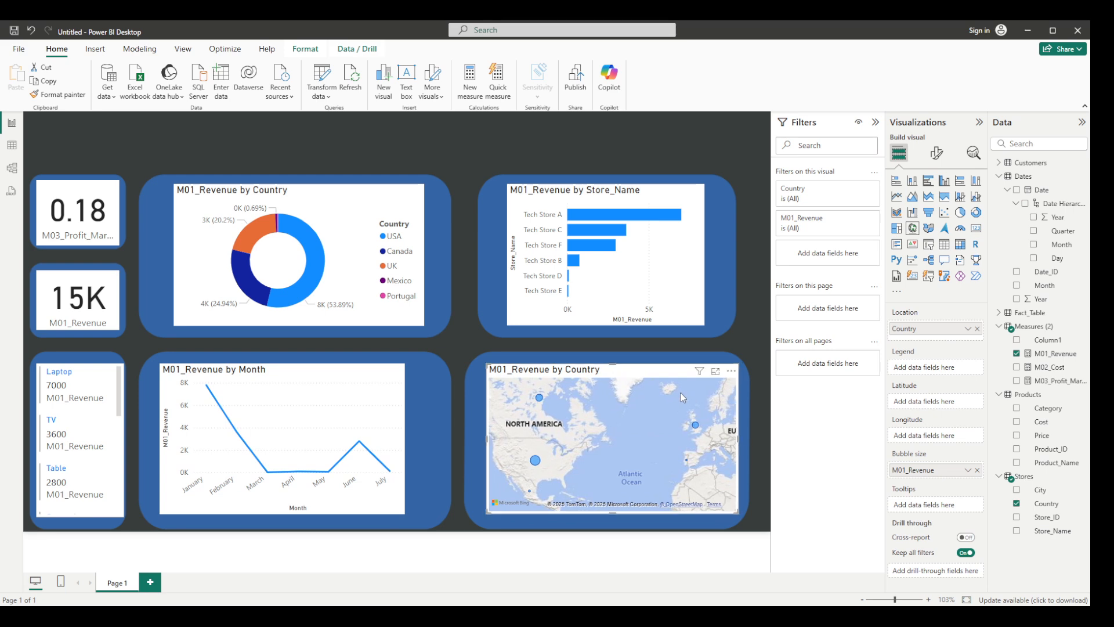
pyautogui.moveTo(650, 370); pyautogui.dragTo(642, 373)
pyautogui.click(405, 438)
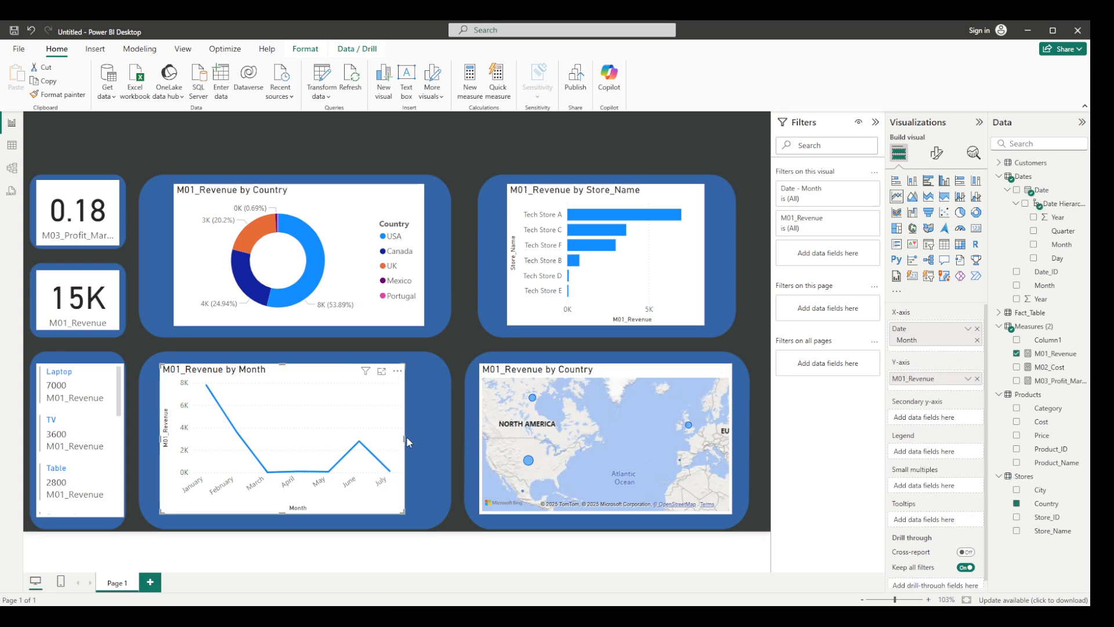
pyautogui.moveTo(404, 436); pyautogui.dragTo(428, 439)
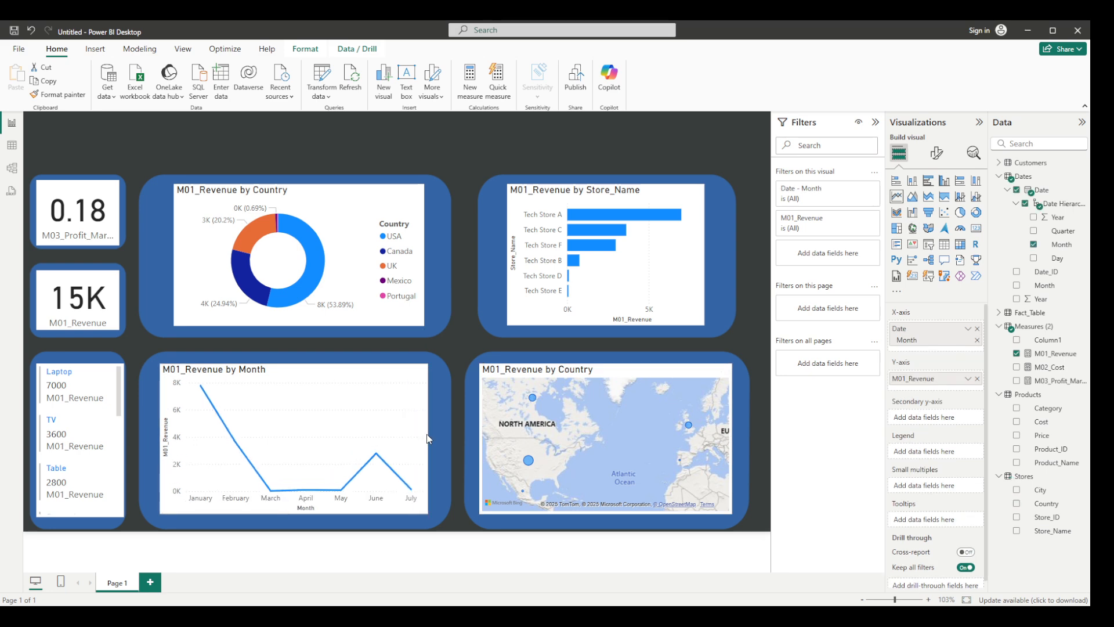
pyautogui.click(83, 367)
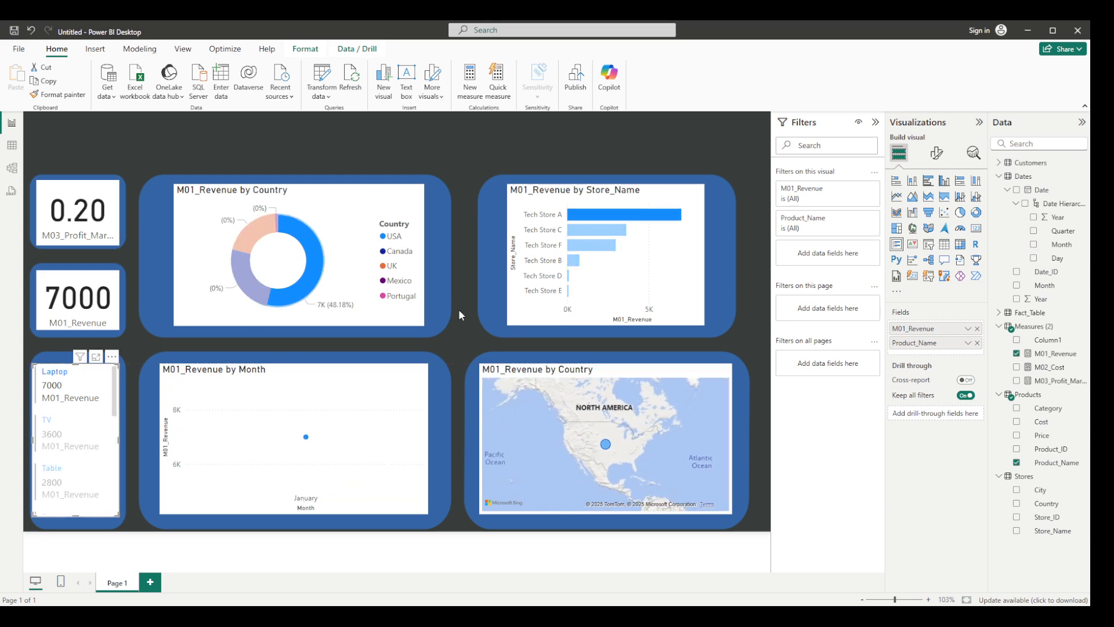
pyautogui.click(103, 393)
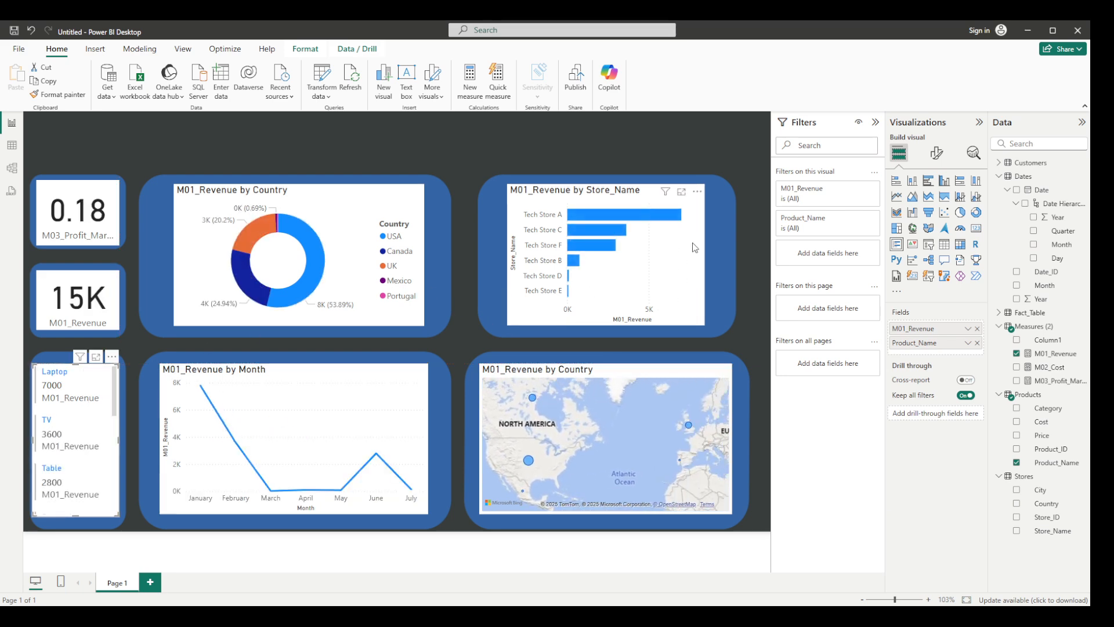
# Turn off the background of the store bar chart and the country donut chart.
pyautogui.click(701, 258)
pyautogui.click(936, 153)
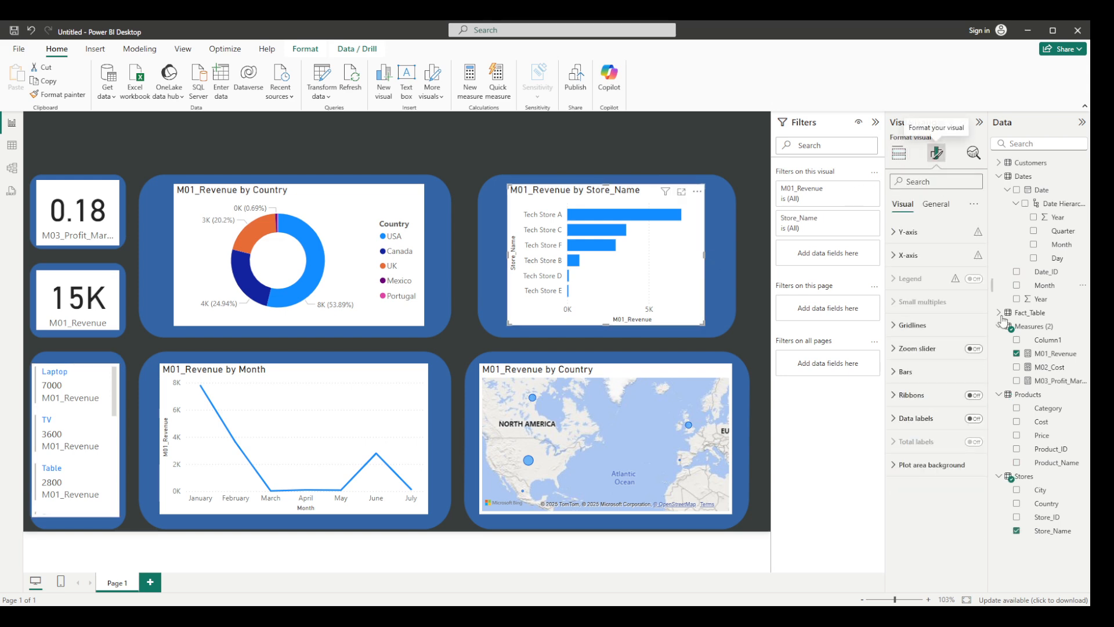
pyautogui.click(935, 204)
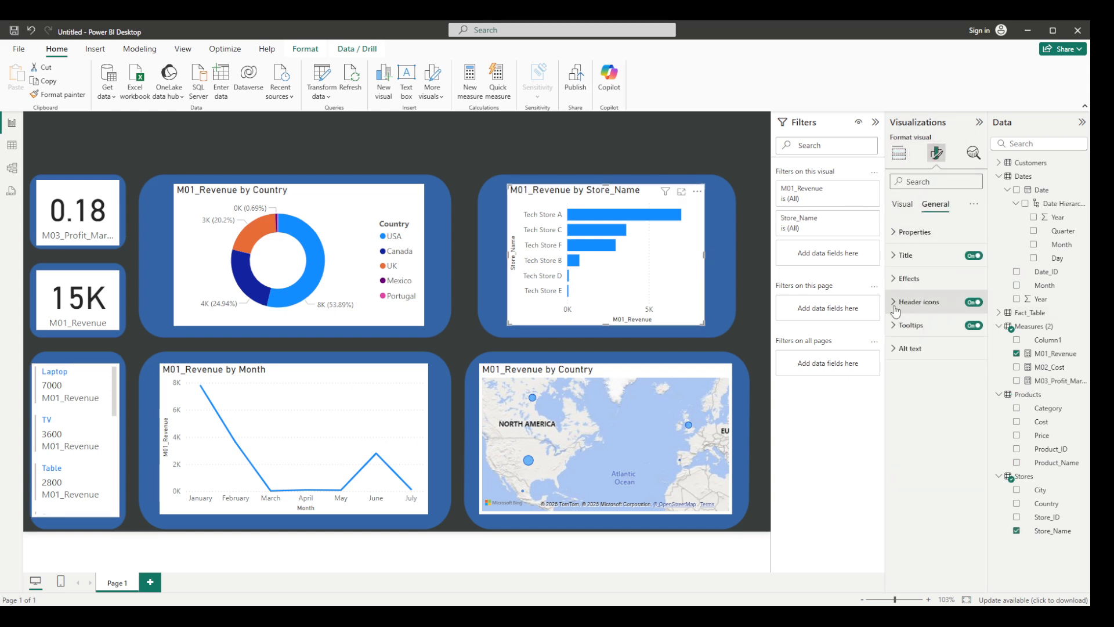
pyautogui.click(905, 279)
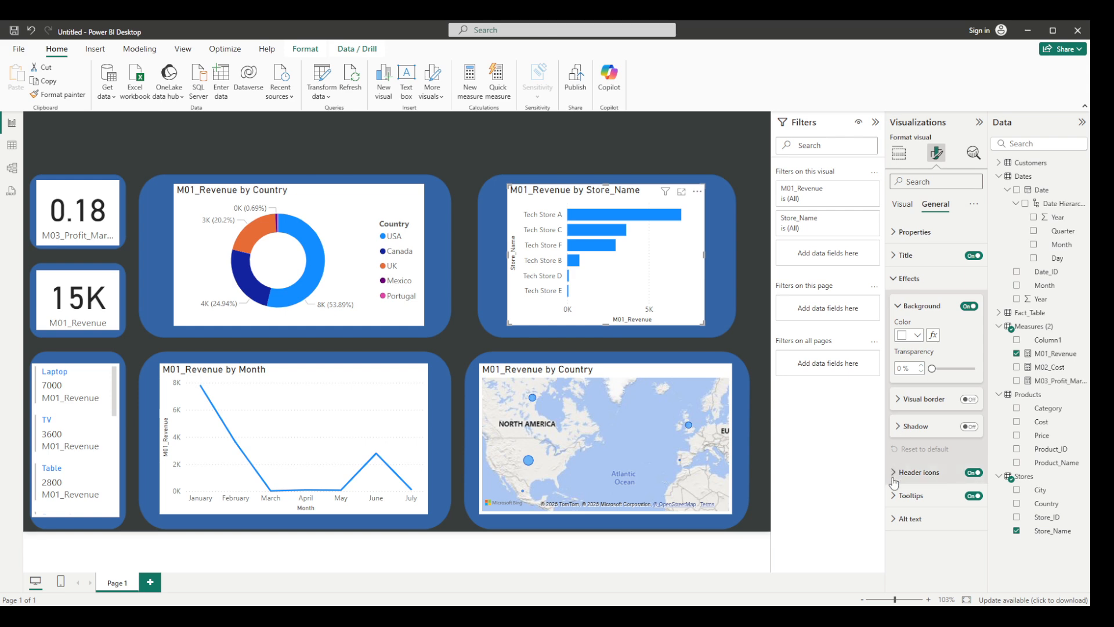
pyautogui.click(970, 307)
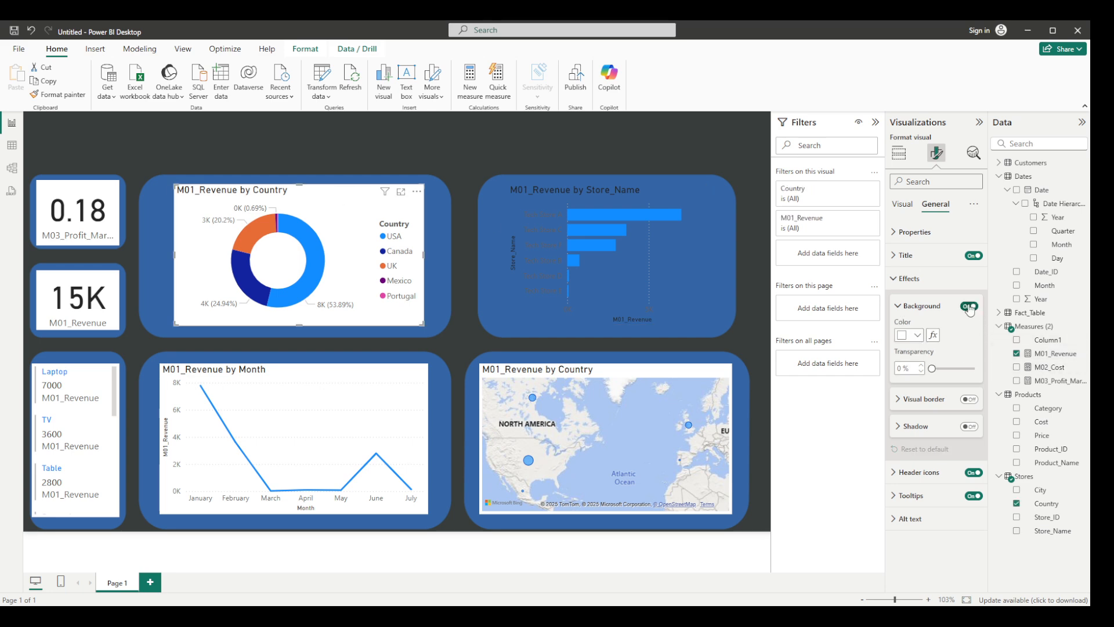
pyautogui.click(377, 202)
# Turn off the background of the M03_Profit_Margin card and the M01_Revenue card.
pyautogui.click(101, 199)
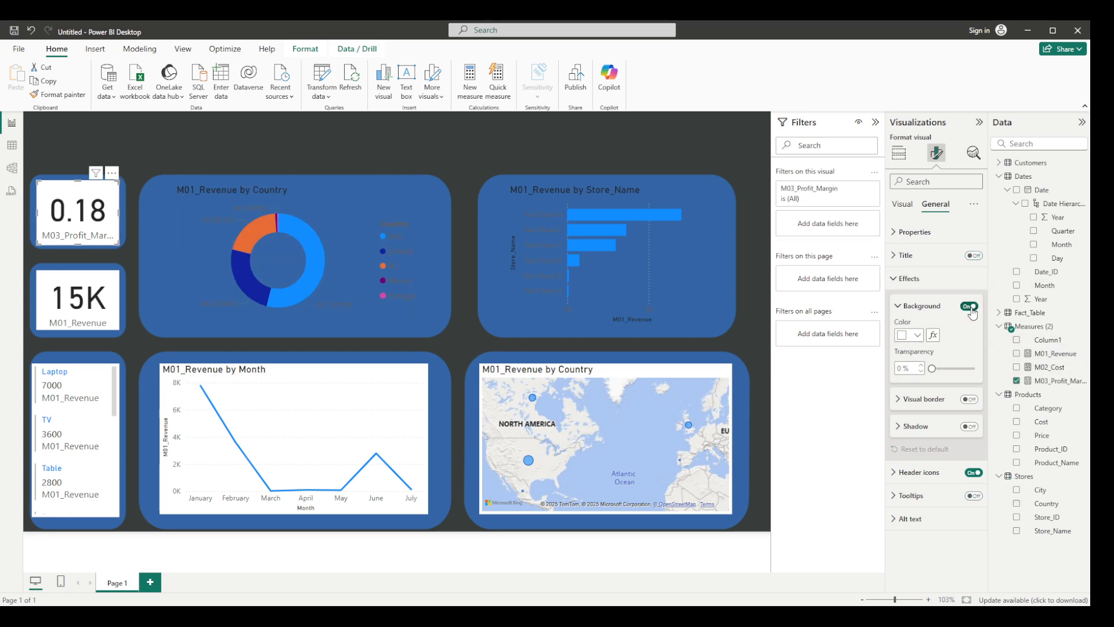
pyautogui.click(971, 306)
pyautogui.click(107, 291)
pyautogui.click(967, 306)
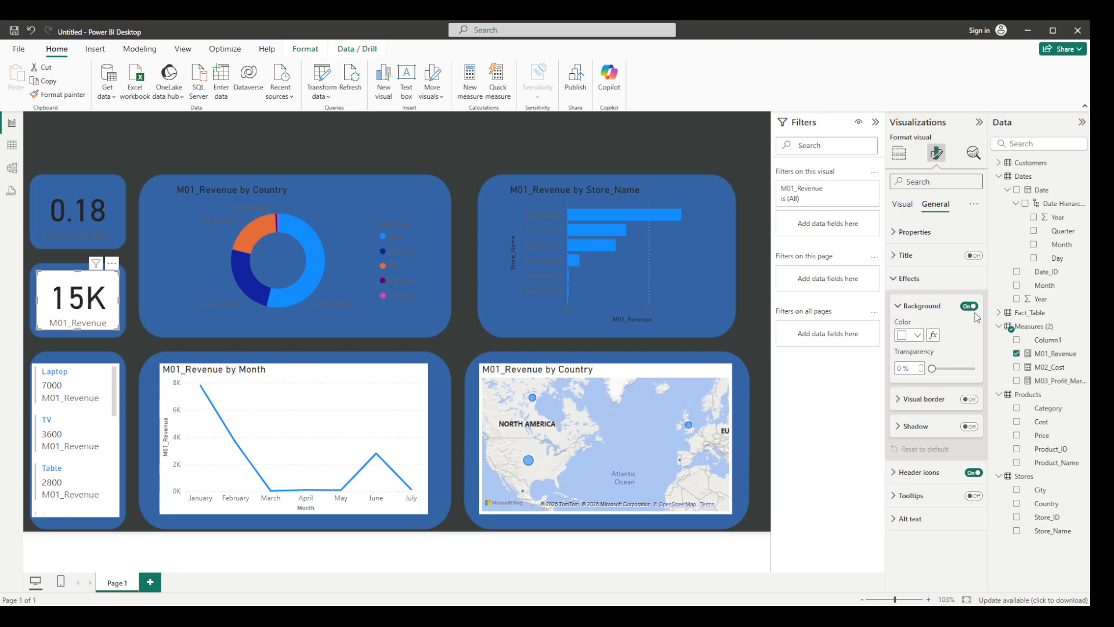
pyautogui.click(973, 308)
# Turn off the background of the product revenue multi-row card.
pyautogui.click(94, 375)
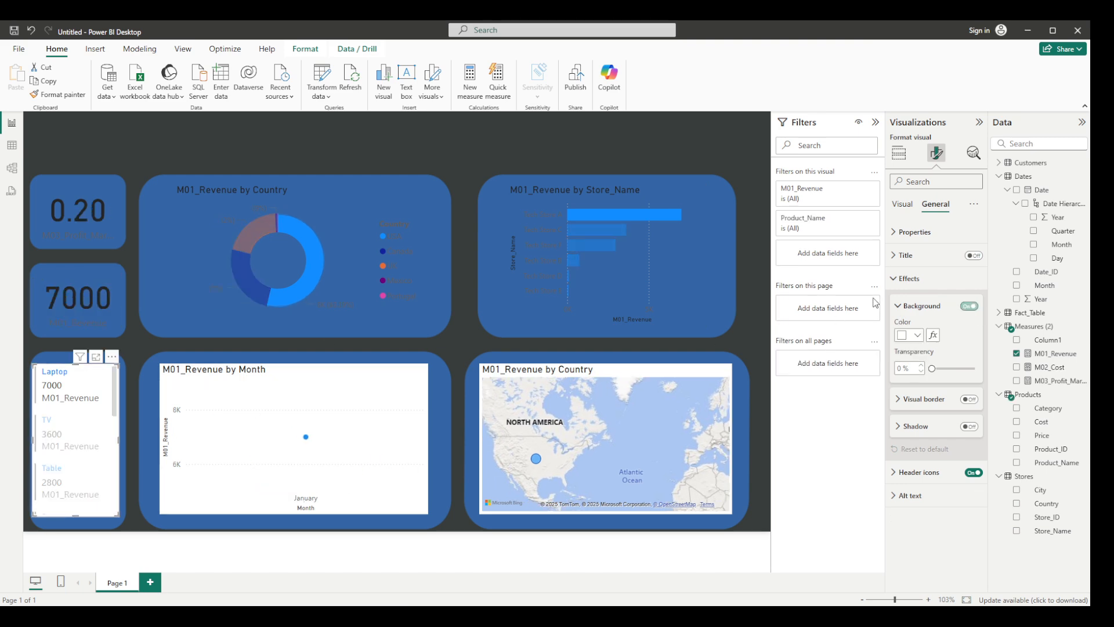
pyautogui.click(959, 308)
pyautogui.click(967, 307)
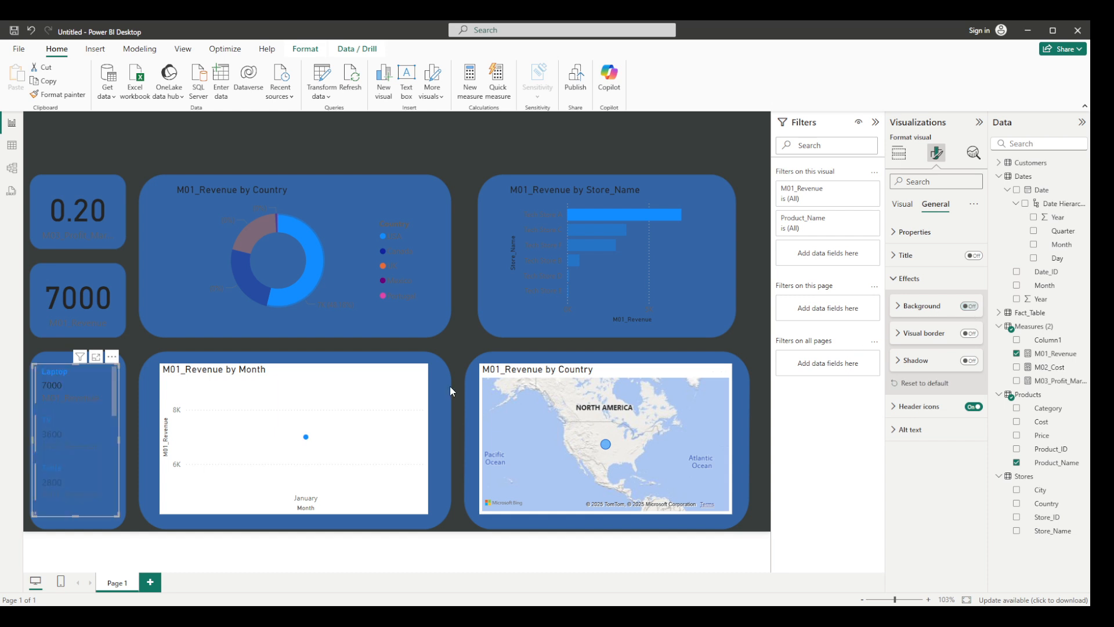
# Turn off the background of the monthly revenue line chart and the country revenue map.
pyautogui.click(421, 370)
pyautogui.click(378, 367)
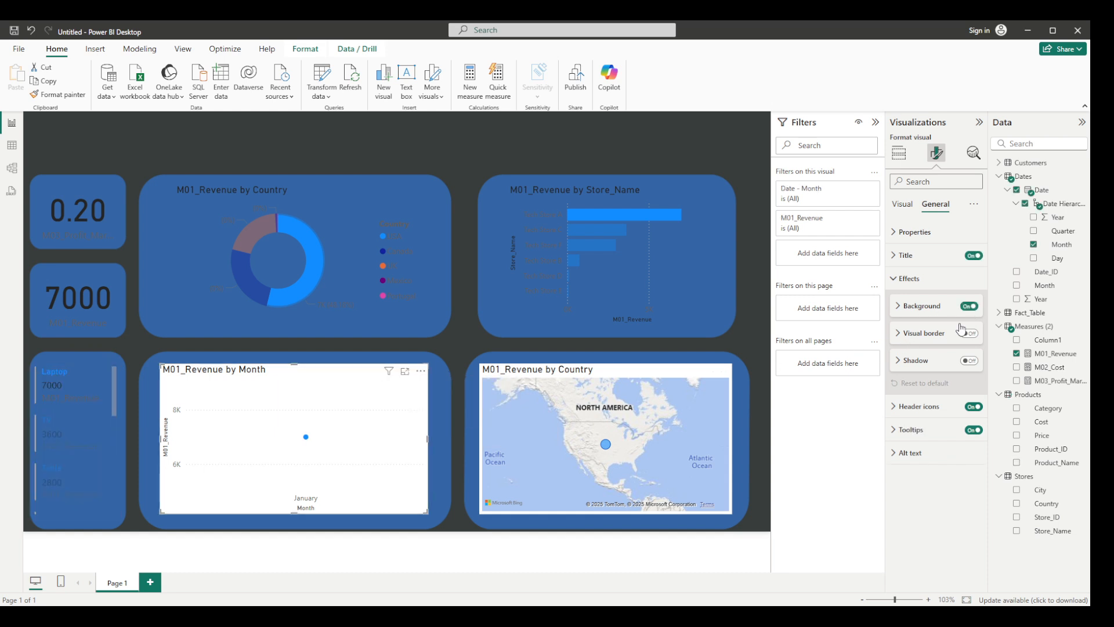
pyautogui.click(970, 306)
pyautogui.click(603, 406)
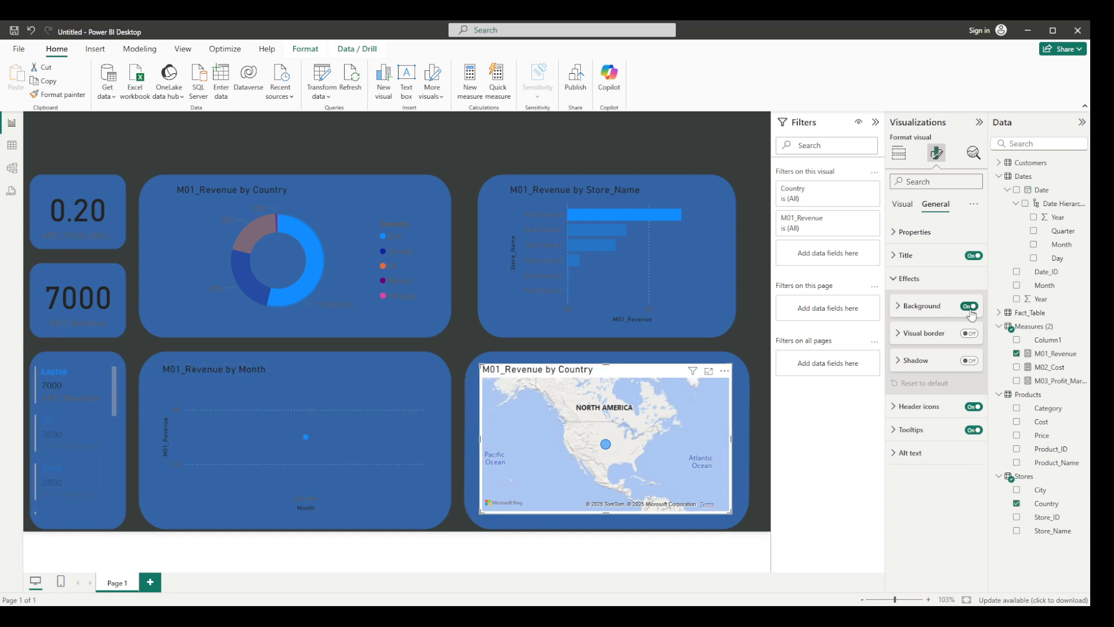
# Set the color of the Y-axis values in the store bar chart to white.
pyautogui.click(701, 257)
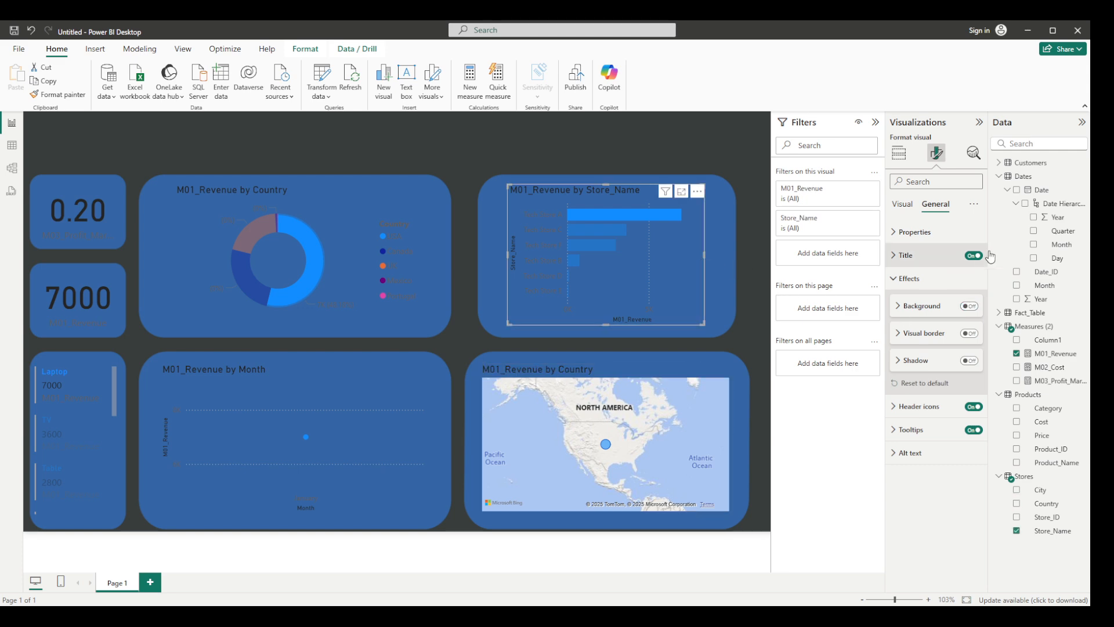
pyautogui.click(903, 203)
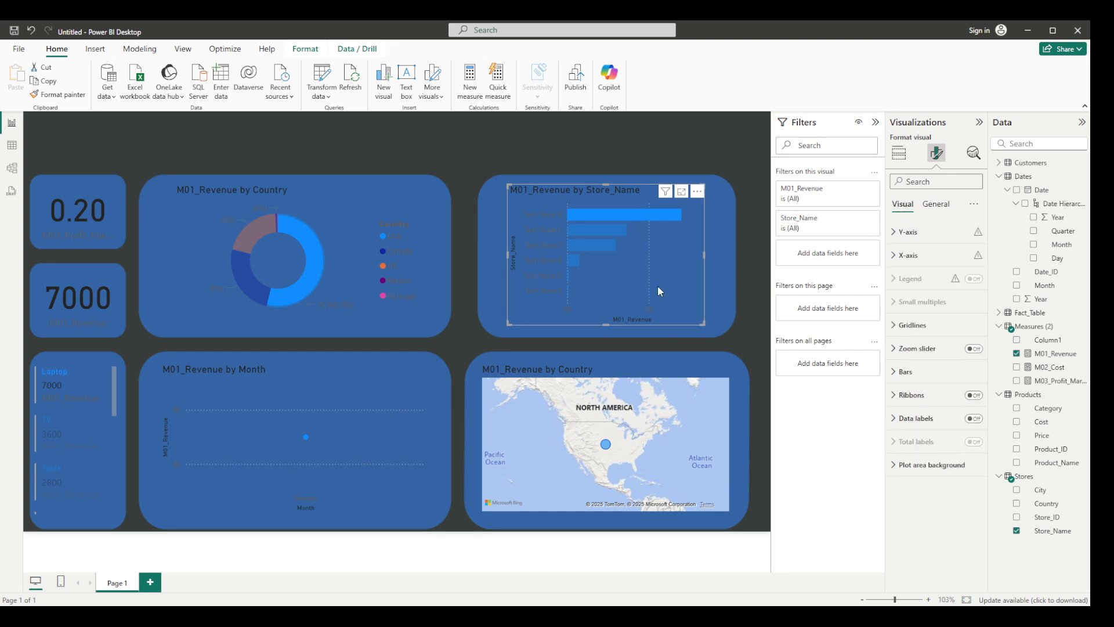
pyautogui.click(907, 231)
pyautogui.click(913, 259)
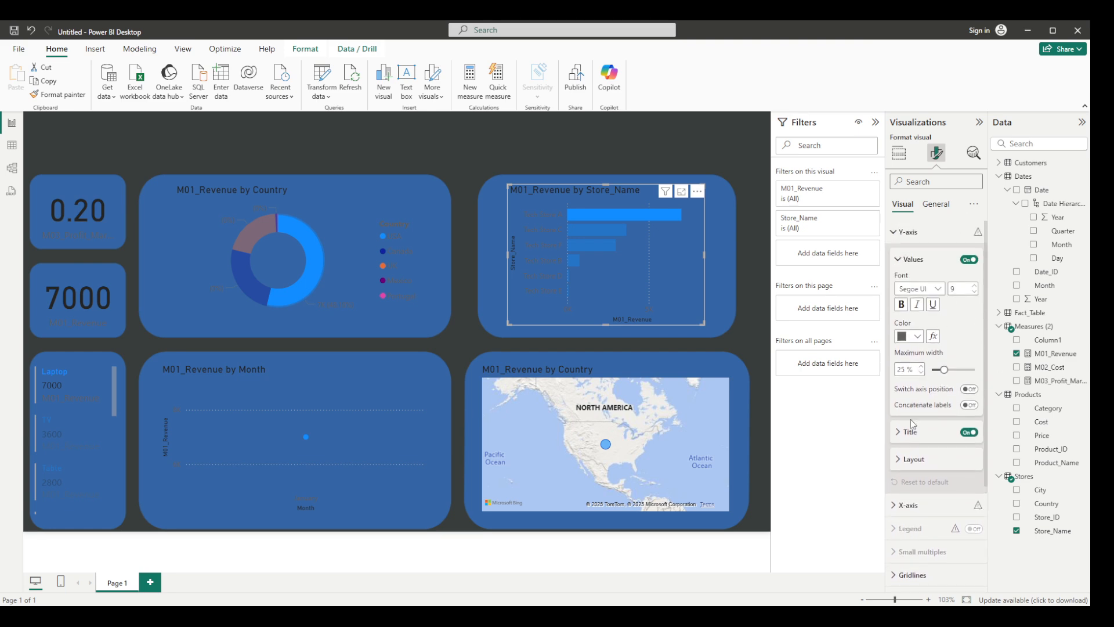
pyautogui.click(917, 336)
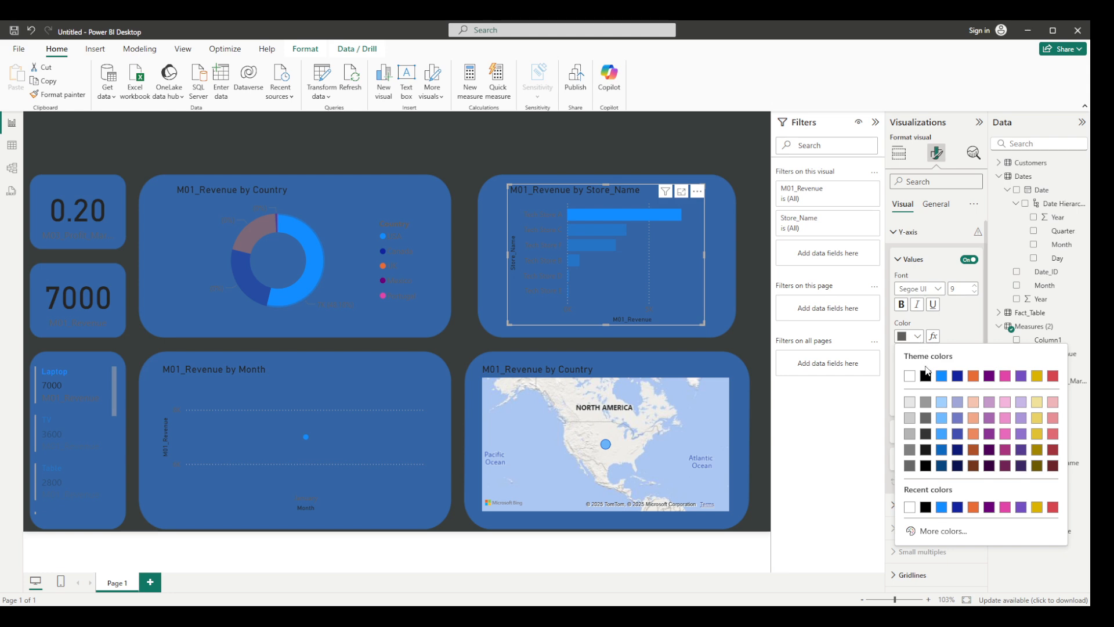
pyautogui.click(916, 378)
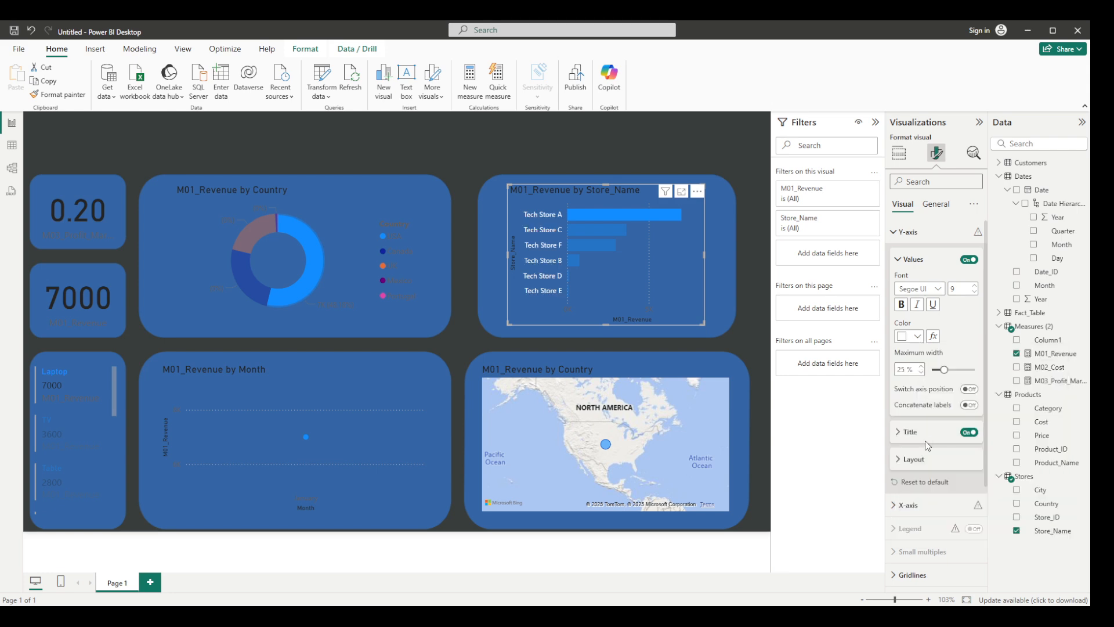
# Set the color of the X-axis values in the store bar chart to white.
pyautogui.scroll(-2, 952, 373)
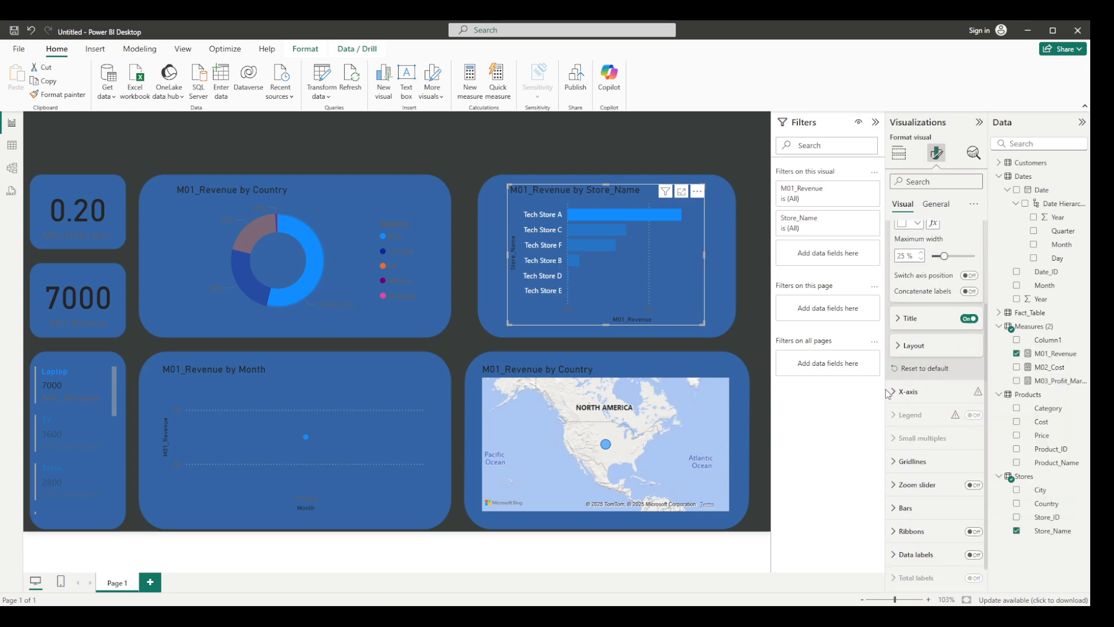
pyautogui.click(894, 392)
pyautogui.click(927, 538)
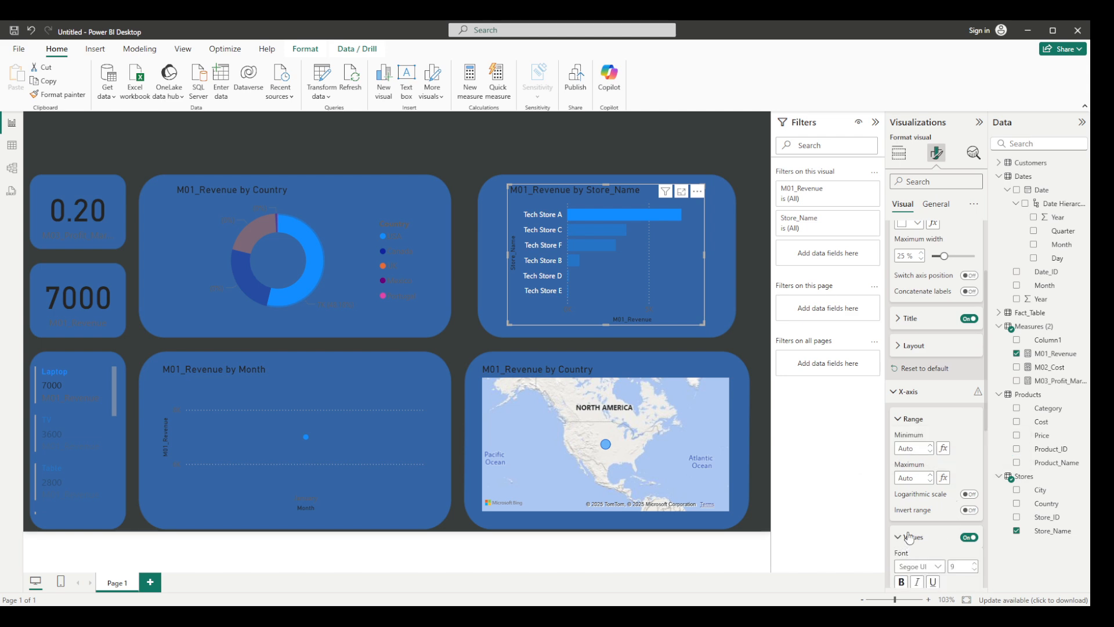
pyautogui.scroll(-4, 938, 422)
pyautogui.click(918, 387)
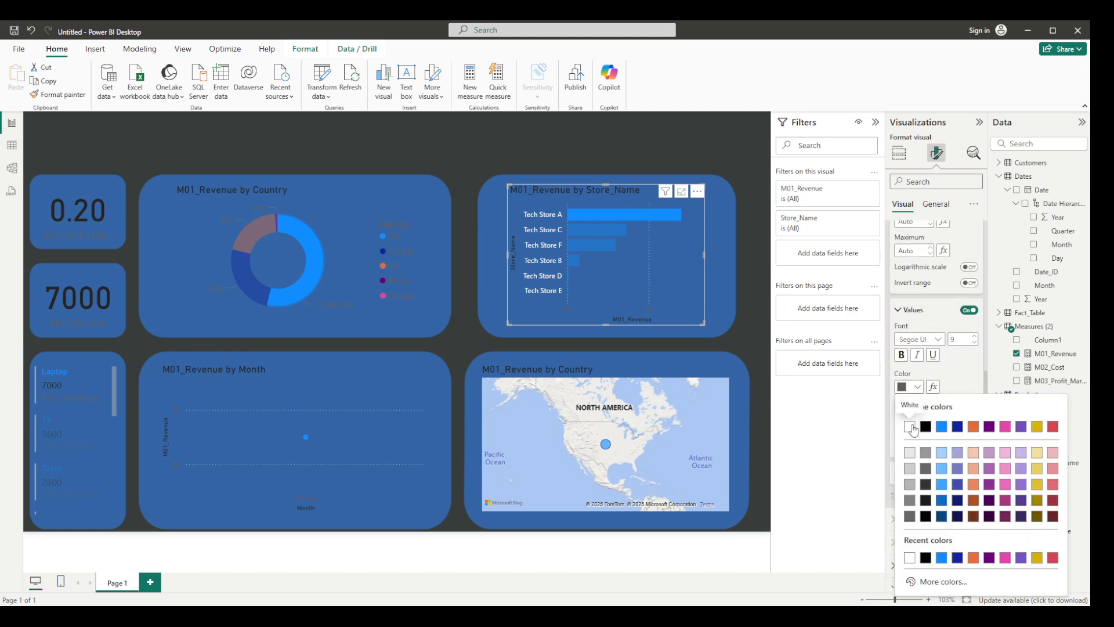
pyautogui.click(913, 429)
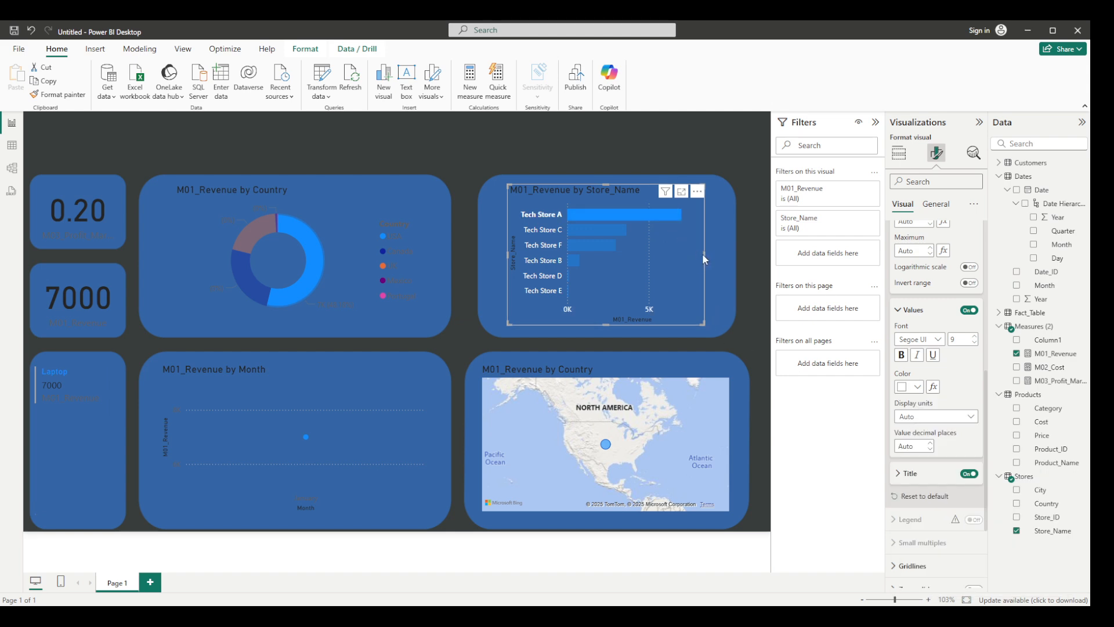
# Clear the cross-filter selection and widen the store bar chart on both sides to fill its blue panel.
pyautogui.click(649, 240)
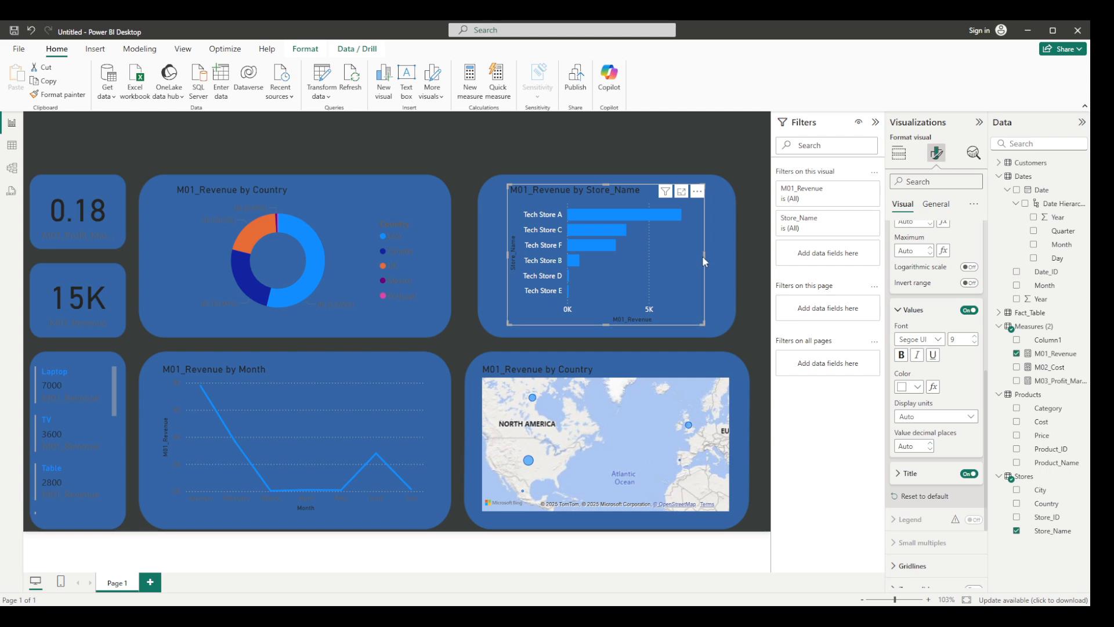
pyautogui.moveTo(702, 255); pyautogui.dragTo(715, 255)
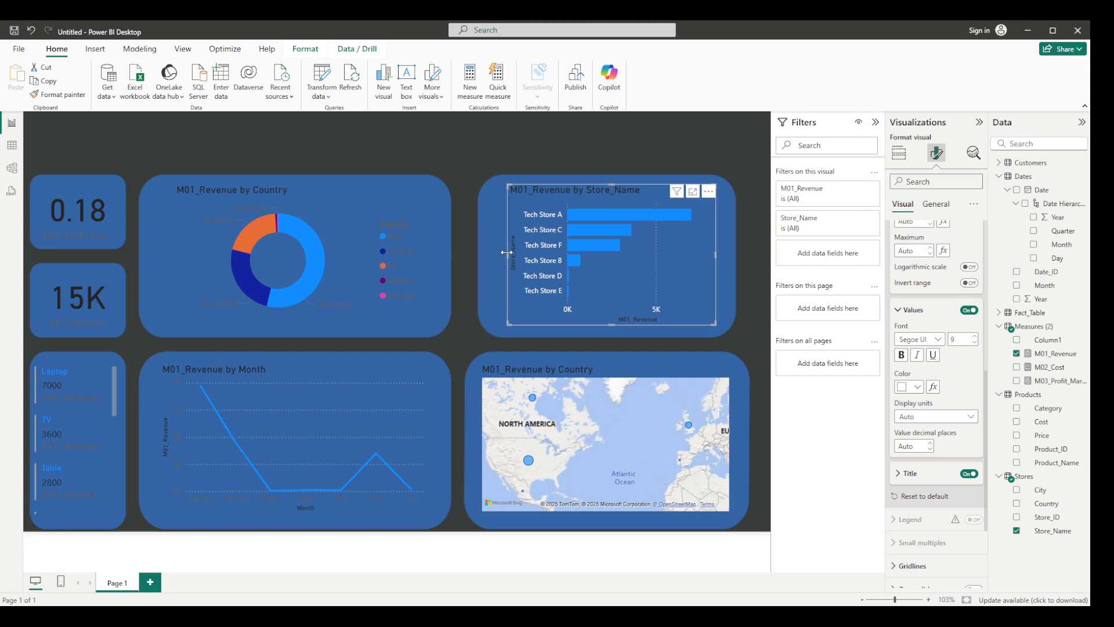
pyautogui.moveTo(506, 249); pyautogui.dragTo(492, 251)
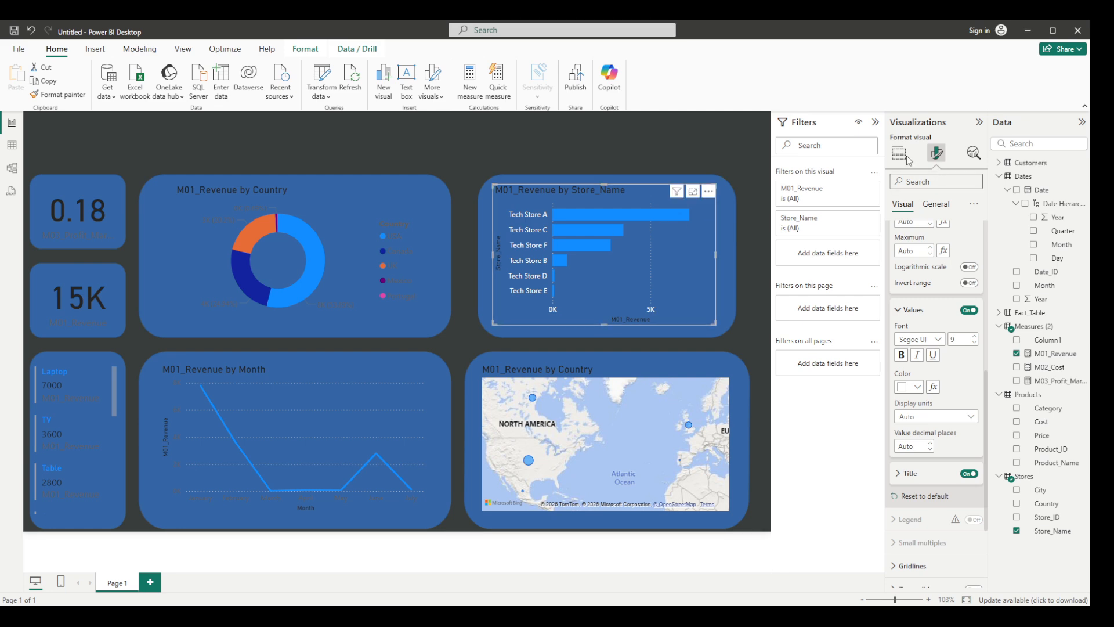
# Turn on the legend title of the country revenue donut chart and set the legend text color to white.
pyautogui.click(931, 213)
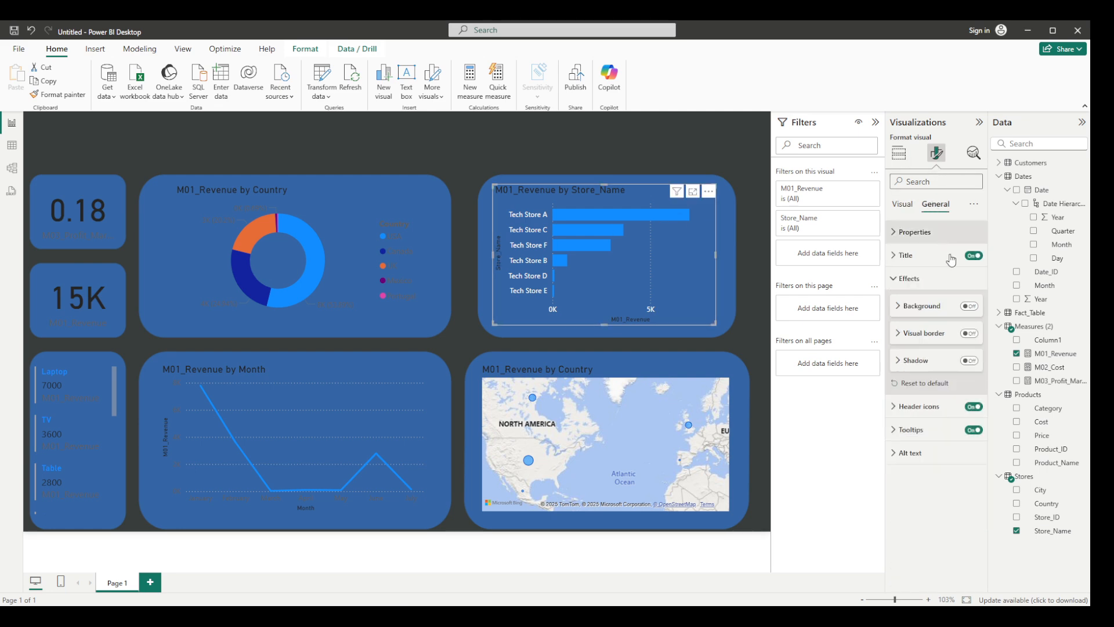
pyautogui.click(899, 153)
pyautogui.click(348, 205)
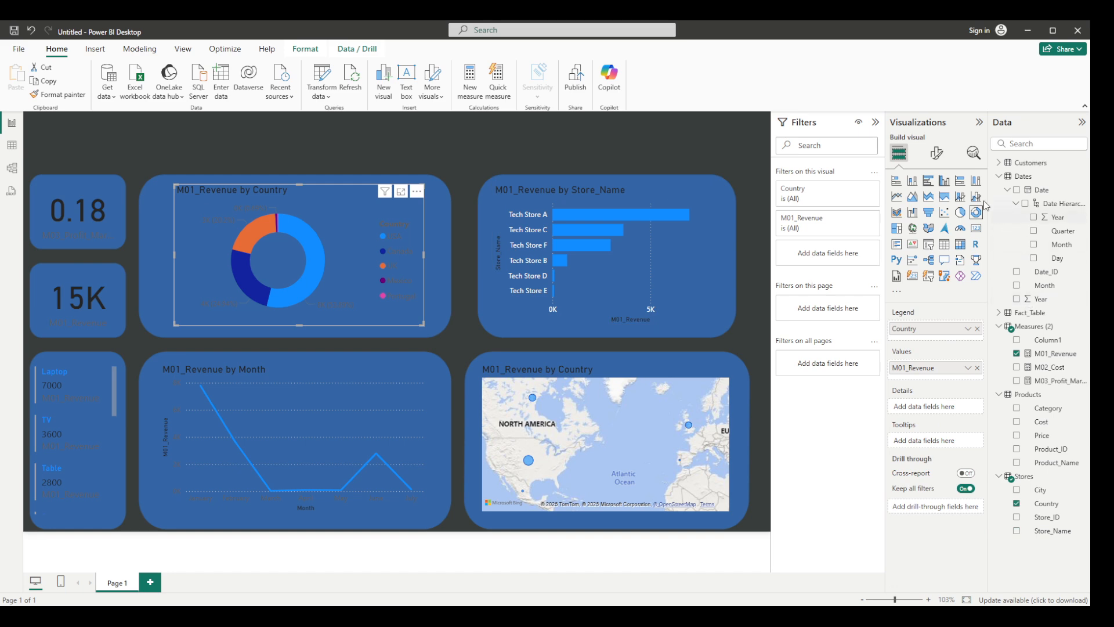
pyautogui.click(934, 153)
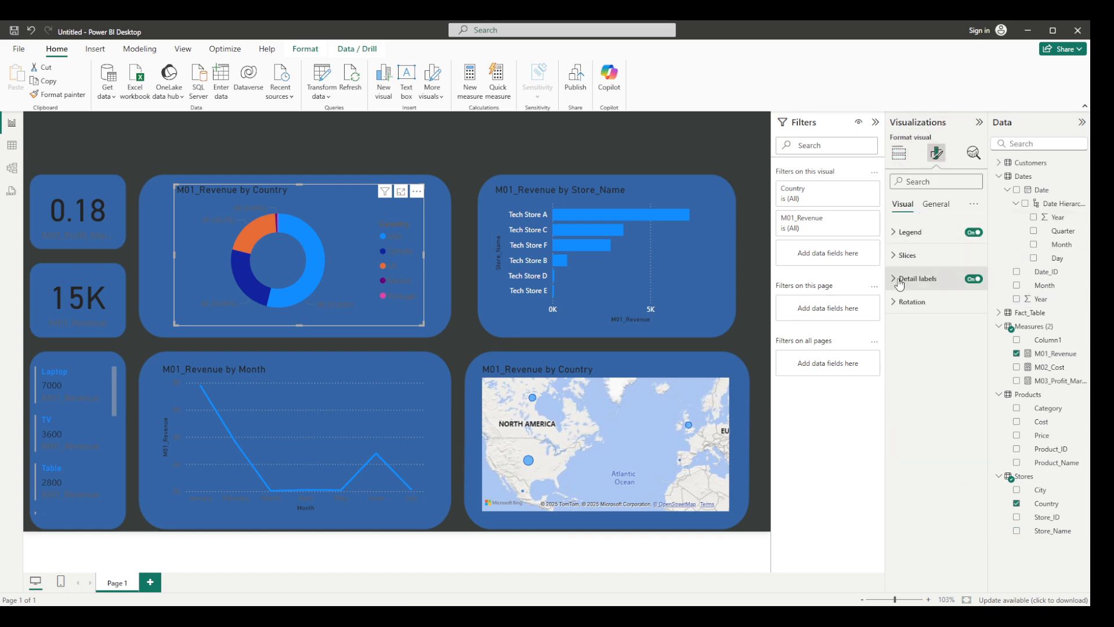
pyautogui.click(908, 232)
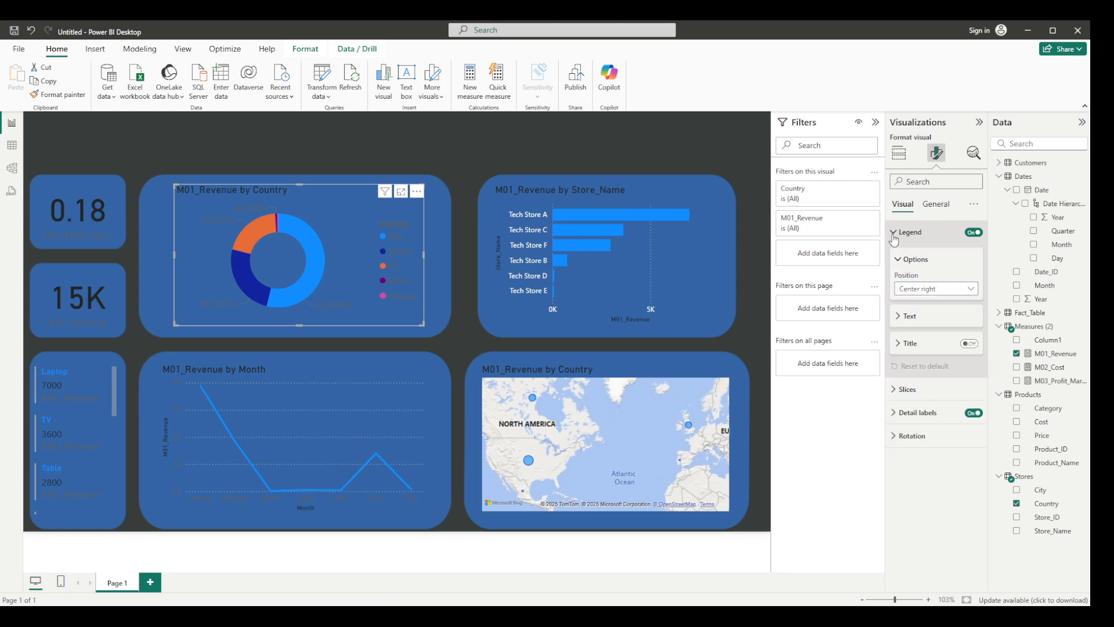
pyautogui.click(906, 344)
pyautogui.click(908, 320)
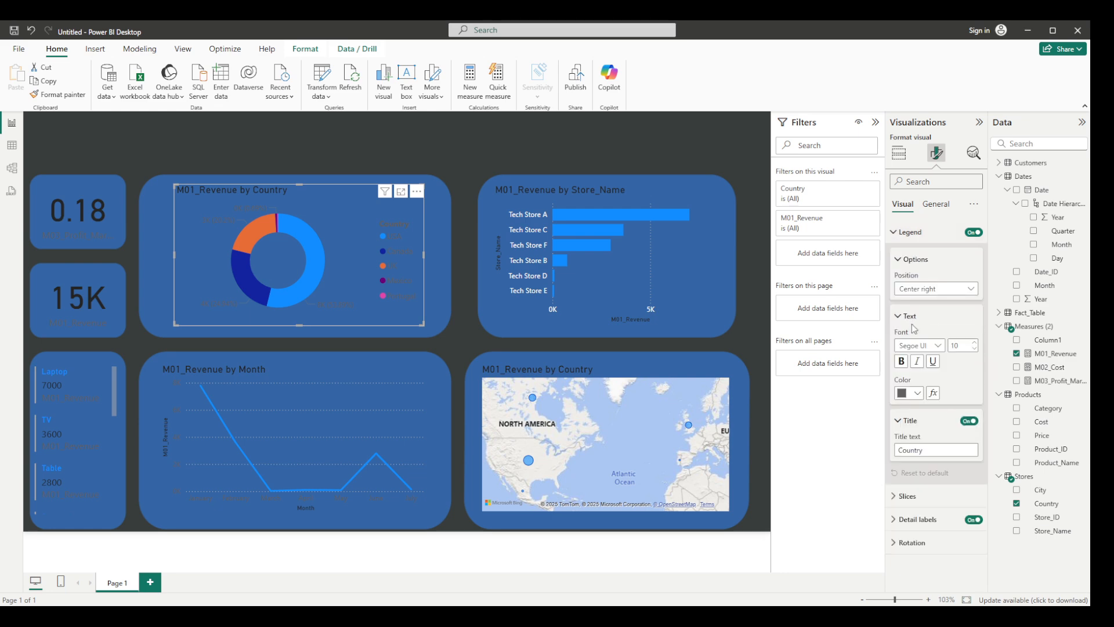
pyautogui.click(910, 394)
pyautogui.click(910, 433)
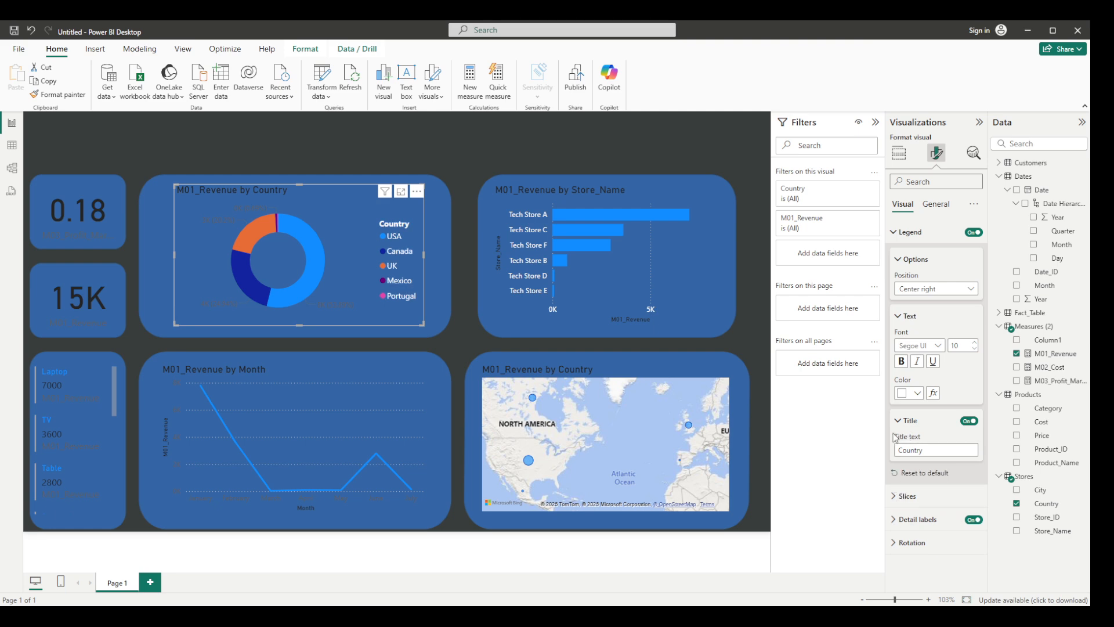
# Set the color of the detail label values on the country revenue donut chart to white.
pyautogui.click(894, 520)
pyautogui.scroll(-4, 917, 528)
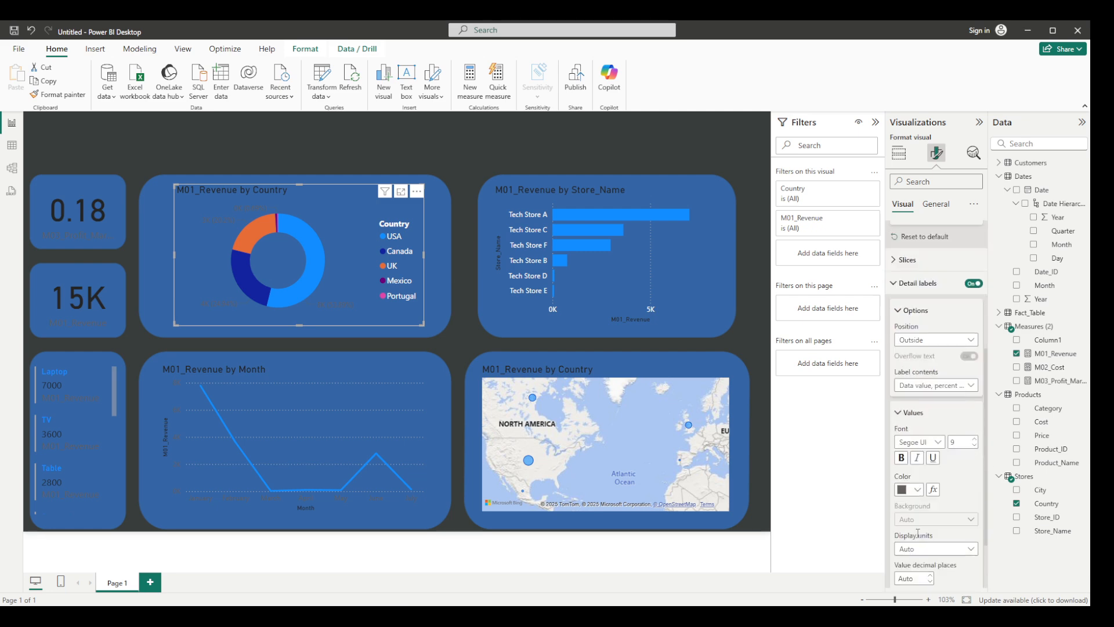
pyautogui.scroll(-2, 917, 533)
pyautogui.click(918, 411)
pyautogui.click(910, 365)
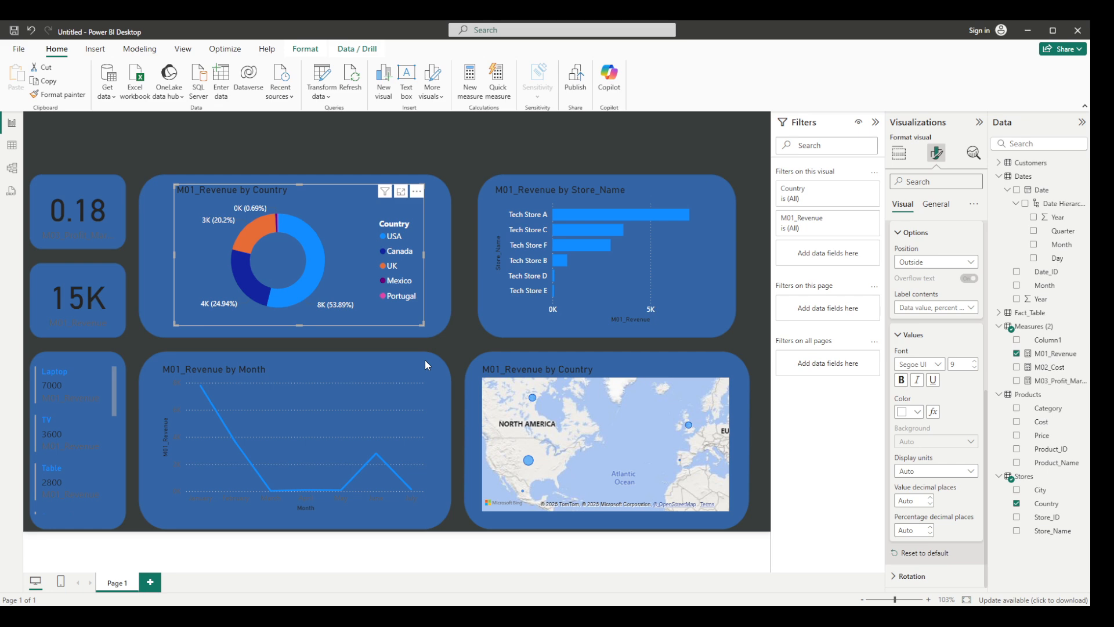
# Set the color of the X-axis values in the monthly revenue line chart to white.
pyautogui.click(353, 364)
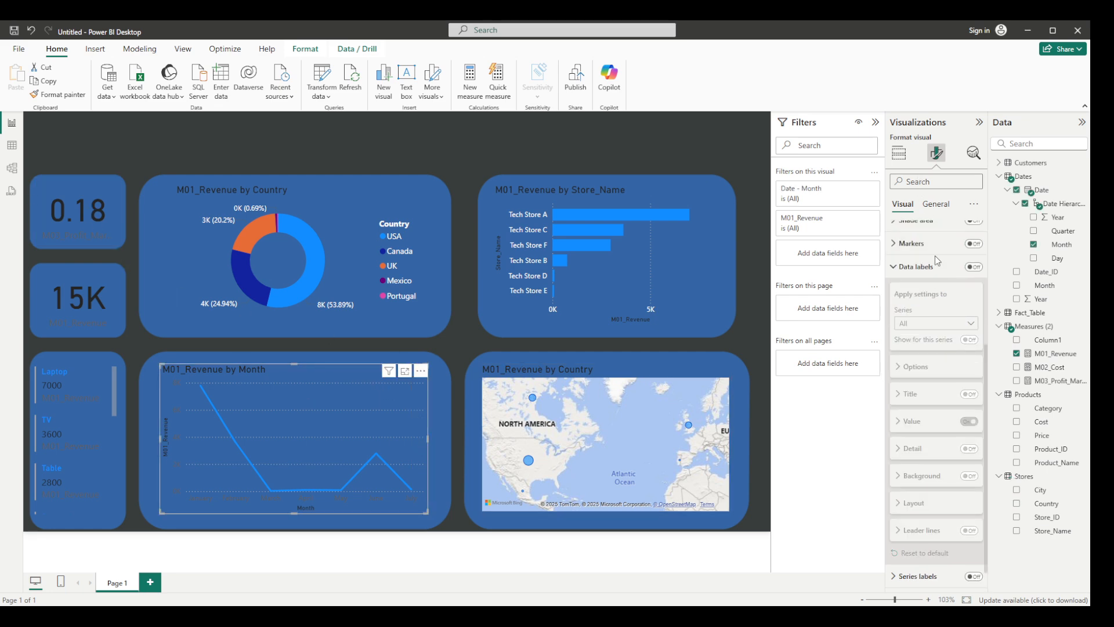
pyautogui.scroll(2, 934, 366)
pyautogui.scroll(3, 940, 358)
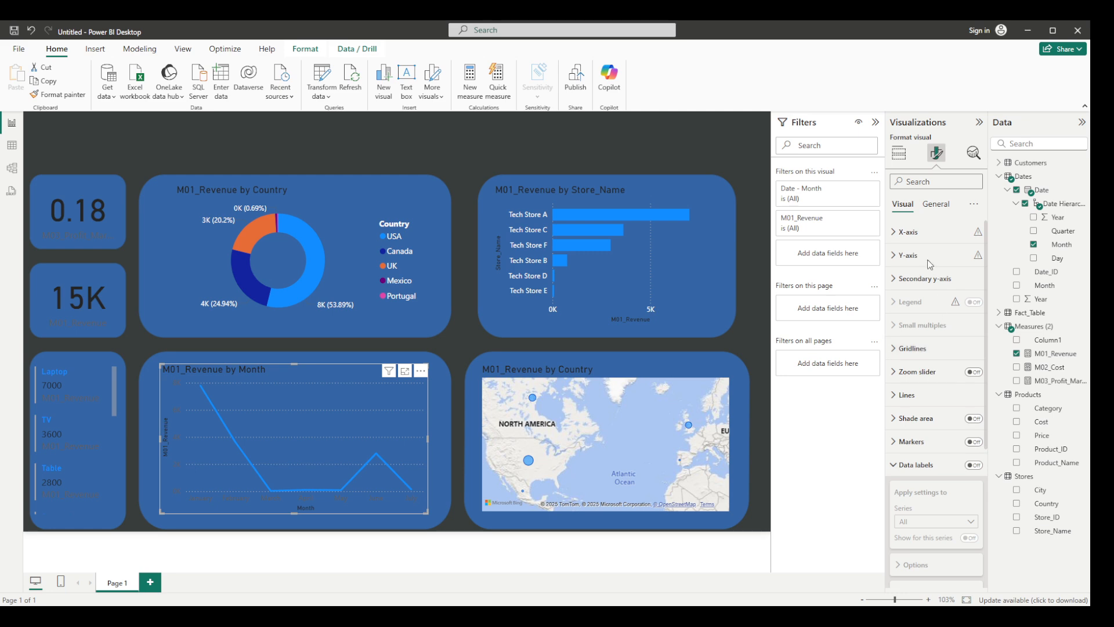
pyautogui.click(928, 232)
pyautogui.click(911, 336)
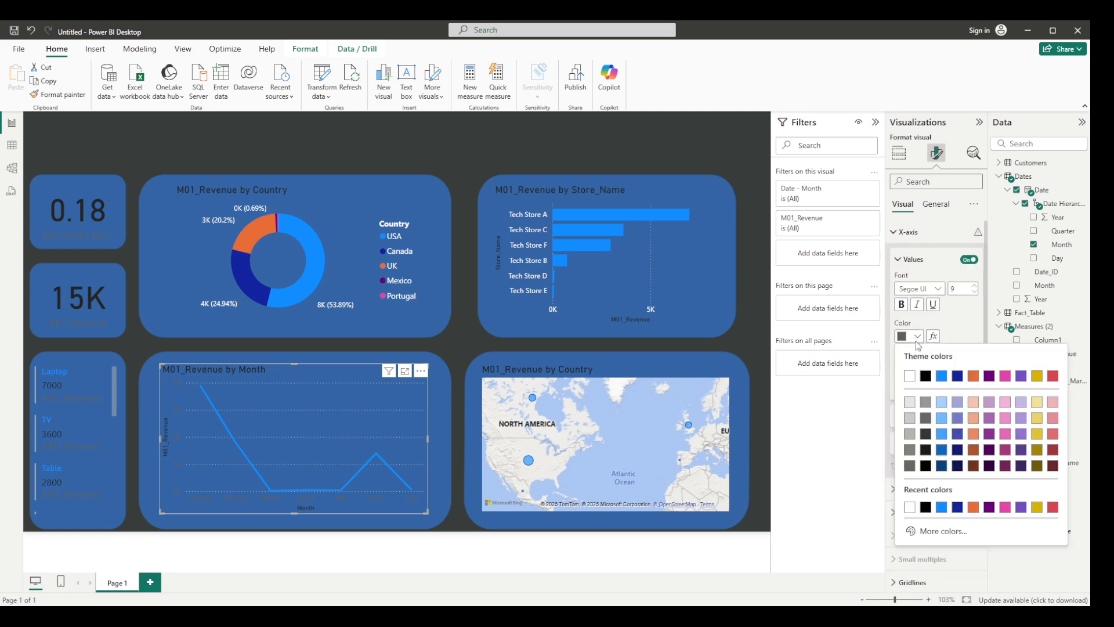
pyautogui.click(913, 380)
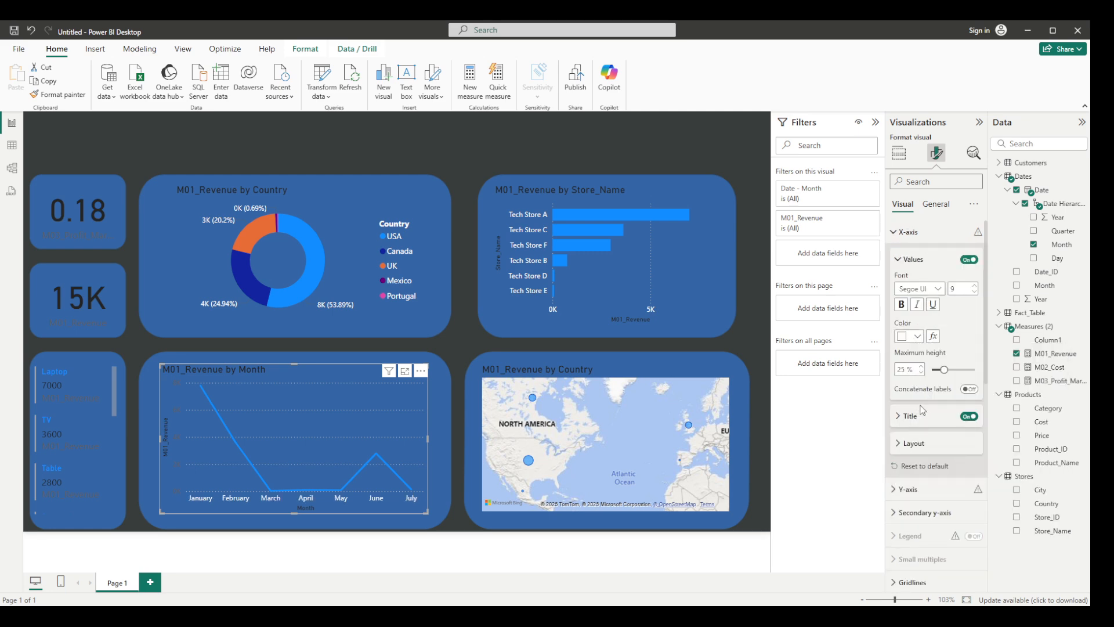
# Set the color of the Y-axis title in the monthly revenue line chart to white.
pyautogui.scroll(-5, 925, 401)
pyautogui.click(919, 325)
pyautogui.scroll(2, 922, 345)
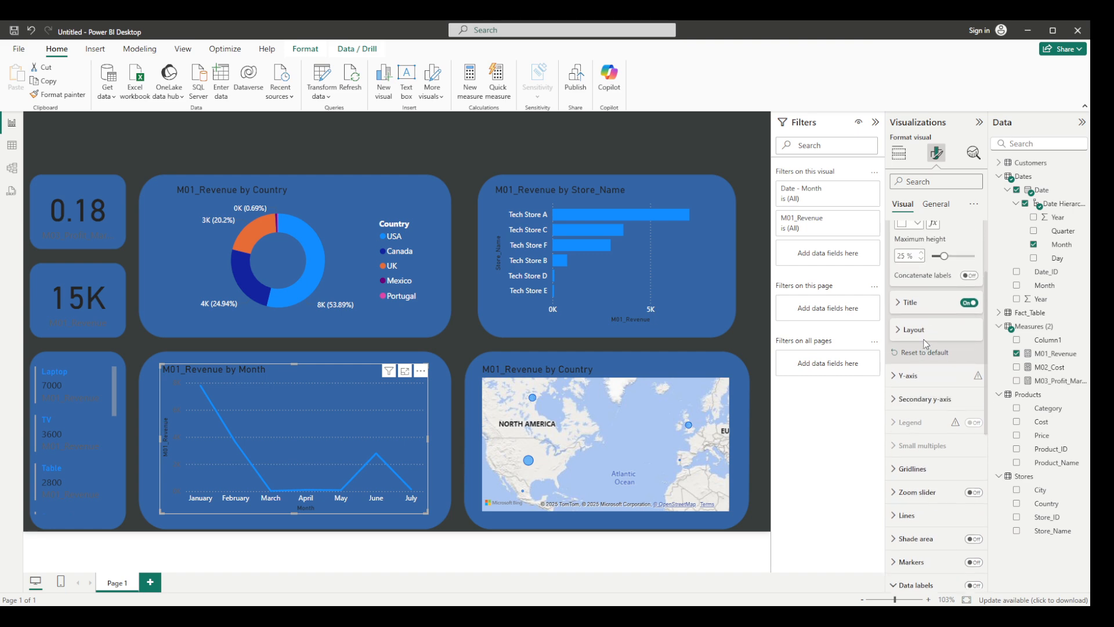
pyautogui.click(919, 399)
pyautogui.scroll(-5, 920, 400)
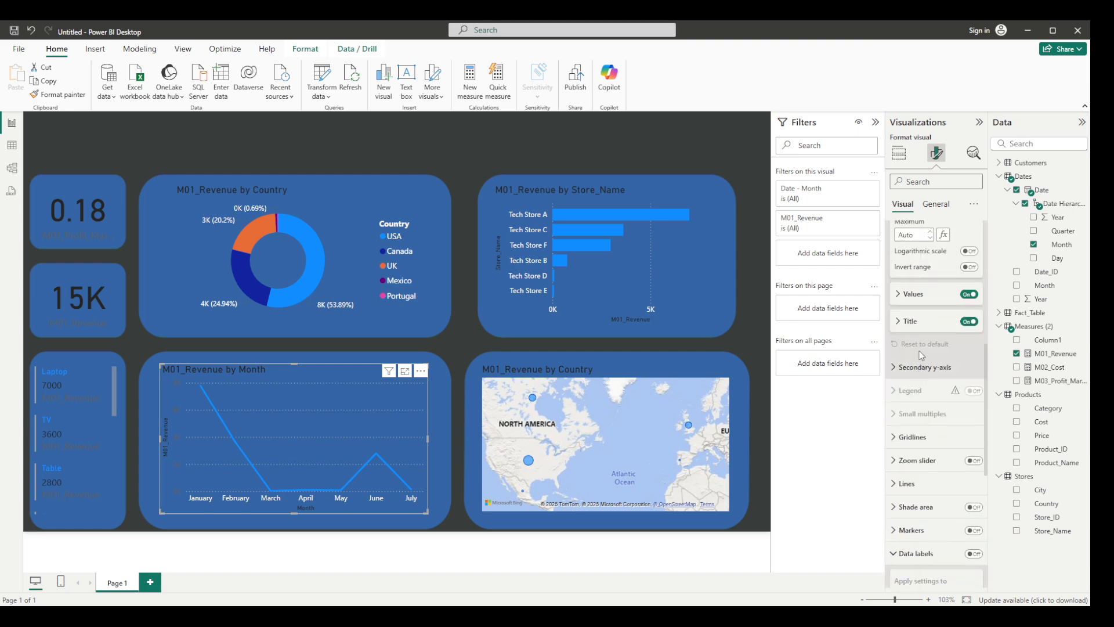
pyautogui.click(910, 321)
pyautogui.click(914, 457)
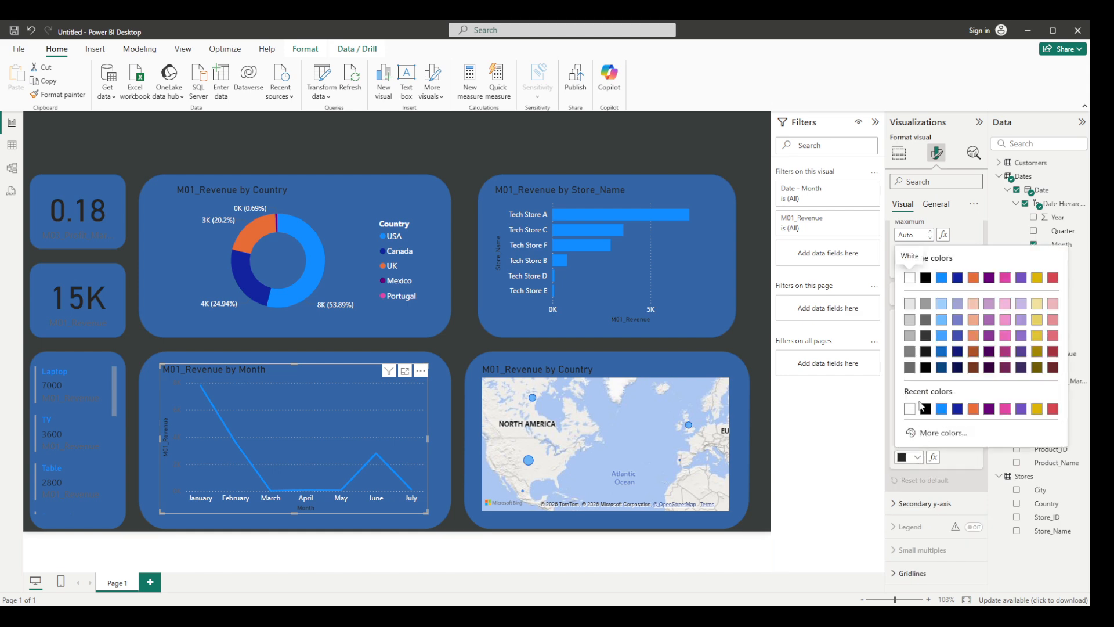
pyautogui.click(909, 409)
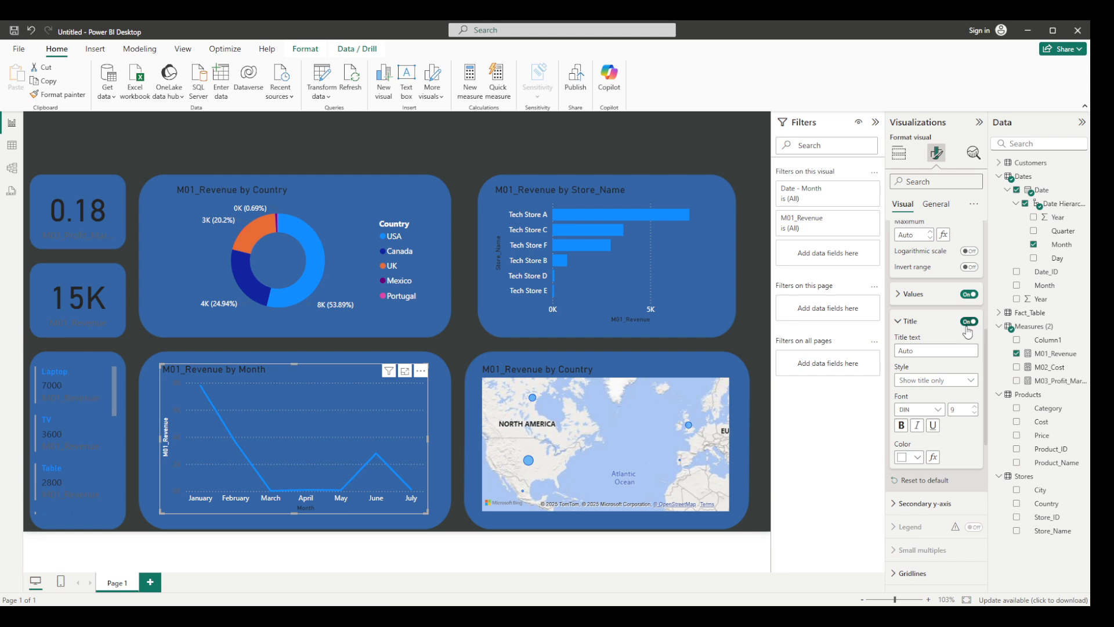
# Set the Y-axis values of the monthly revenue line chart to white and turn off its Y-axis title.
pyautogui.scroll(-3, 968, 341)
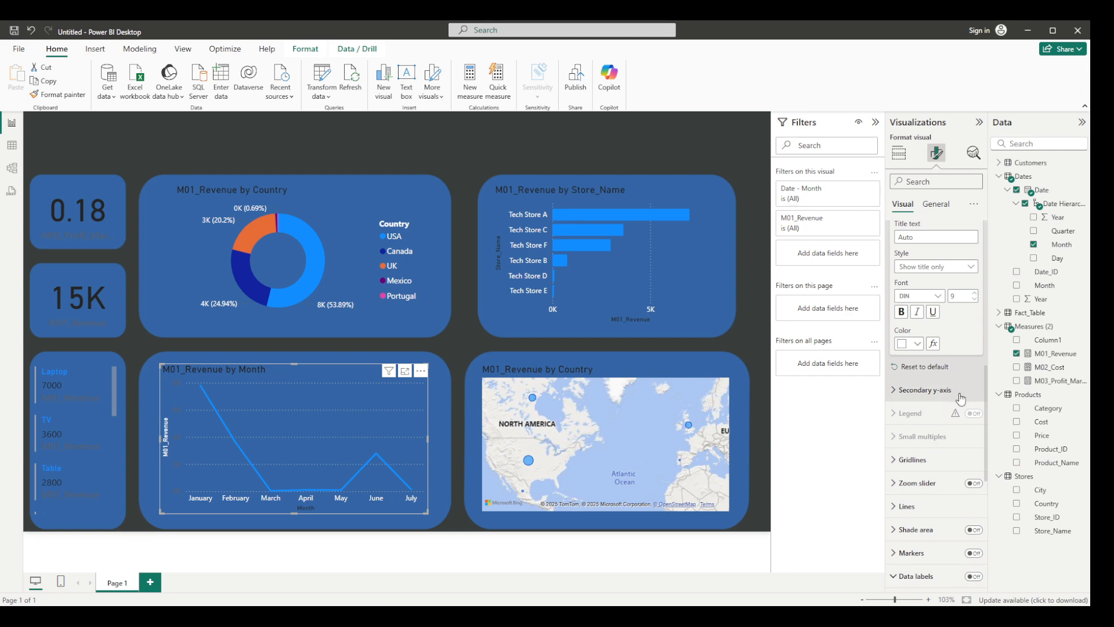
pyautogui.scroll(4, 961, 398)
pyautogui.click(924, 352)
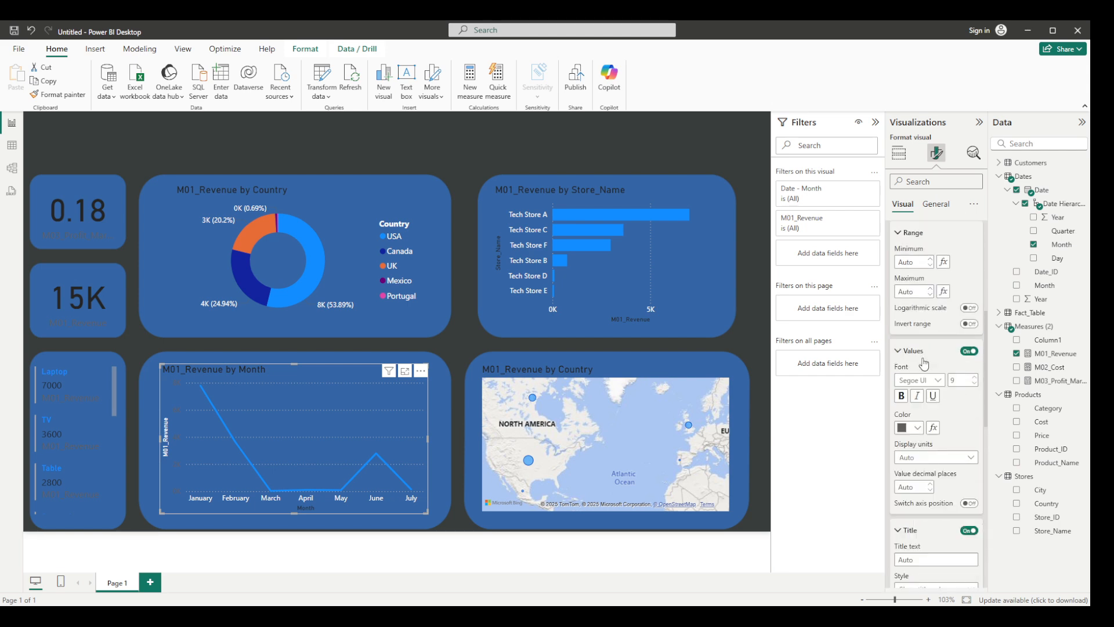
pyautogui.click(916, 428)
pyautogui.click(910, 380)
pyautogui.click(967, 536)
pyautogui.click(973, 534)
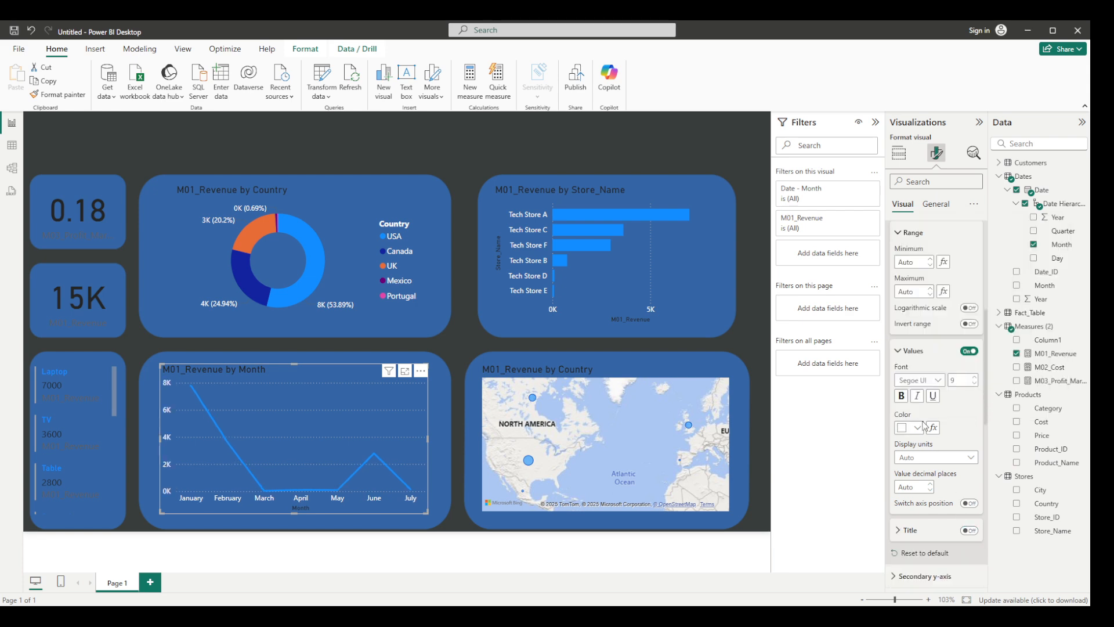
# Set the color of the category labels in the product revenue multi-row card to white.
pyautogui.click(88, 371)
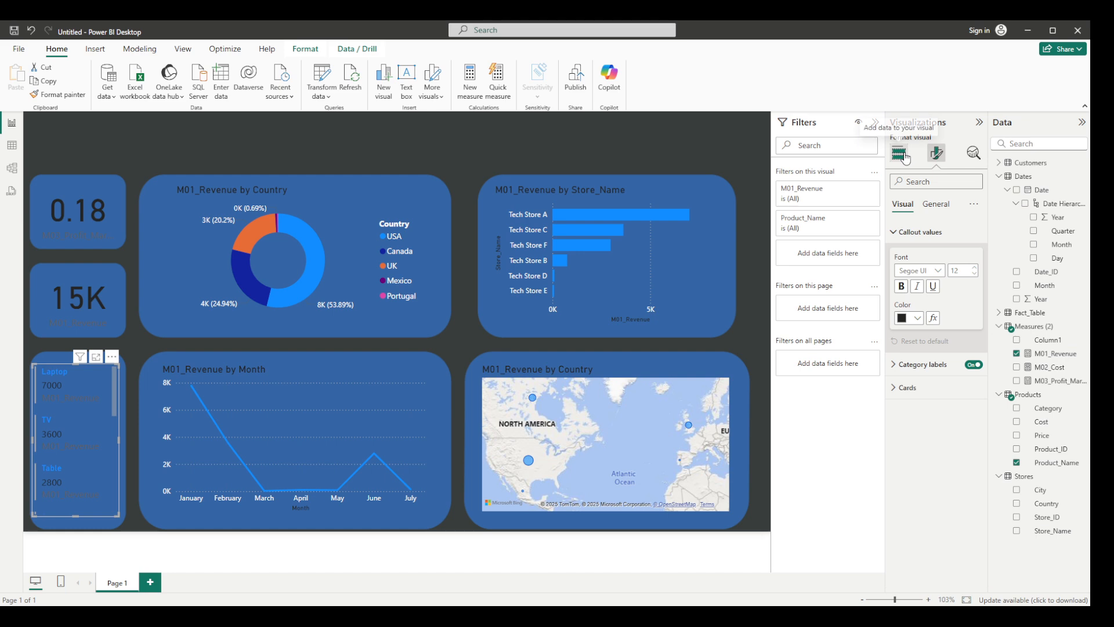
pyautogui.click(919, 318)
pyautogui.click(922, 319)
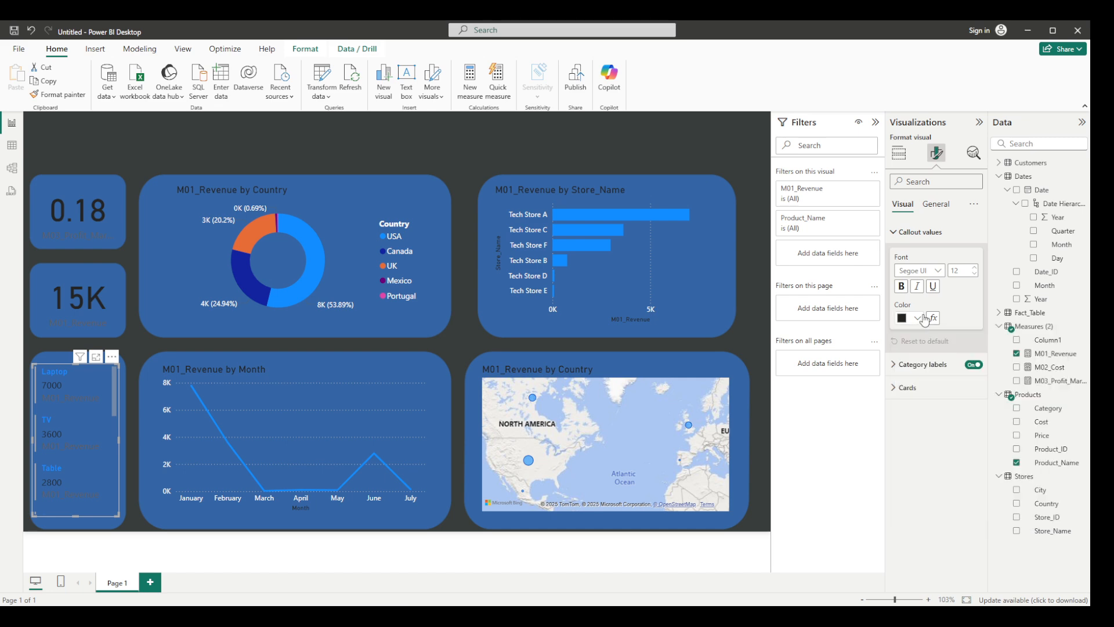
pyautogui.click(919, 450)
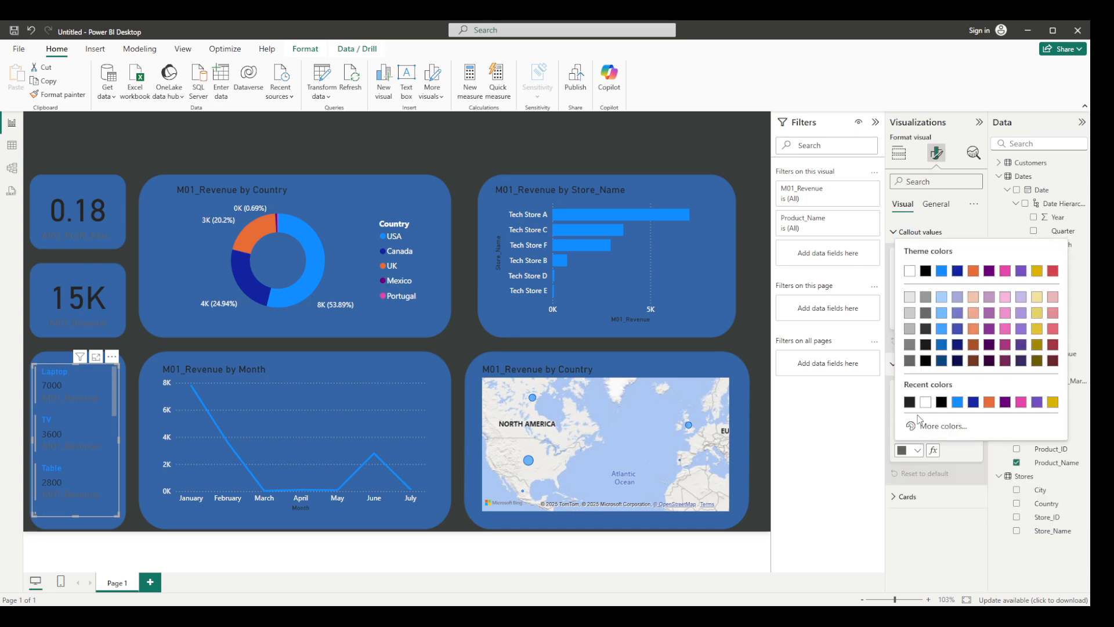
pyautogui.click(919, 405)
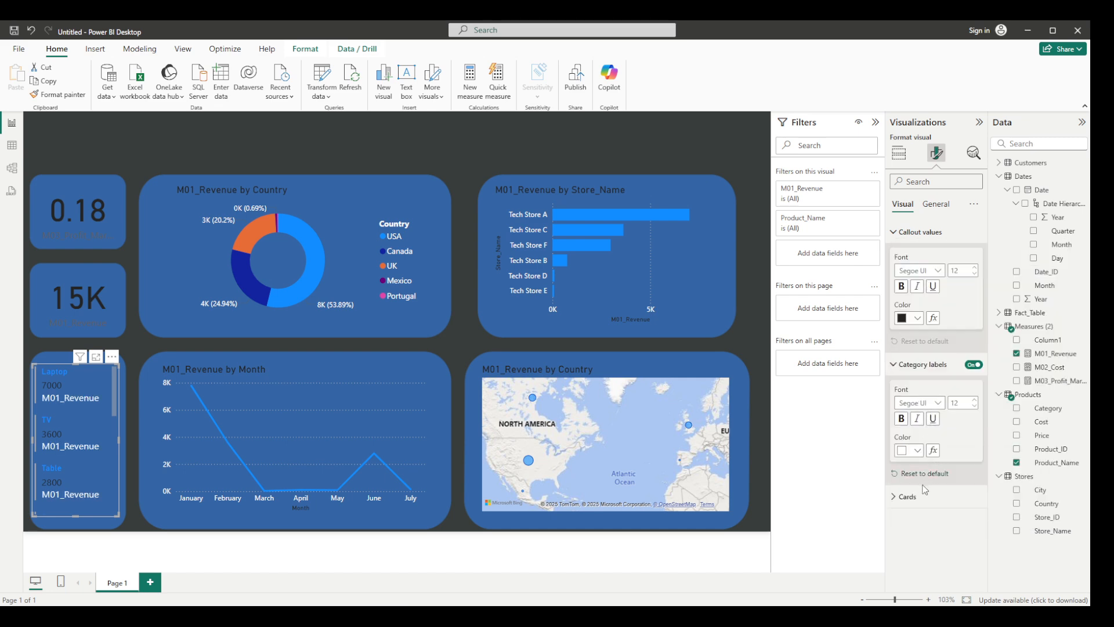
# Set the card titles of the product revenue multi-row card to white and slightly reduce the visual's height.
pyautogui.click(909, 497)
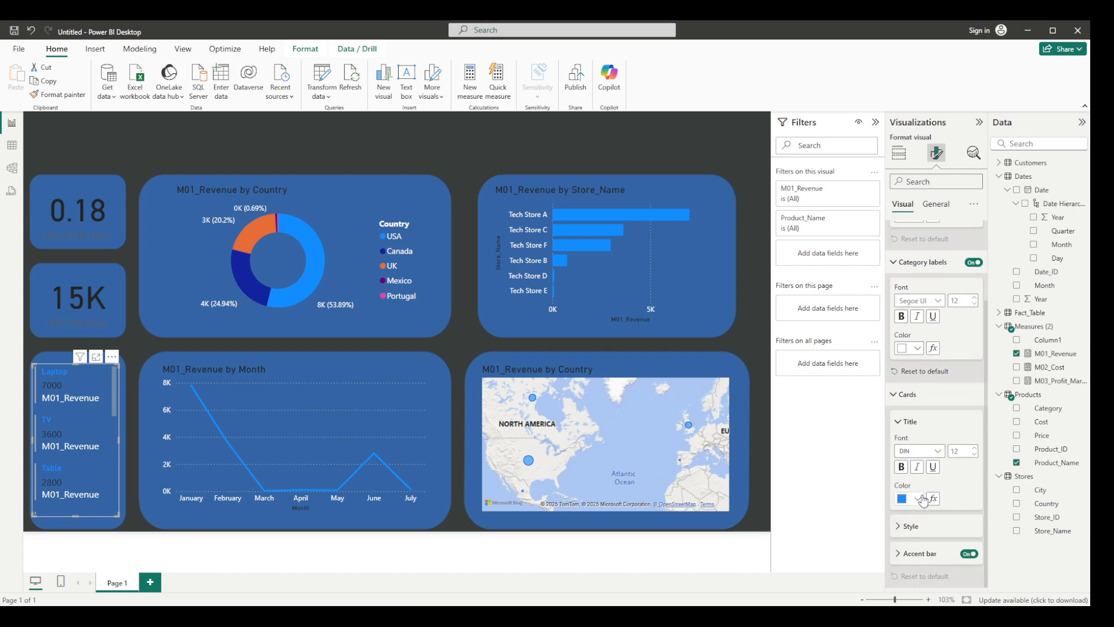
pyautogui.click(917, 499)
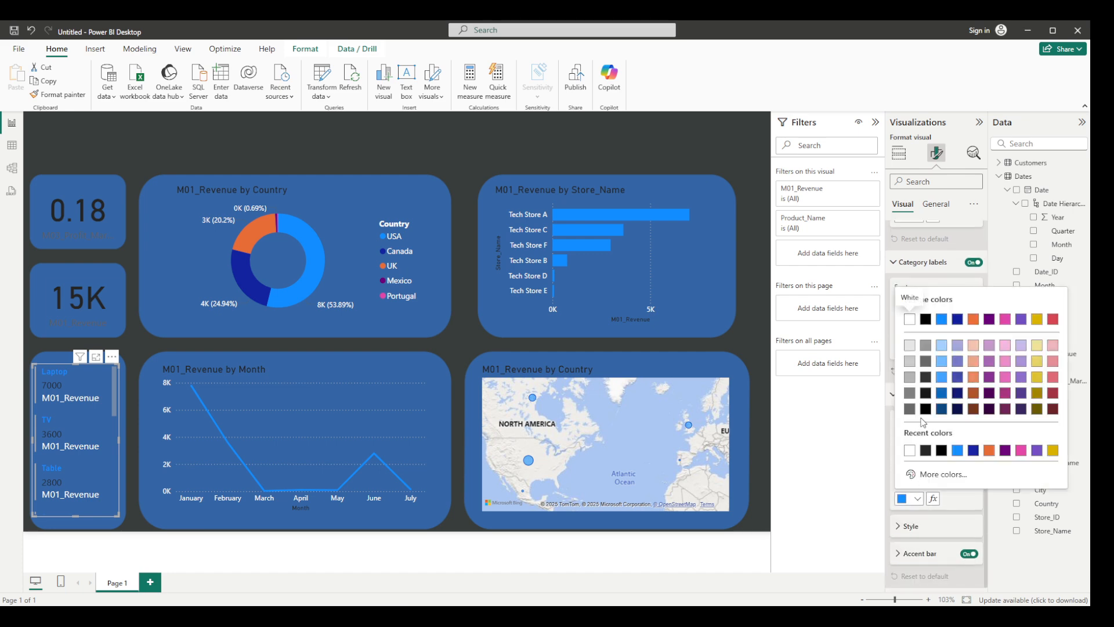
pyautogui.click(910, 451)
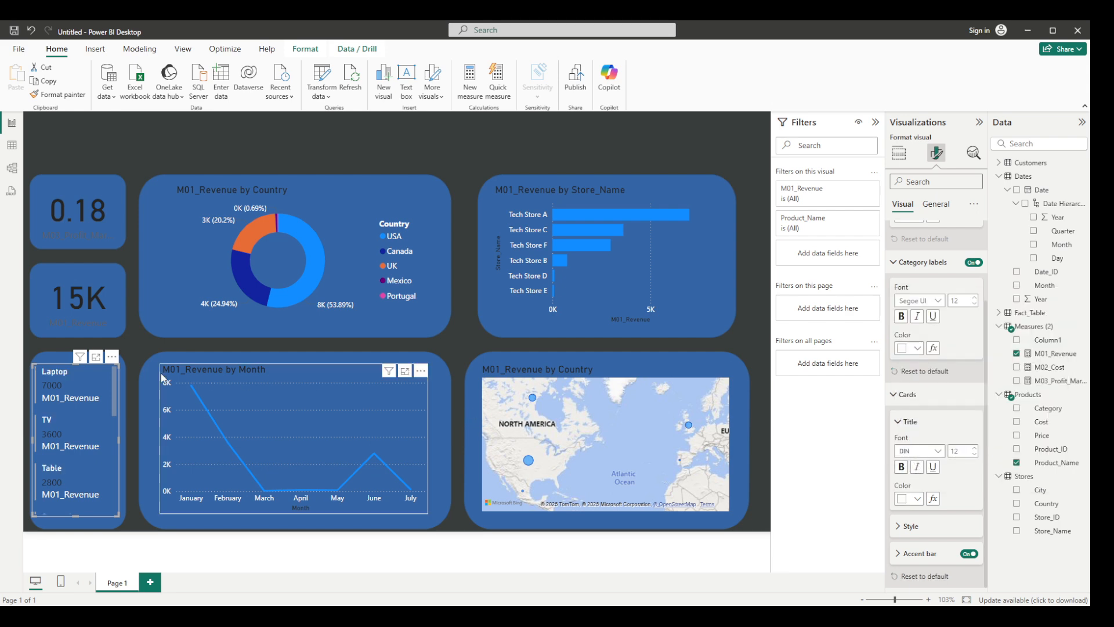
pyautogui.moveTo(77, 515)
pyautogui.mouseDown()
pyautogui.moveTo(76, 531)
pyautogui.moveTo(73, 515)
pyautogui.mouseUp()
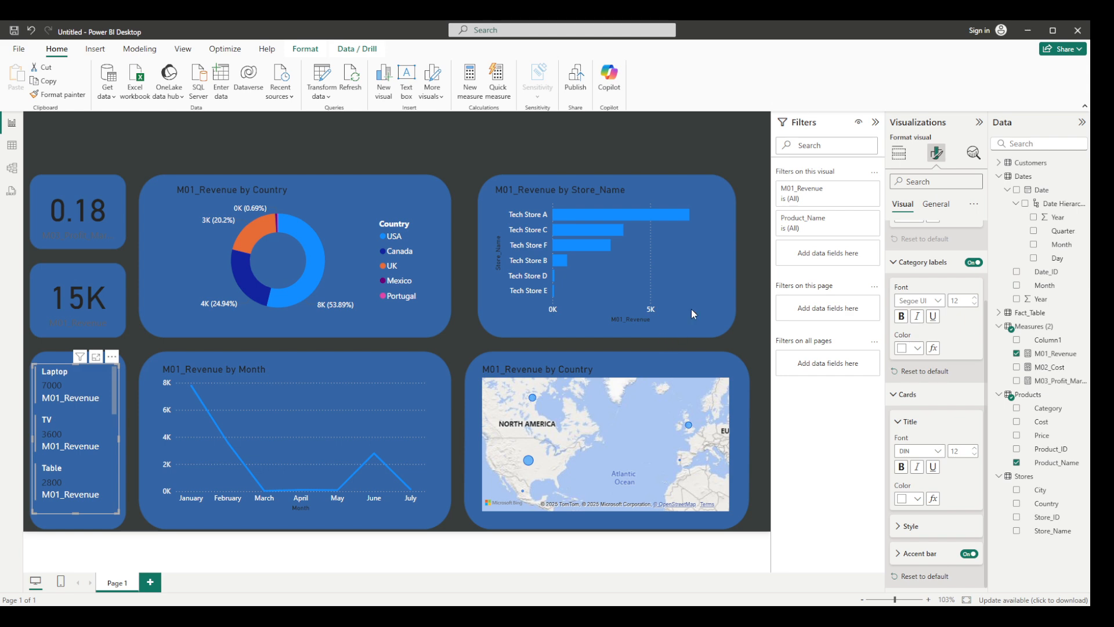
# Change the title of the store bar chart to "Revenue by Store" and set its text color to white.
pyautogui.click(559, 175)
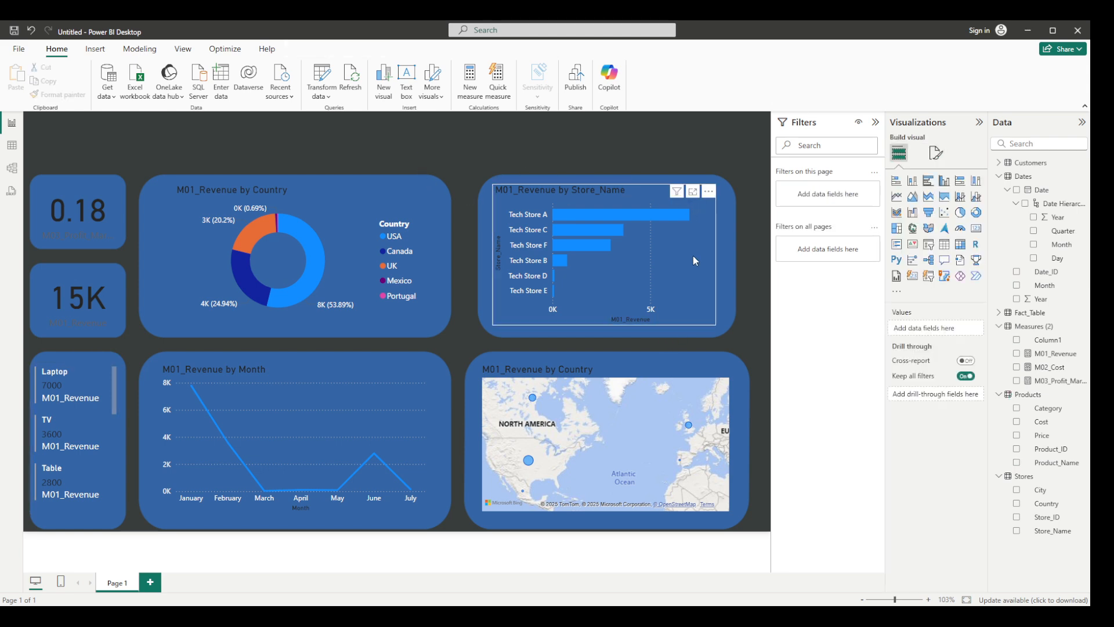
pyautogui.click(711, 249)
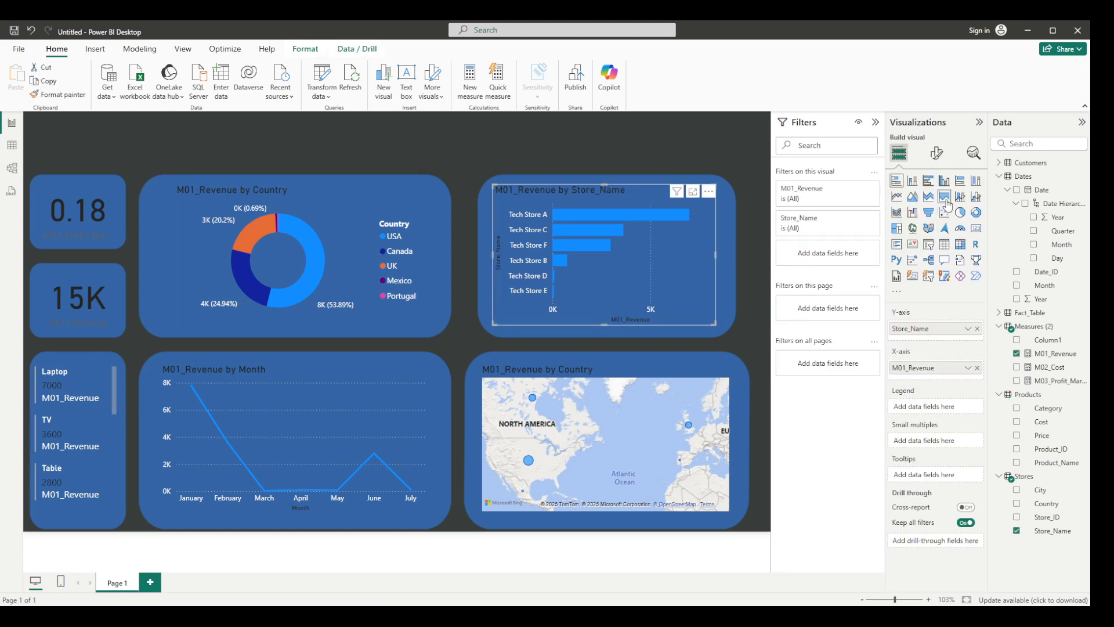
pyautogui.click(936, 153)
pyautogui.click(937, 206)
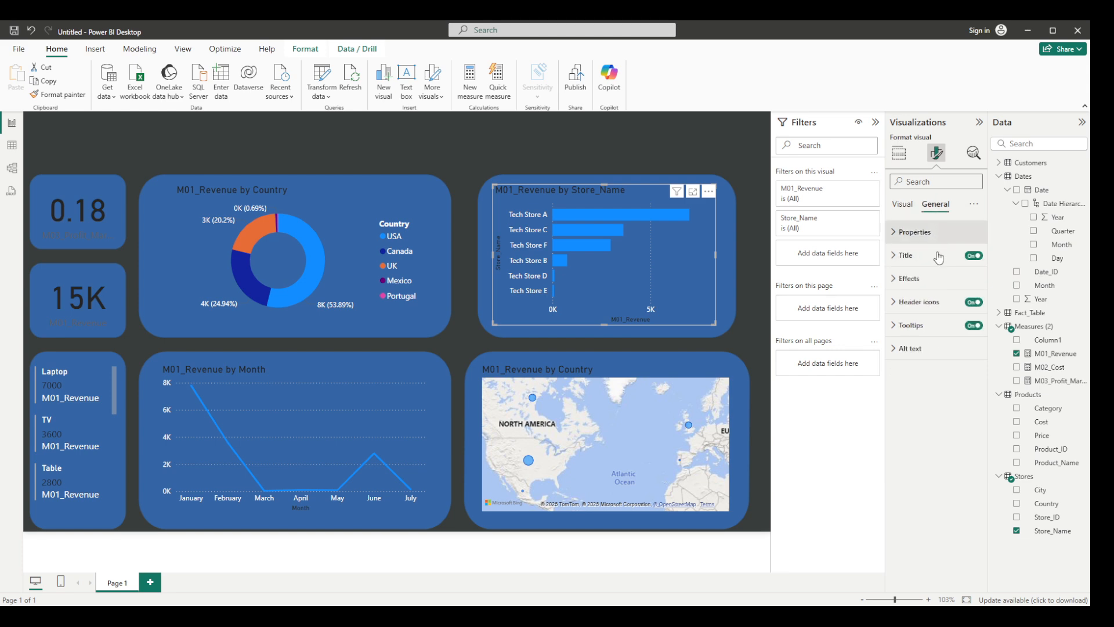
pyautogui.click(907, 256)
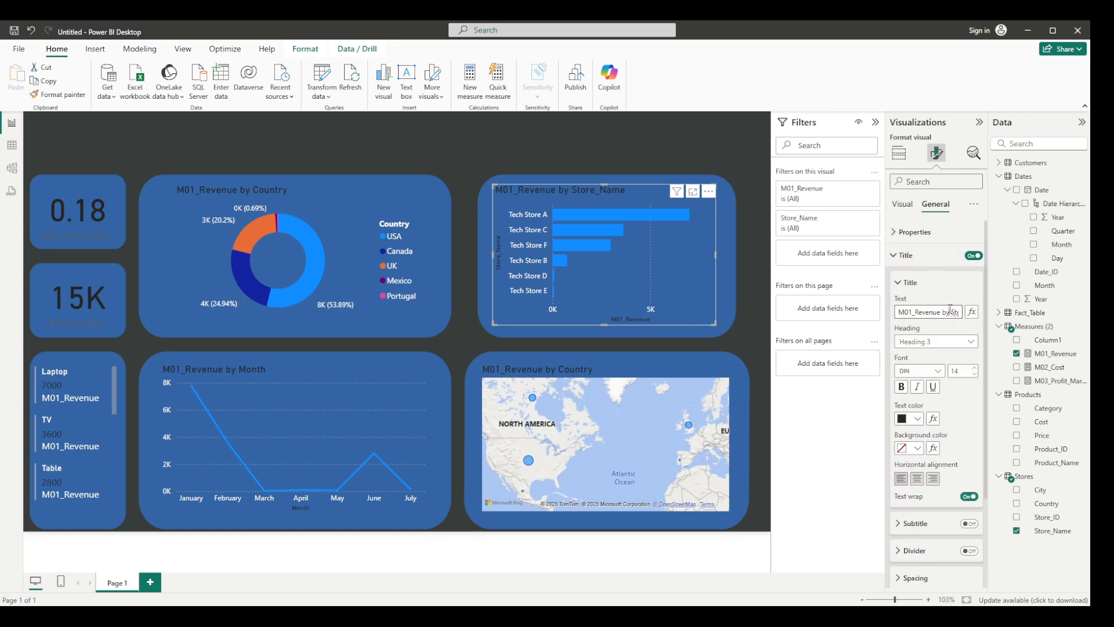
pyautogui.press('BackSpace')
pyautogui.press('BackSpace')
pyautogui.press('BackSpace')
pyautogui.press('BackSpace')
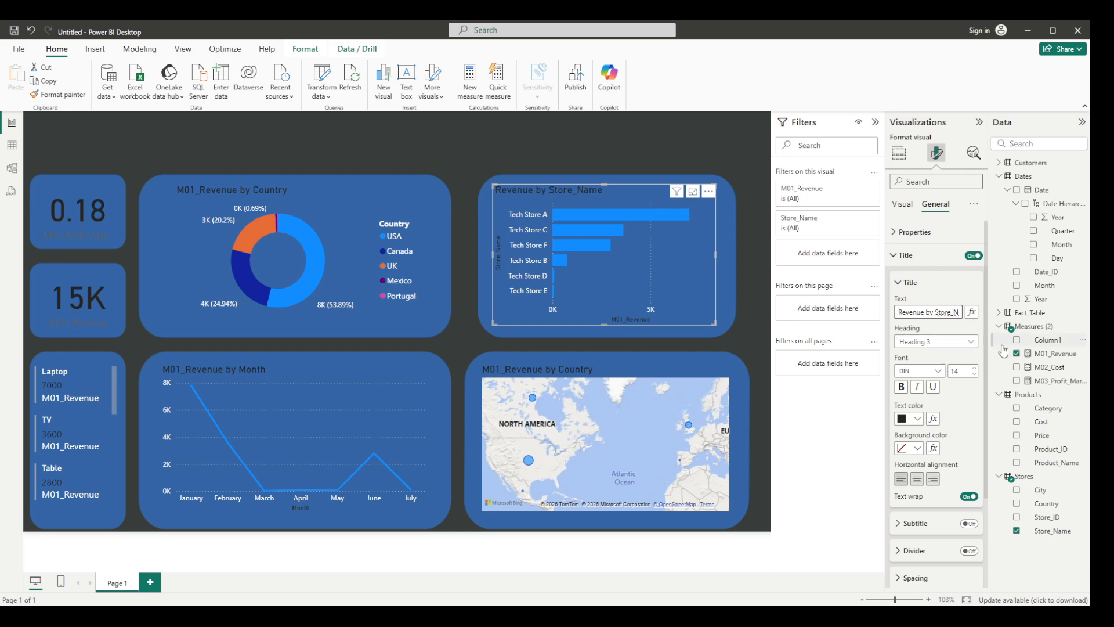
pyautogui.press('BackSpace')
pyautogui.press('BackSpace')
pyautogui.press('BackSpace')
pyautogui.press('BackSpace')
pyautogui.press('BackSpace')
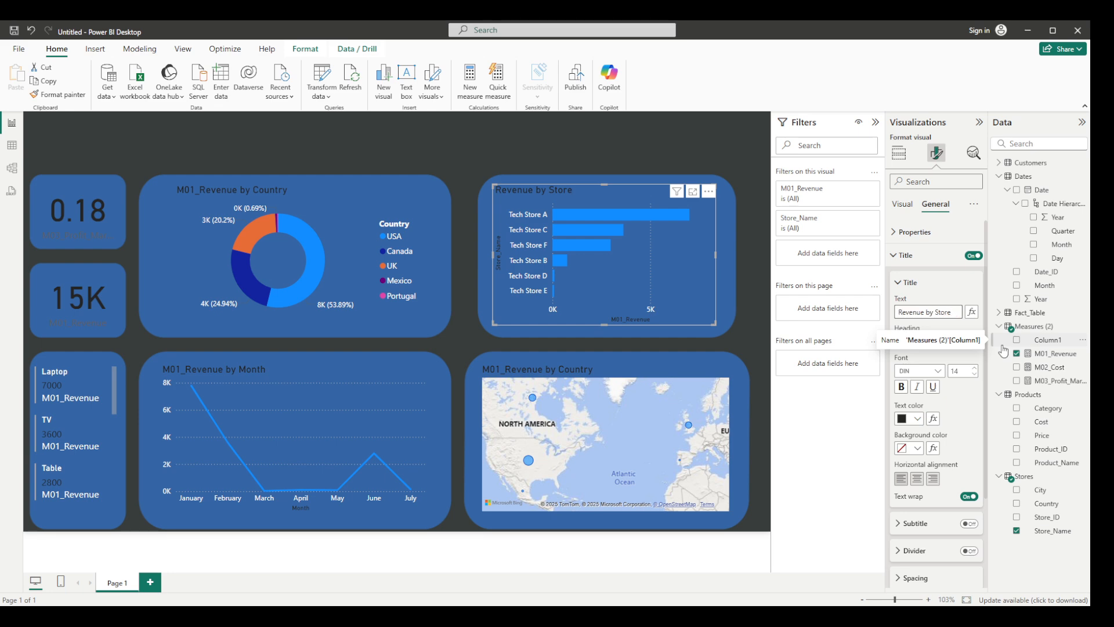
pyautogui.click(961, 292)
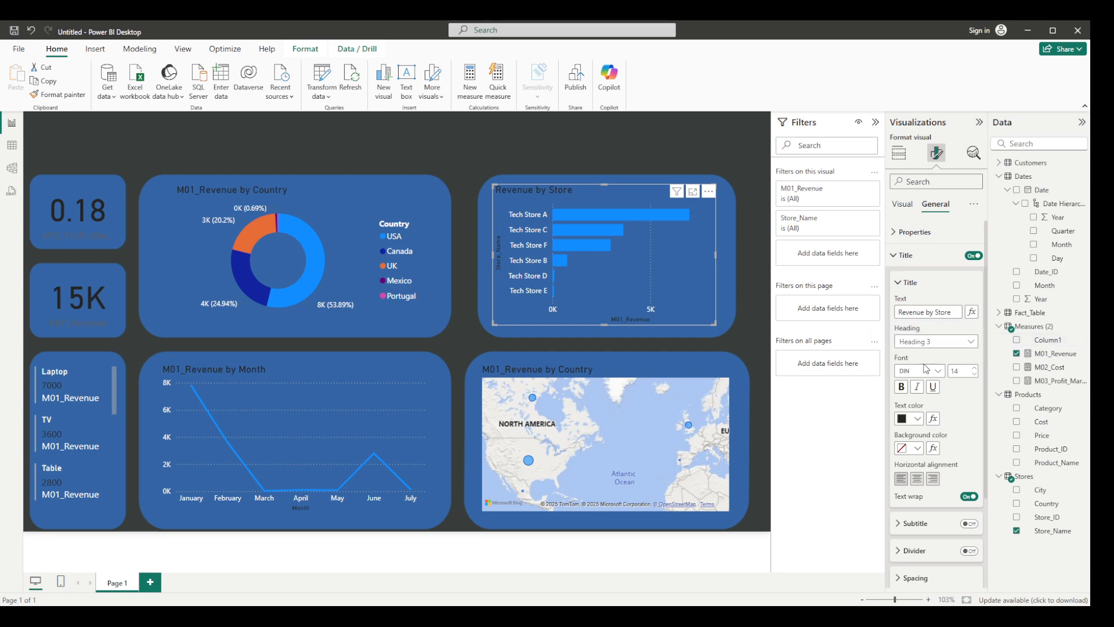
pyautogui.click(918, 418)
pyautogui.click(910, 371)
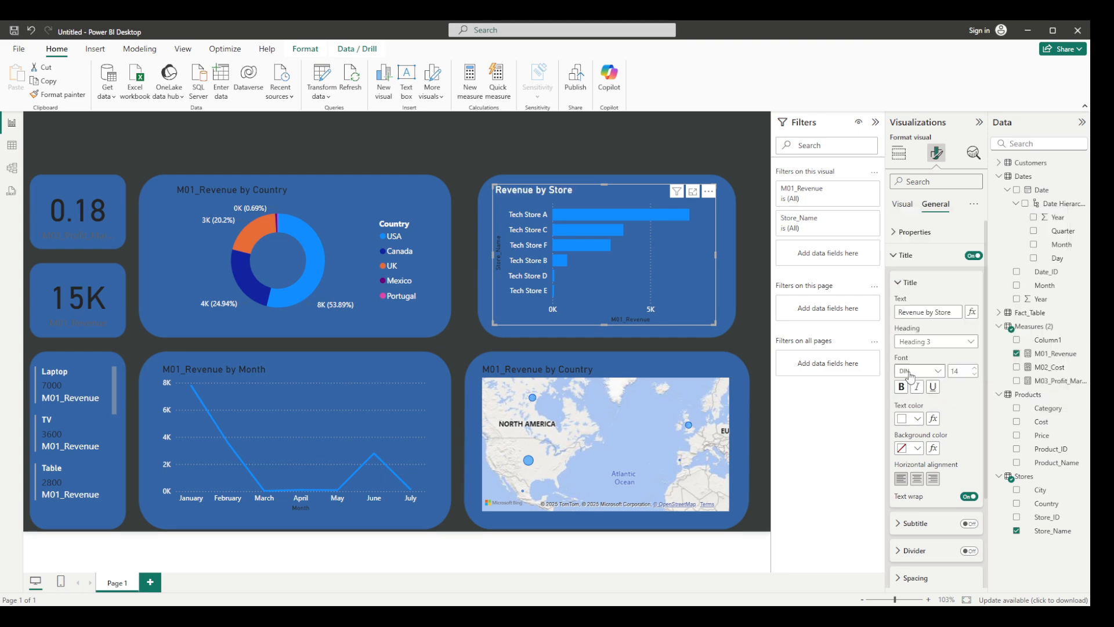
# Make the "Revenue by Store" title bold and set the color of the store chart's bars to light orange.
pyautogui.click(900, 386)
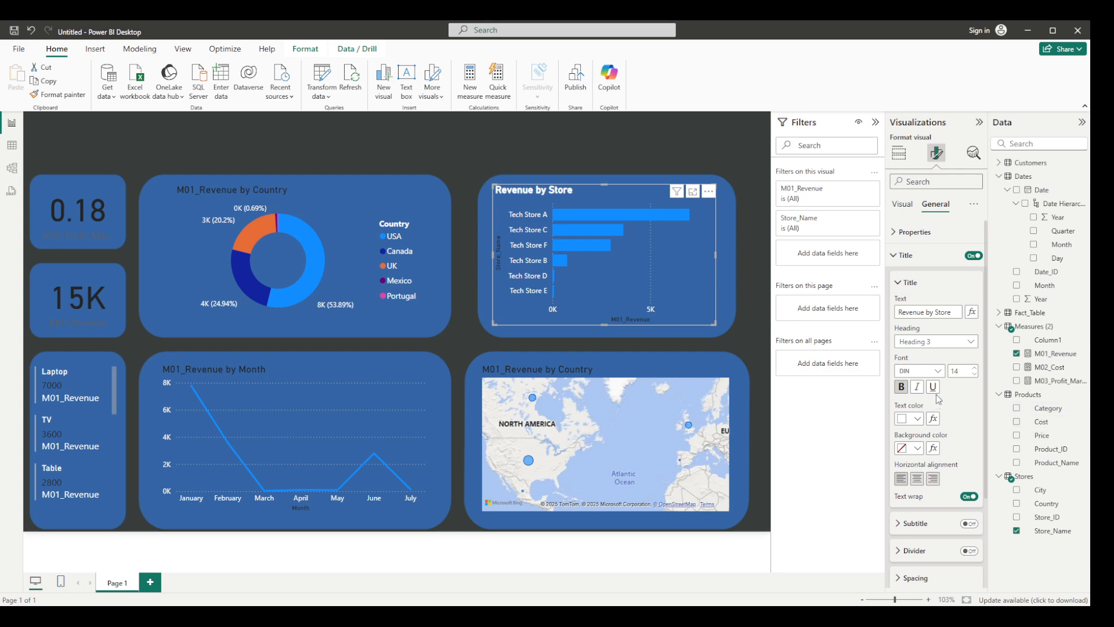
pyautogui.scroll(-3, 938, 399)
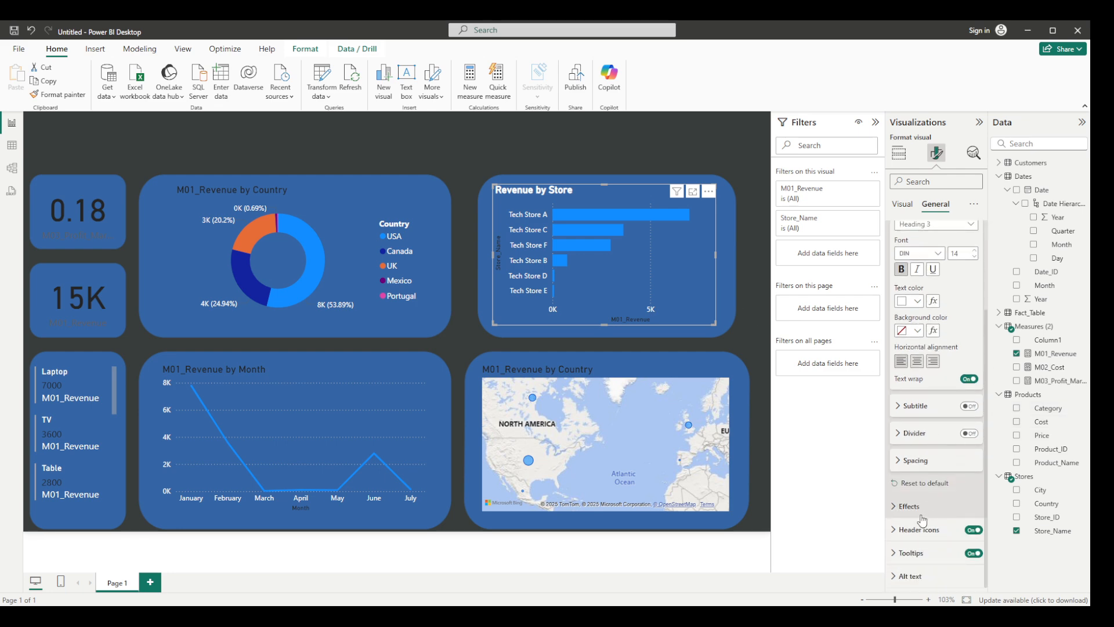
pyautogui.scroll(2, 921, 366)
pyautogui.click(902, 204)
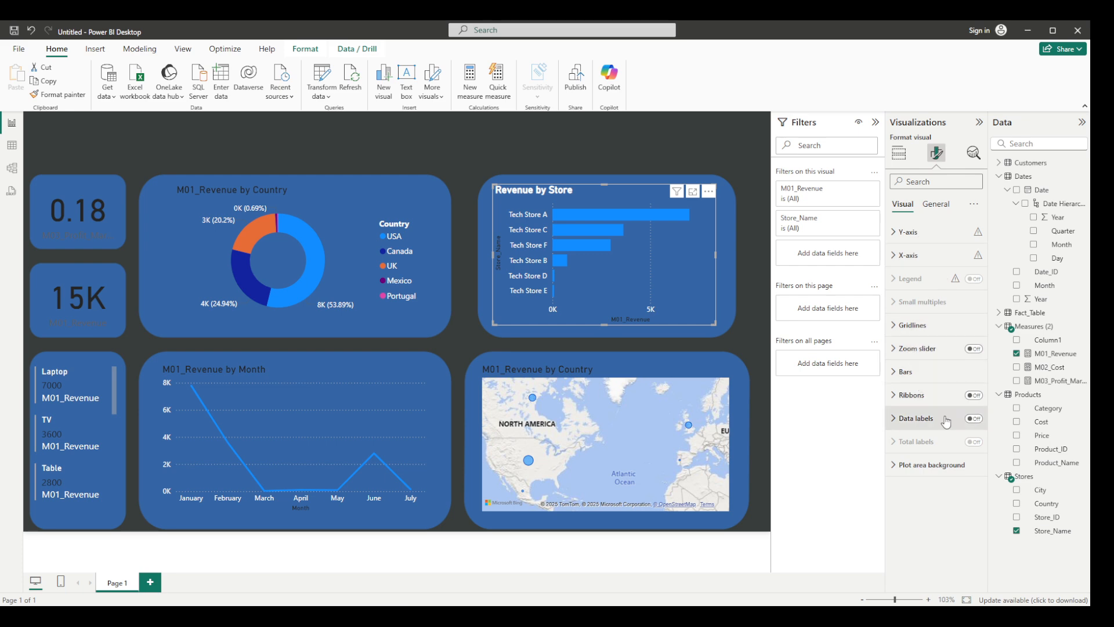
pyautogui.click(922, 377)
pyautogui.click(917, 485)
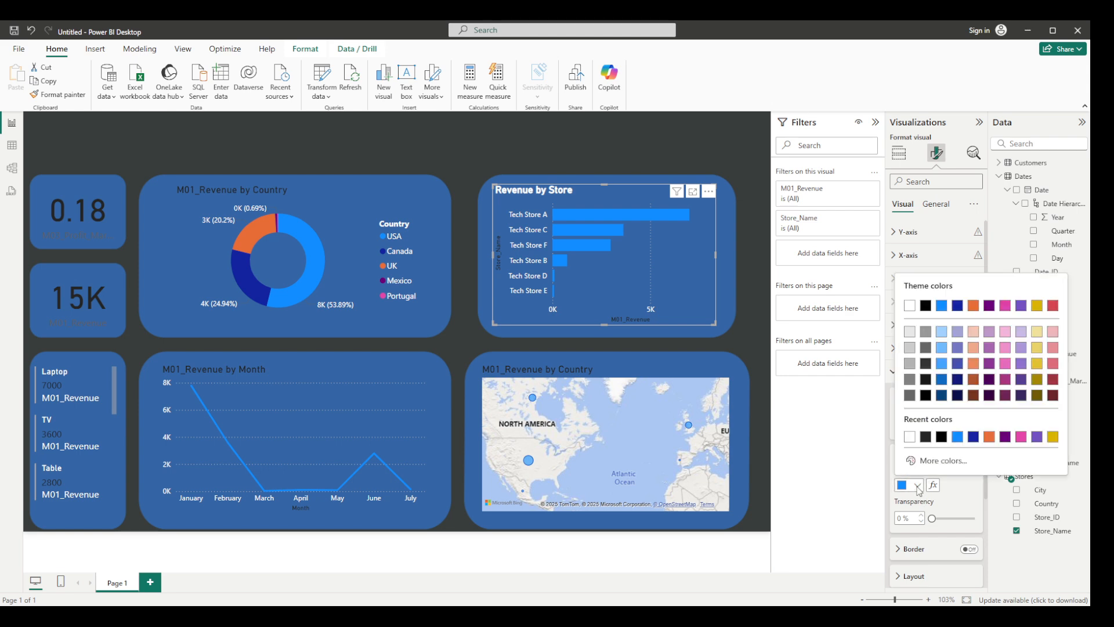
pyautogui.click(973, 374)
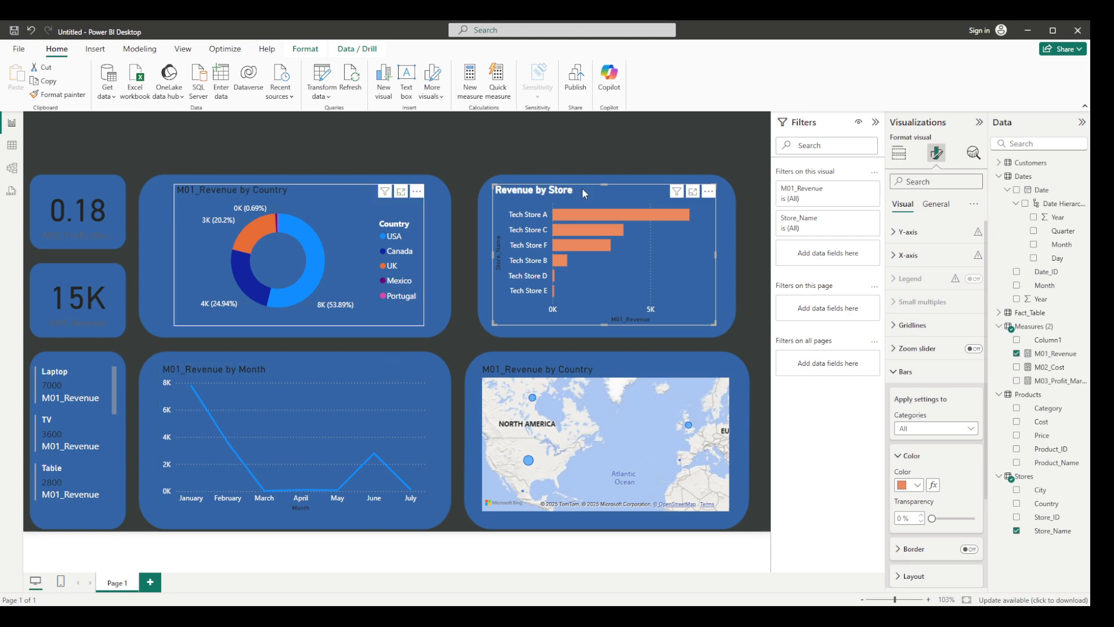
# Change the donut chart's title to "Revenue by Country" and format it in bold white text.
pyautogui.click(944, 206)
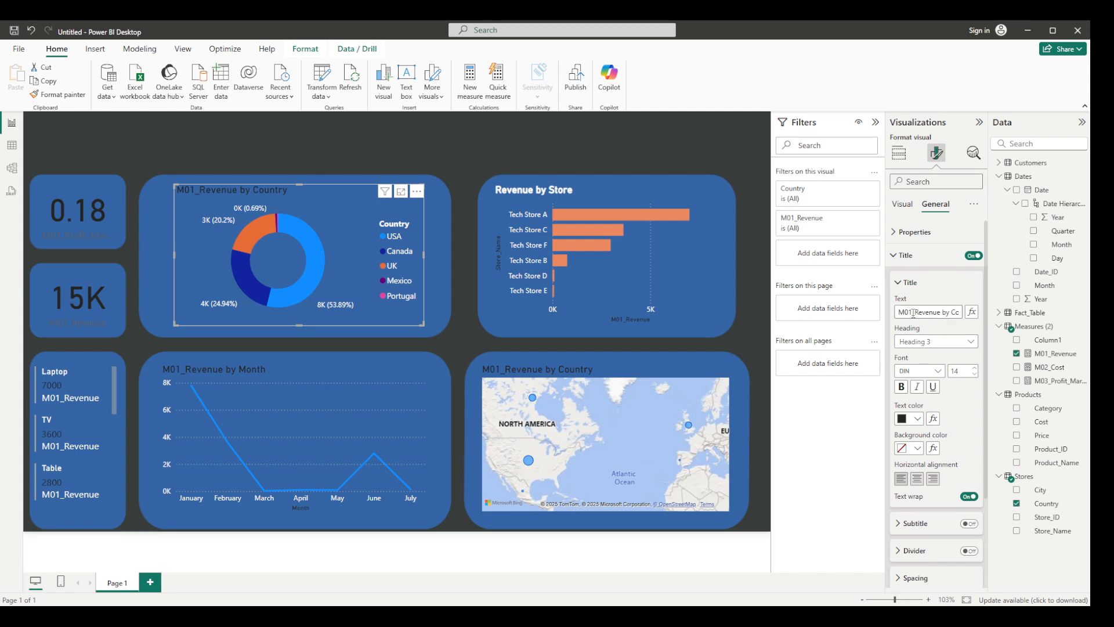
pyautogui.press('BackSpace')
pyautogui.press('BackSpace')
pyautogui.press('BackSpace')
pyautogui.press('BackSpace')
pyautogui.click(917, 419)
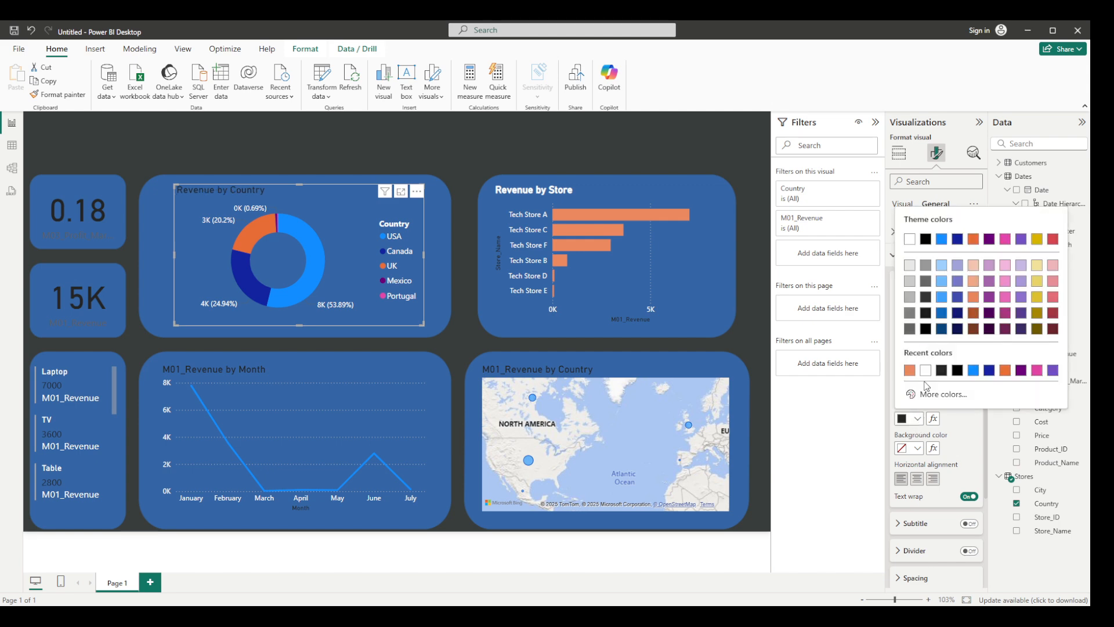
pyautogui.click(906, 225)
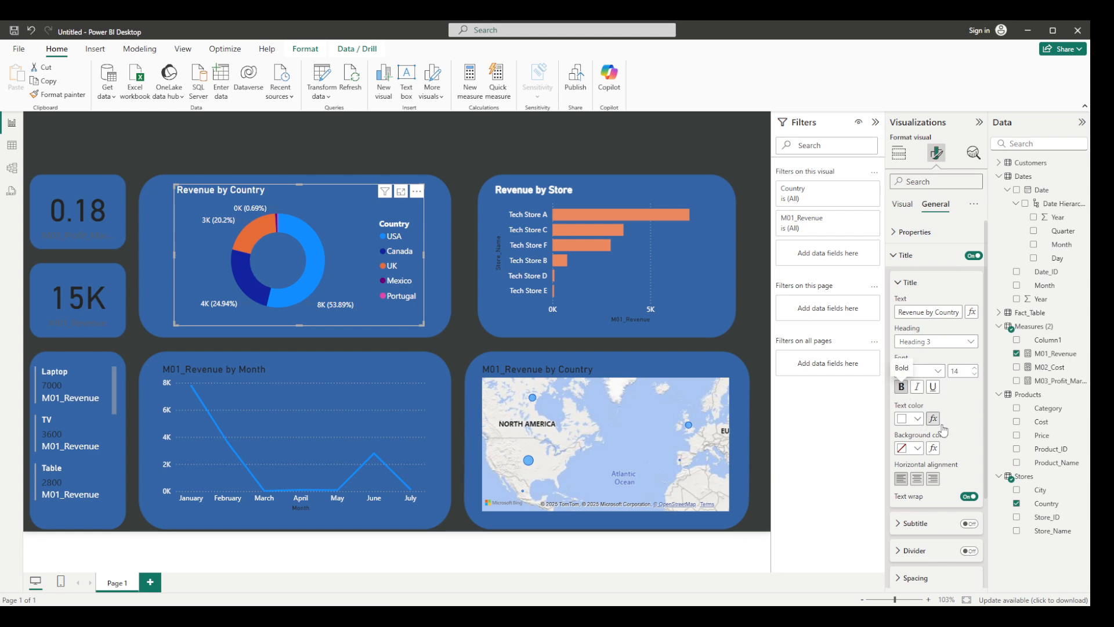
pyautogui.click(901, 387)
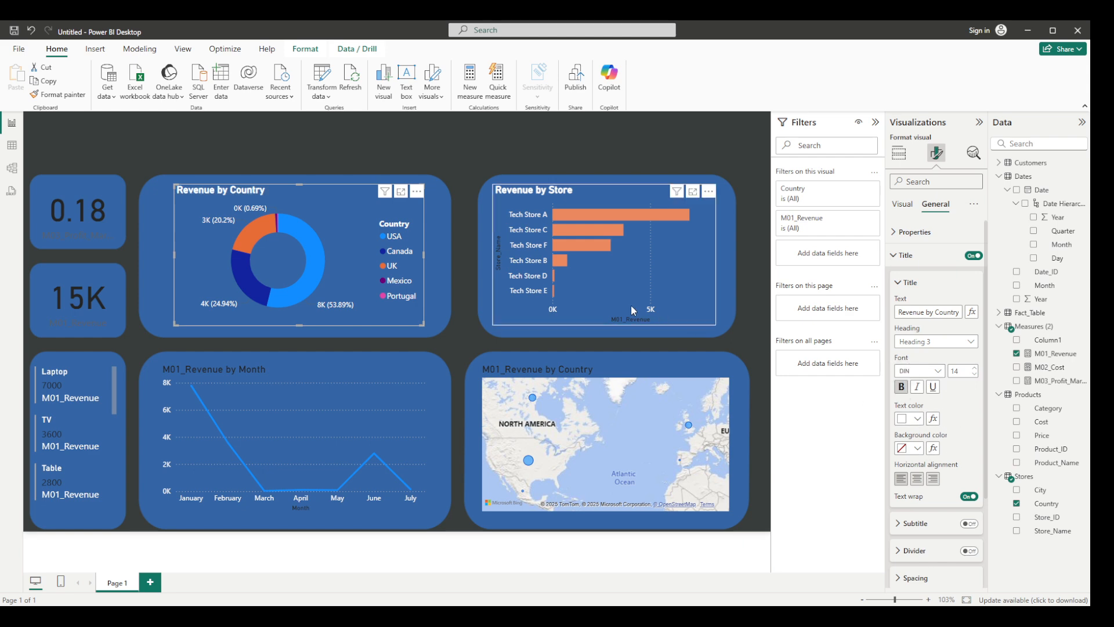
# Change the monthly line chart's title to "Revenue by Month" and format it in bold white text.
pyautogui.click(342, 370)
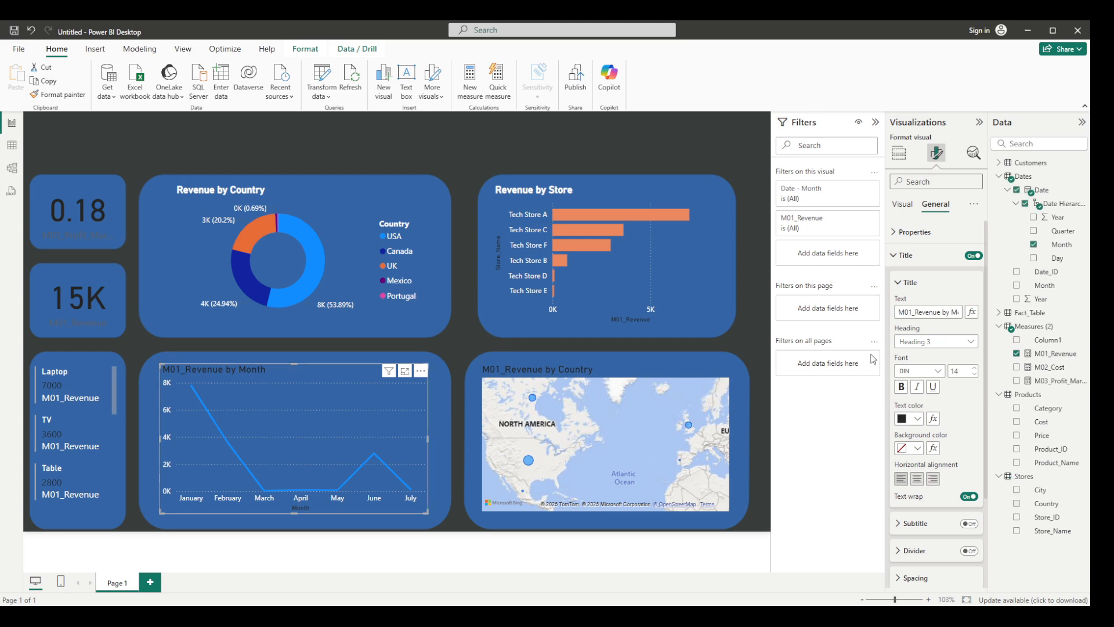
pyautogui.click(917, 418)
pyautogui.click(909, 370)
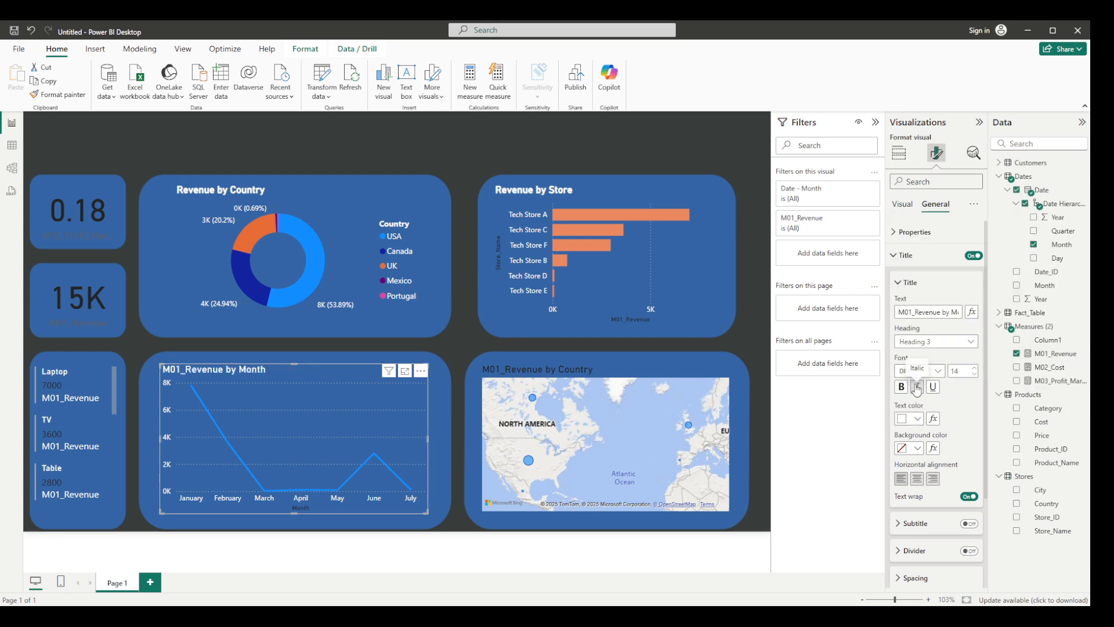
pyautogui.click(917, 313)
pyautogui.press('BackSpace')
pyautogui.press('BackSpace')
pyautogui.press('BackSpace')
pyautogui.press('BackSpace')
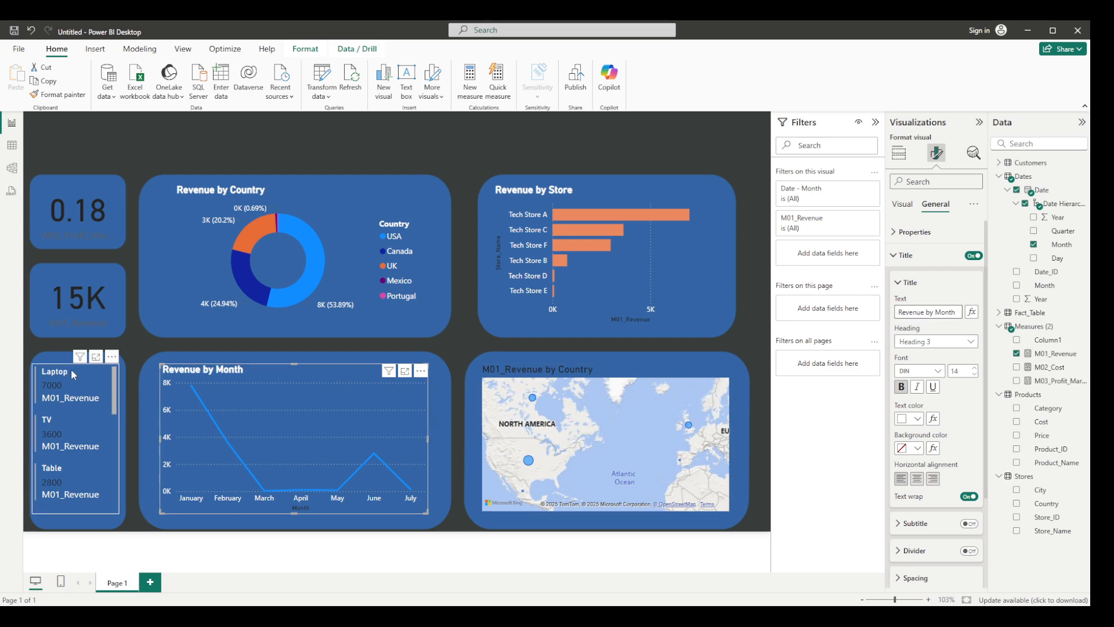
# Give the profit margin card the title "Profit Margin" in bold white text.
pyautogui.click(105, 223)
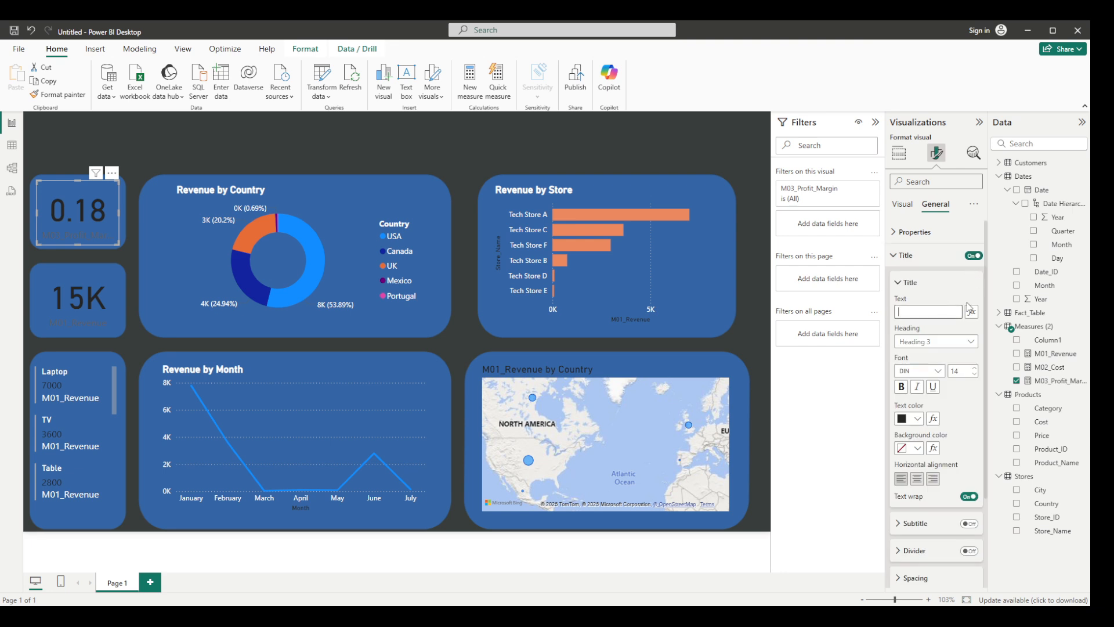
pyautogui.write('Profit Margin')
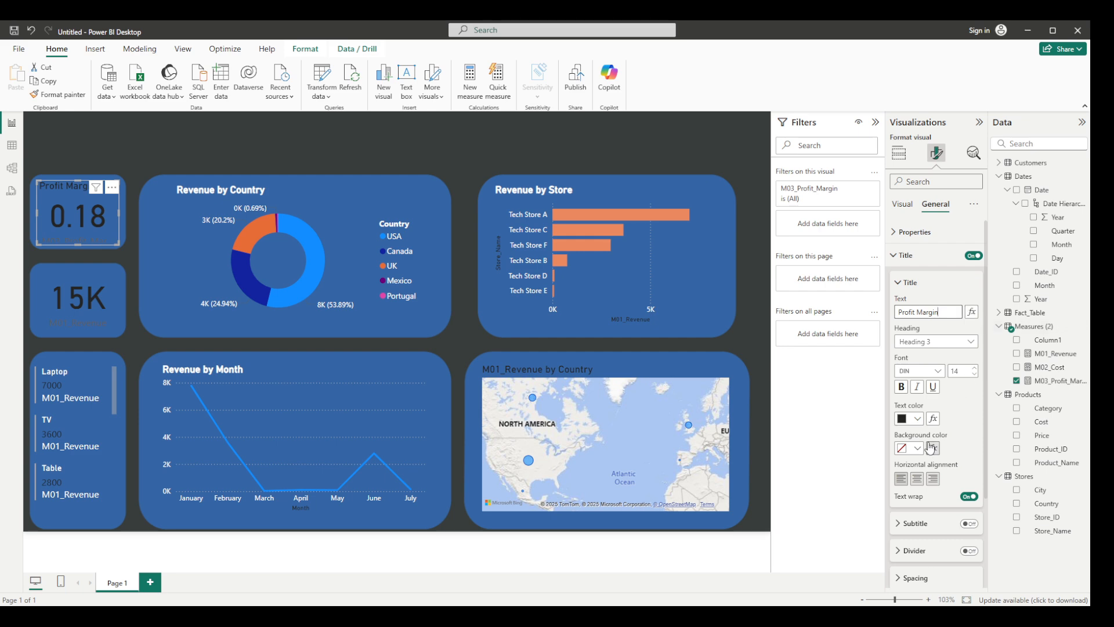
pyautogui.click(917, 418)
pyautogui.click(910, 370)
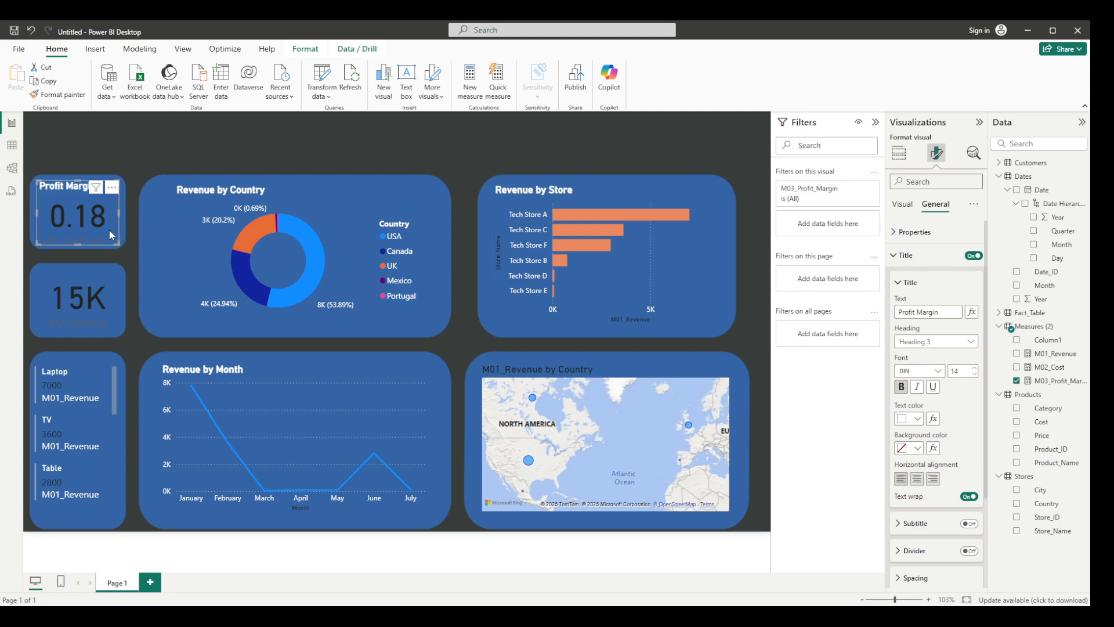
# Turn off the category labels on both the profit margin card and the total revenue card.
pyautogui.click(903, 204)
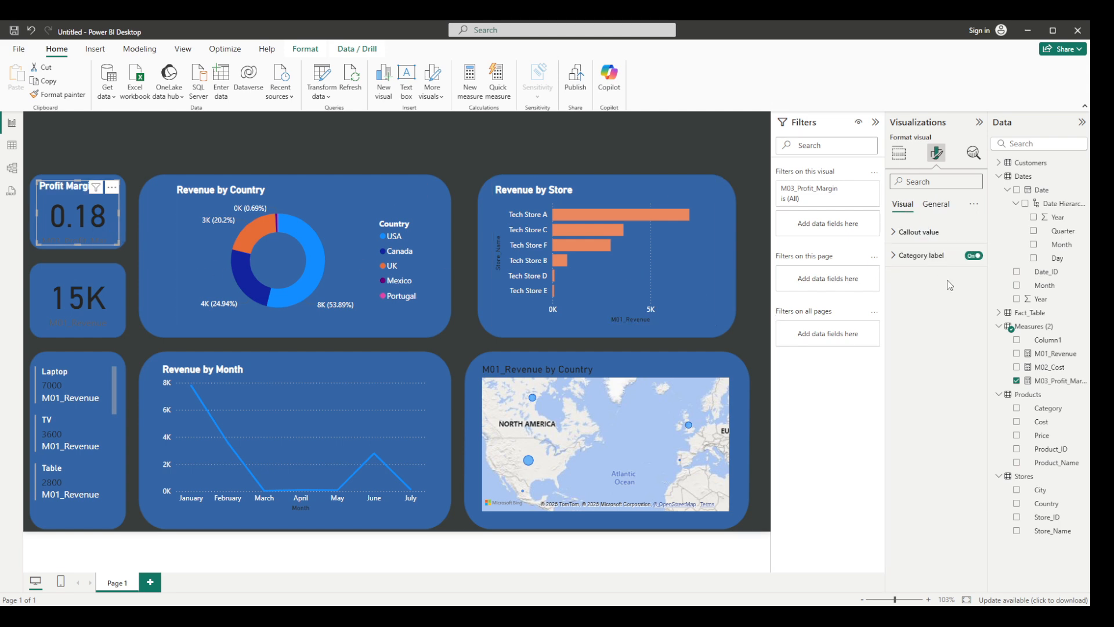
pyautogui.click(973, 255)
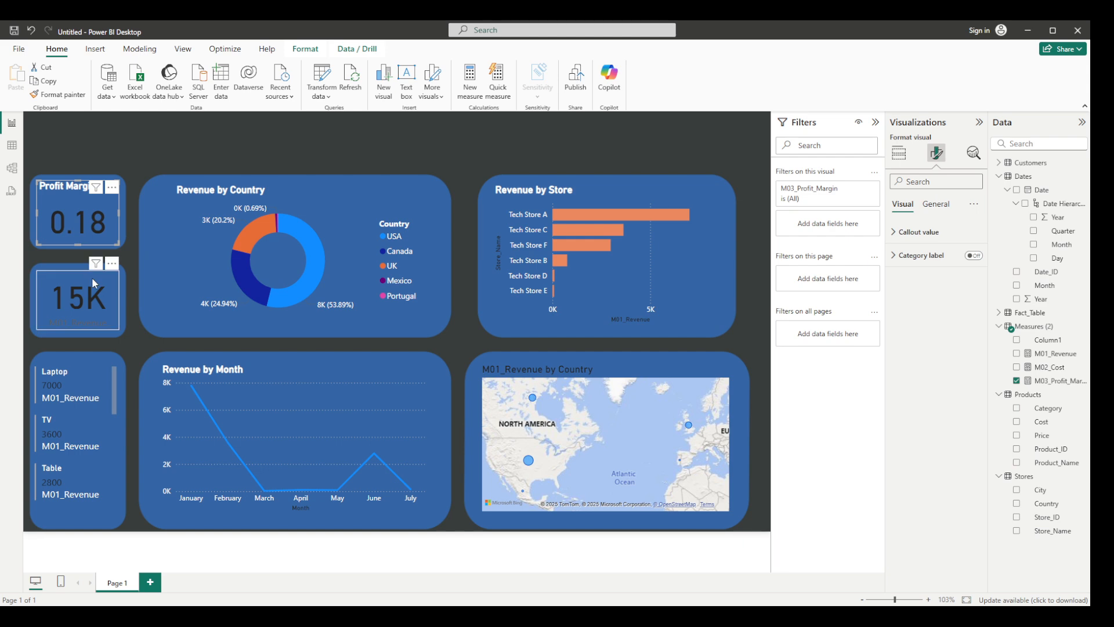
pyautogui.click(93, 284)
pyautogui.click(977, 256)
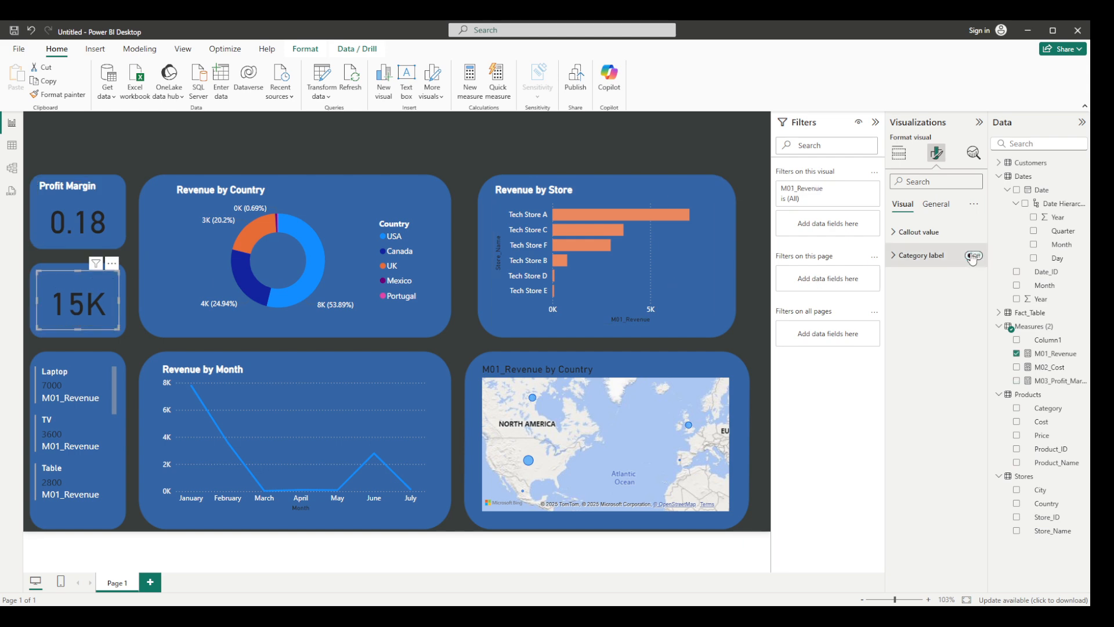
# Turn on the total revenue card's title and set it to "Total Sales" in bold white text.
pyautogui.click(937, 209)
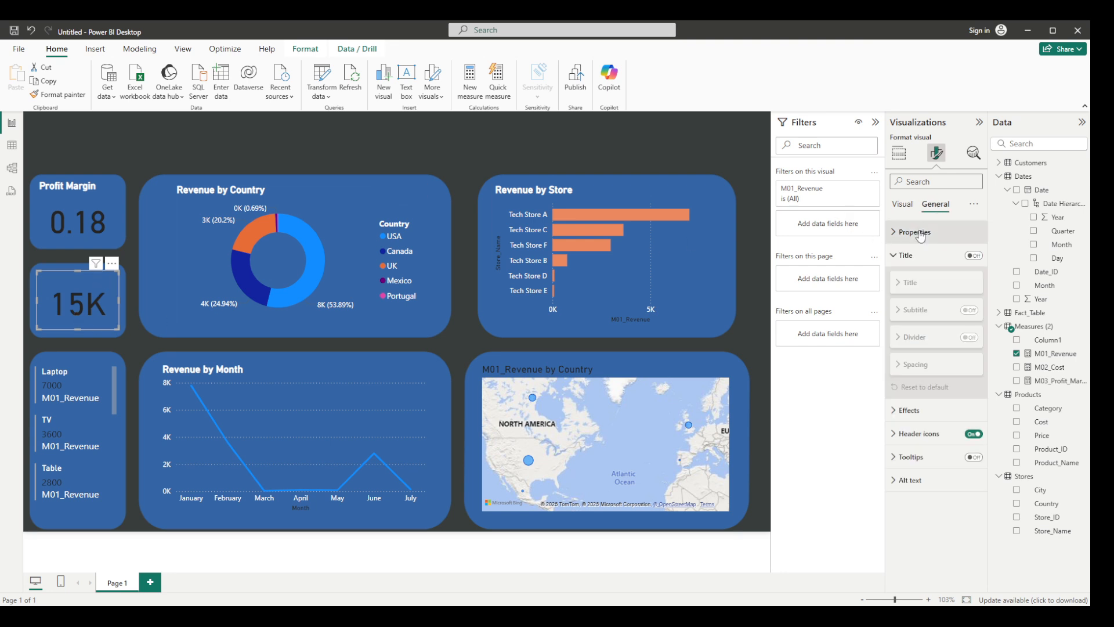
pyautogui.click(973, 264)
pyautogui.click(973, 264)
pyautogui.click(973, 256)
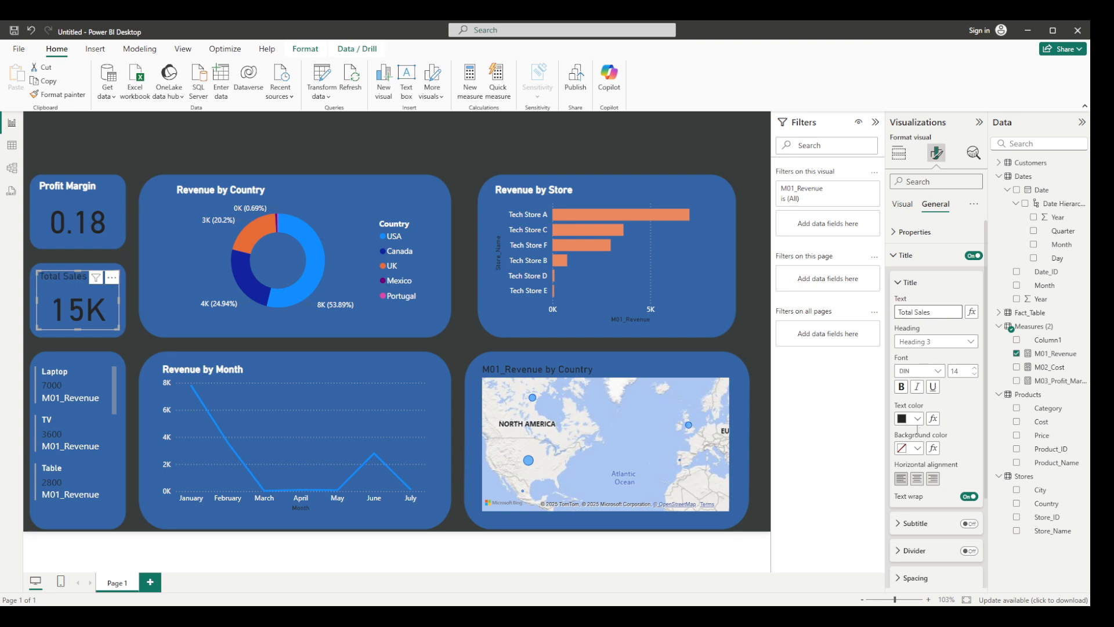
pyautogui.click(917, 418)
pyautogui.click(903, 227)
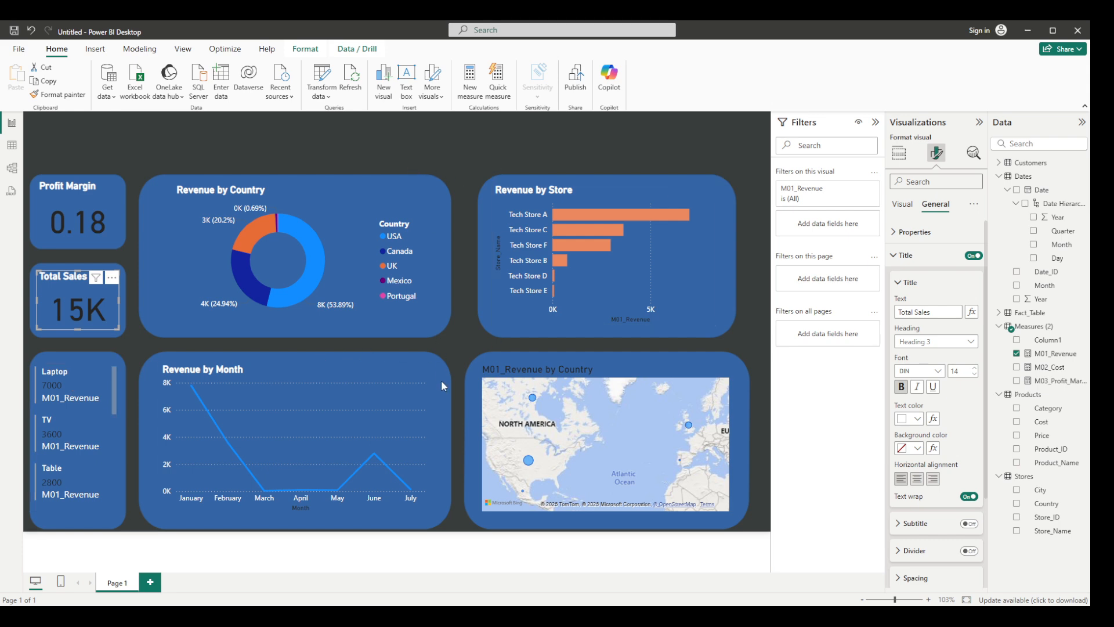
# Set the line color of the "Revenue by Month" chart to light orange.
pyautogui.click(425, 381)
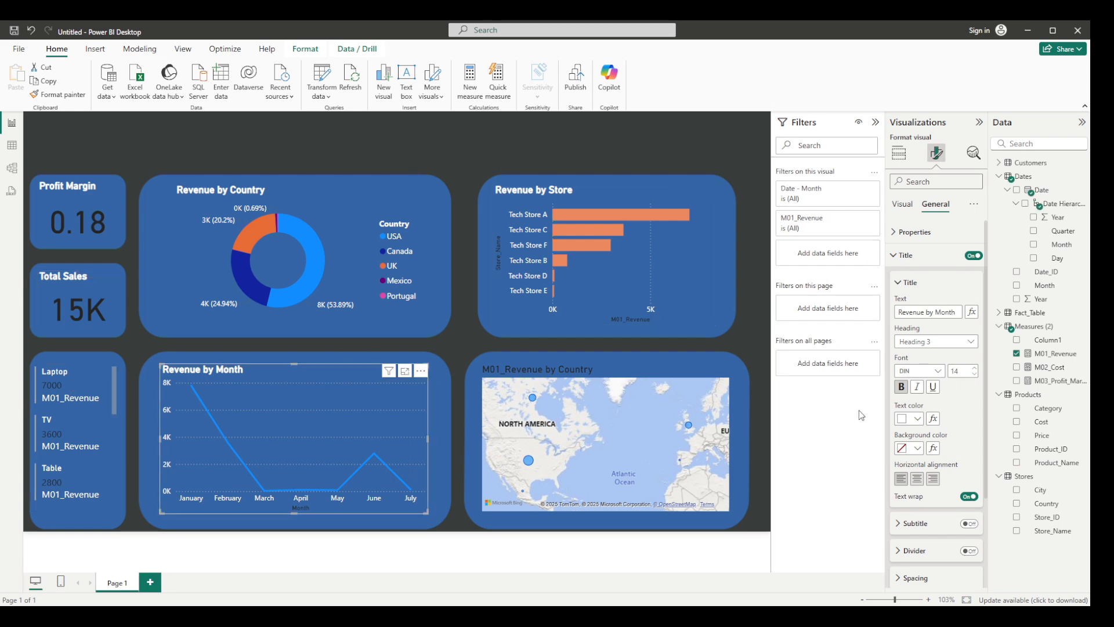
pyautogui.click(902, 204)
pyautogui.click(906, 372)
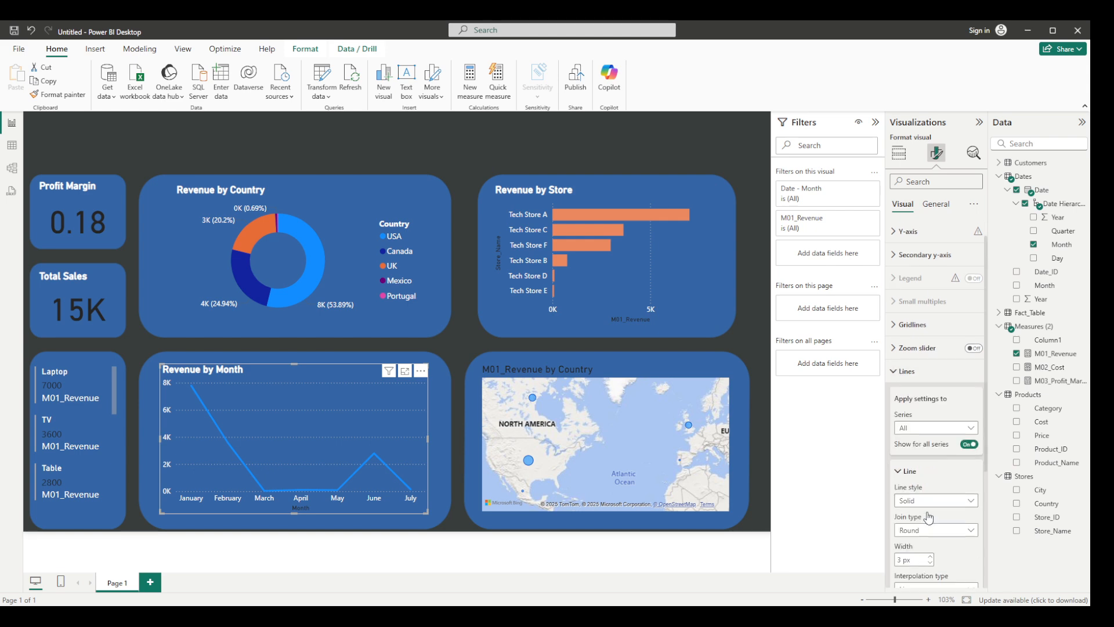
pyautogui.scroll(-3, 928, 517)
pyautogui.scroll(2, 935, 398)
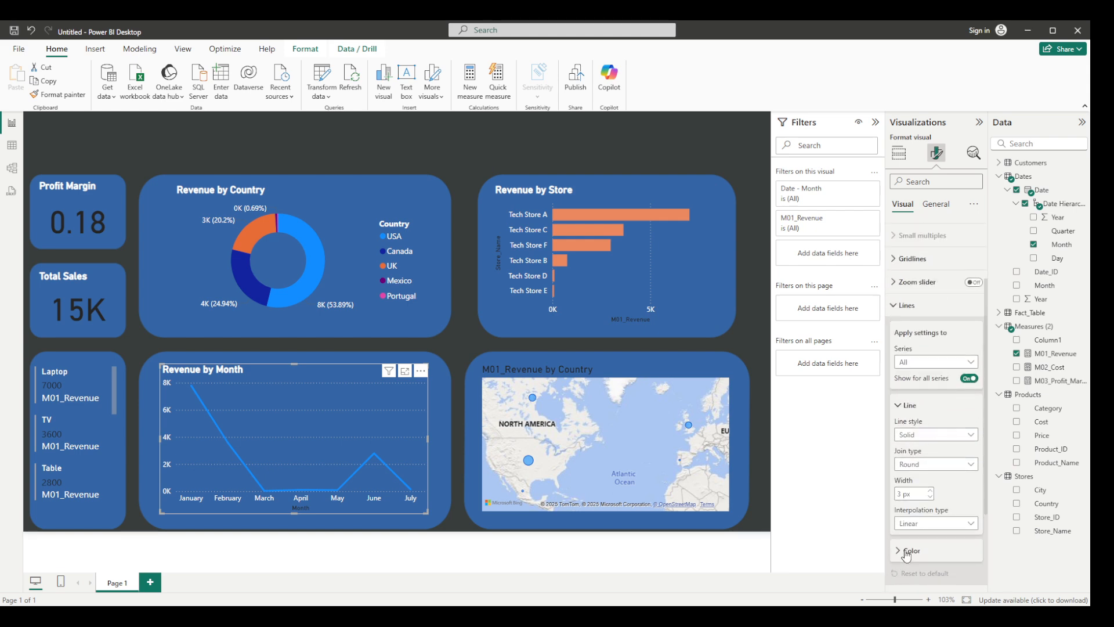
pyautogui.click(906, 551)
pyautogui.scroll(-3, 909, 525)
pyautogui.click(909, 400)
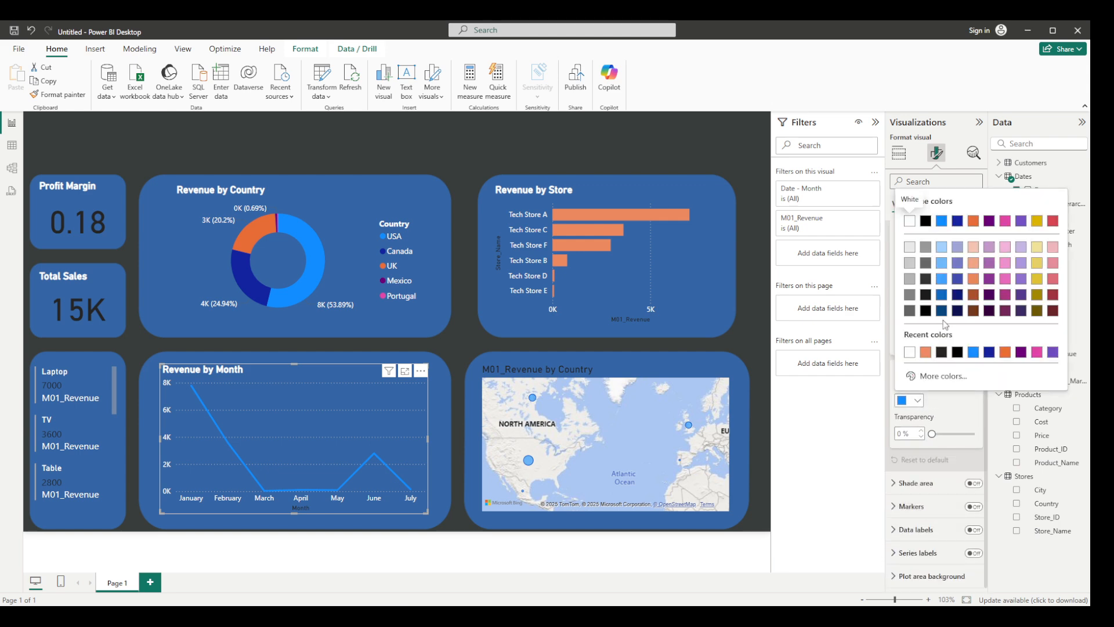
pyautogui.click(974, 279)
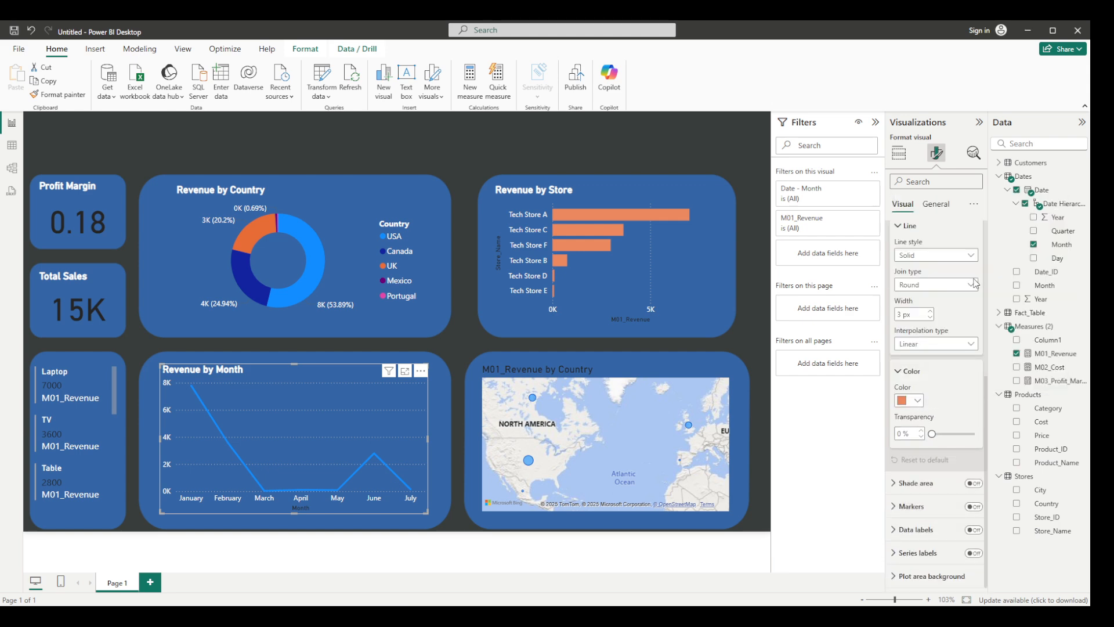
pyautogui.click(730, 393)
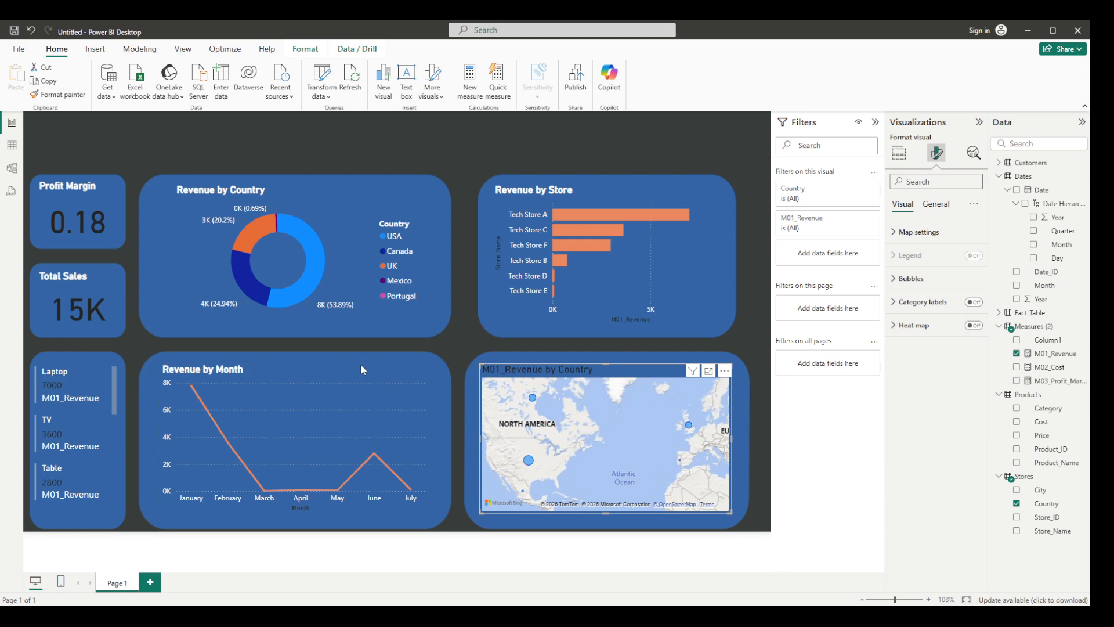
# Set the line width of the "Revenue by Month" chart to 6 px.
pyautogui.click(381, 364)
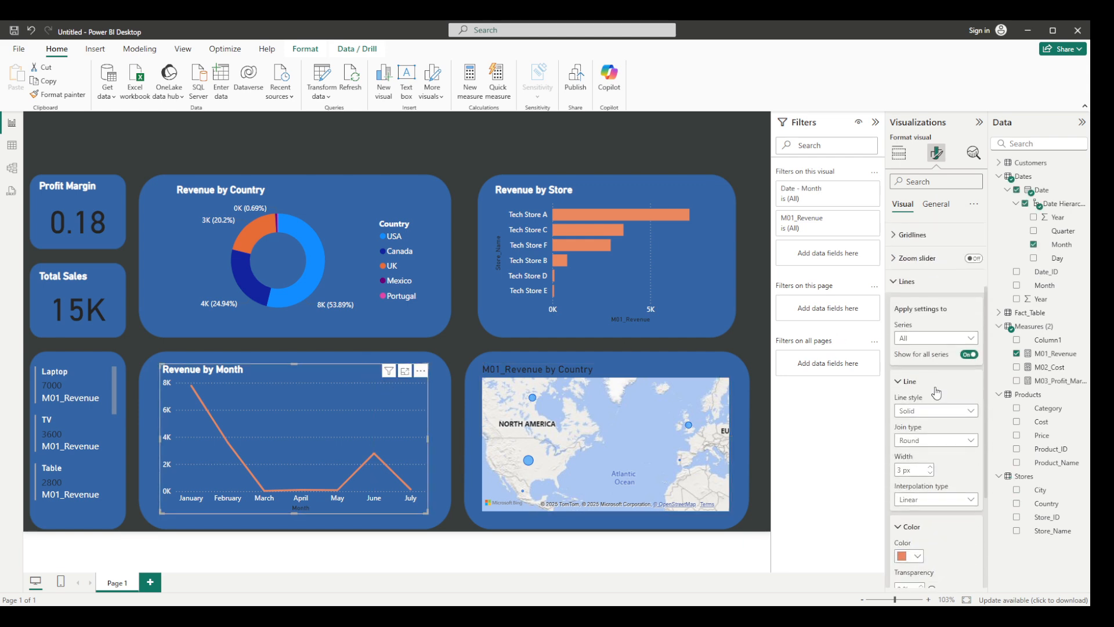
pyautogui.scroll(-3, 955, 417)
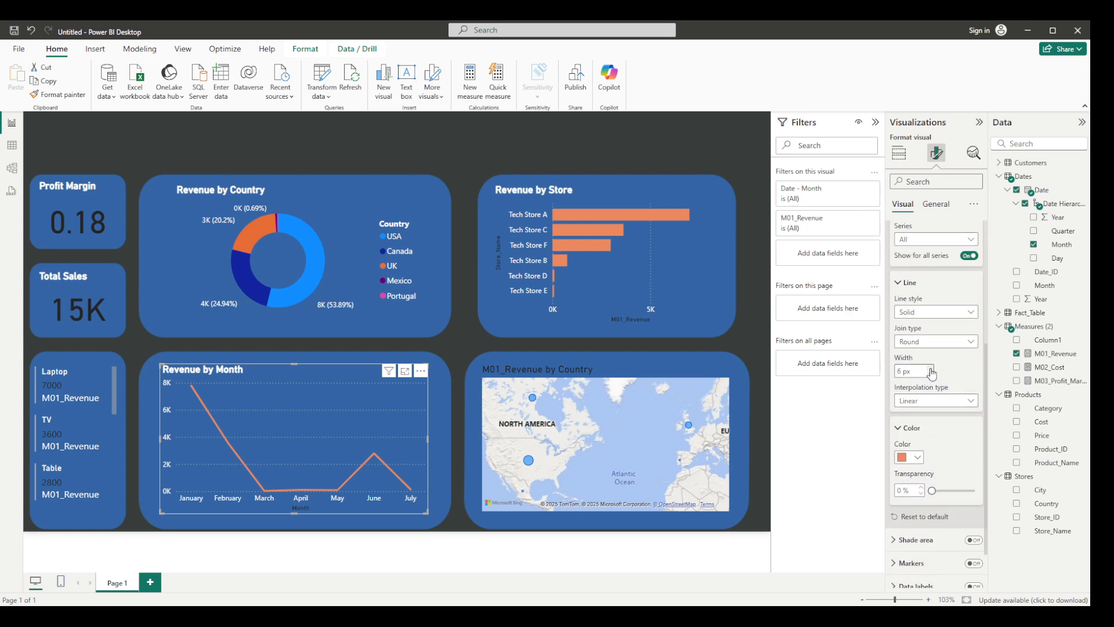
pyautogui.click(607, 362)
# Set the default bubble color of the revenue map to light orange.
pyautogui.click(614, 372)
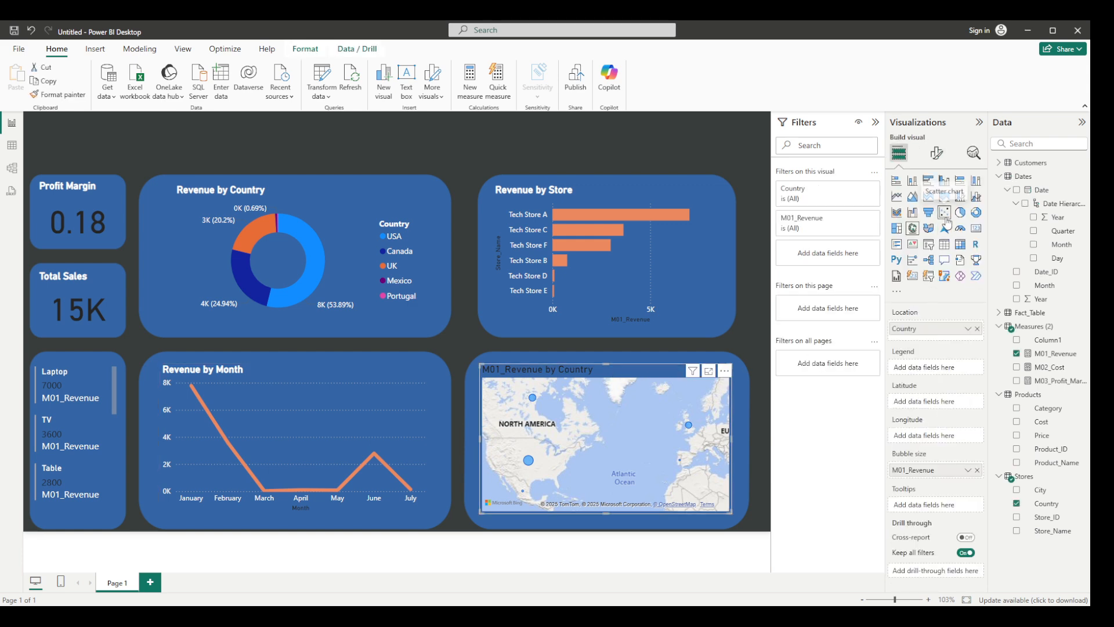
pyautogui.click(935, 153)
pyautogui.click(909, 279)
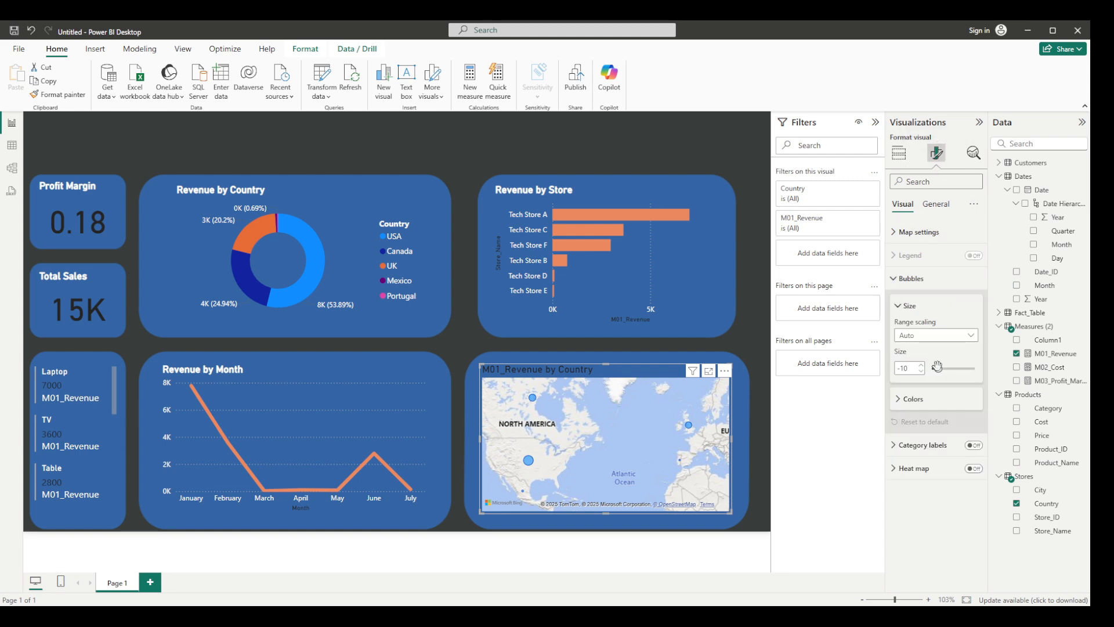
pyautogui.click(911, 401)
pyautogui.click(918, 429)
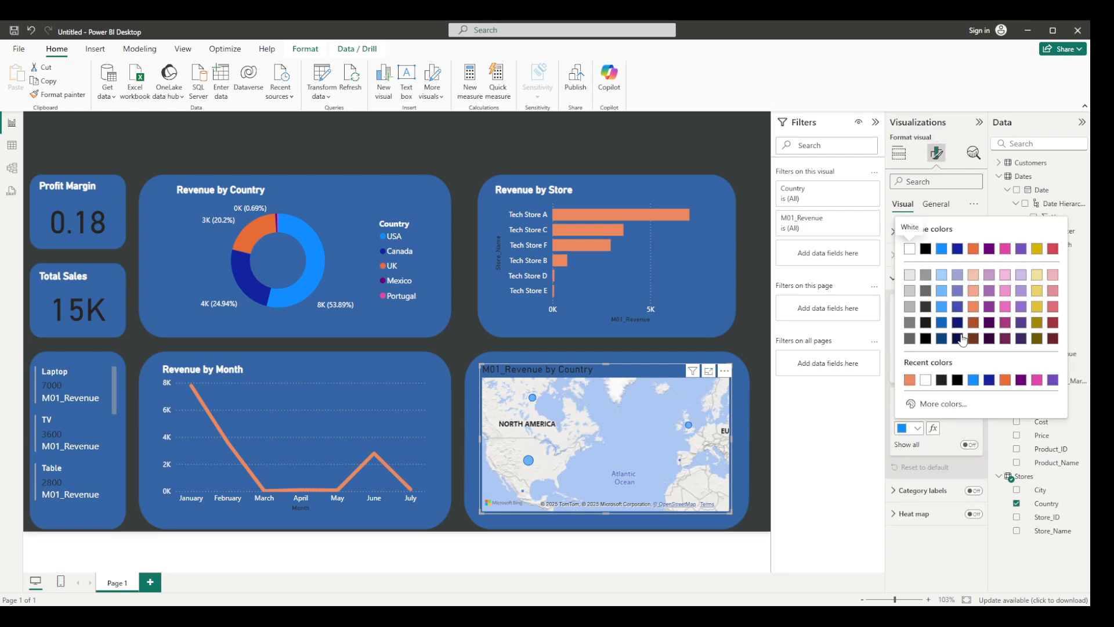
pyautogui.click(974, 307)
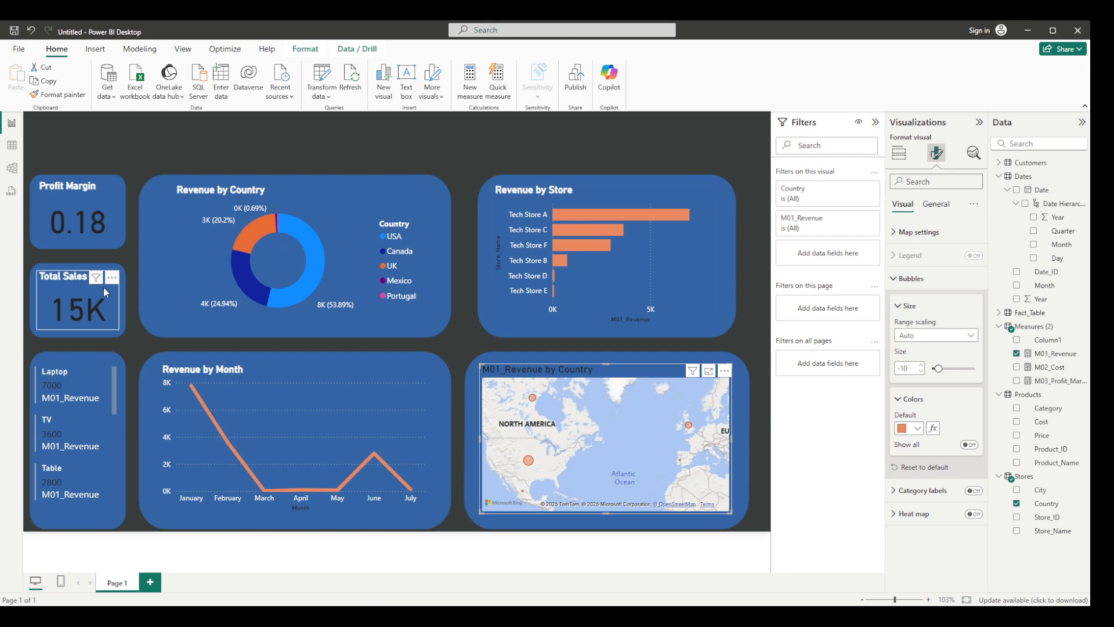
# Format the M03_Profit_Margin measure as a percentage with 0 decimal places.
pyautogui.click(110, 217)
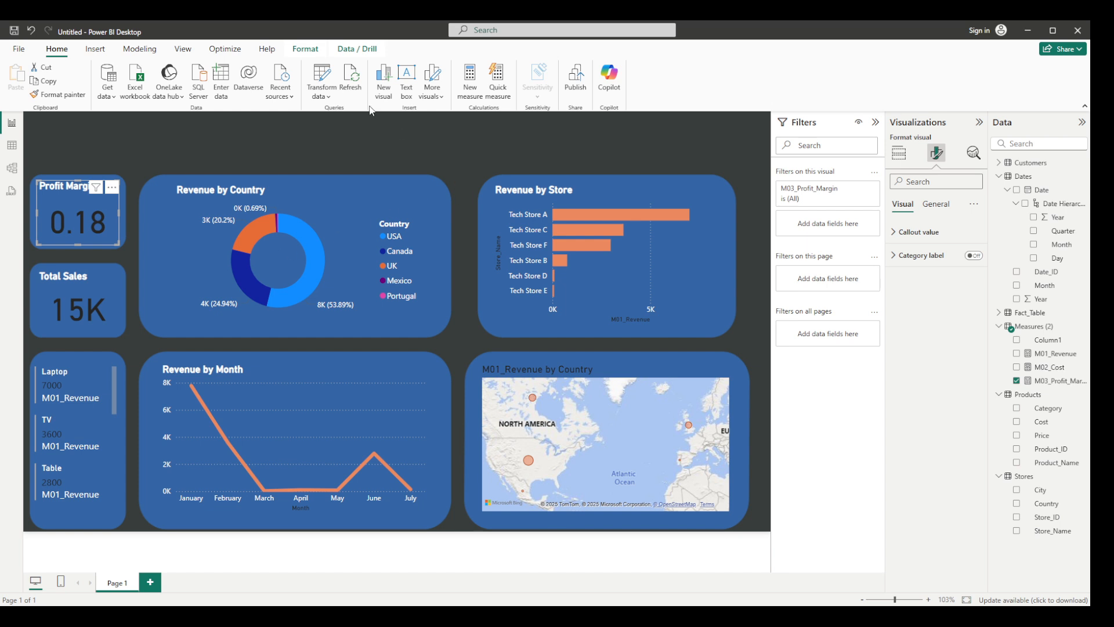
pyautogui.click(1052, 382)
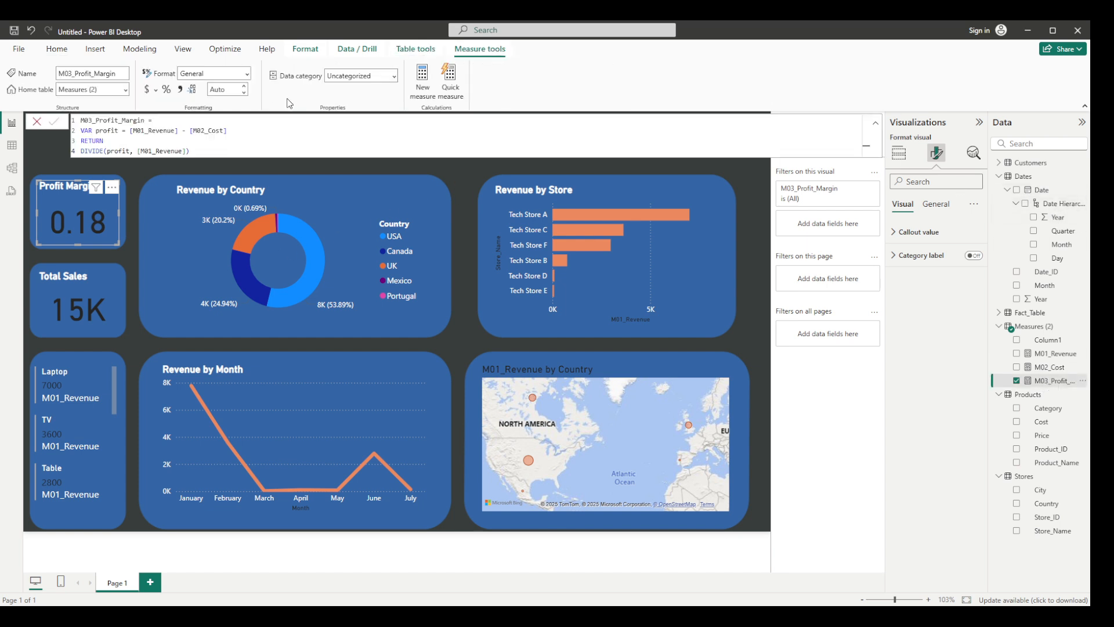
pyautogui.click(167, 91)
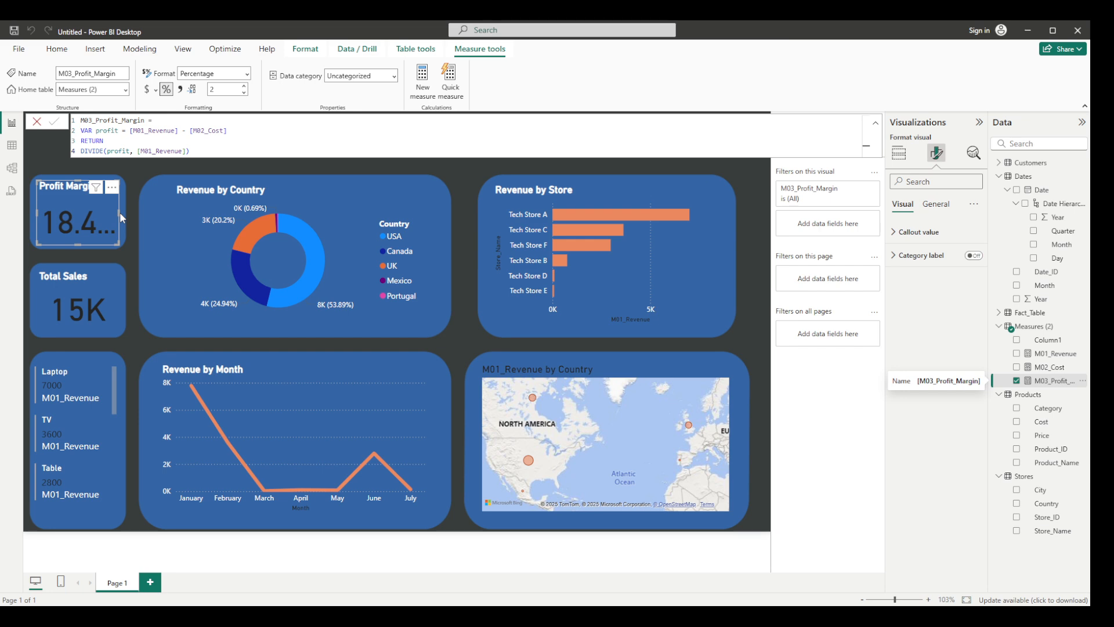
pyautogui.moveTo(119, 211)
pyautogui.mouseDown()
pyautogui.moveTo(129, 210)
pyautogui.moveTo(113, 208)
pyautogui.mouseUp()
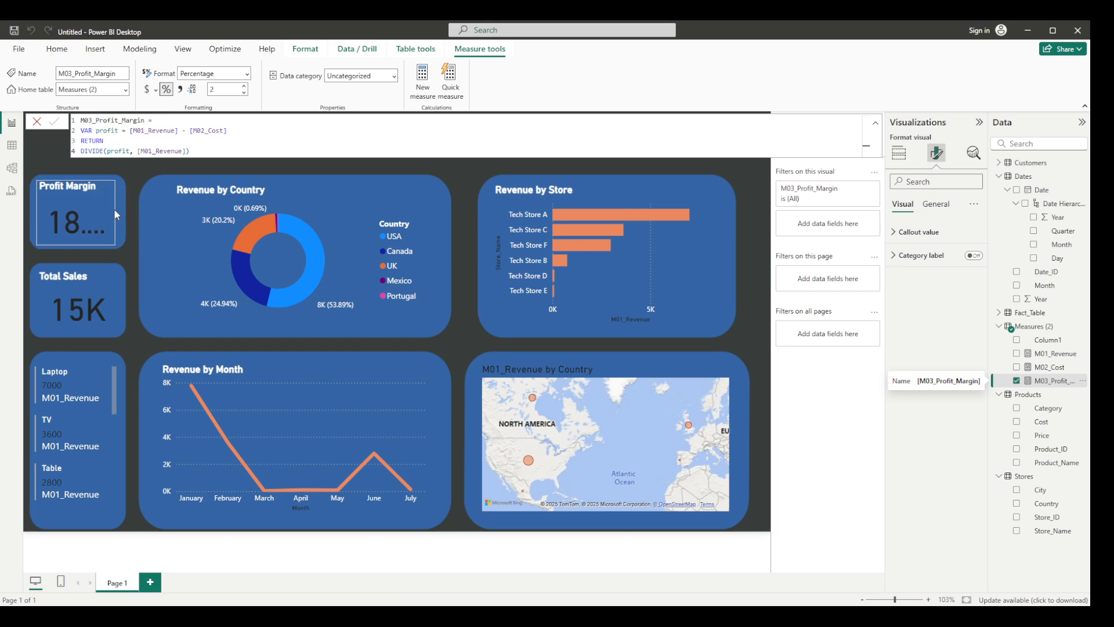
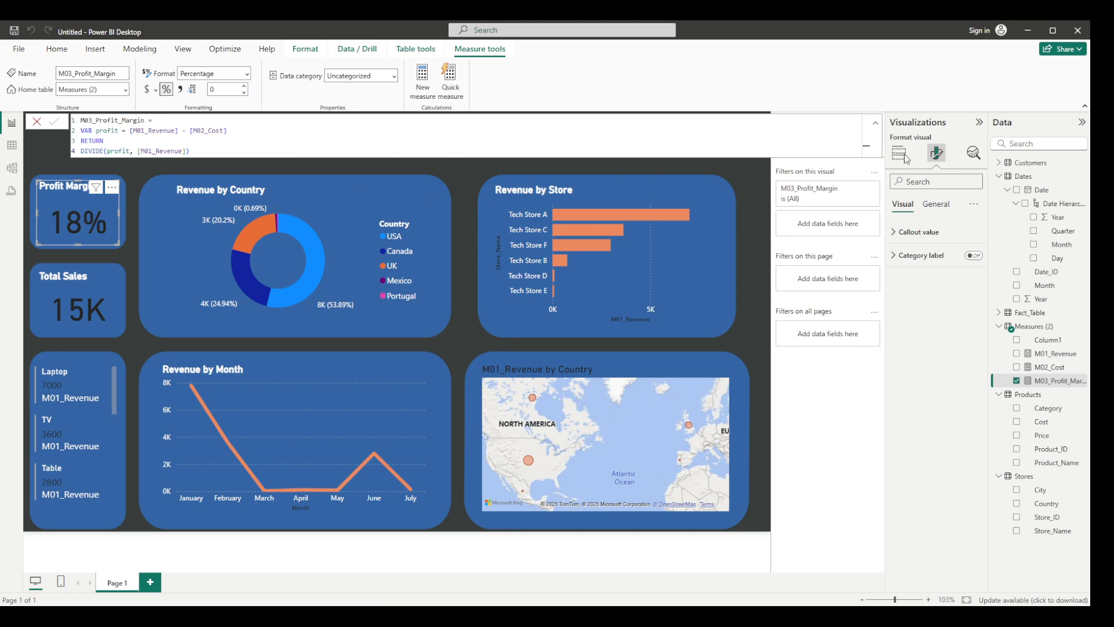
pyautogui.click(875, 123)
pyautogui.click(505, 156)
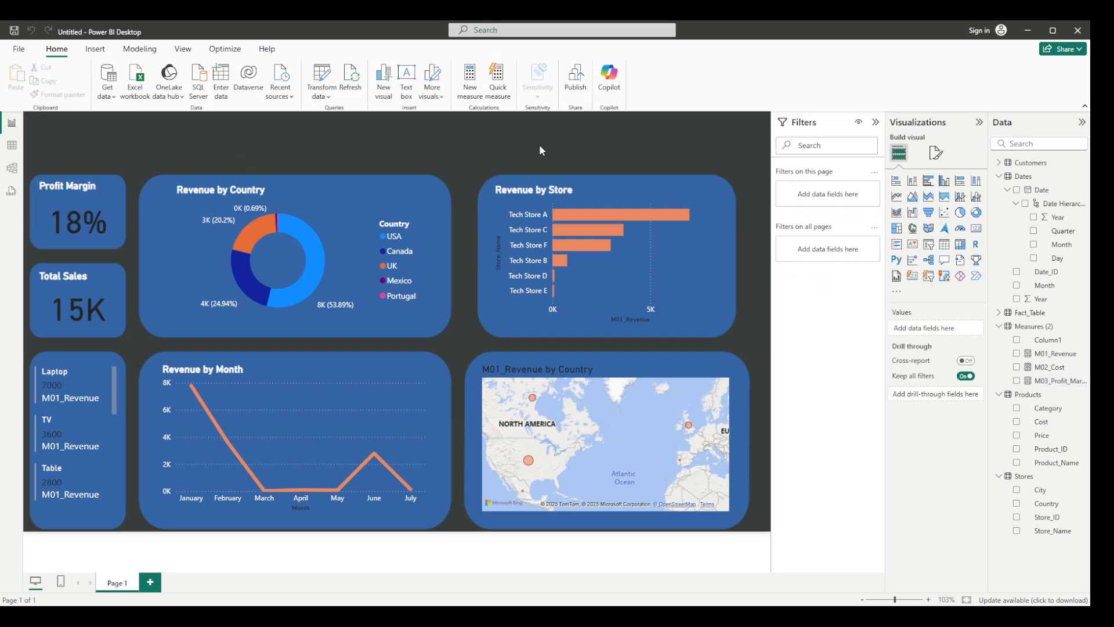
# Add a small slicer above the Profit Margin card and fill it with Year from the Date hierarchy.
pyautogui.click(928, 245)
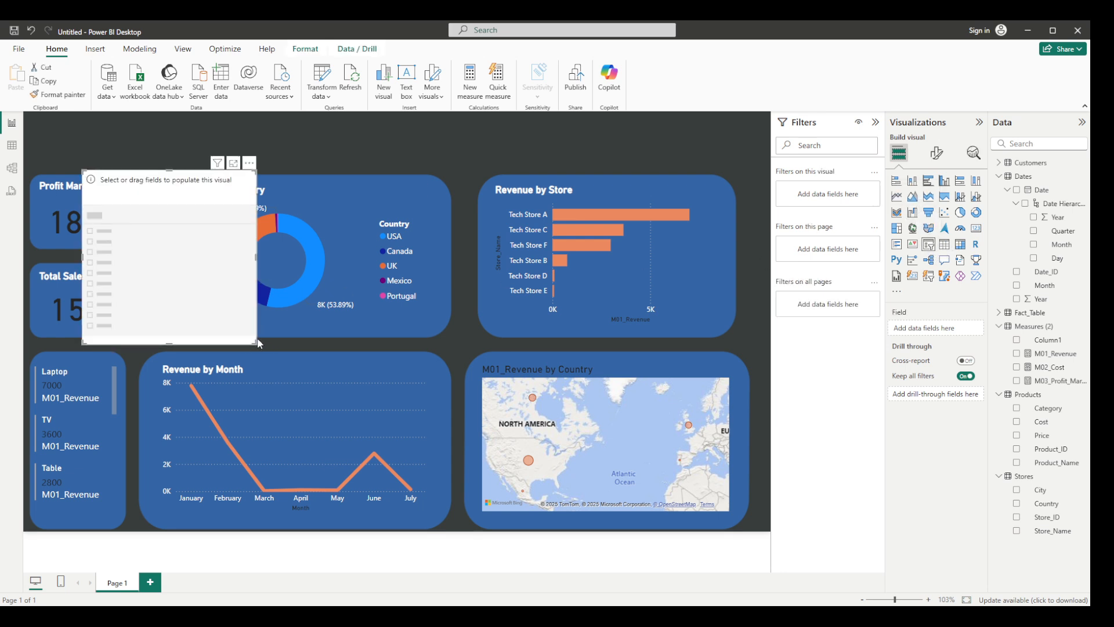
pyautogui.moveTo(252, 320); pyautogui.dragTo(136, 139)
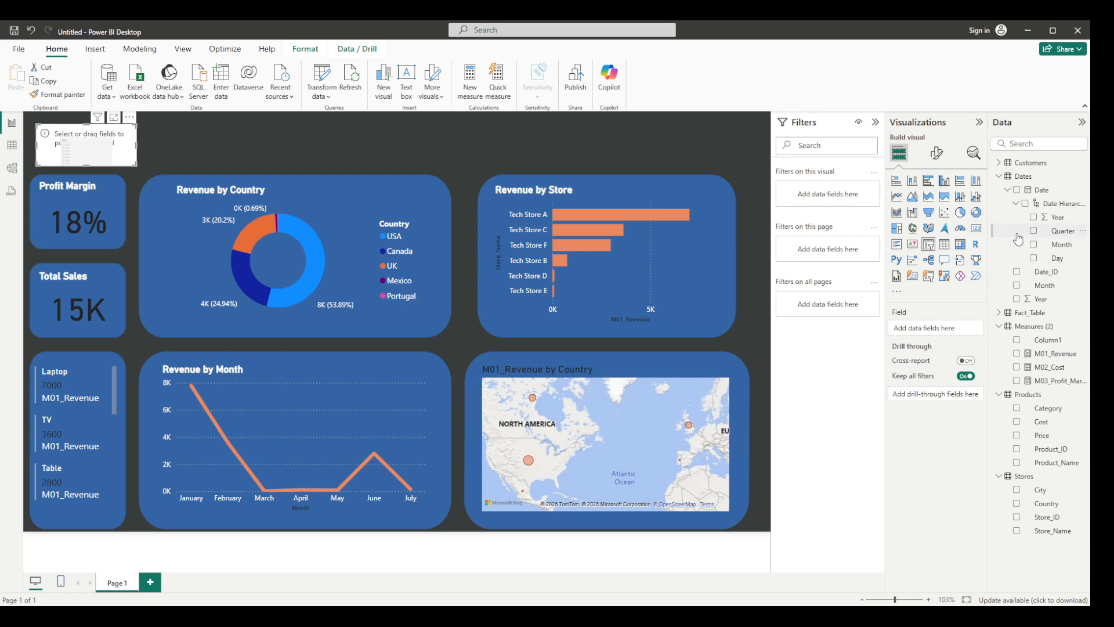
pyautogui.click(1034, 217)
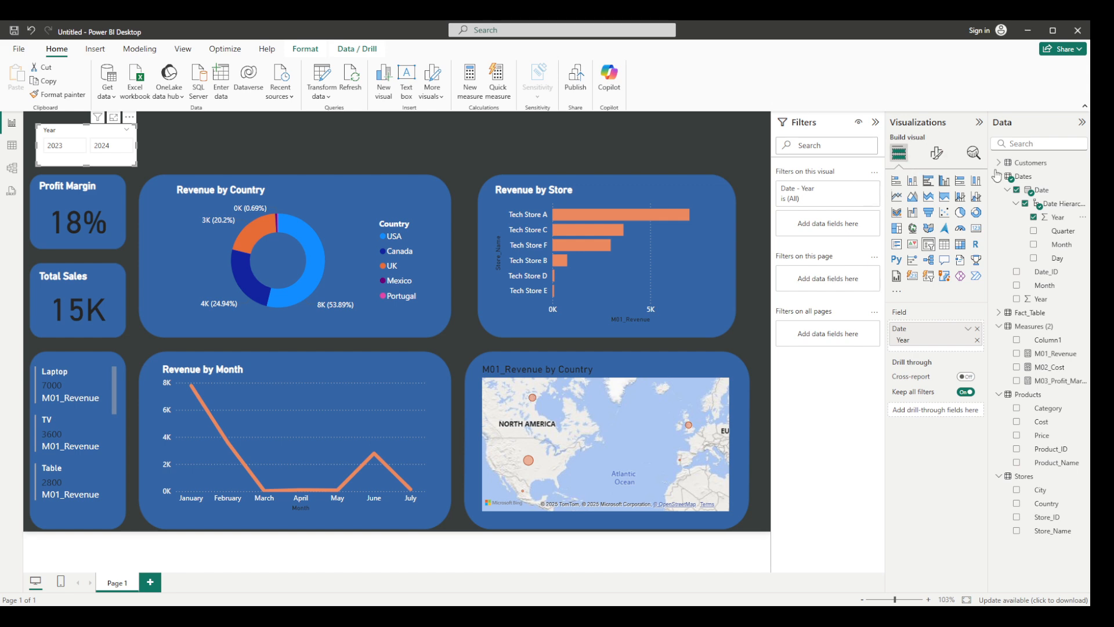
# Change the Year slicer's style to Dropdown.
pyautogui.click(936, 152)
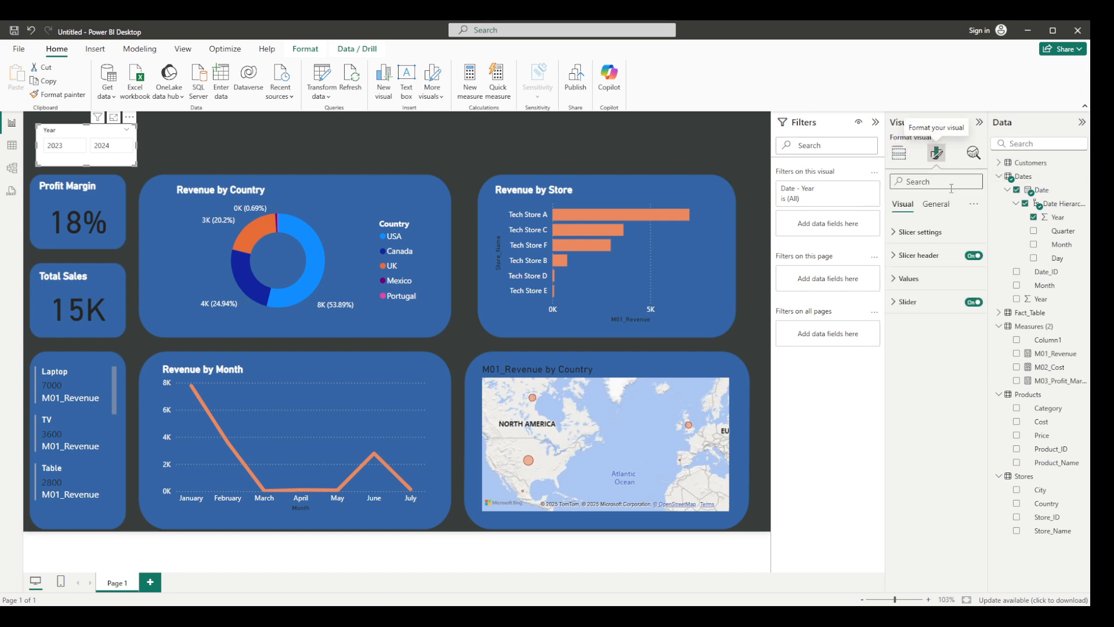
pyautogui.click(903, 233)
pyautogui.click(932, 288)
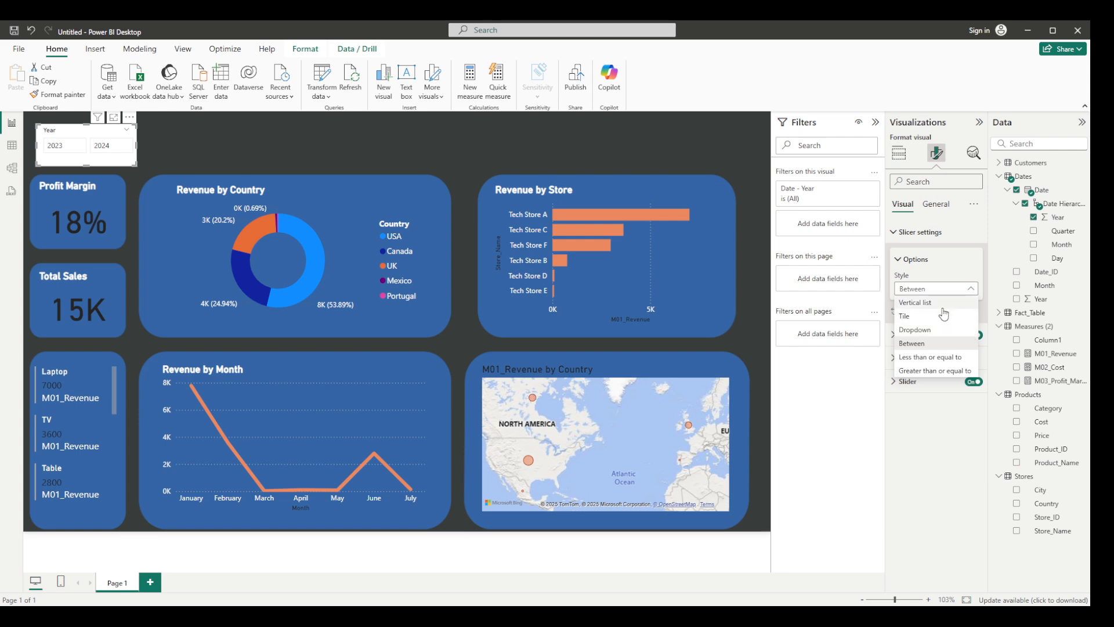
pyautogui.click(937, 330)
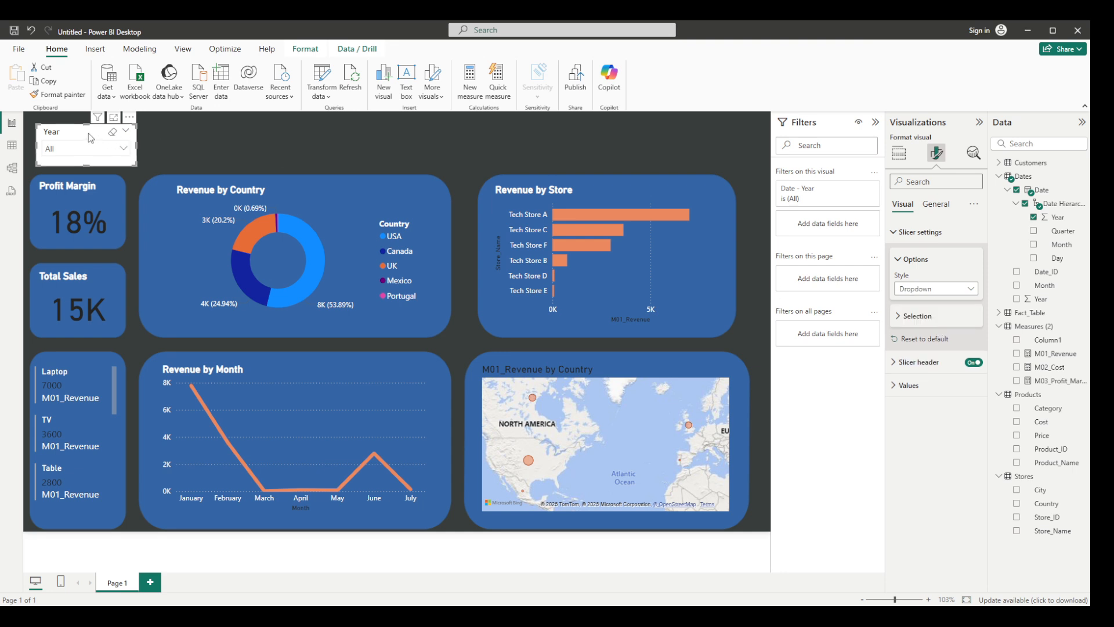
# Filter the report to 2024 with the Year slicer.
pyautogui.click(124, 149)
pyautogui.click(75, 185)
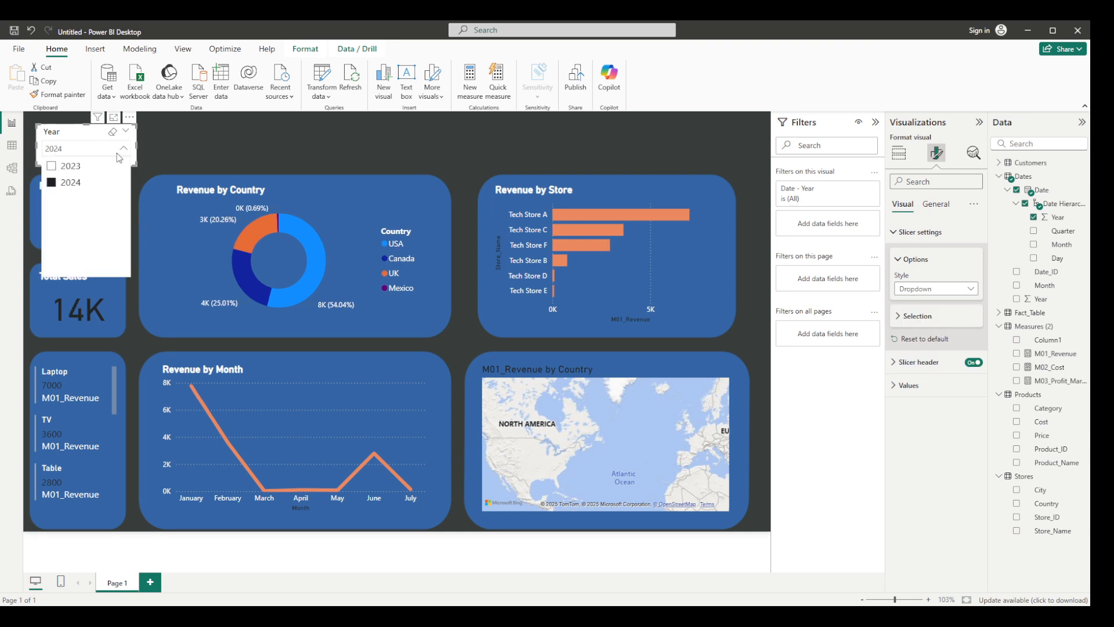
pyautogui.click(120, 152)
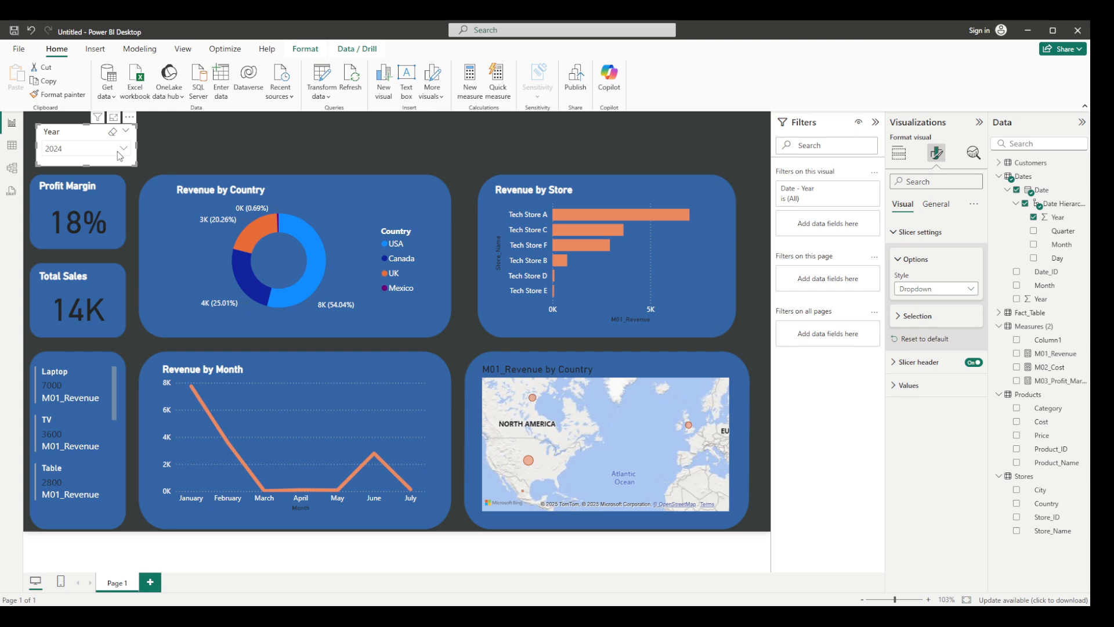
# Turn off the background of the Year slicer.
pyautogui.click(935, 204)
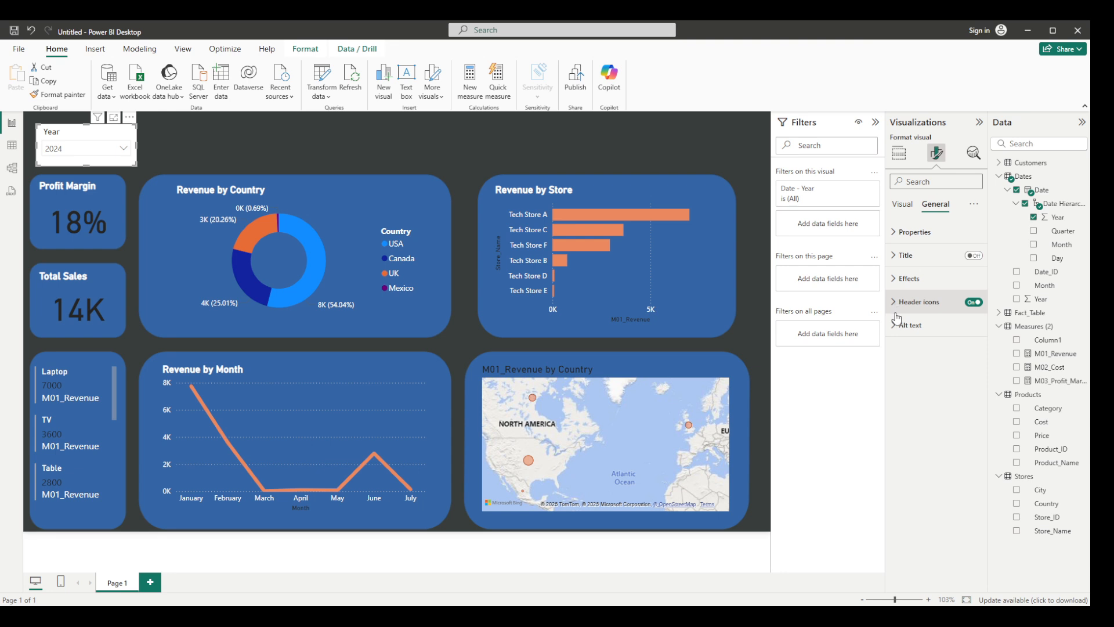
pyautogui.click(909, 278)
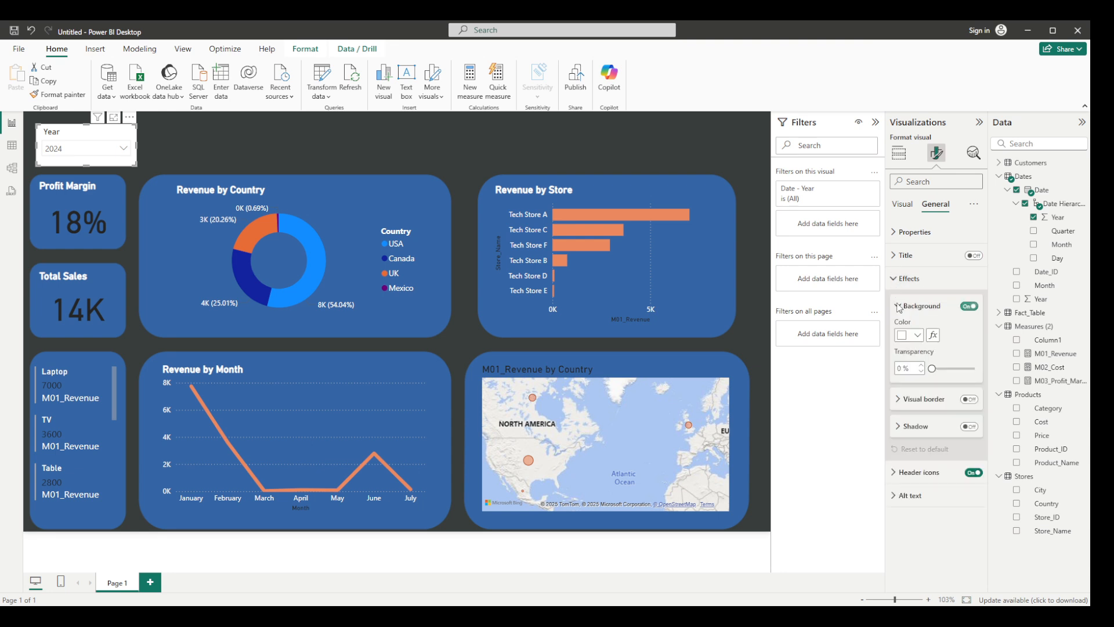
pyautogui.click(969, 306)
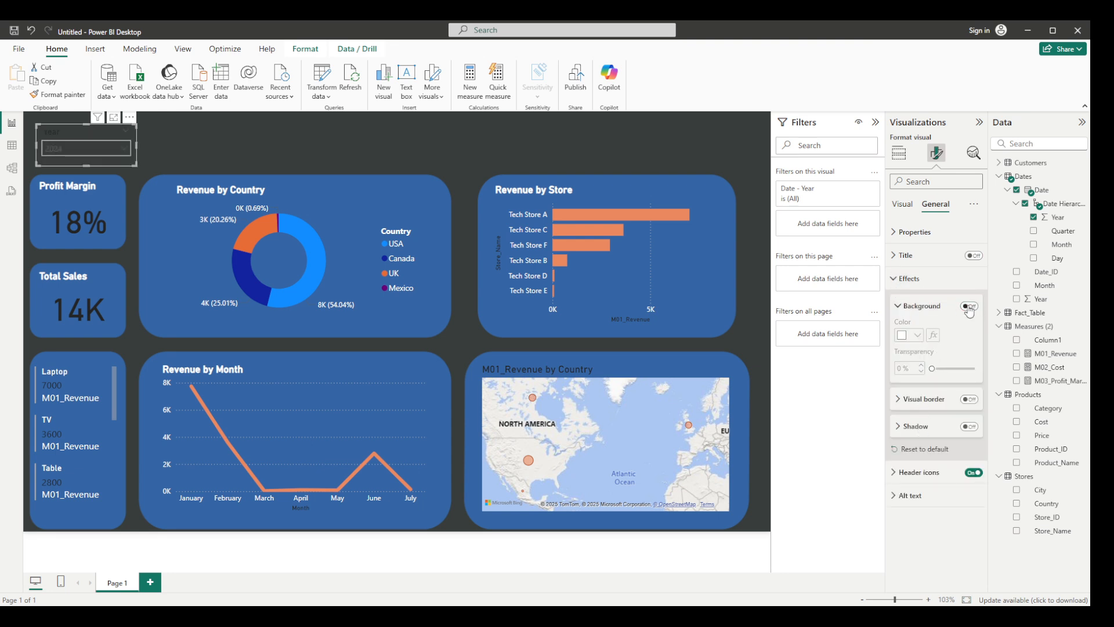
# Set the font color of the Year slicer's values to white.
pyautogui.click(907, 204)
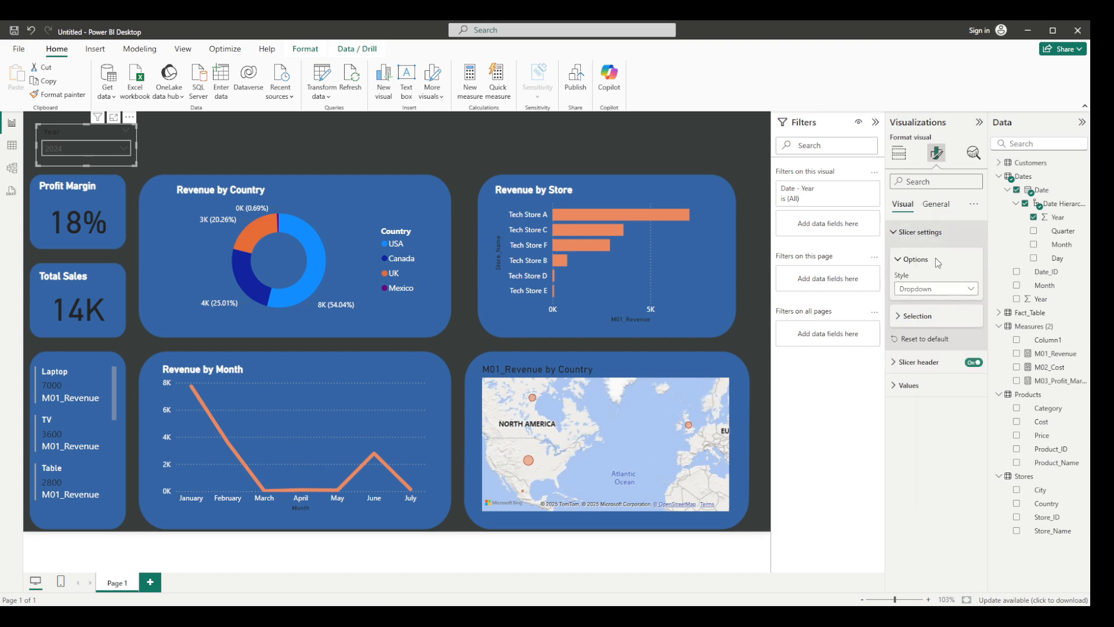
pyautogui.click(897, 386)
pyautogui.click(914, 489)
pyautogui.click(903, 300)
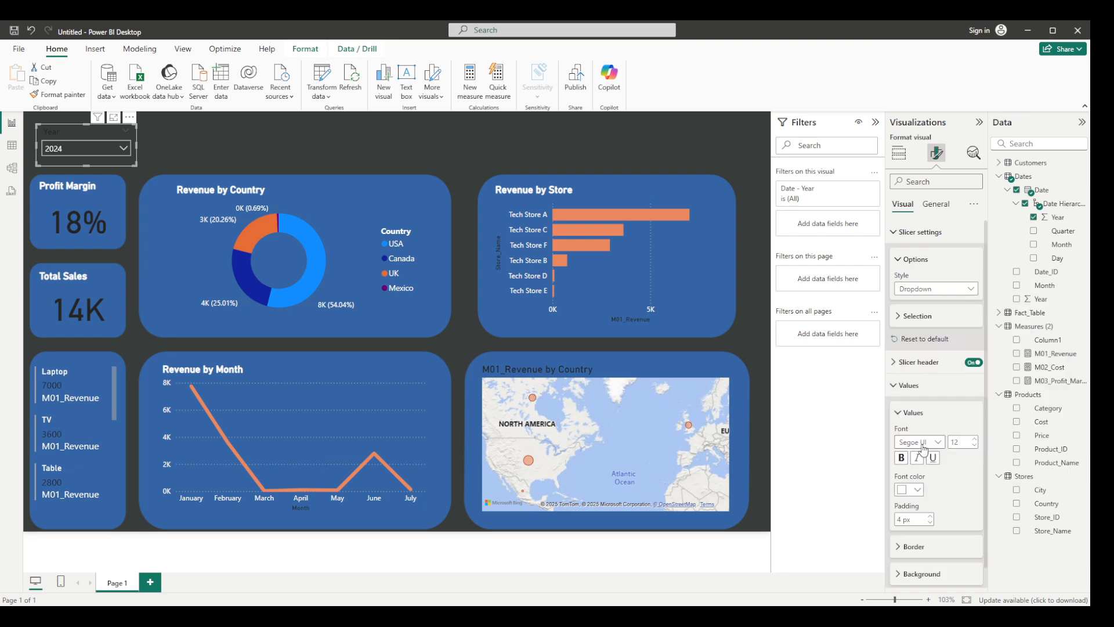
# Set the font color of the Year slicer's header to white.
pyautogui.scroll(-1, 922, 395)
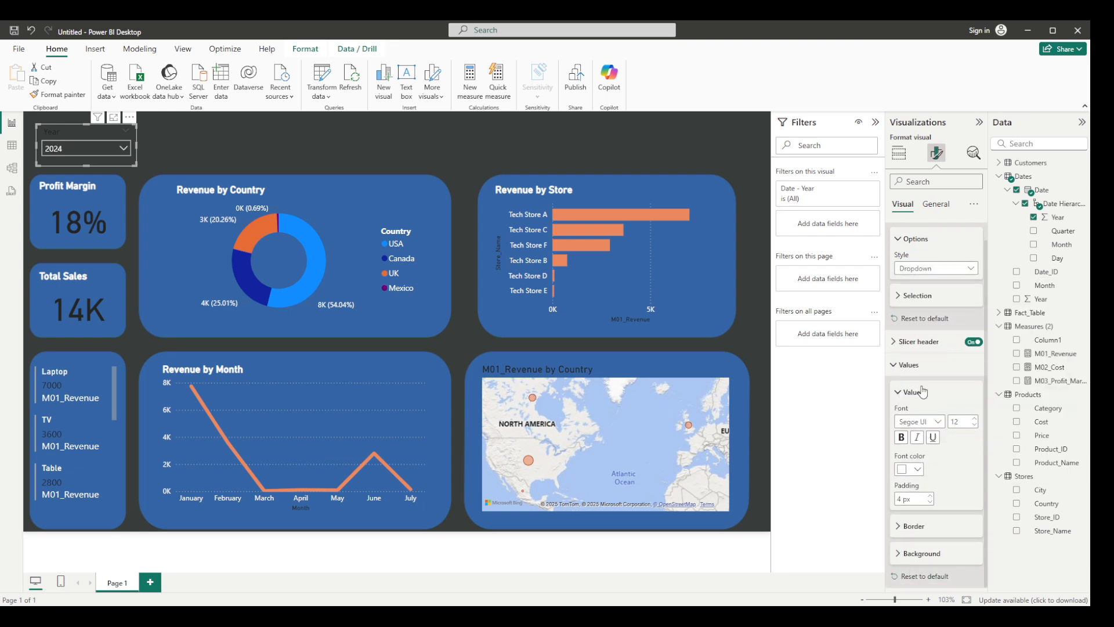
pyautogui.click(922, 366)
pyautogui.click(926, 343)
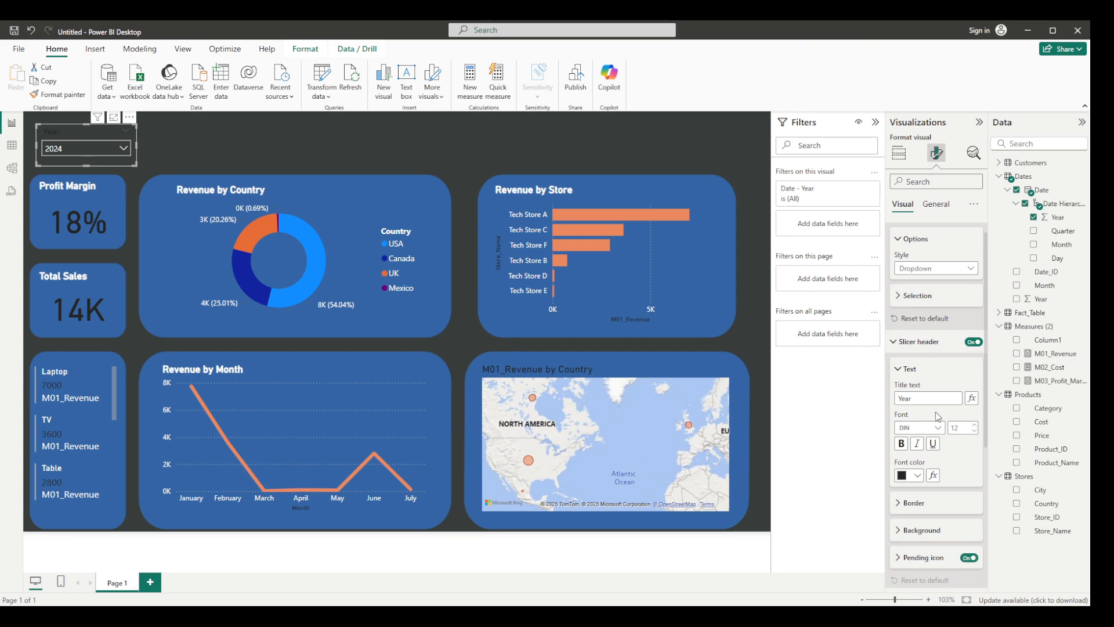
pyautogui.click(918, 477)
pyautogui.click(903, 290)
# Check the Year slicer's opened list and try a gray font color for its values.
pyautogui.click(123, 150)
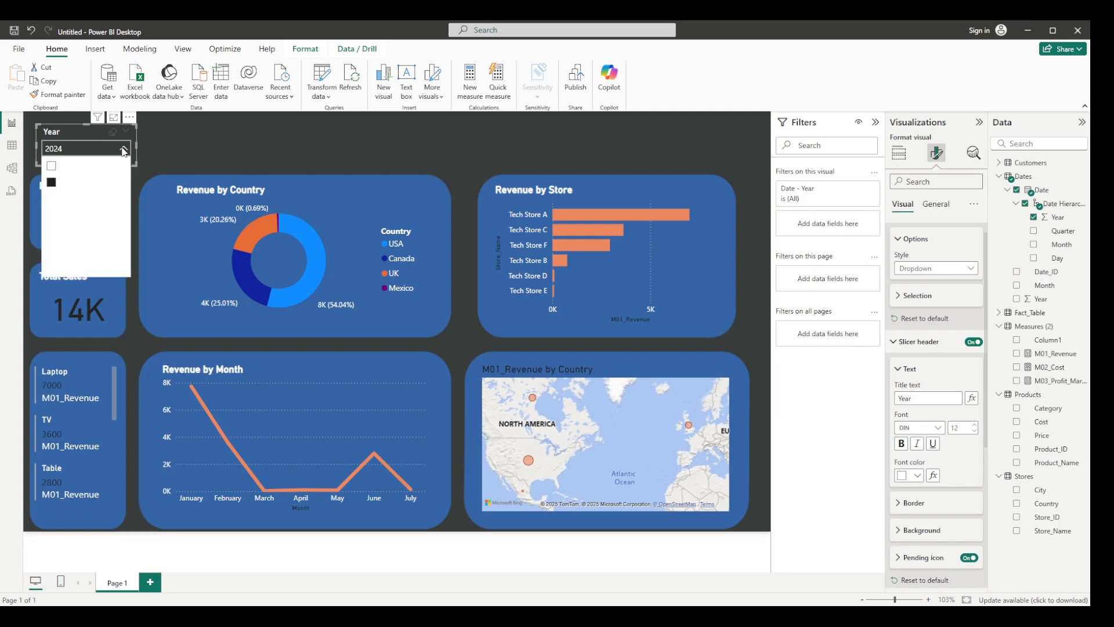
pyautogui.click(123, 150)
pyautogui.click(124, 151)
pyautogui.scroll(-4, 952, 429)
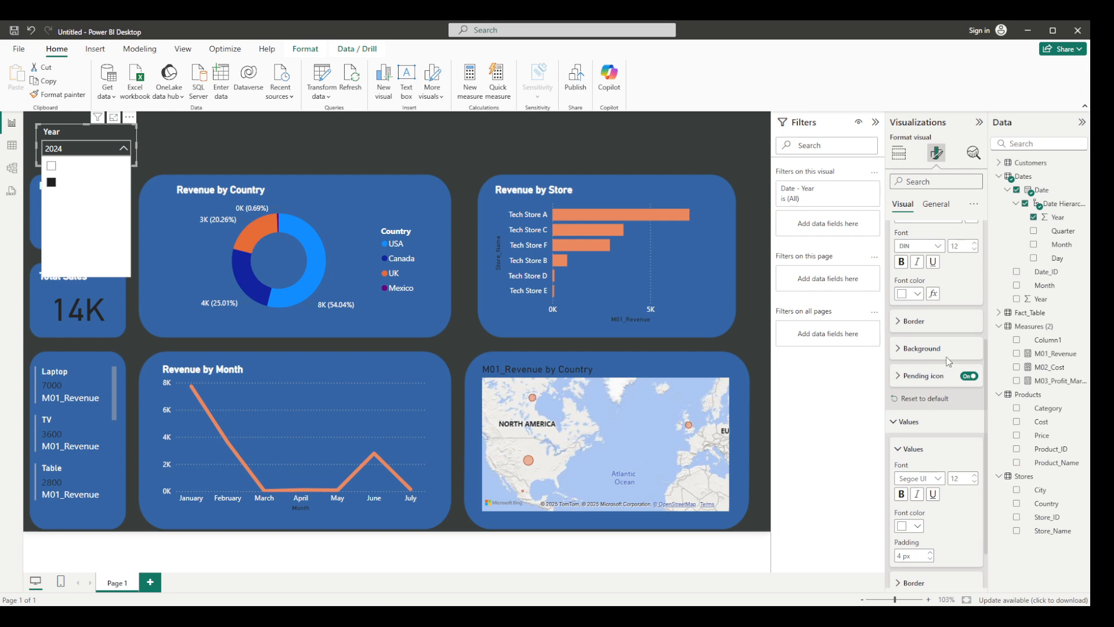
pyautogui.scroll(3, 948, 361)
pyautogui.scroll(1, 950, 376)
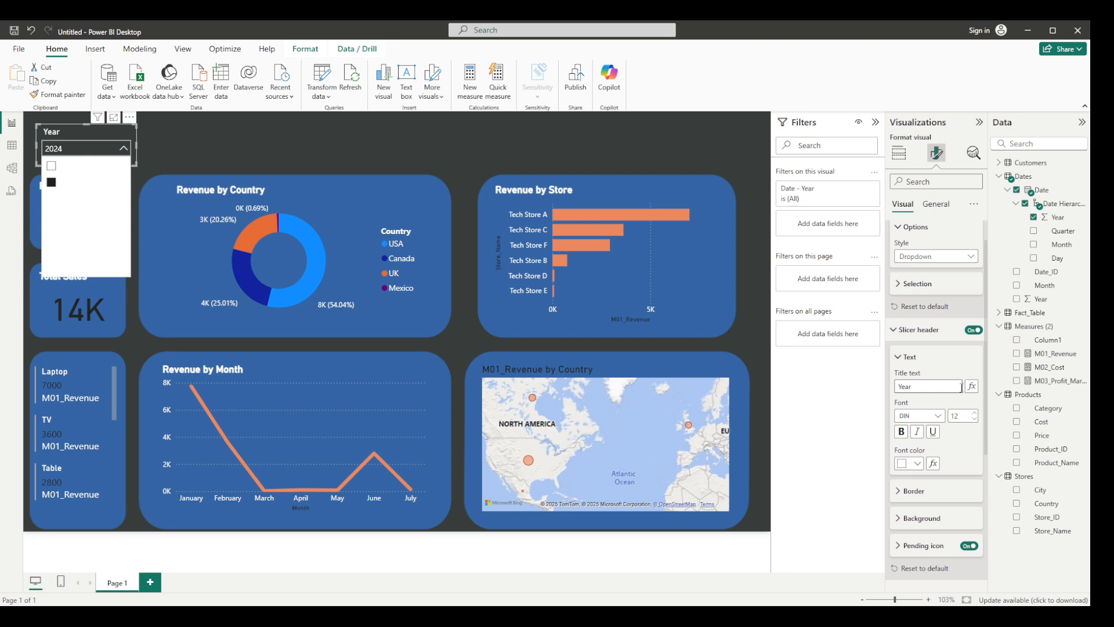
pyautogui.scroll(-3, 961, 388)
pyautogui.click(917, 469)
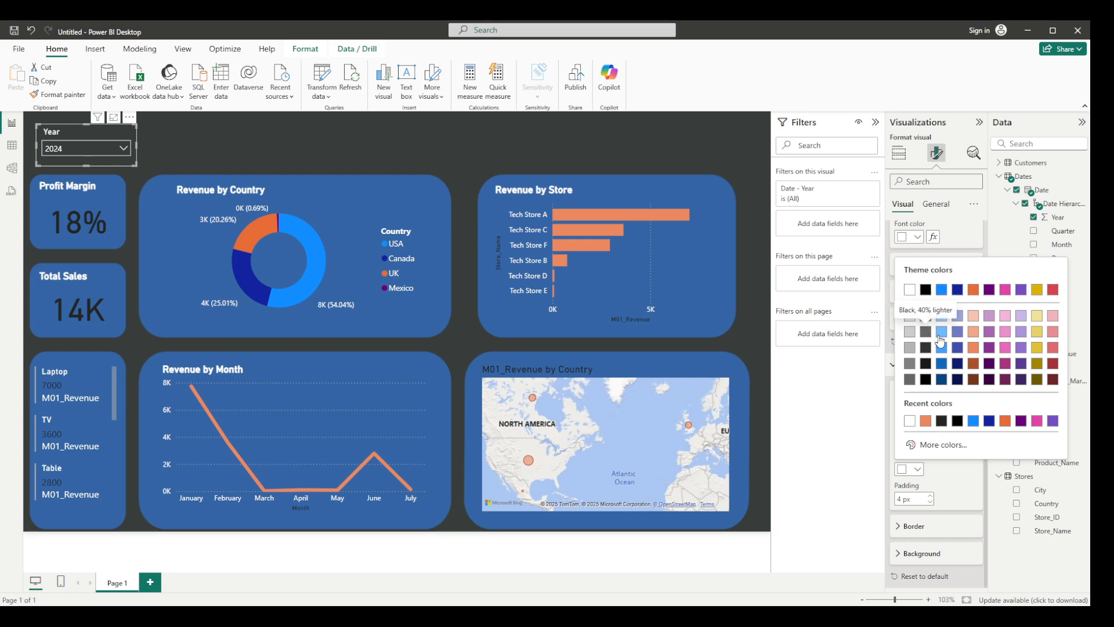
pyautogui.click(925, 317)
pyautogui.click(128, 152)
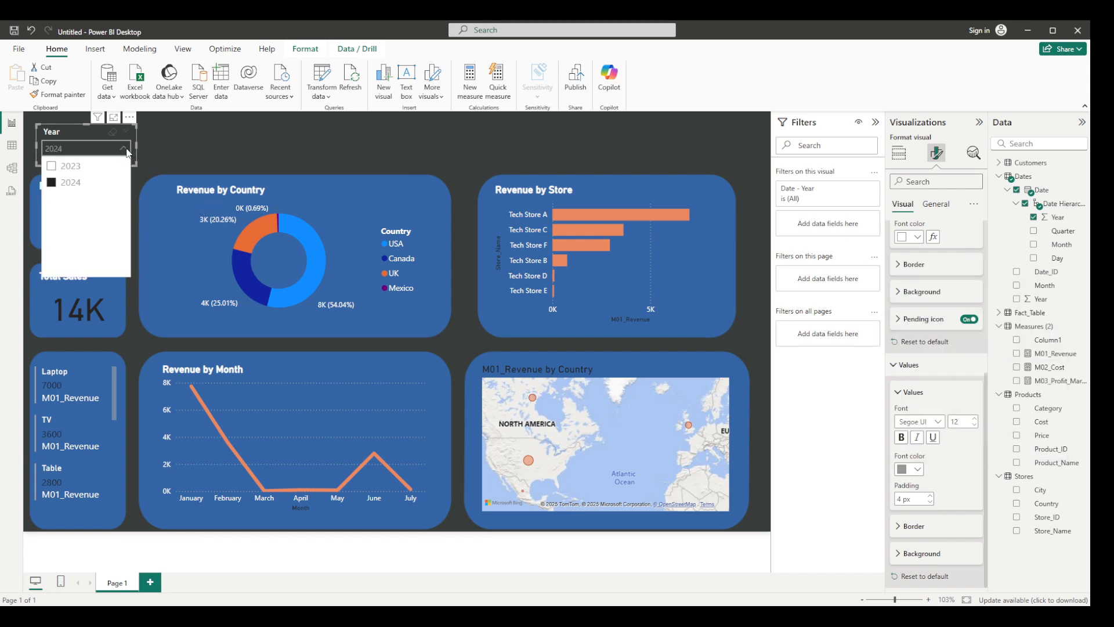
pyautogui.click(127, 150)
pyautogui.click(125, 149)
pyautogui.click(126, 149)
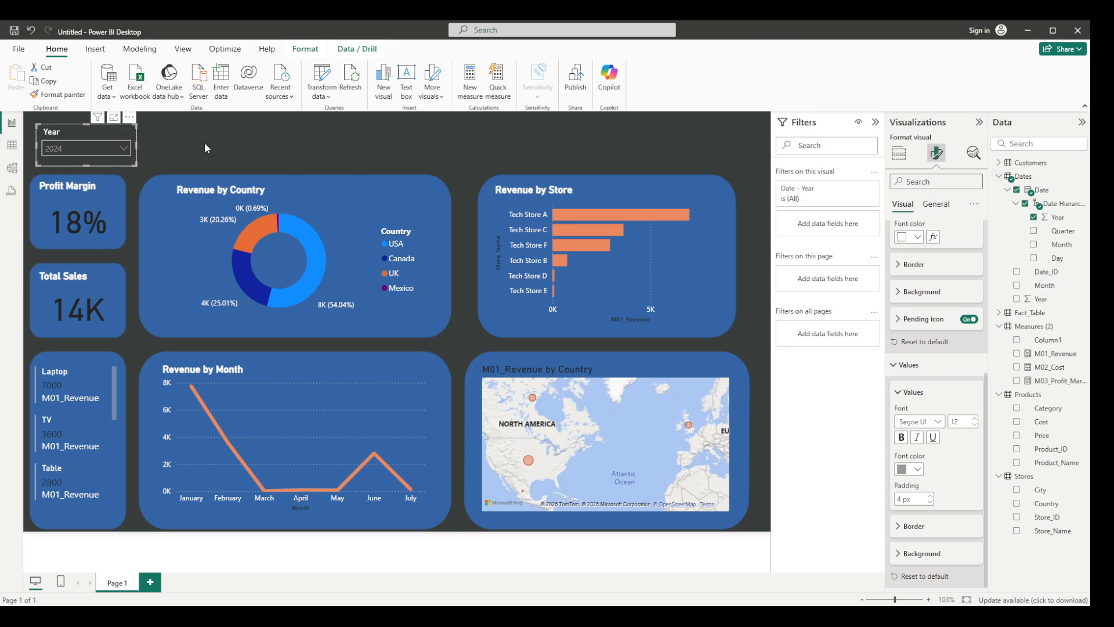
# Give the Year slicer's values a white font color and a dark gray background.
pyautogui.click(915, 467)
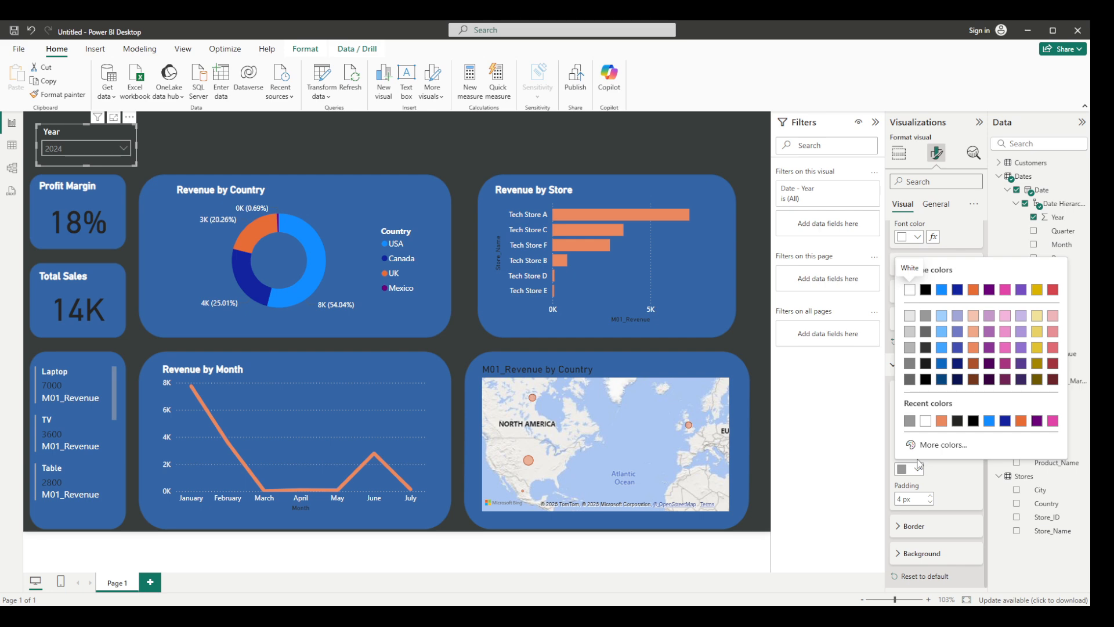
pyautogui.click(927, 423)
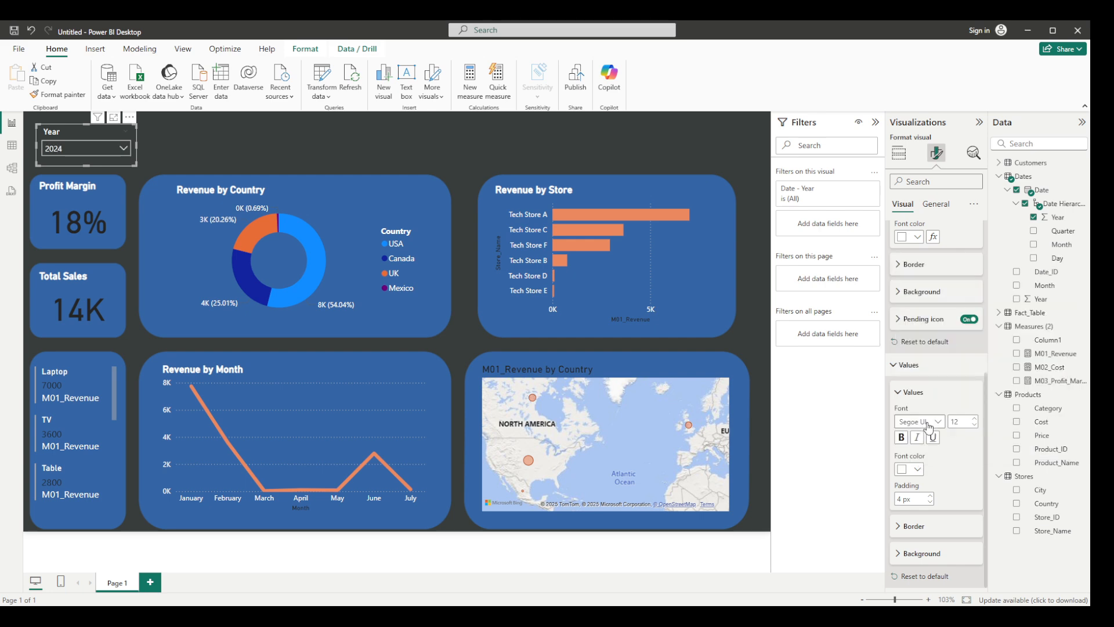
pyautogui.click(910, 554)
pyautogui.click(918, 554)
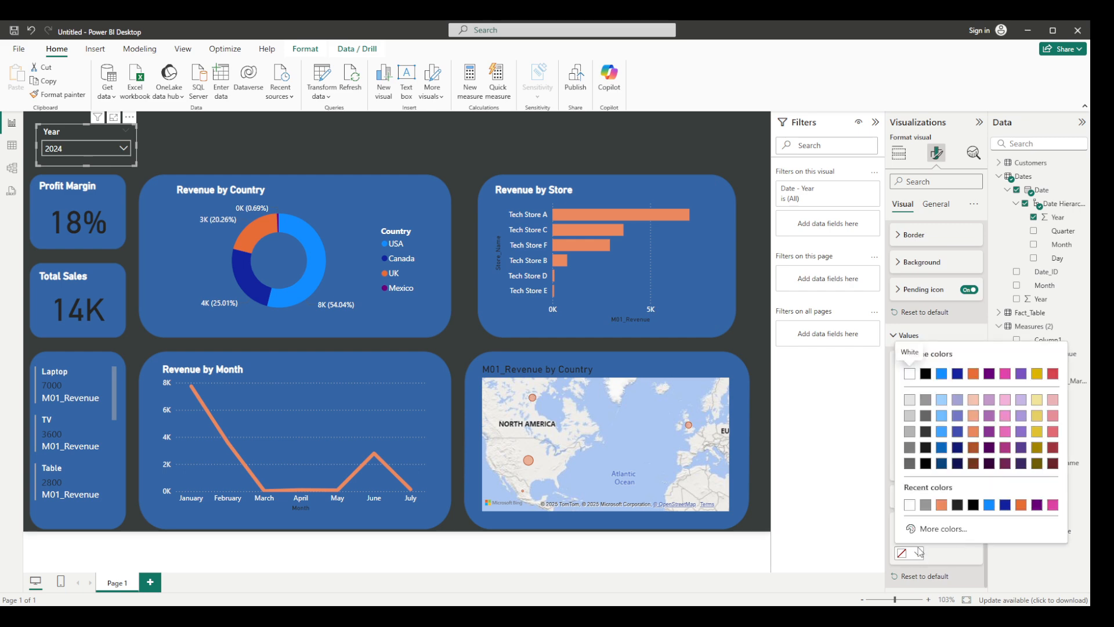
pyautogui.click(927, 432)
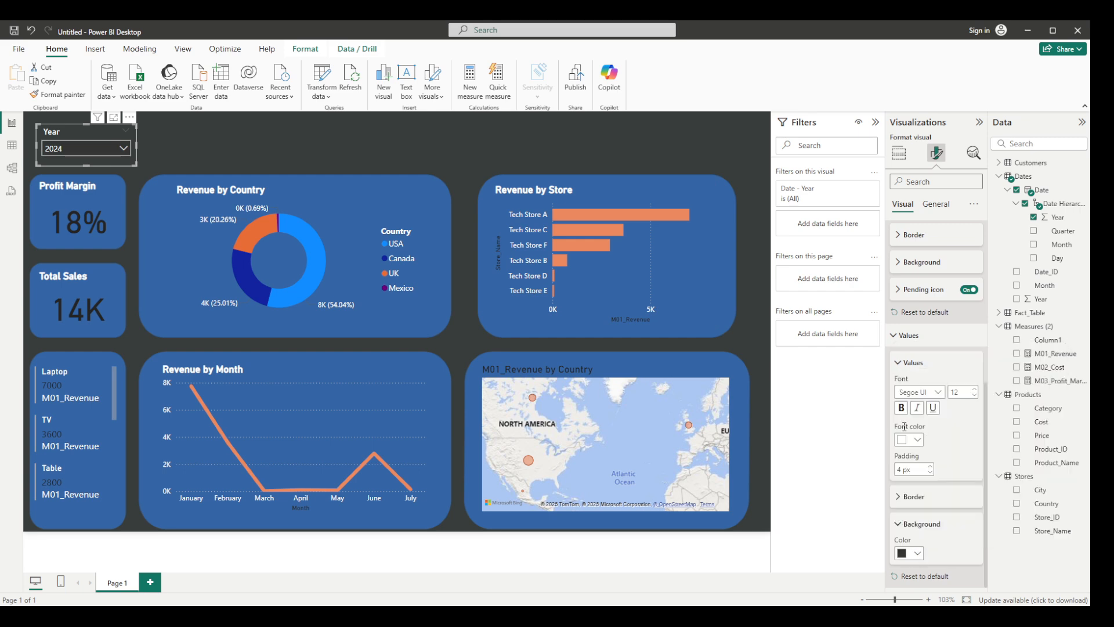
# Try a lighter gray and a near-black background for the Year slicer's values, then return it to dark gray.
pyautogui.click(124, 149)
pyautogui.click(124, 149)
pyautogui.click(914, 553)
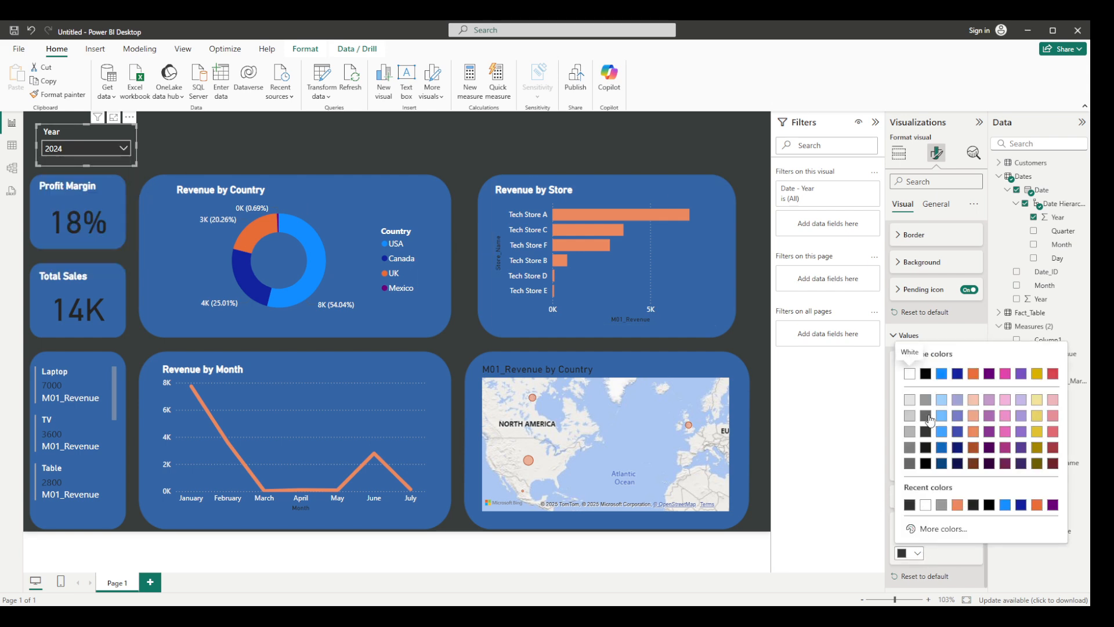
pyautogui.click(930, 419)
pyautogui.click(914, 553)
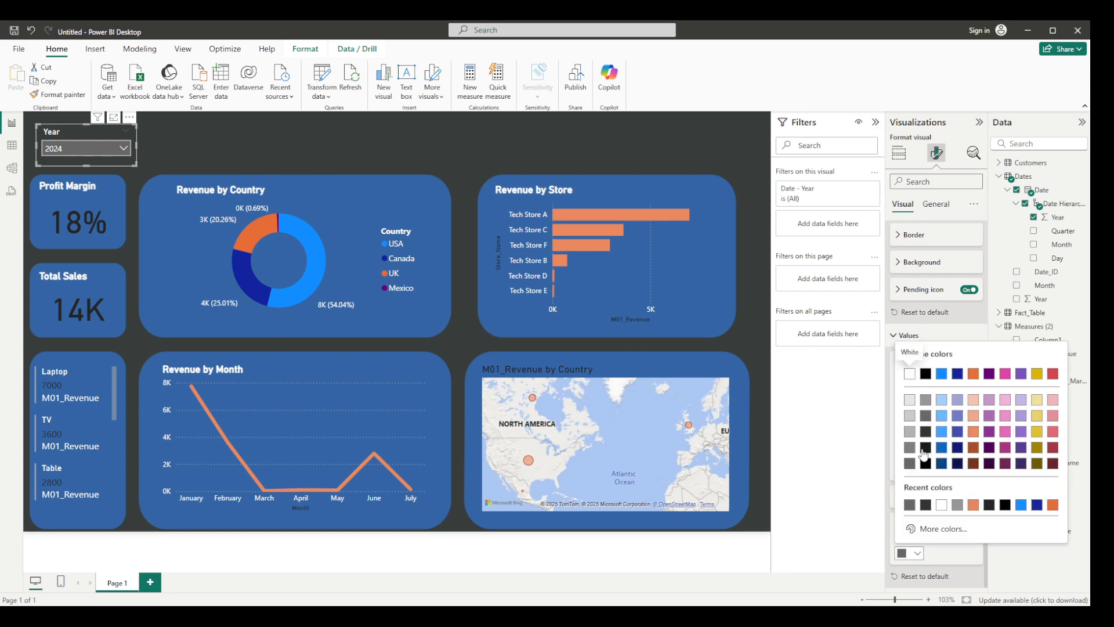
pyautogui.click(925, 451)
pyautogui.click(919, 554)
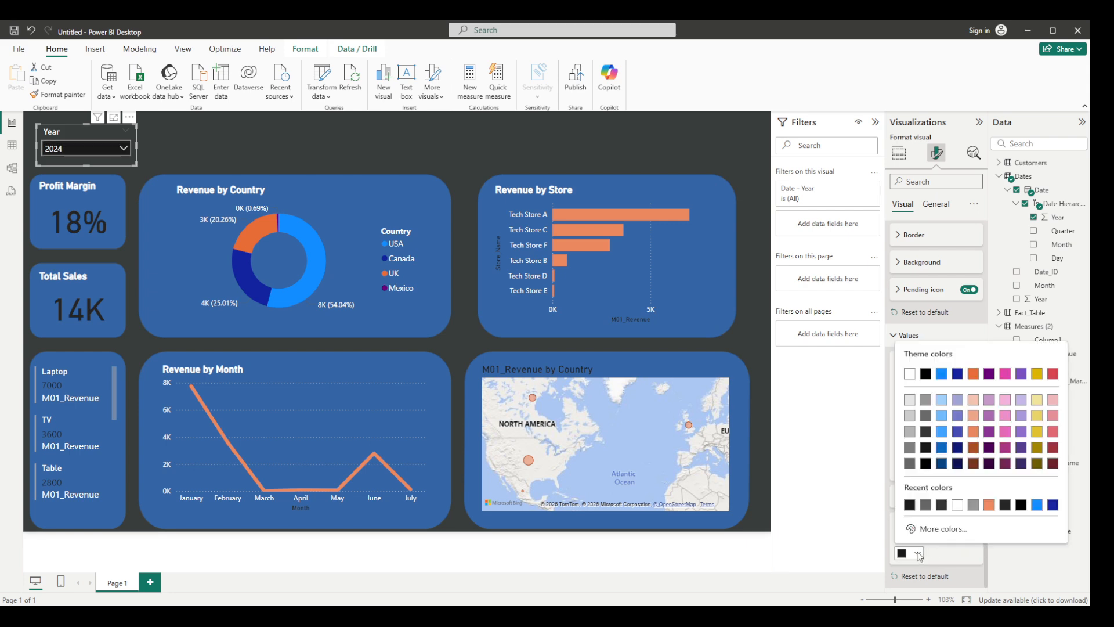
pyautogui.click(928, 433)
pyautogui.click(294, 146)
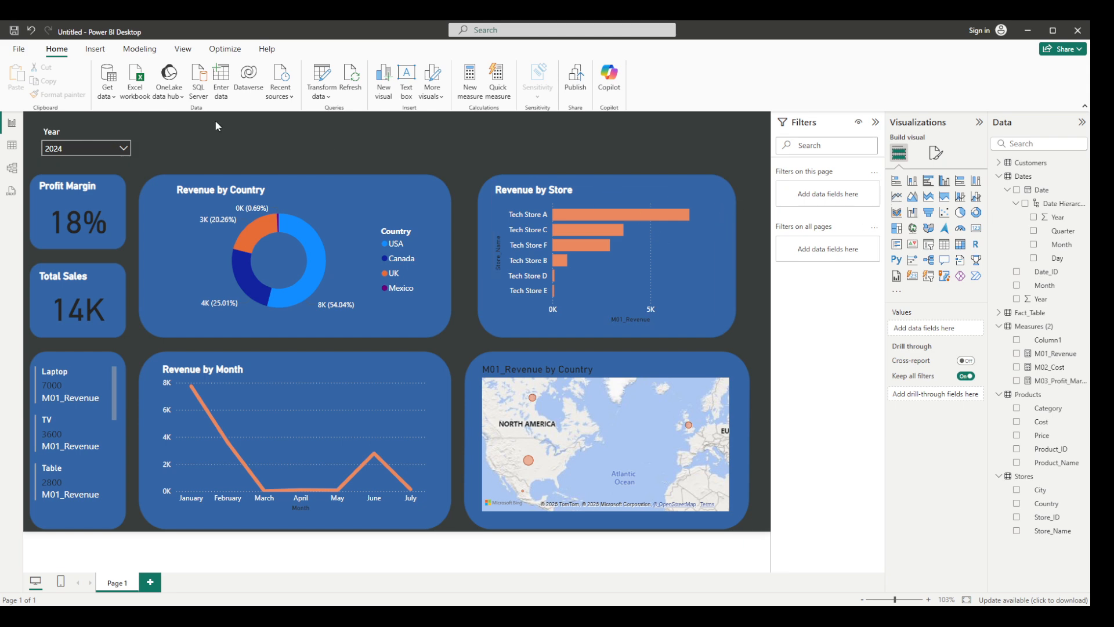
# Duplicate the Year slicer twice and place the copies side by side above the Revenue by Store chart.
pyautogui.click(106, 127)
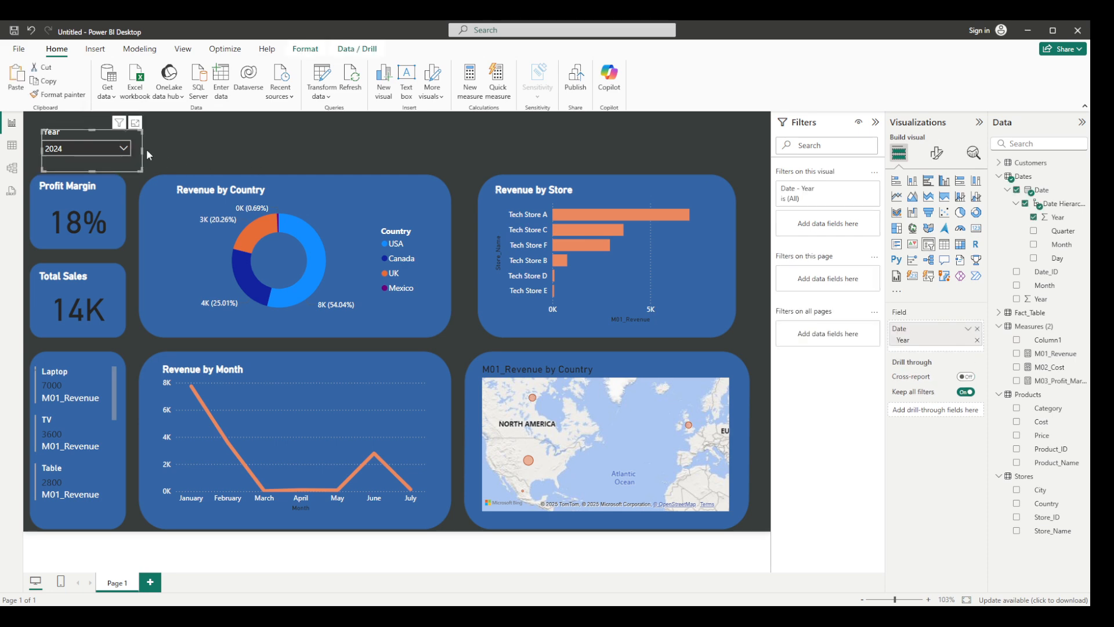
pyautogui.hotkey('ctrl', 'v')
pyautogui.moveTo(90, 136); pyautogui.dragTo(671, 128)
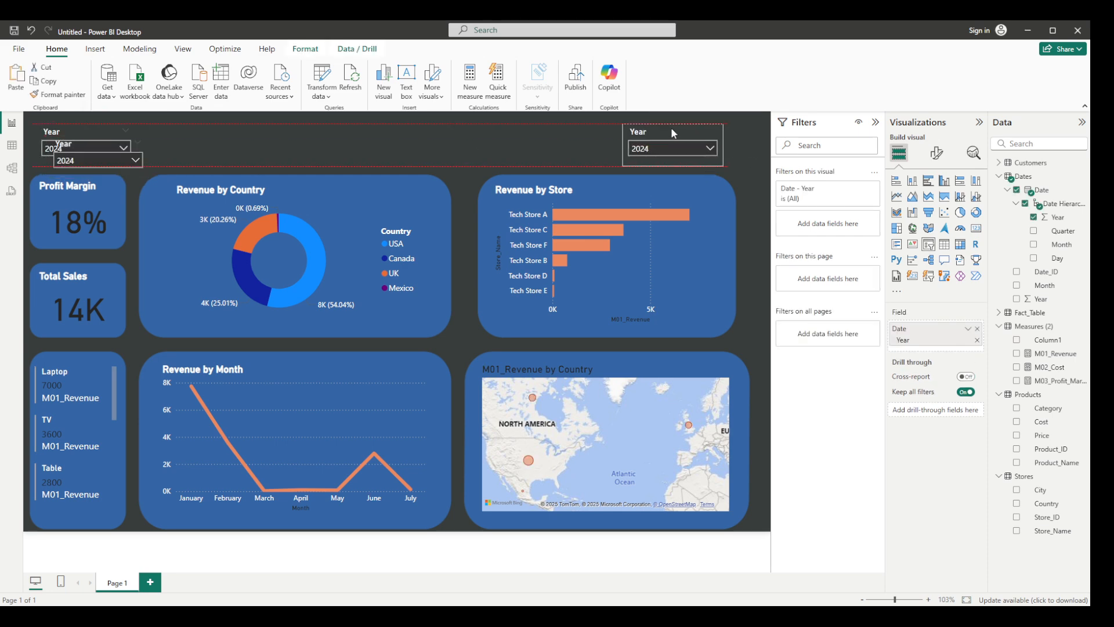
pyautogui.moveTo(96, 143); pyautogui.dragTo(582, 133)
pyautogui.moveTo(694, 126); pyautogui.dragTo(715, 126)
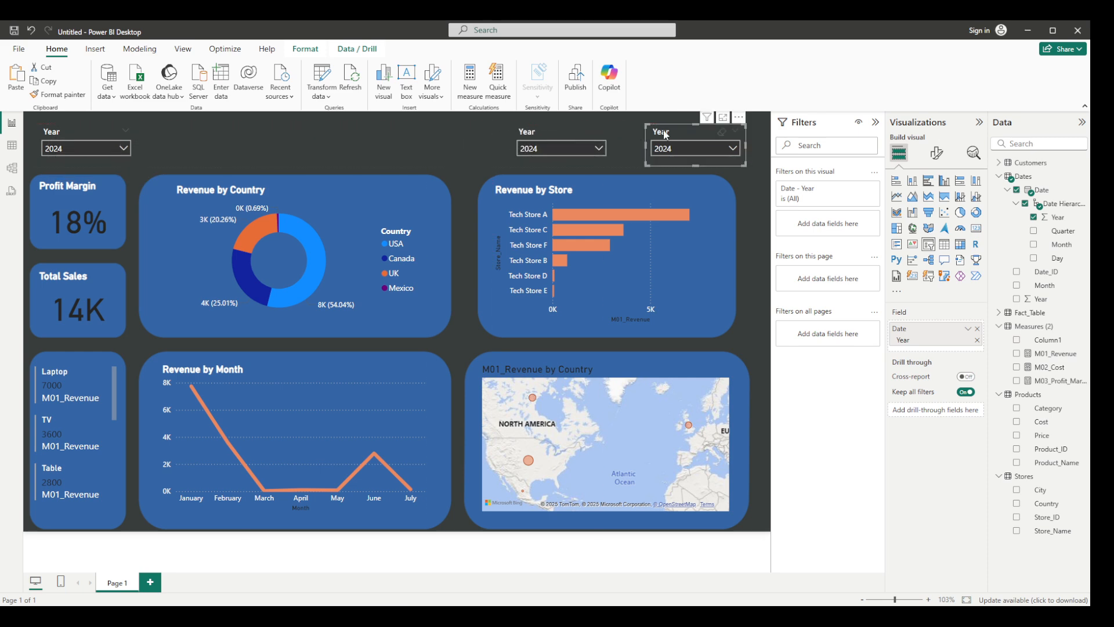
pyautogui.moveTo(590, 129); pyautogui.dragTo(601, 128)
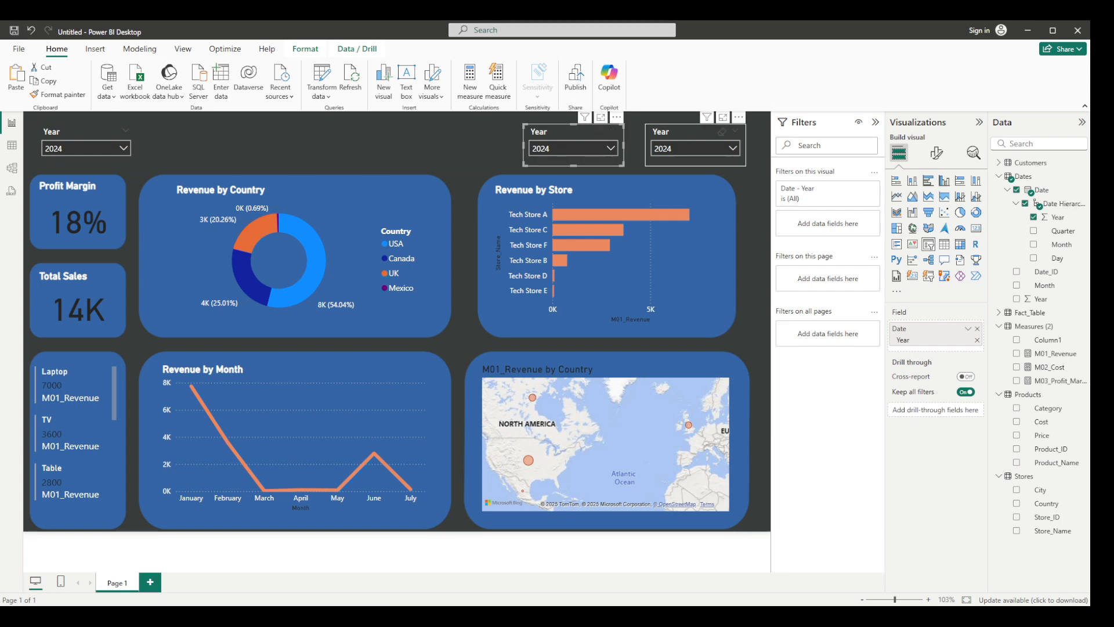
# Replace the Year field with Date in the outermost slicer copy above the Revenue by Store chart and check its list of dates.
pyautogui.click(676, 125)
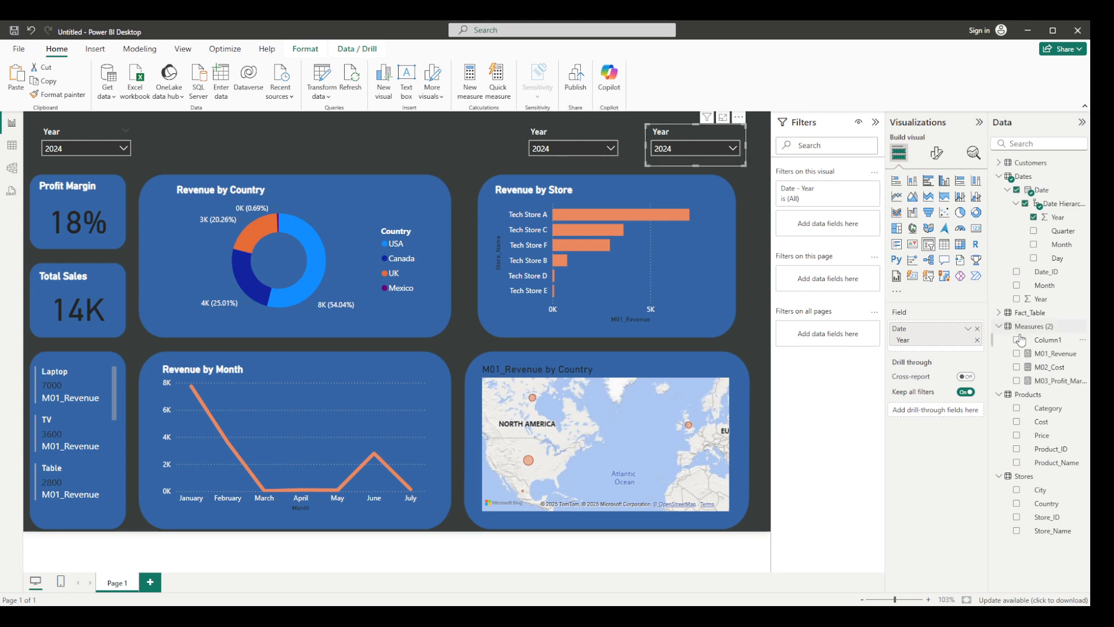
pyautogui.click(977, 340)
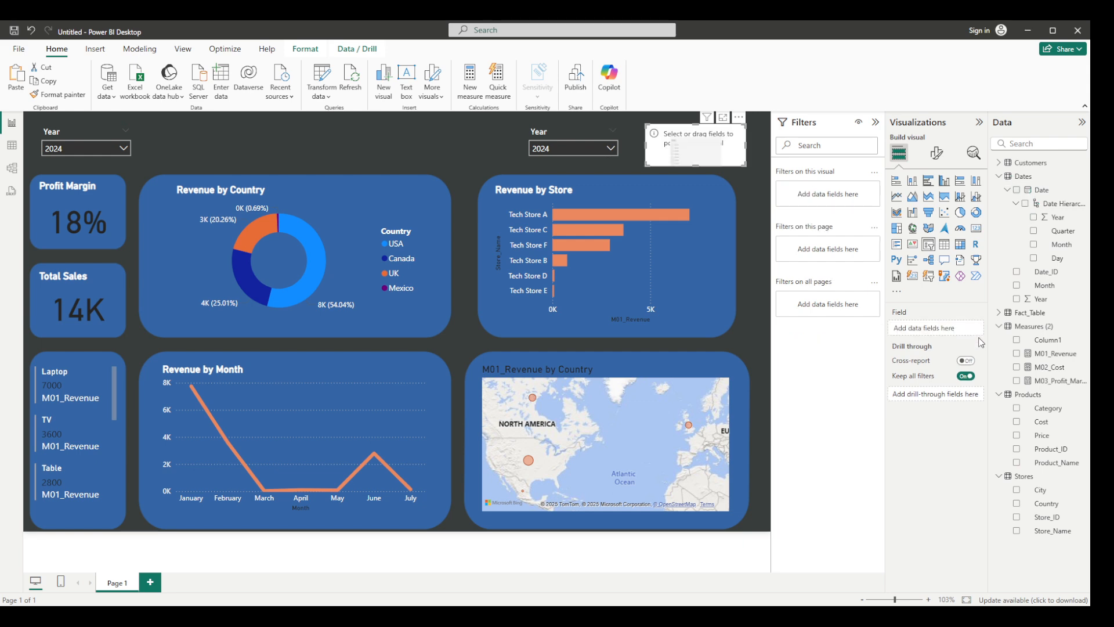
pyautogui.click(1017, 189)
pyautogui.click(684, 150)
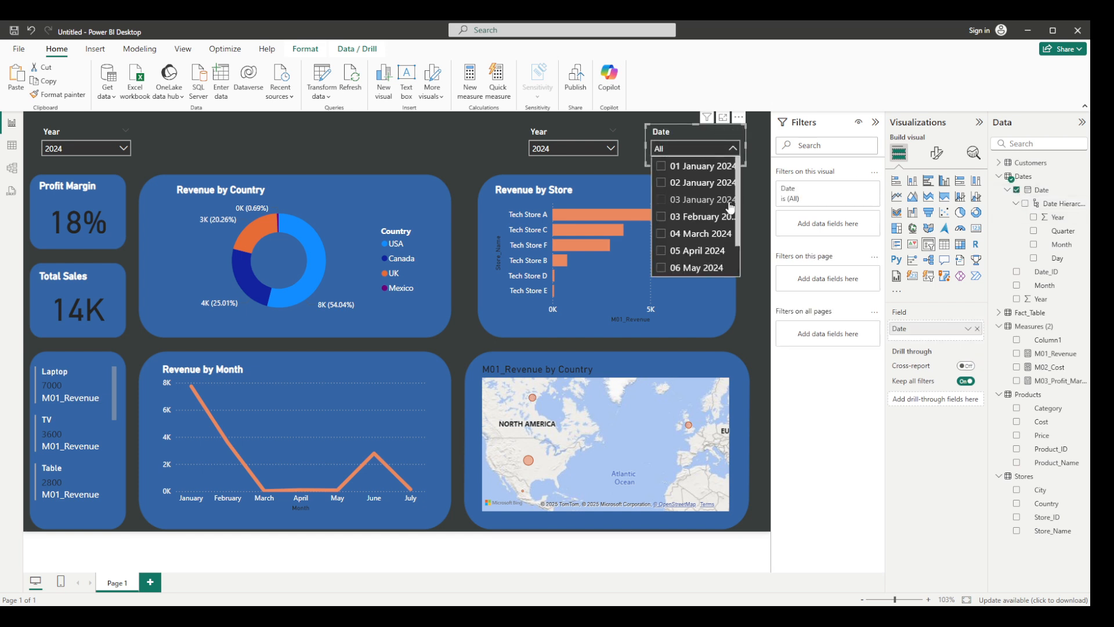
pyautogui.moveTo(736, 186)
pyautogui.mouseDown()
pyautogui.moveTo(736, 199)
pyautogui.moveTo(736, 169)
pyautogui.mouseUp()
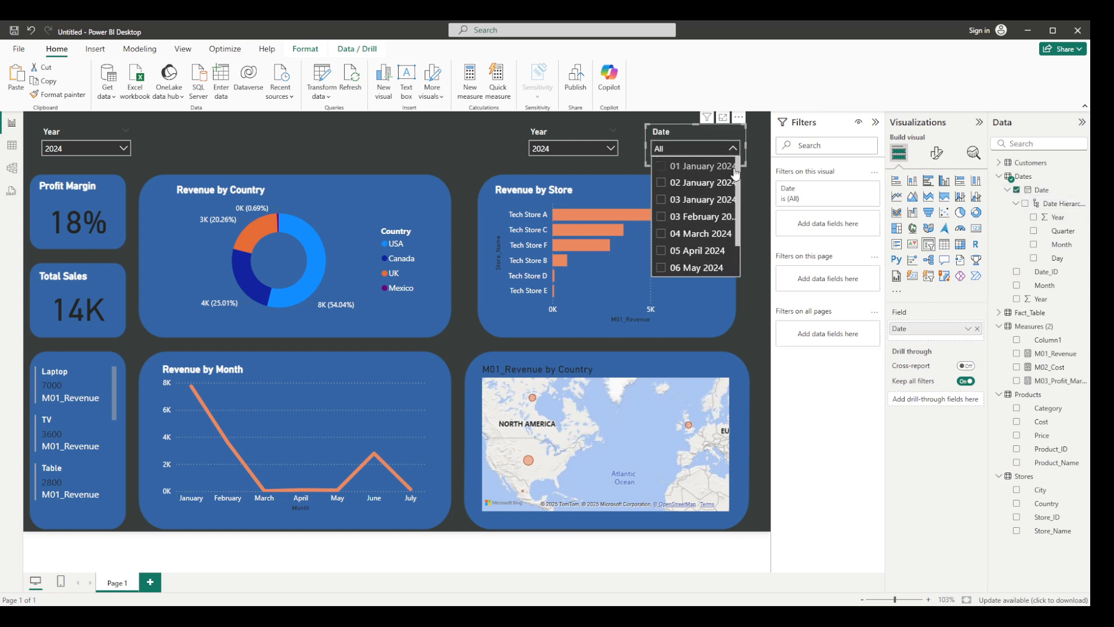
# Replace the Year field with the Products table's Category field in the slicer copy beside the Date slicer.
pyautogui.click(565, 132)
pyautogui.click(564, 131)
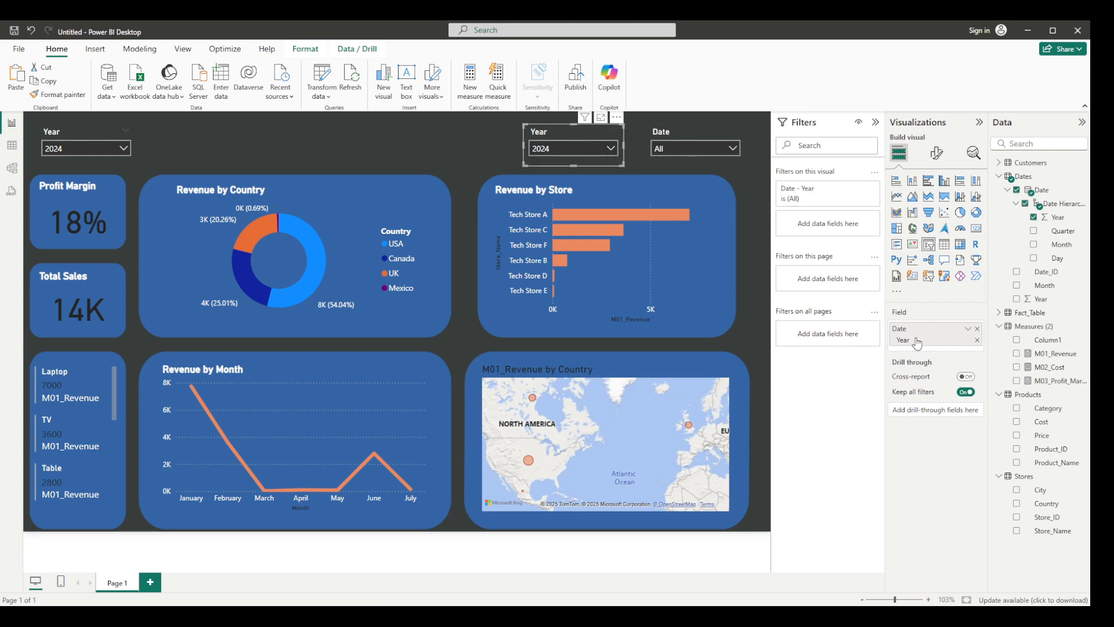
pyautogui.click(978, 329)
pyautogui.click(1026, 144)
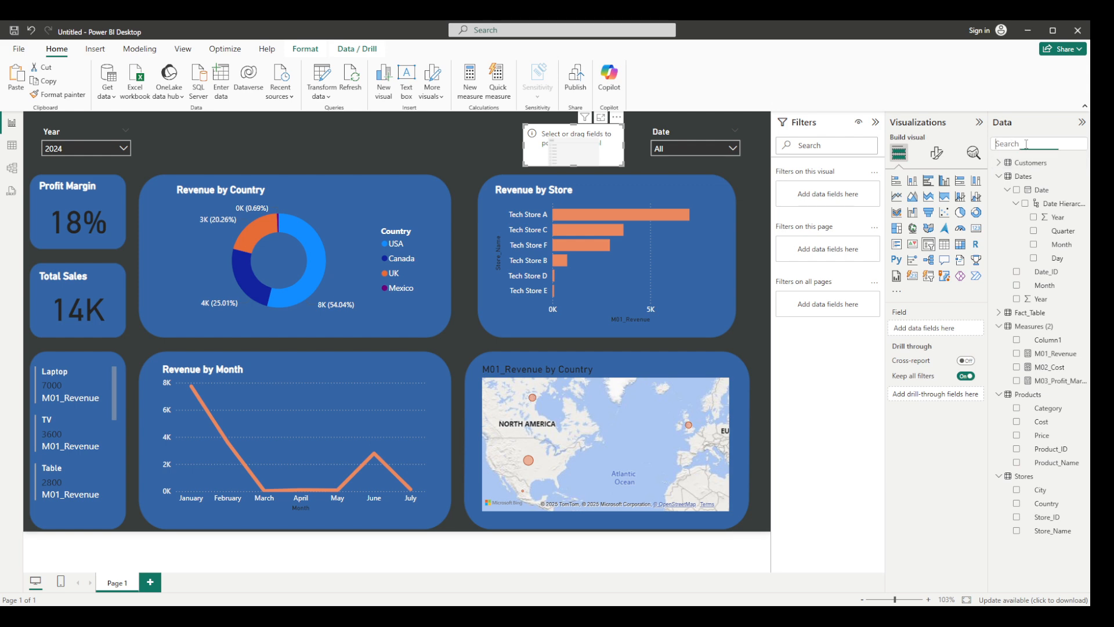
pyautogui.write('cate')
pyautogui.click(1017, 177)
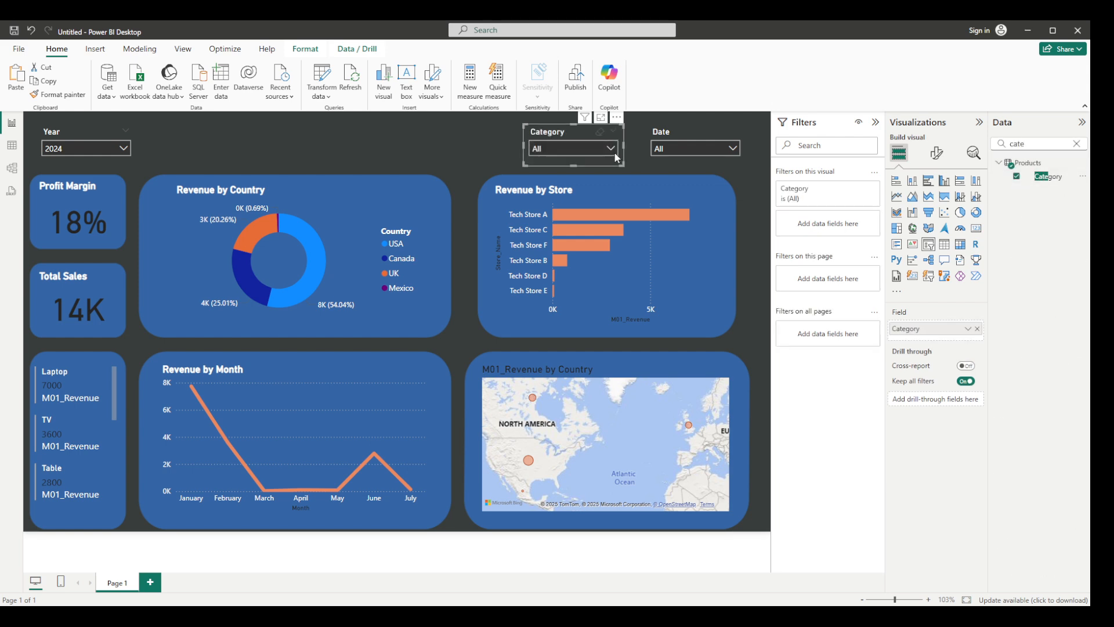
# Test the Category slicer by selecting Accessories and clearing the selection again.
pyautogui.click(612, 149)
pyautogui.click(572, 166)
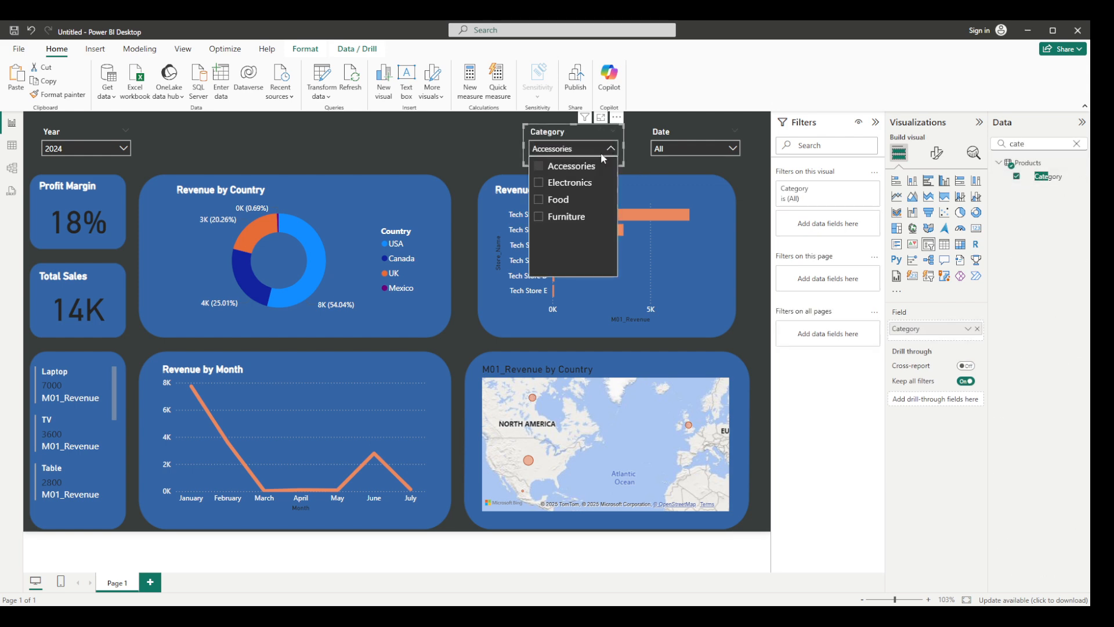
pyautogui.click(572, 166)
pyautogui.click(604, 149)
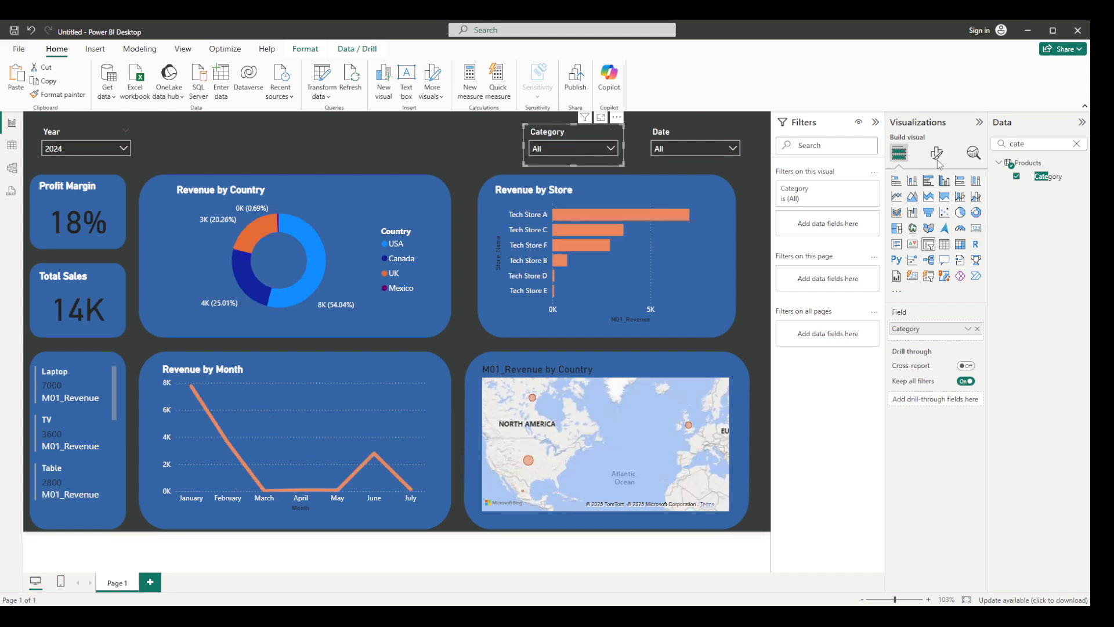
# Clear the field search and insert a widened text box reading "Sales Dashboard".
pyautogui.click(1076, 143)
pyautogui.click(414, 137)
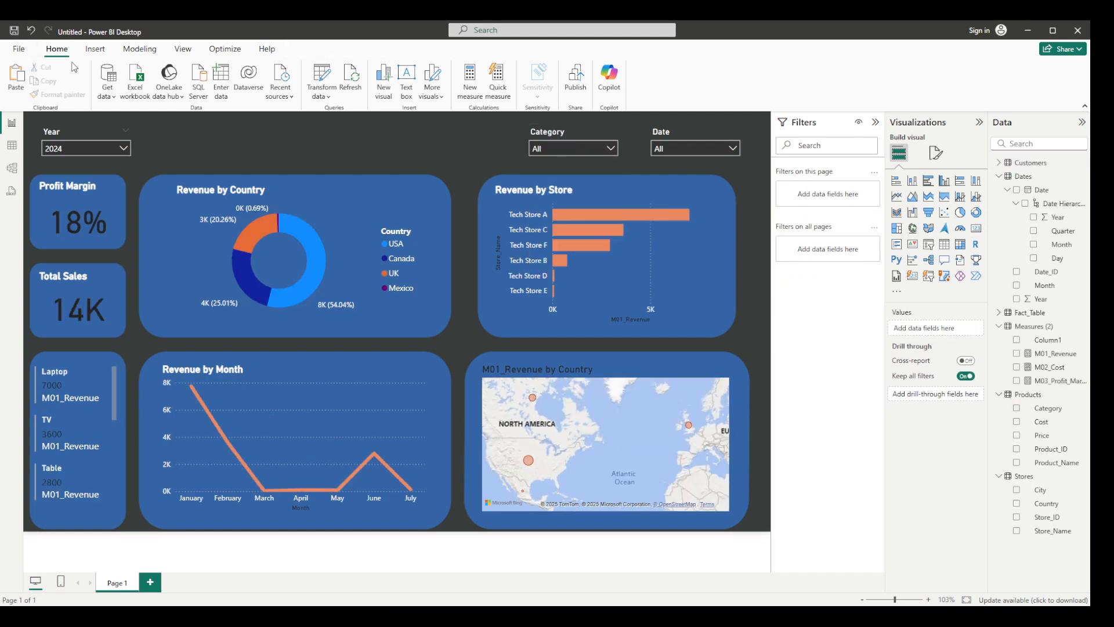
pyautogui.click(95, 49)
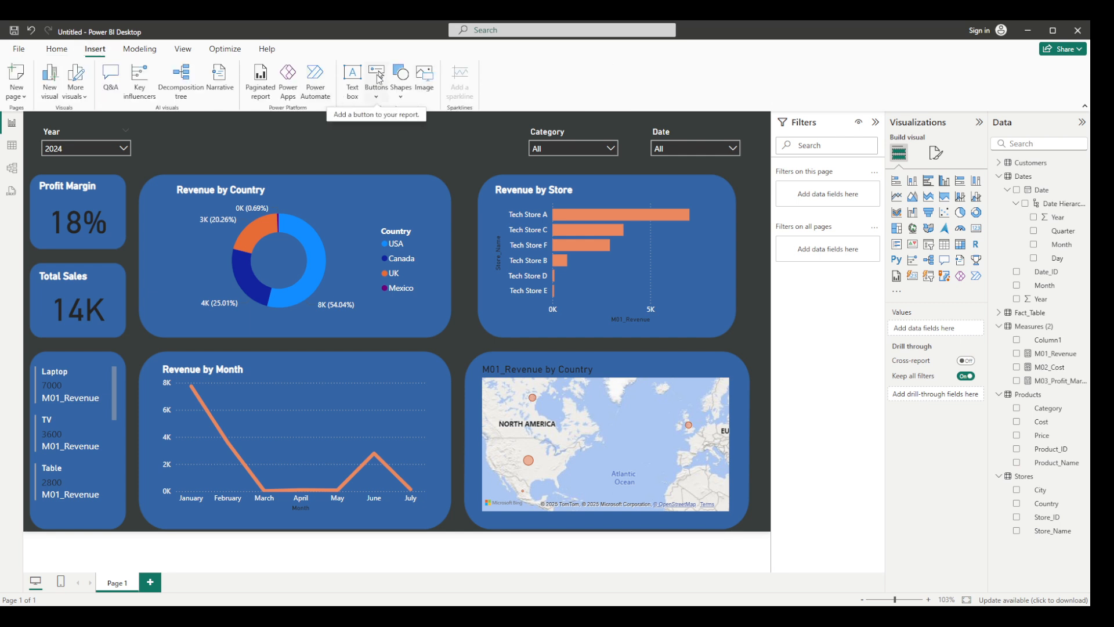
pyautogui.click(354, 76)
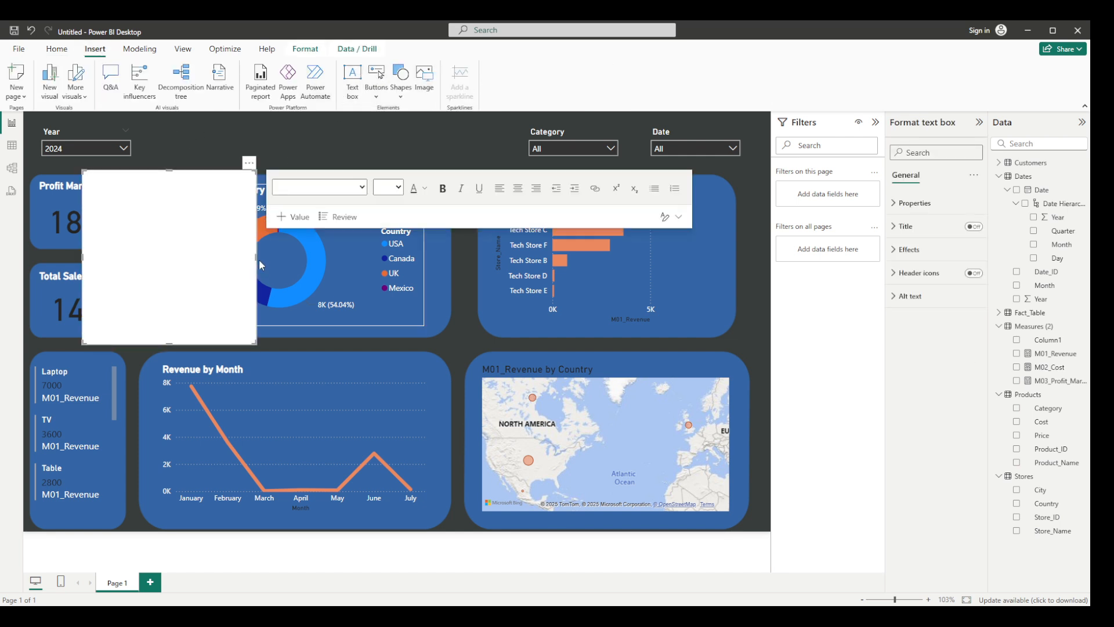
pyautogui.moveTo(256, 257); pyautogui.dragTo(539, 257)
pyautogui.click(244, 239)
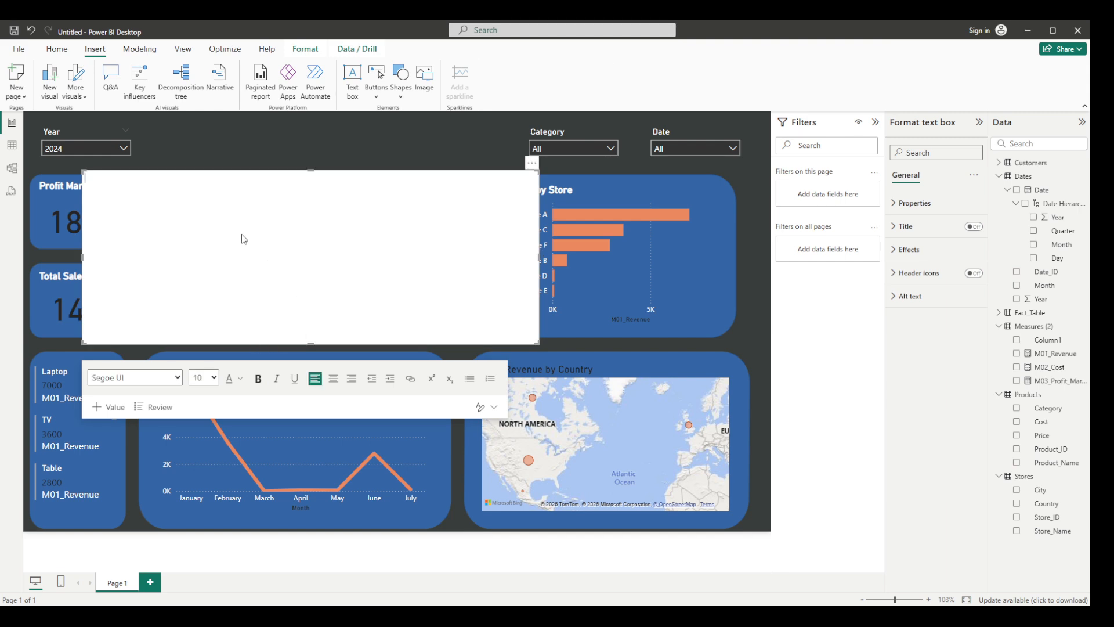
pyautogui.write('Sales Dashboard')
# Format the Sales Dashboard text as bold at size 18 and shrink its text box around it.
pyautogui.tripleClick(126, 179)
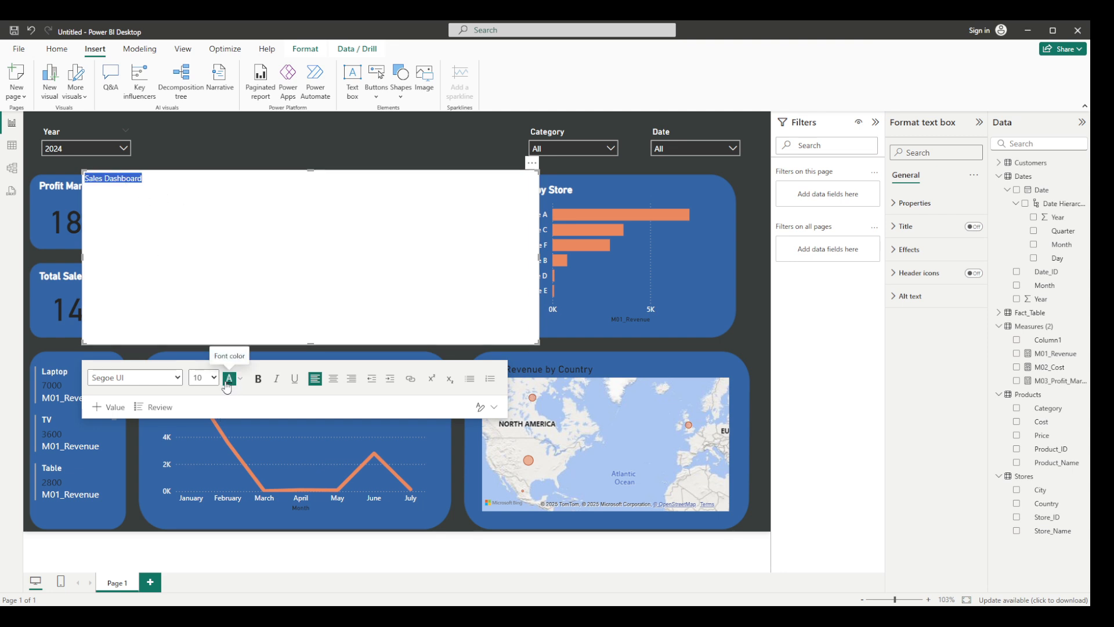
pyautogui.click(210, 200)
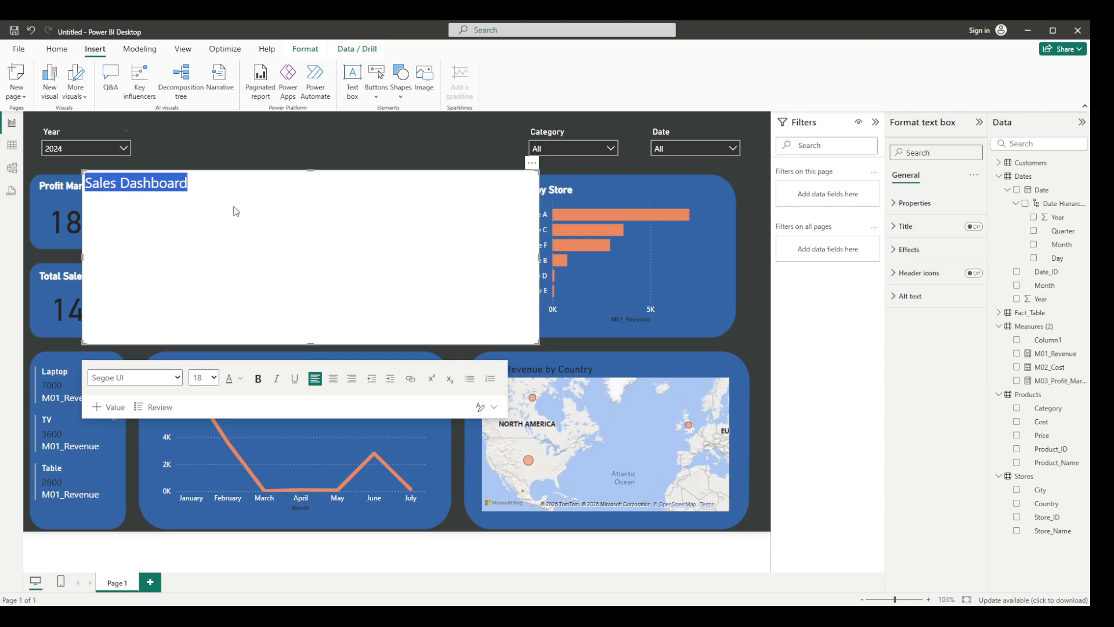
pyautogui.click(260, 383)
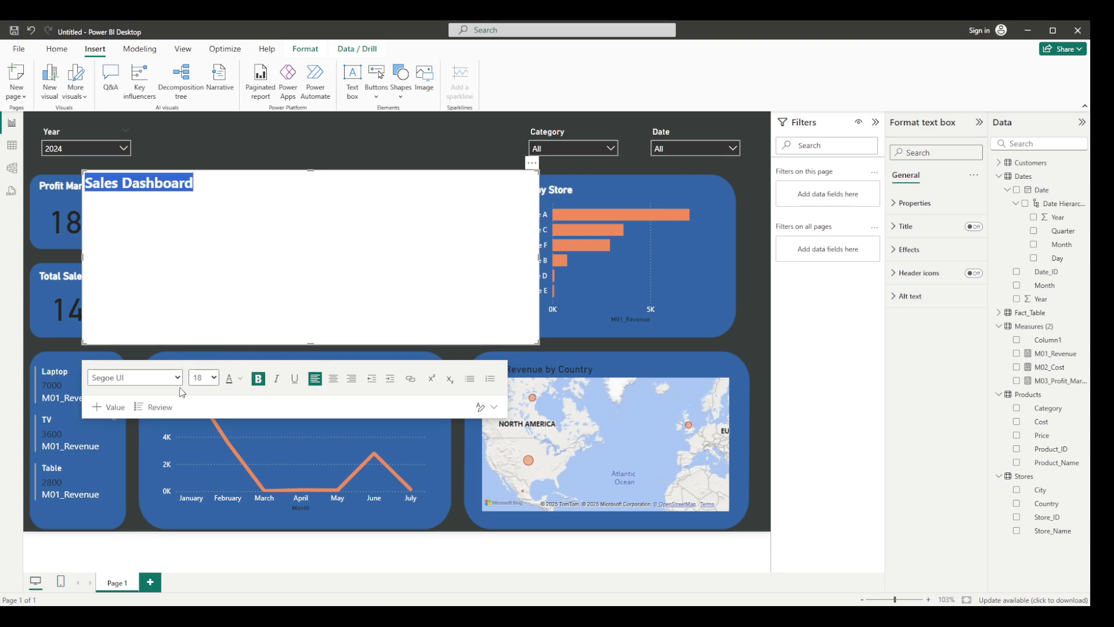
pyautogui.click(335, 251)
pyautogui.moveTo(537, 341); pyautogui.dragTo(298, 230)
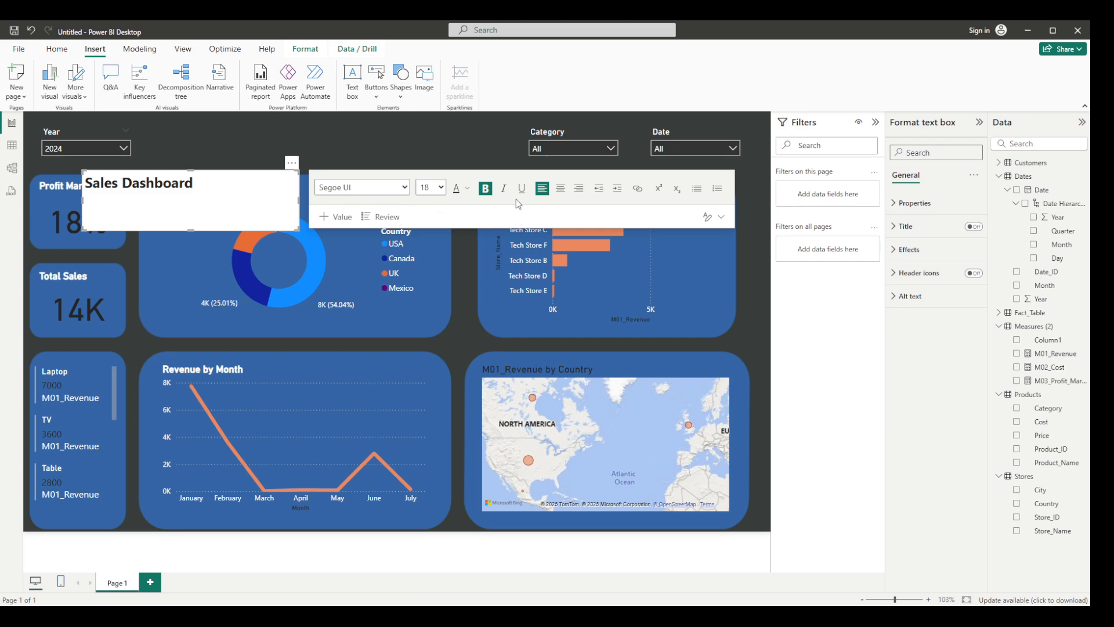
# Turn off the background of the Sales Dashboard text box.
pyautogui.click(721, 217)
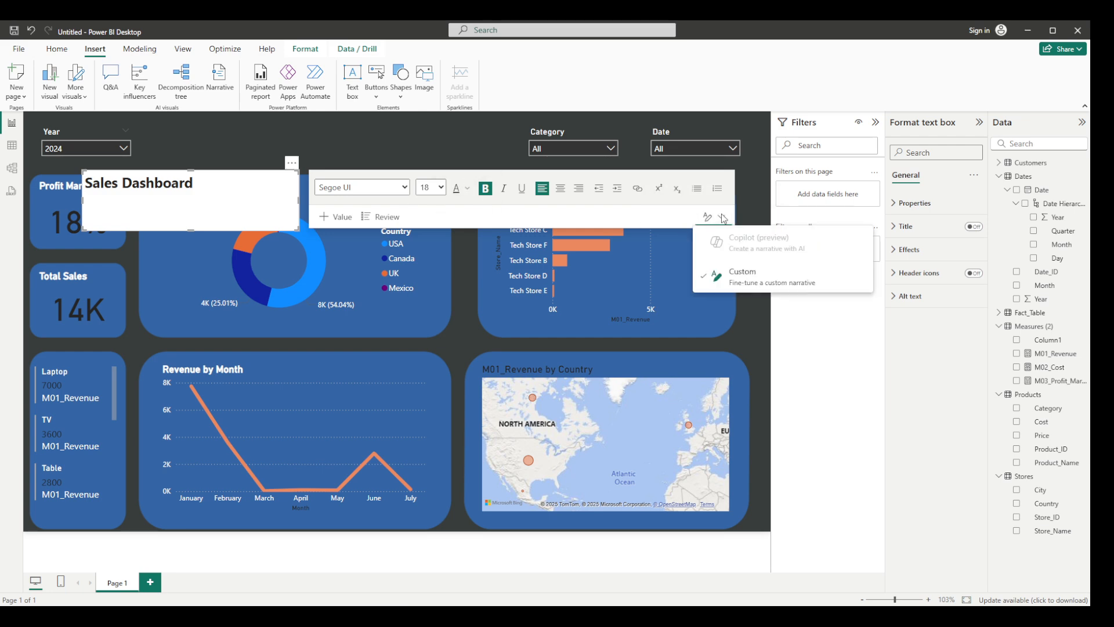
pyautogui.click(722, 218)
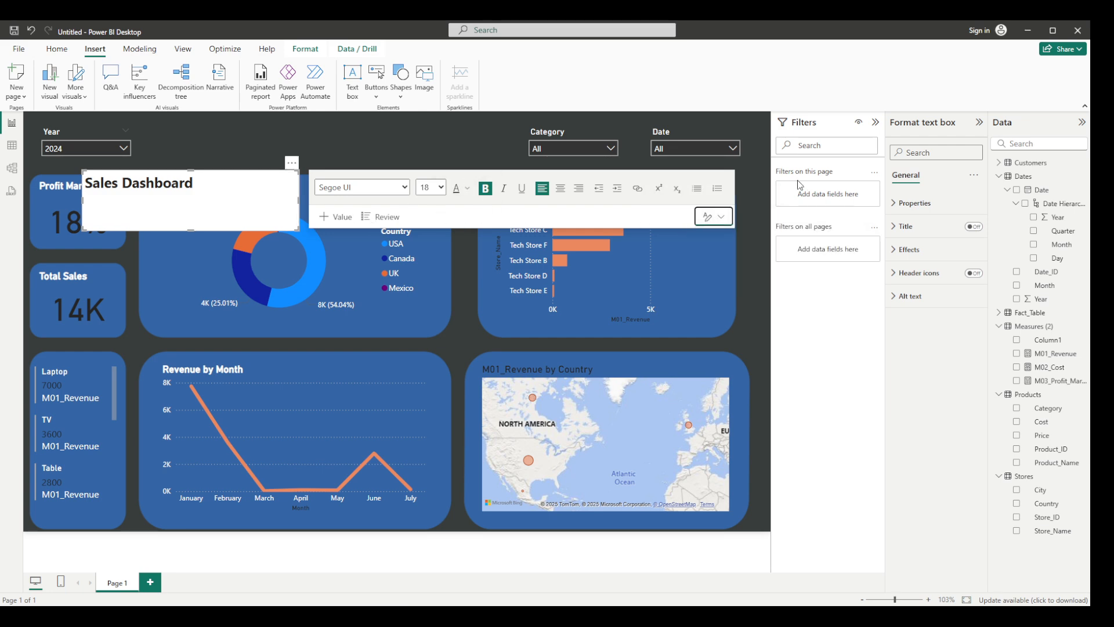
pyautogui.click(221, 211)
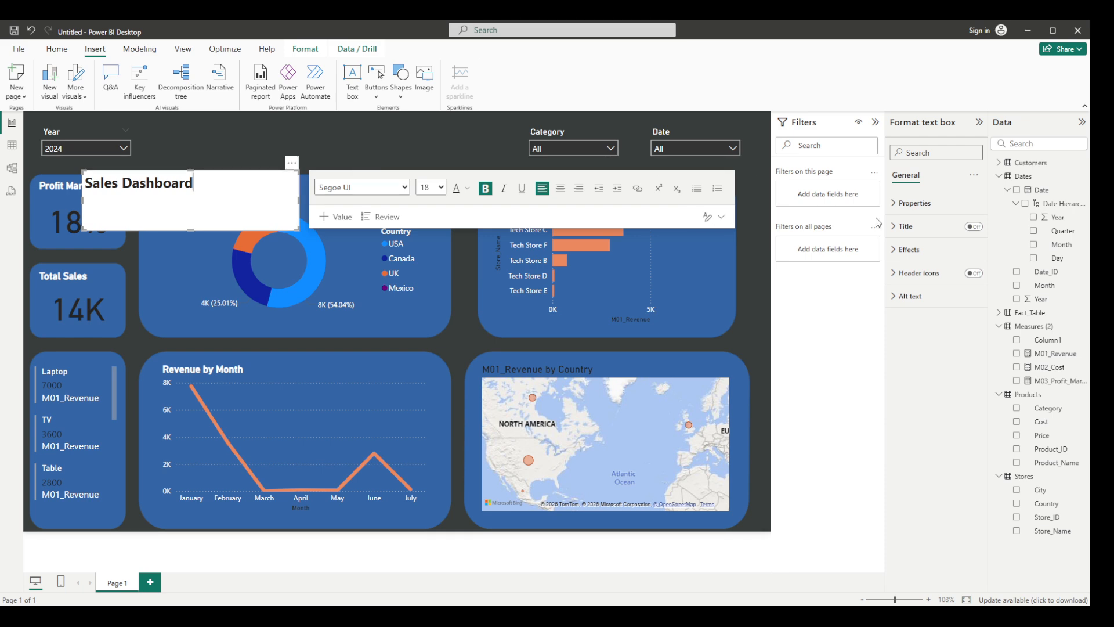
pyautogui.click(903, 250)
pyautogui.click(969, 277)
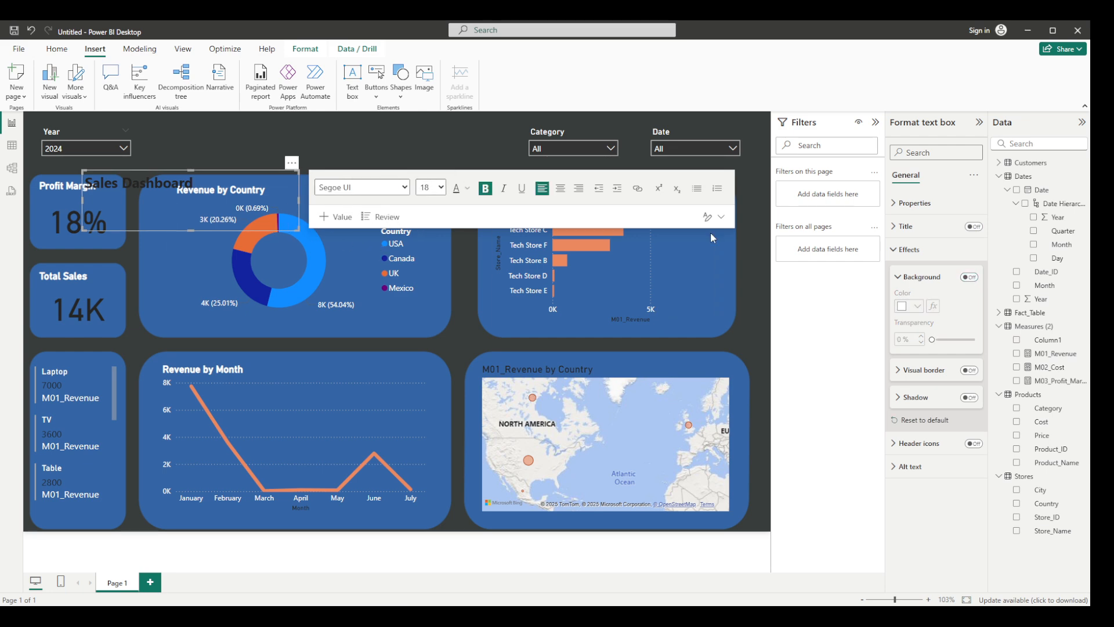
# Set the font color of the Sales Dashboard text to white.
pyautogui.click(462, 187)
pyautogui.click(467, 189)
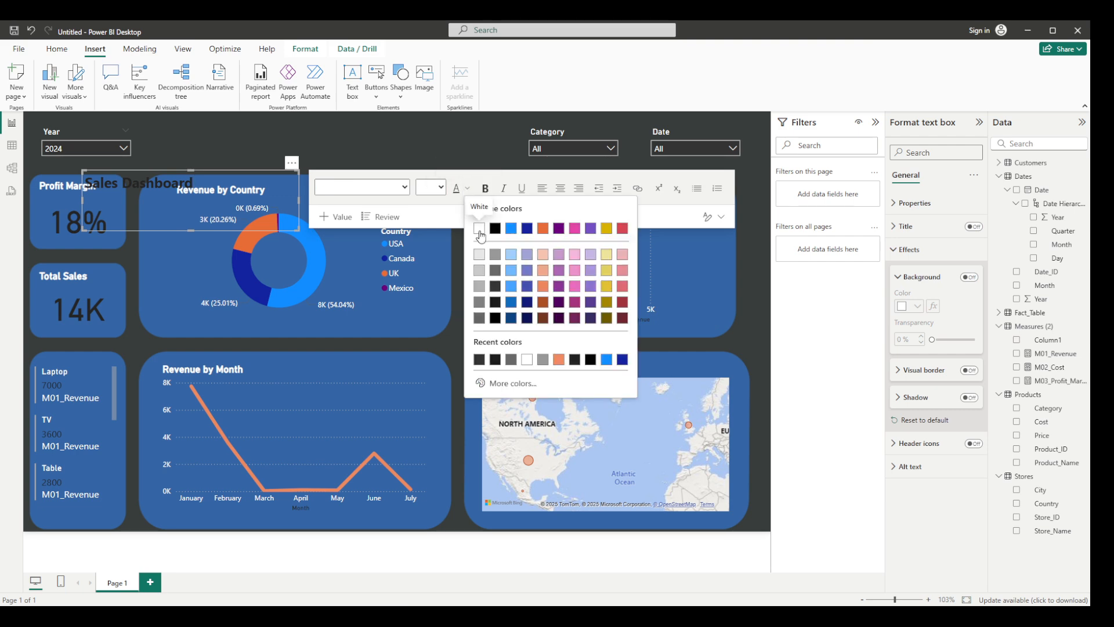
pyautogui.click(481, 231)
pyautogui.tripleClick(140, 184)
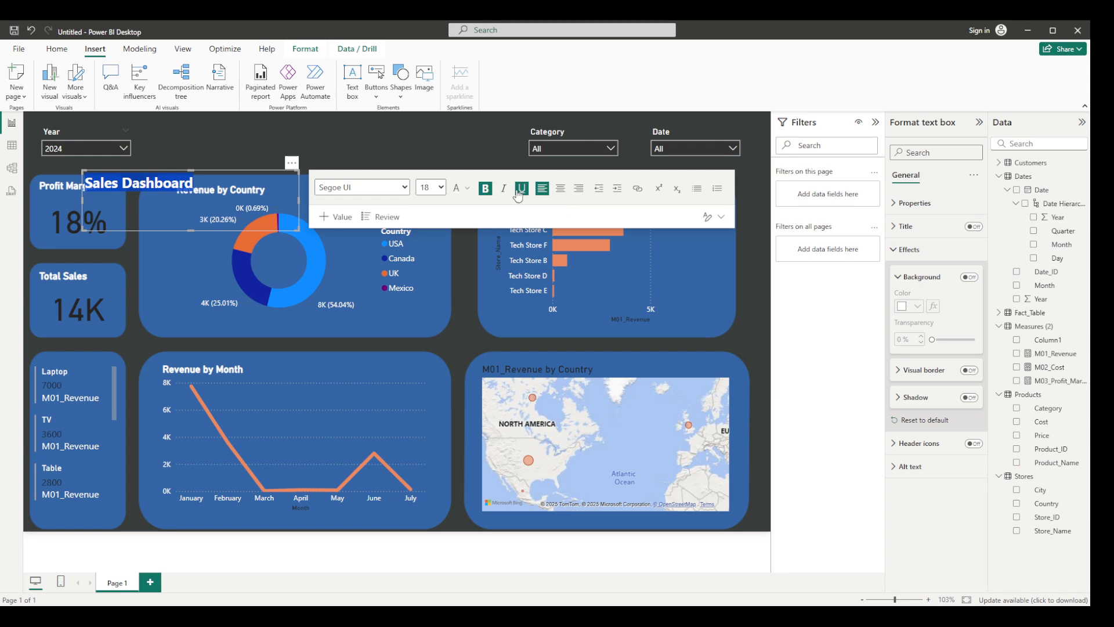
pyautogui.click(466, 189)
pyautogui.click(480, 228)
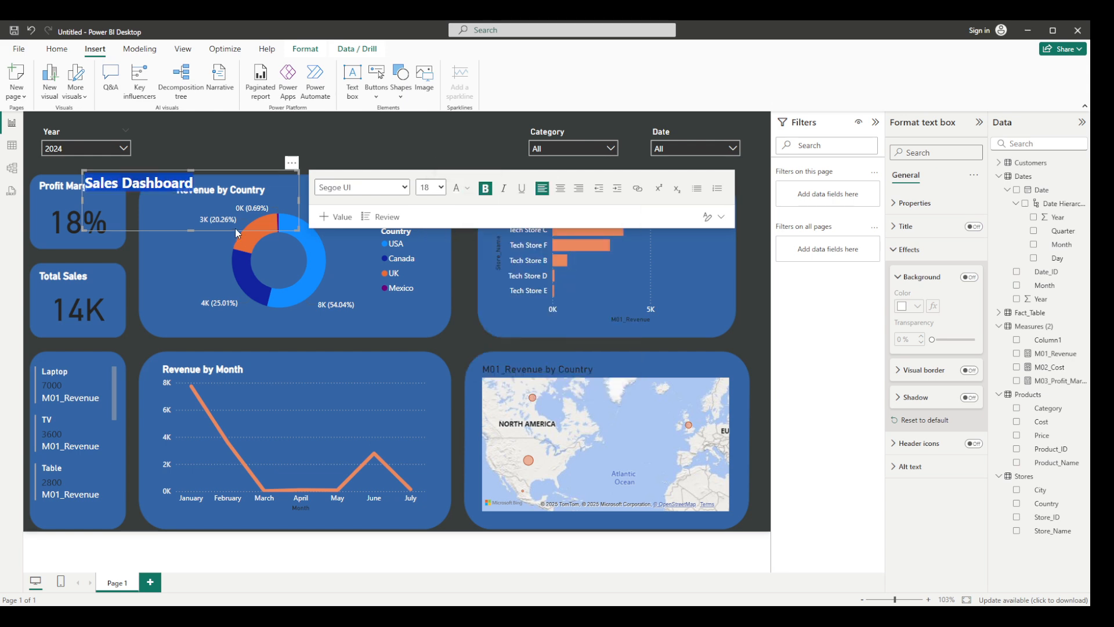
# Move the Sales Dashboard title between the Year and Category slicers and enlarge its text to size 24 in a wider box.
pyautogui.moveTo(235, 228); pyautogui.dragTo(380, 157)
pyautogui.click(364, 145)
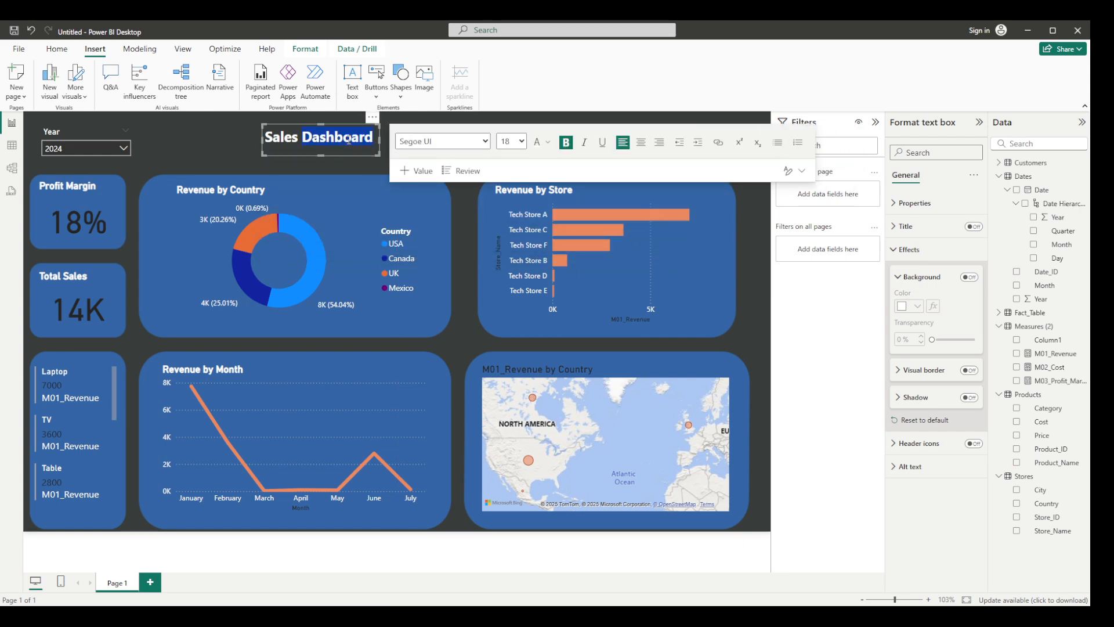
pyautogui.hotkey('ctrl', 'a')
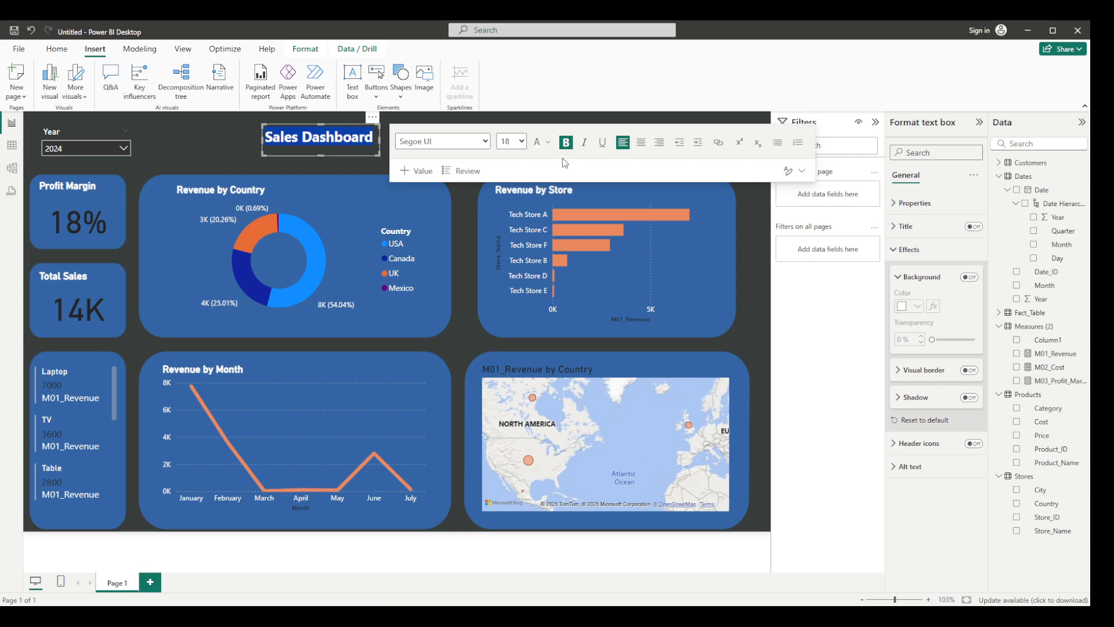
pyautogui.click(507, 315)
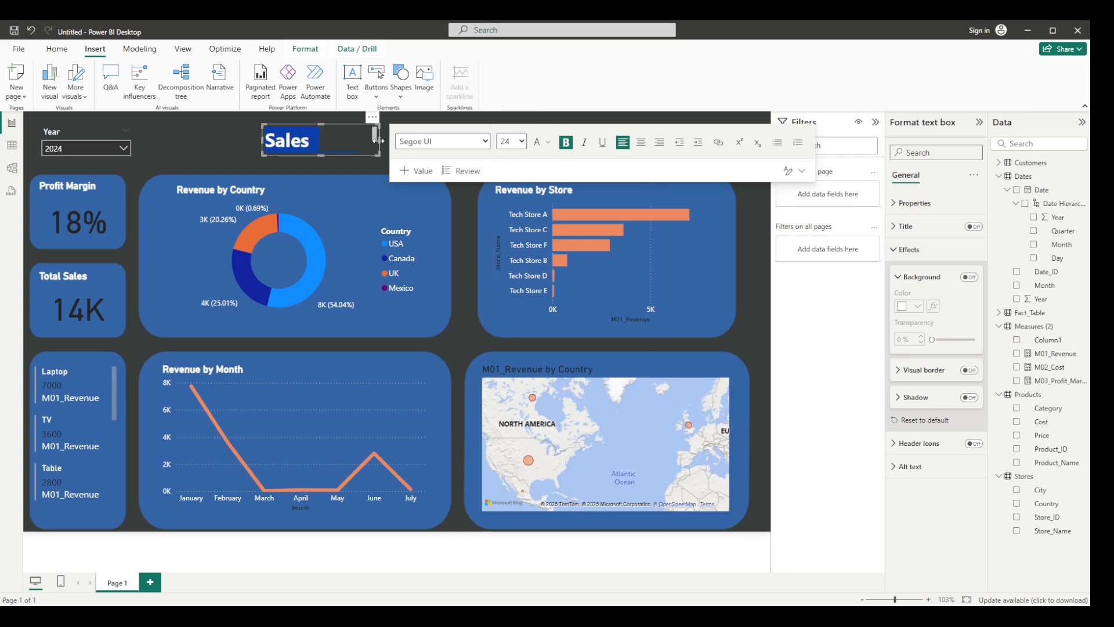
pyautogui.moveTo(377, 139); pyautogui.dragTo(479, 148)
pyautogui.click(506, 150)
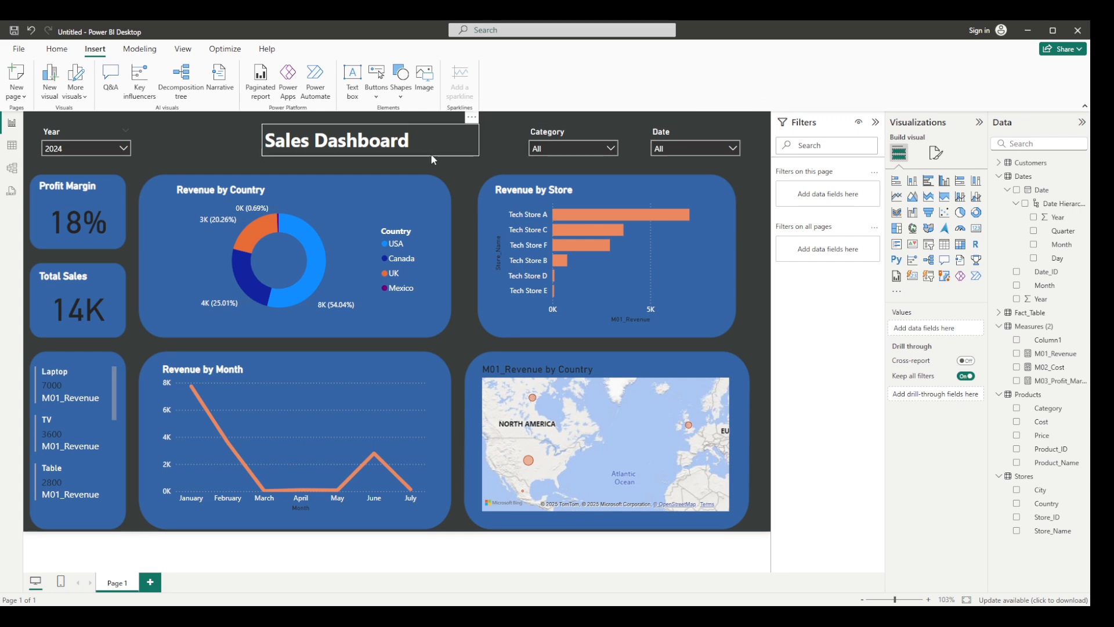
# Adjust the Sales Dashboard title's horizontal position so it sits centrally between the Year and Category slicers.
pyautogui.moveTo(438, 157)
pyautogui.mouseDown()
pyautogui.moveTo(408, 155)
pyautogui.moveTo(422, 156)
pyautogui.mouseUp()
pyautogui.click(481, 157)
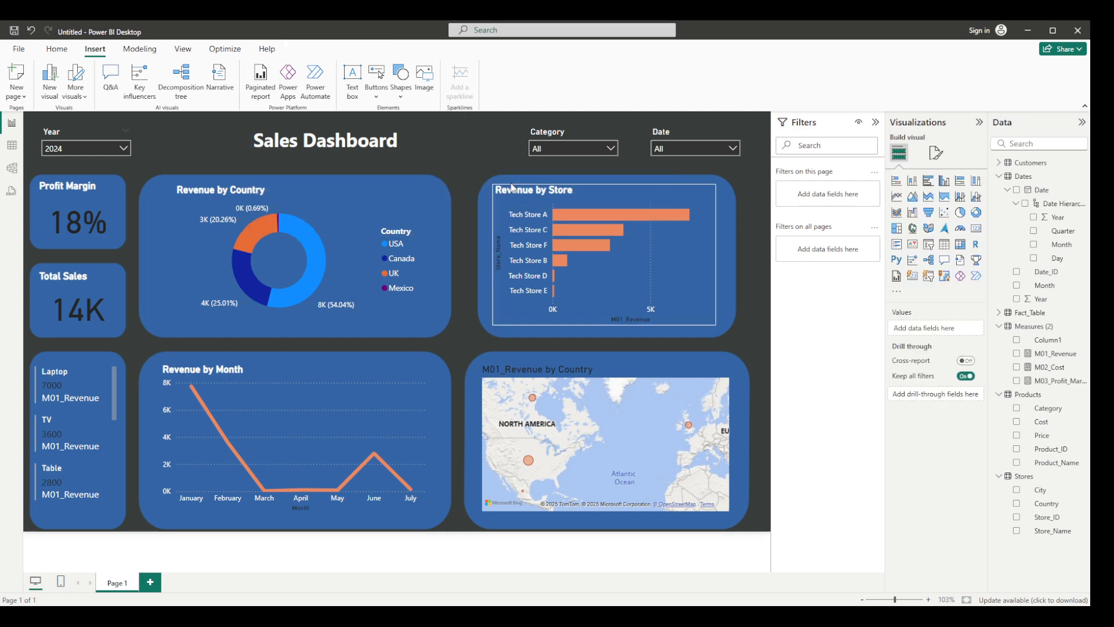
pyautogui.click(428, 154)
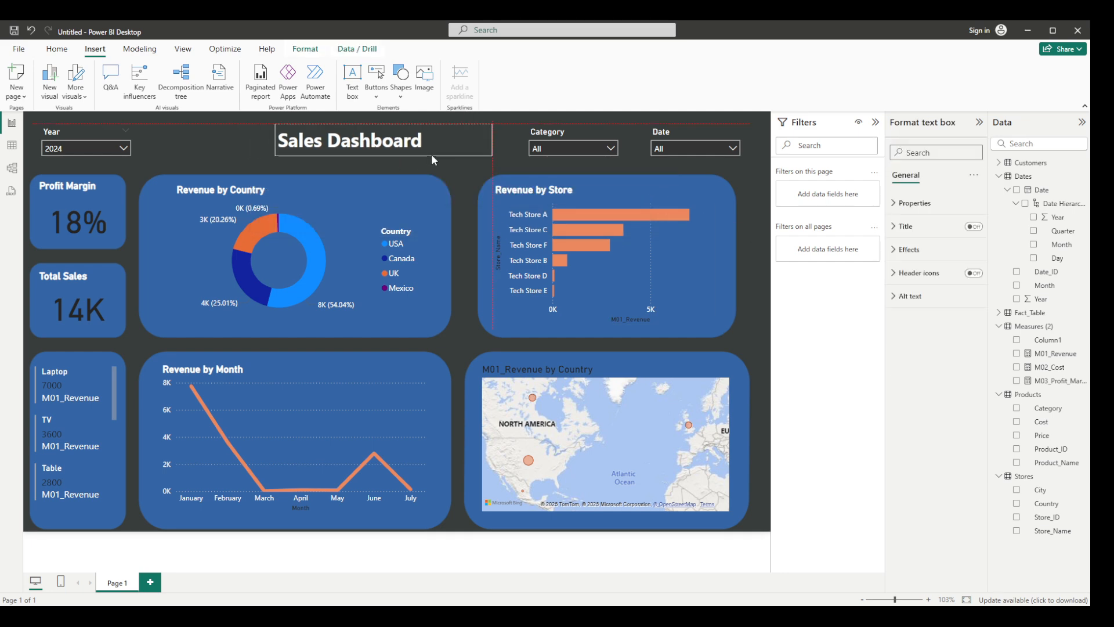
pyautogui.click(431, 154)
pyautogui.click(730, 161)
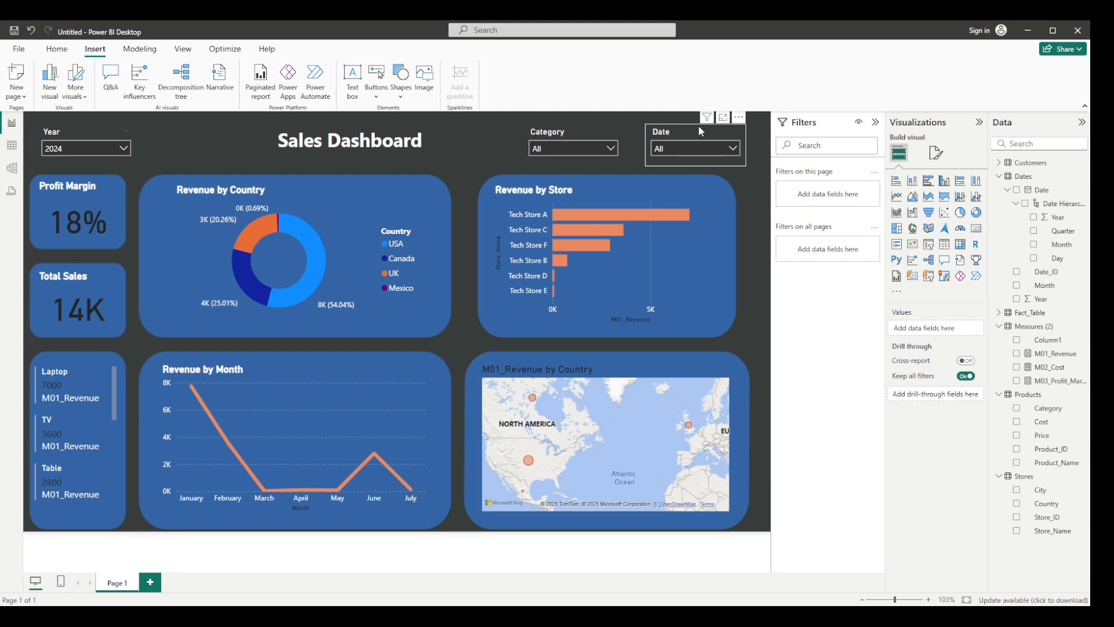
# Shift the Date and Category slicers and the Sales Dashboard title slightly to the right along the header row.
pyautogui.moveTo(701, 124); pyautogui.dragTo(712, 124)
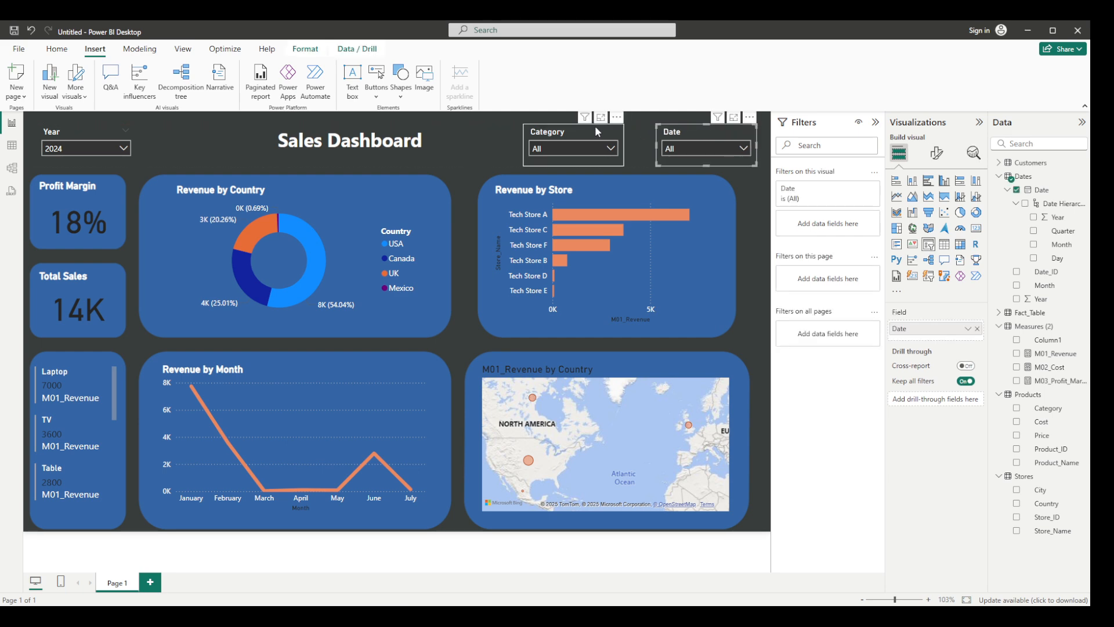
pyautogui.moveTo(596, 125); pyautogui.dragTo(609, 125)
pyautogui.click(451, 130)
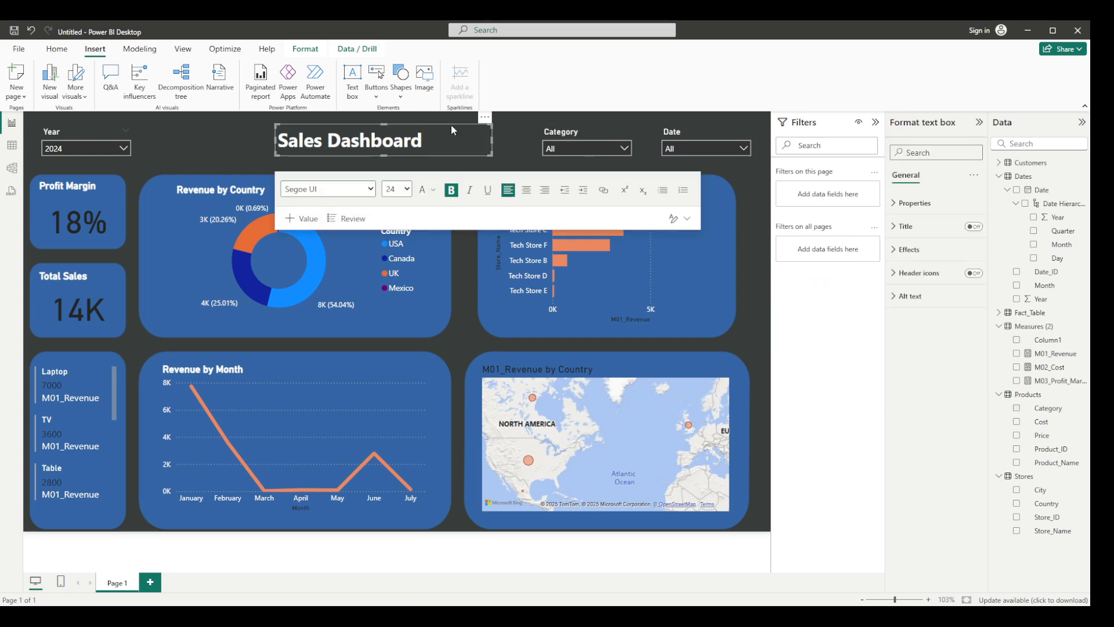
pyautogui.moveTo(451, 126); pyautogui.dragTo(470, 124)
pyautogui.click(204, 144)
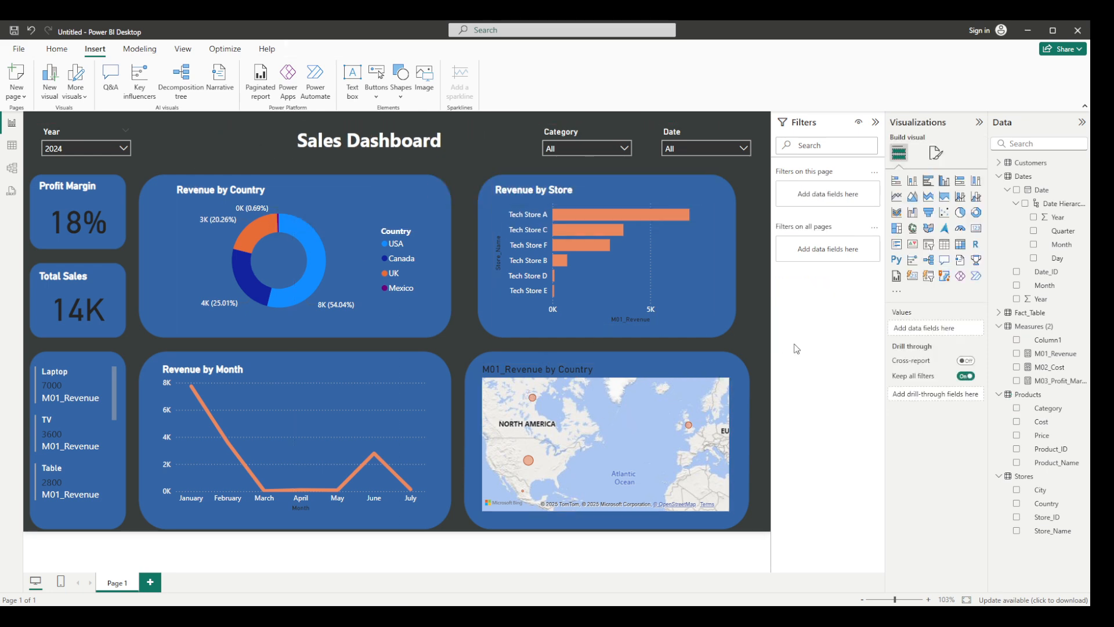
# Set the callout value color of the Total Sales card to white.
pyautogui.click(78, 310)
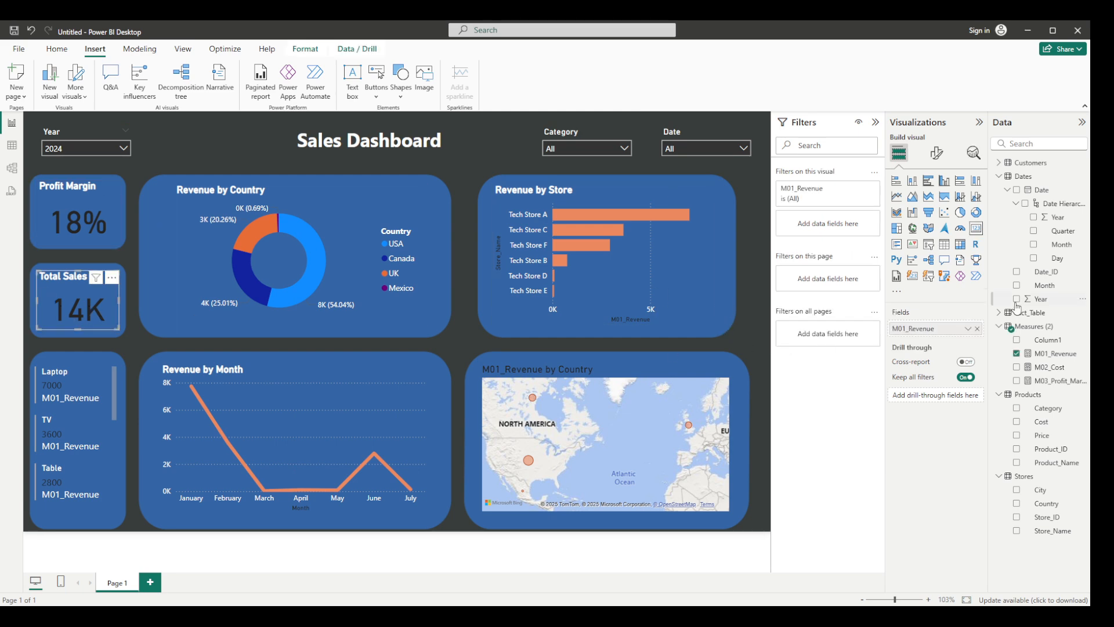
pyautogui.click(936, 153)
pyautogui.click(917, 255)
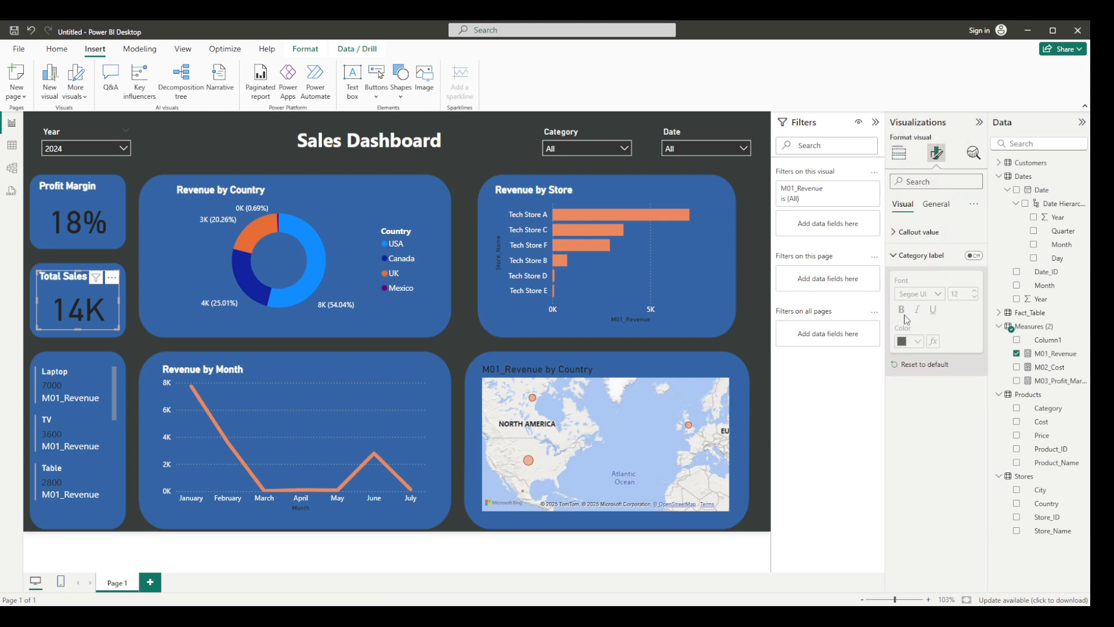
pyautogui.click(901, 232)
pyautogui.click(916, 318)
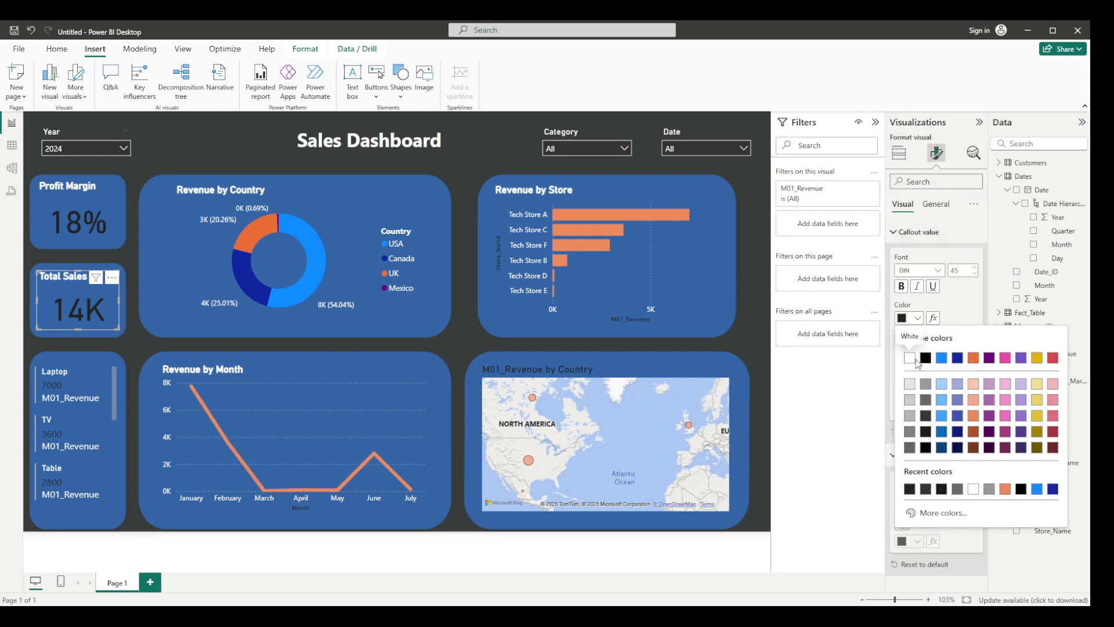
pyautogui.click(917, 365)
# Set the callout value color of the Profit Margin card to white.
pyautogui.click(116, 216)
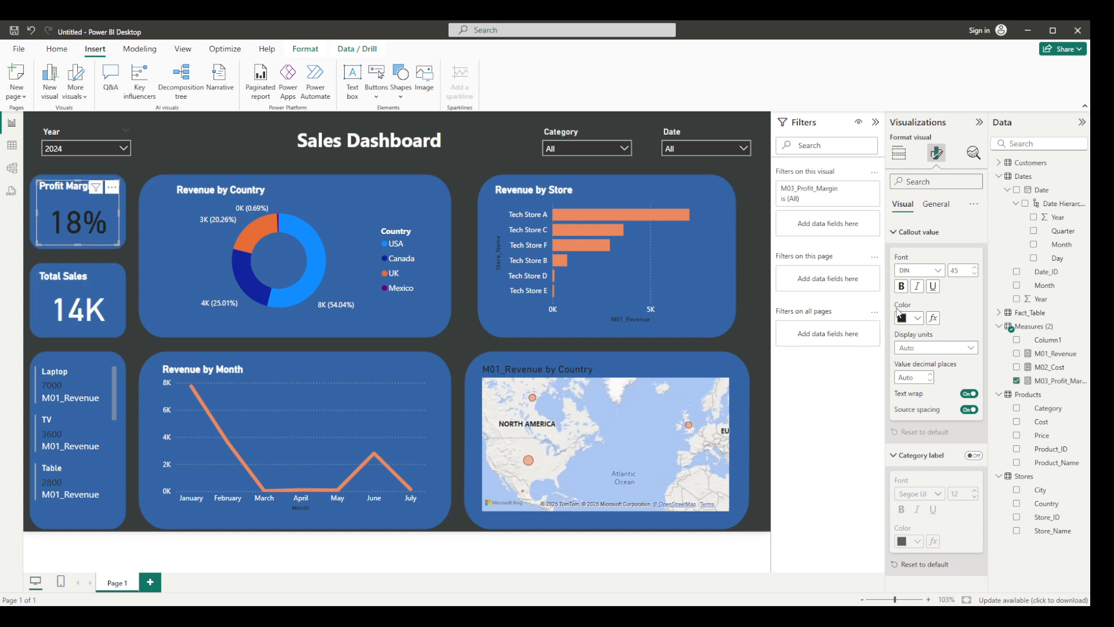
pyautogui.click(917, 318)
pyautogui.click(916, 364)
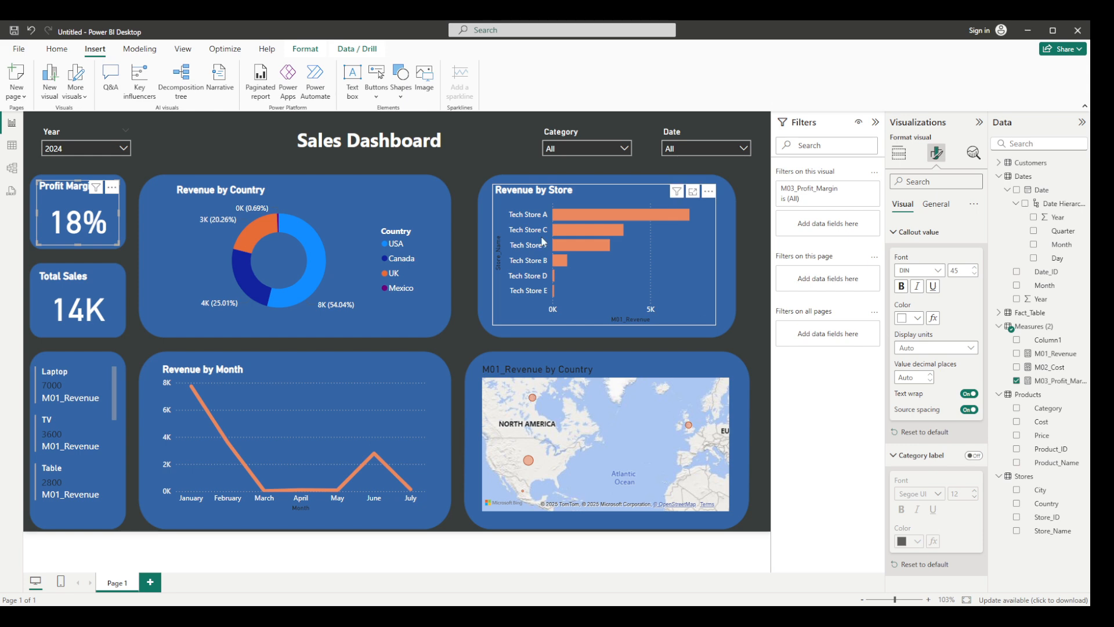
pyautogui.click(218, 148)
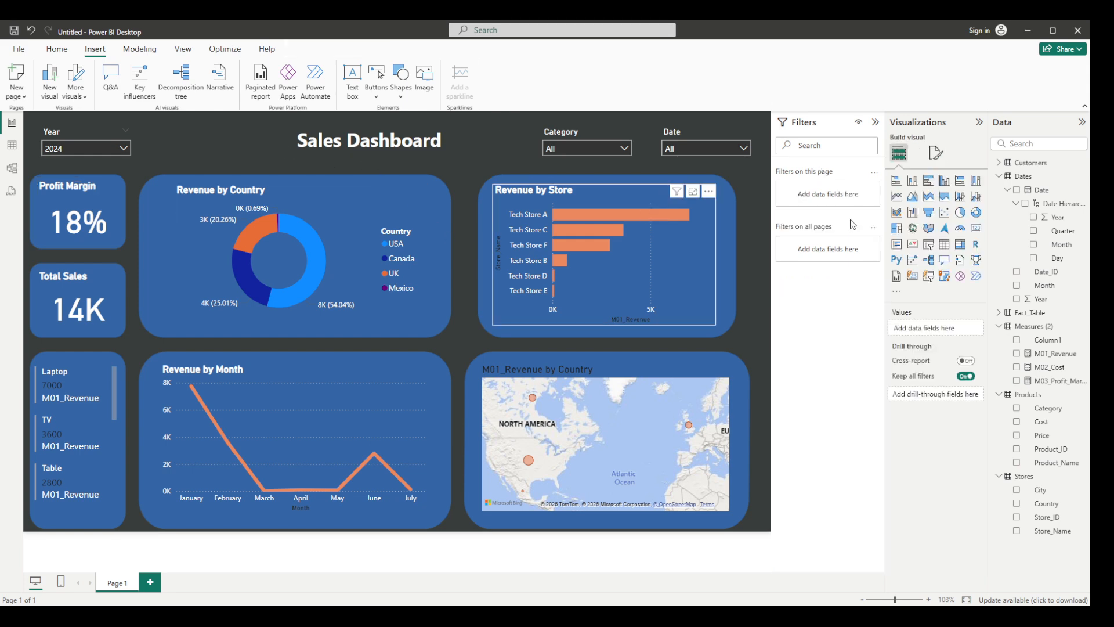
# Turn off the X-axis title of the Revenue by Store bar chart.
pyautogui.click(936, 153)
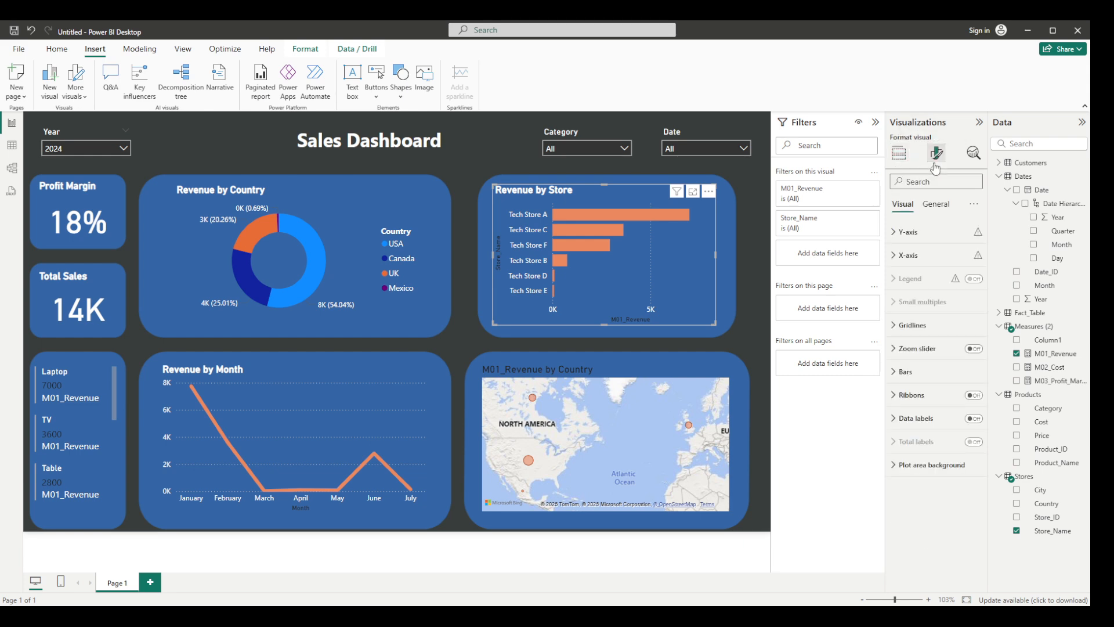
pyautogui.click(936, 204)
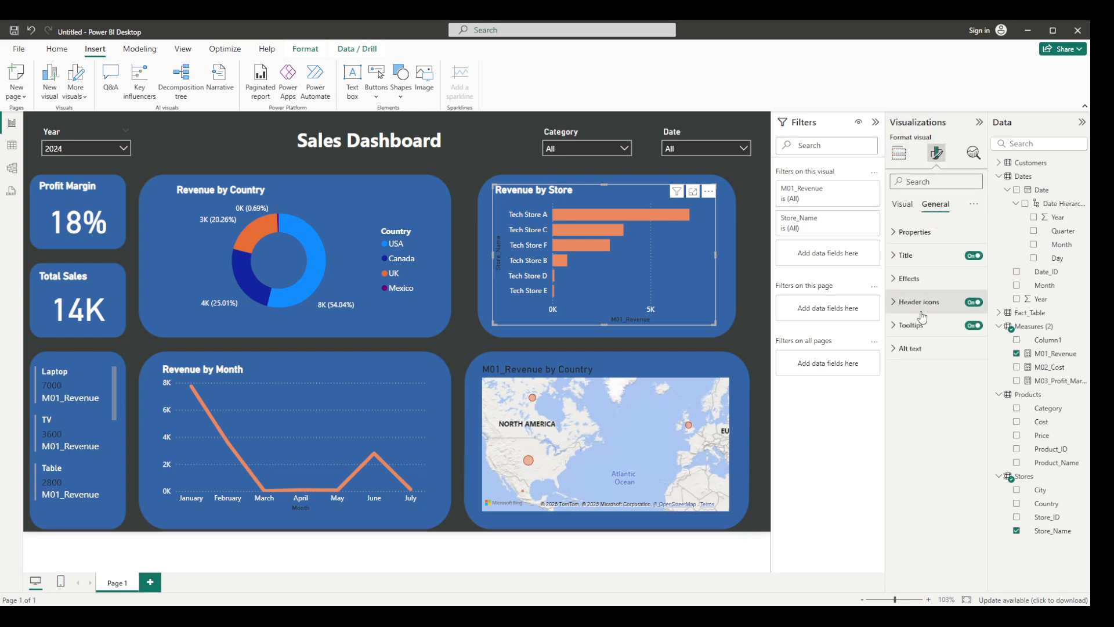
pyautogui.click(973, 302)
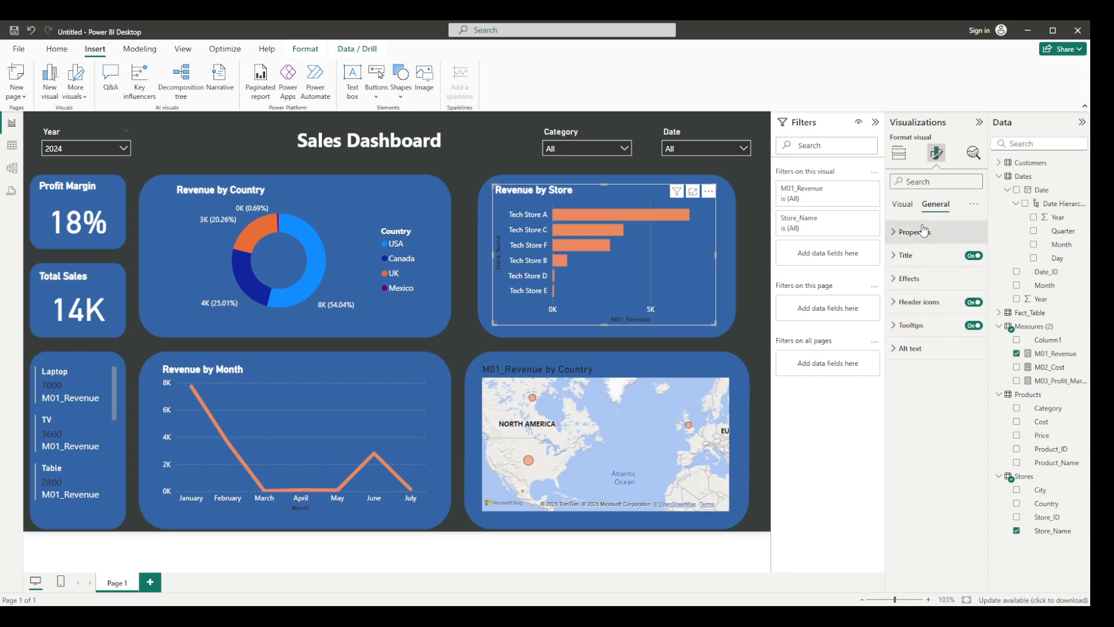
pyautogui.click(902, 204)
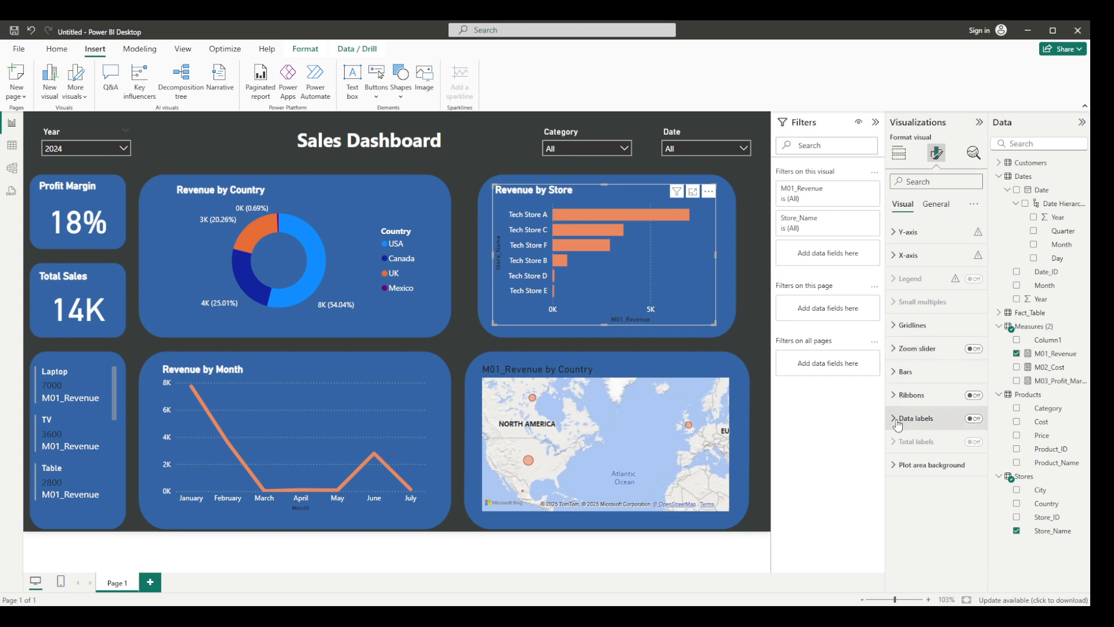
pyautogui.click(899, 374)
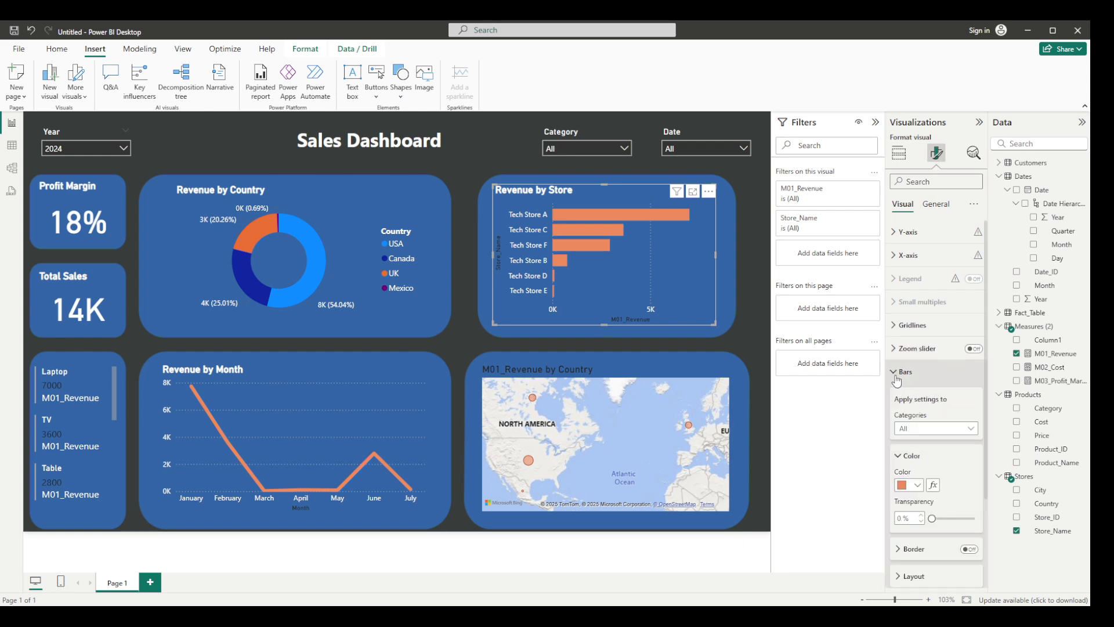
pyautogui.click(897, 374)
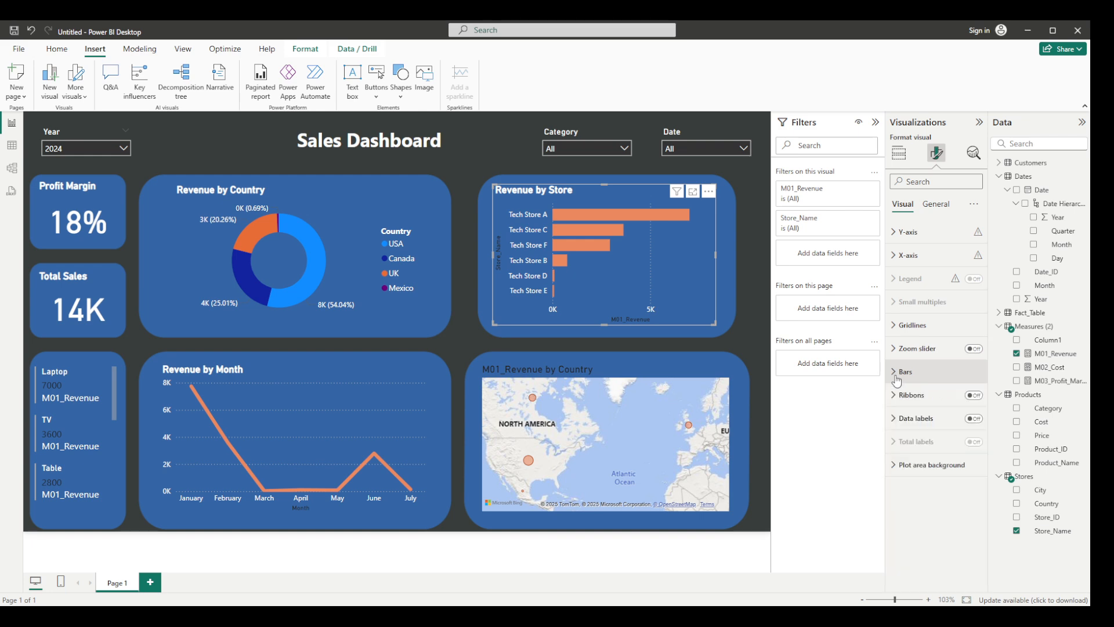
pyautogui.click(899, 255)
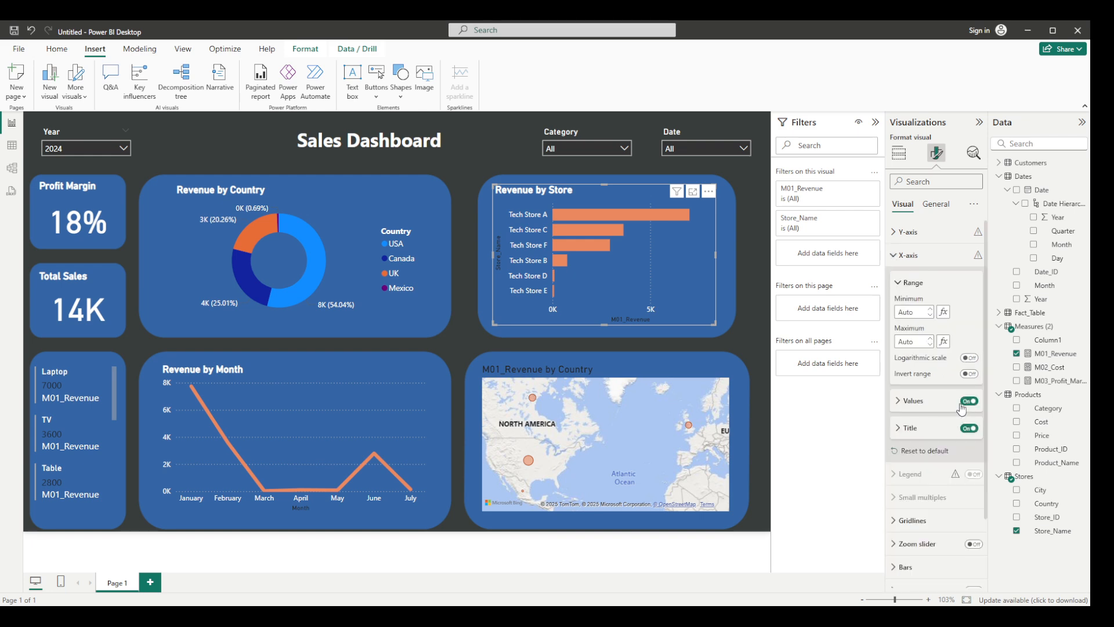
pyautogui.click(966, 429)
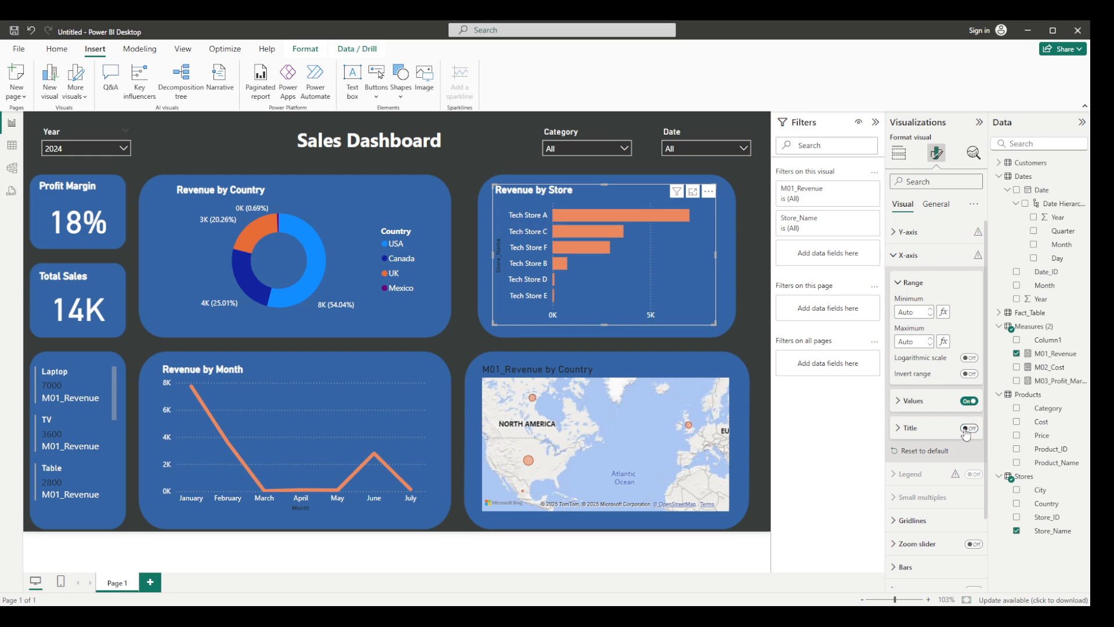
# Turn off the X-axis title of the Revenue by Month line chart.
pyautogui.click(371, 208)
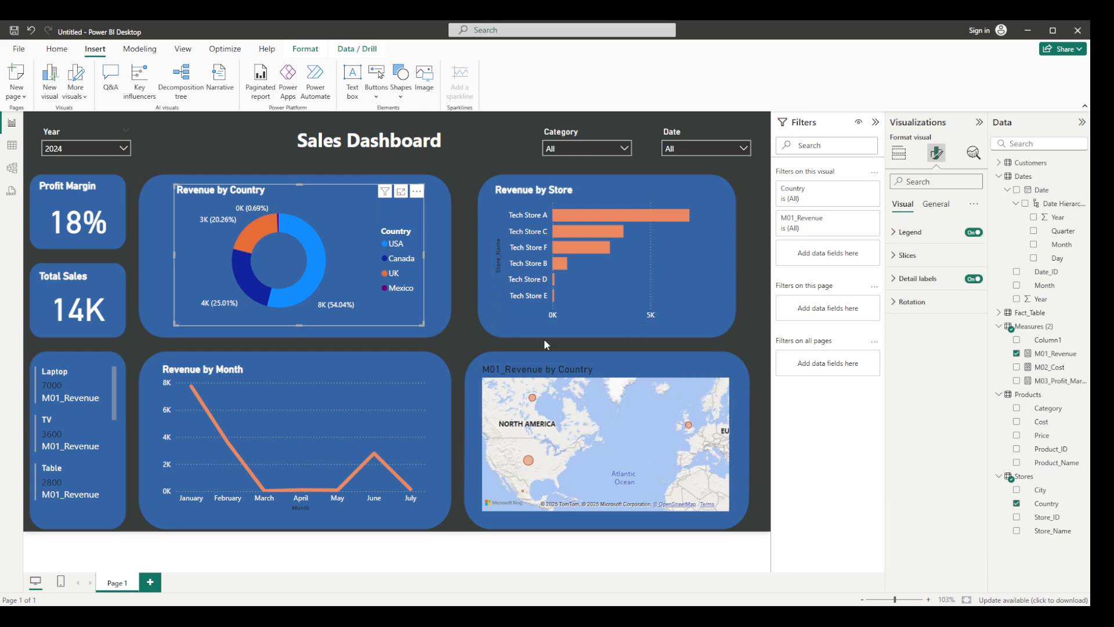
pyautogui.click(350, 369)
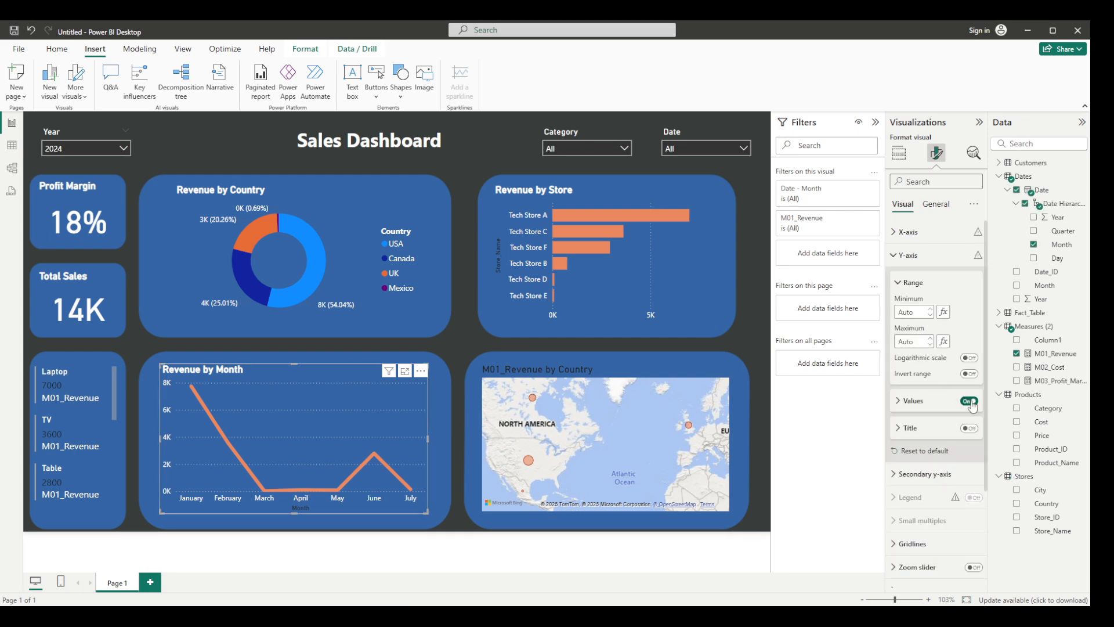
pyautogui.click(971, 401)
pyautogui.scroll(-1, 938, 383)
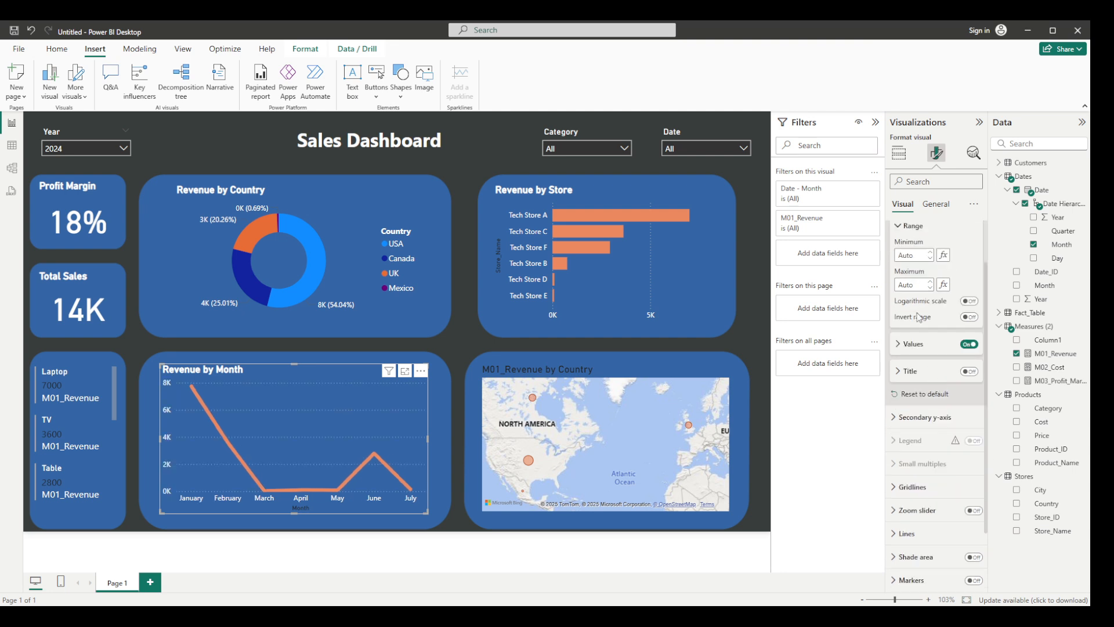
pyautogui.scroll(5, 936, 396)
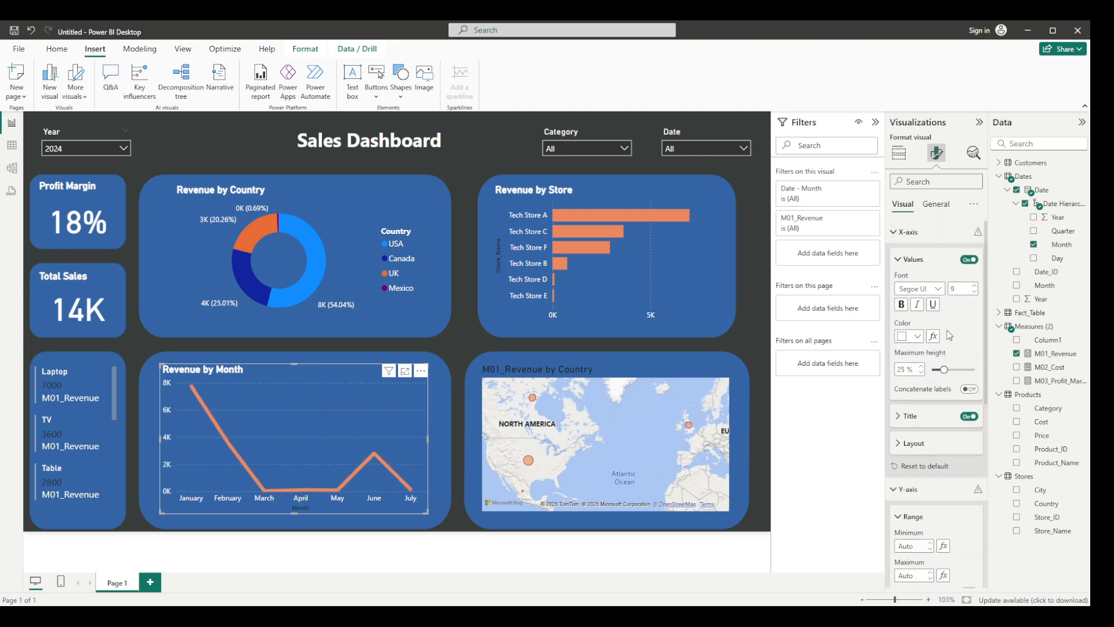
pyautogui.click(969, 416)
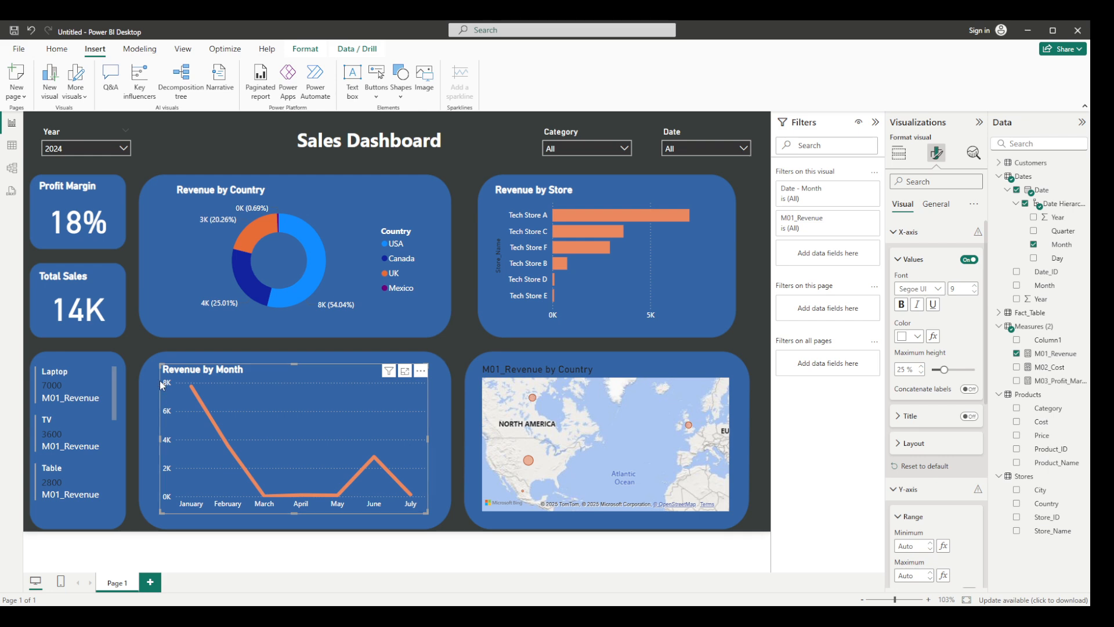
# Turn off the category labels of the multi-row card that lists revenue by product.
pyautogui.click(85, 365)
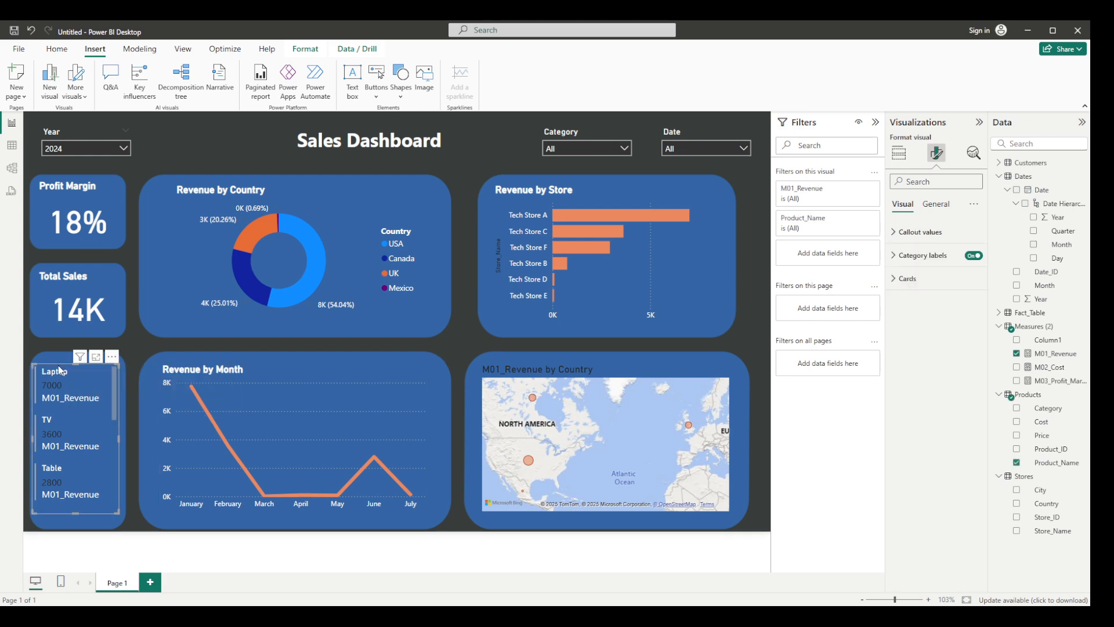
pyautogui.click(912, 276)
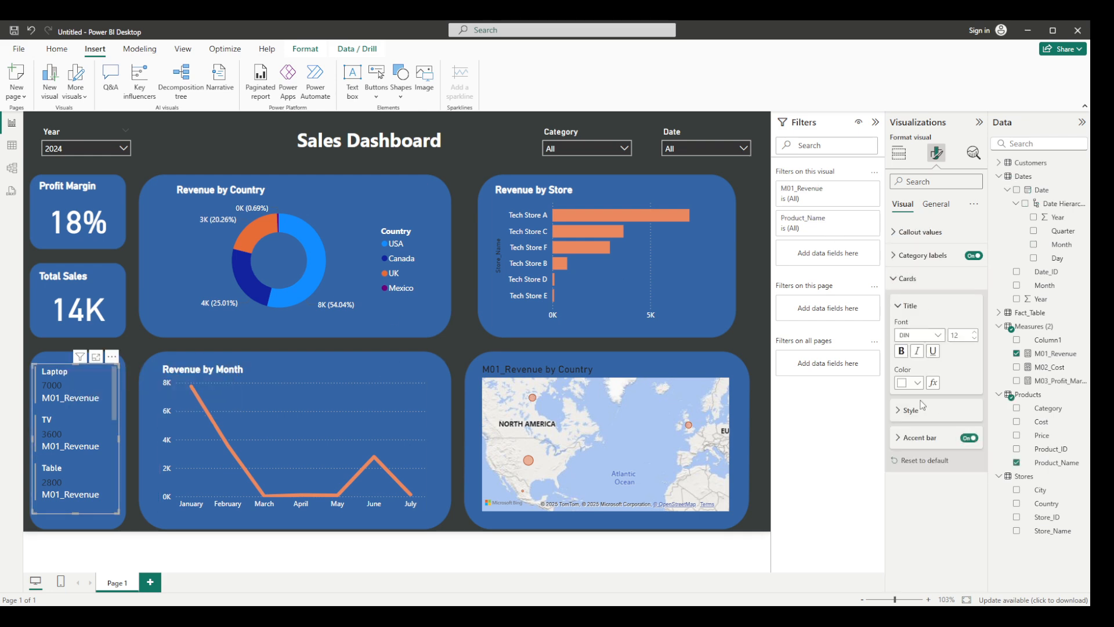
pyautogui.click(903, 256)
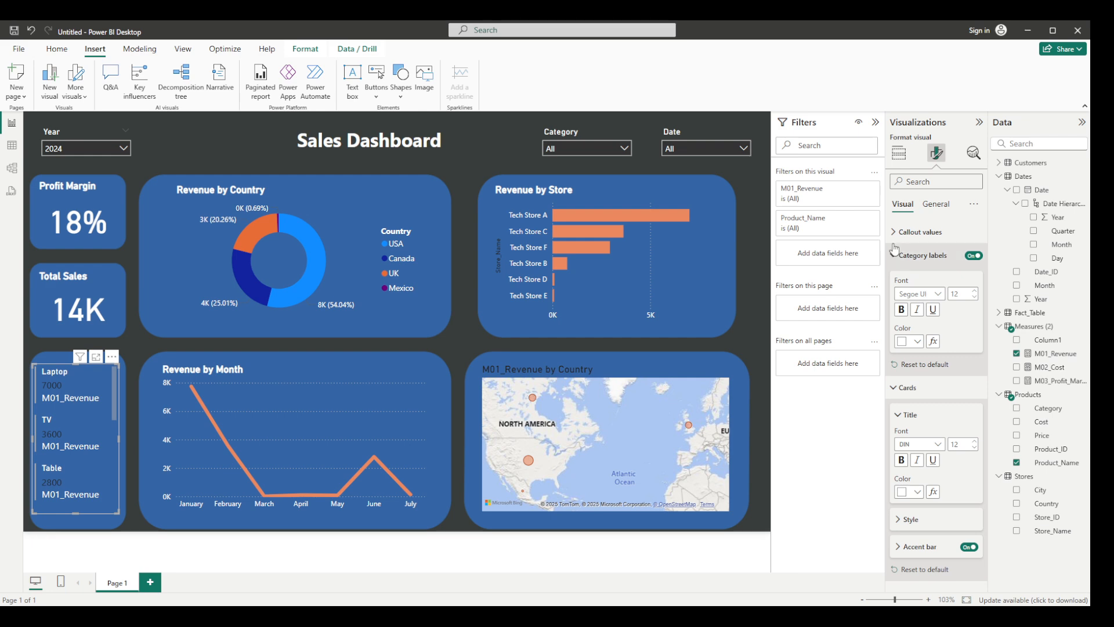
pyautogui.click(976, 258)
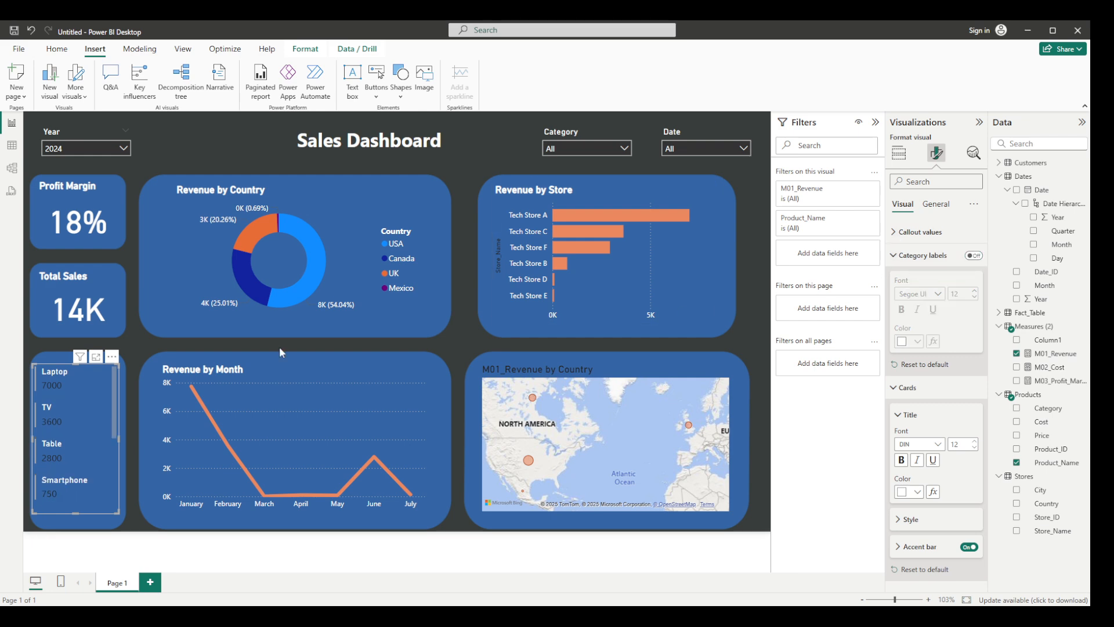
pyautogui.click(87, 373)
pyautogui.click(86, 372)
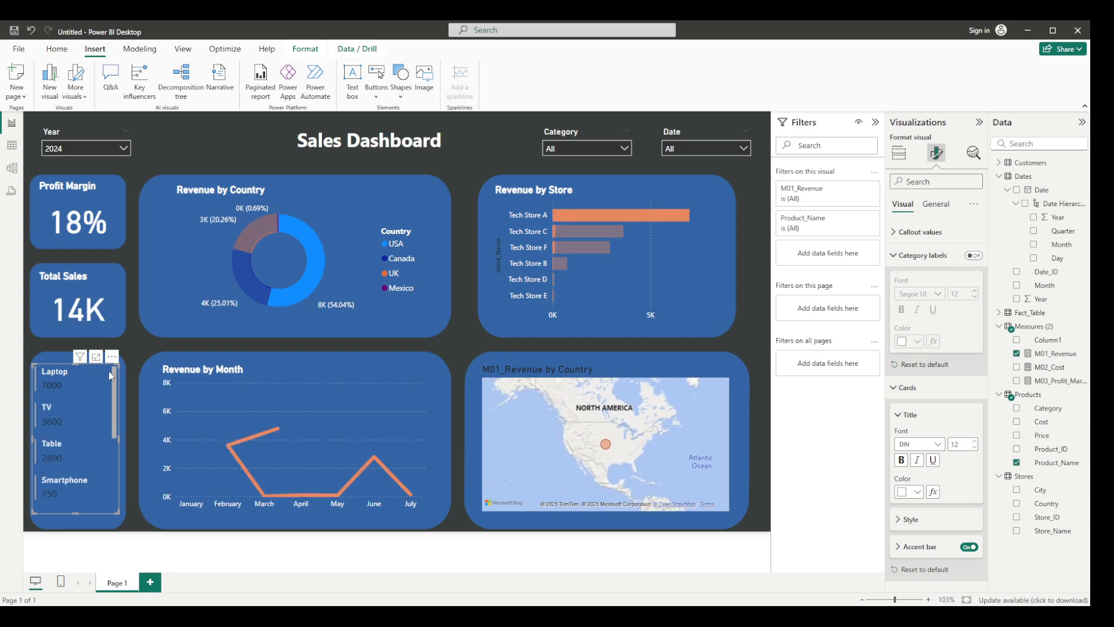
# Turn on the title of the product revenue card and set its text to Top 3 Products.
pyautogui.click(937, 206)
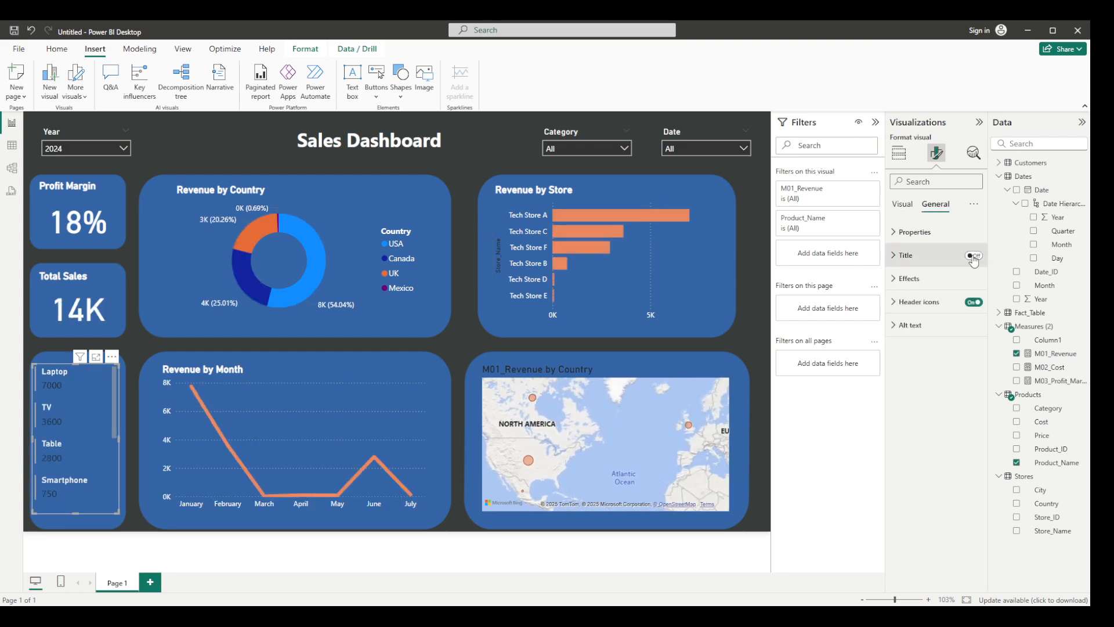
pyautogui.click(908, 257)
pyautogui.click(982, 254)
pyautogui.click(905, 255)
pyautogui.click(974, 255)
pyautogui.click(916, 311)
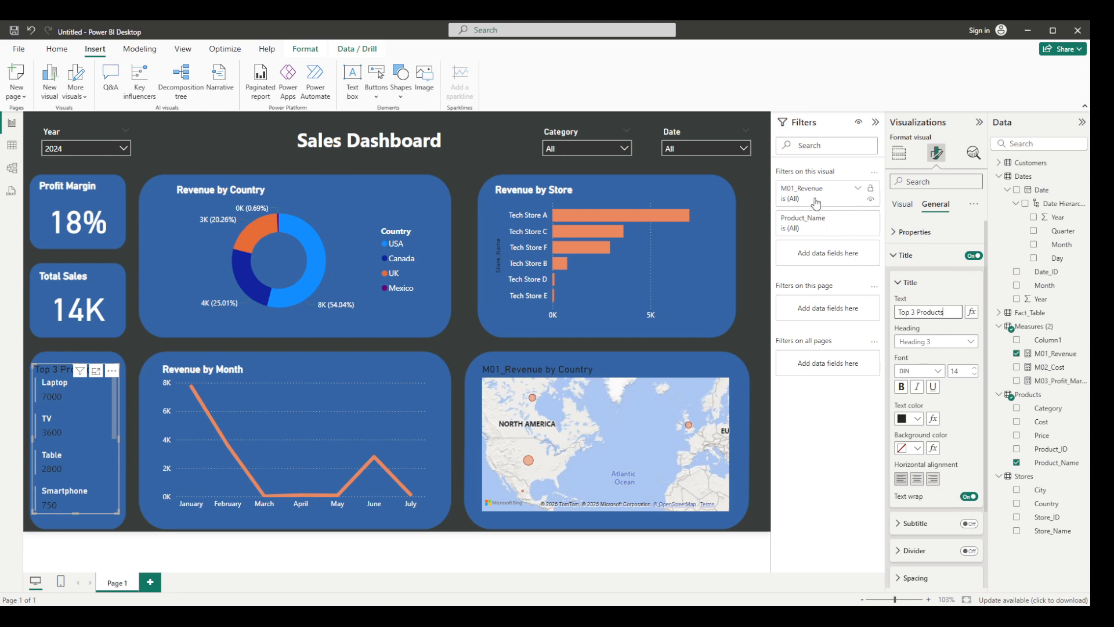
pyautogui.click(840, 199)
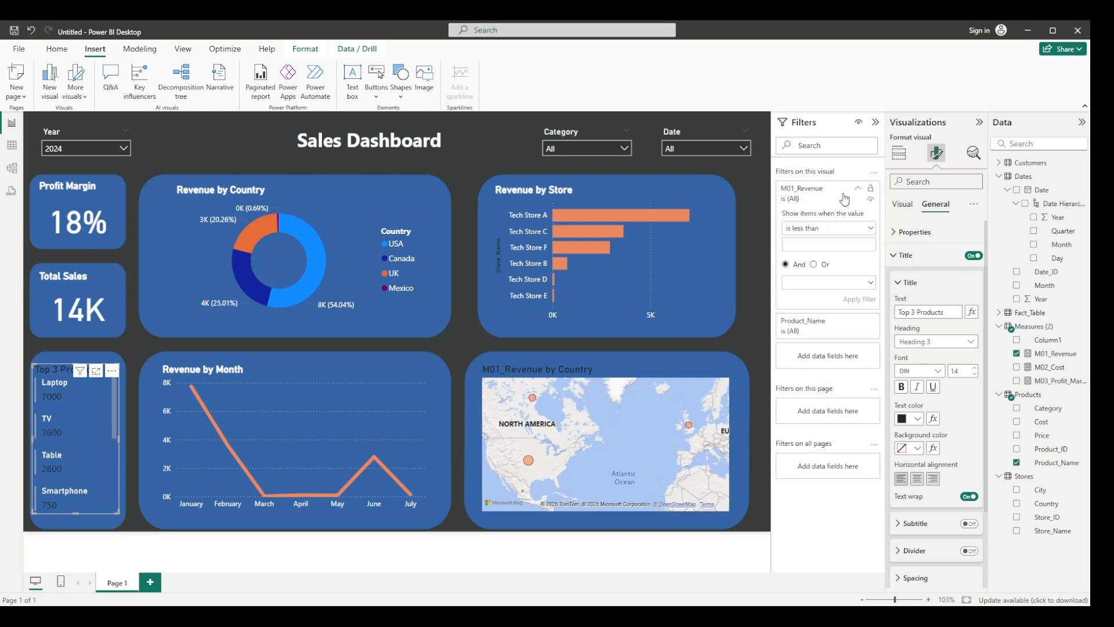
pyautogui.click(868, 230)
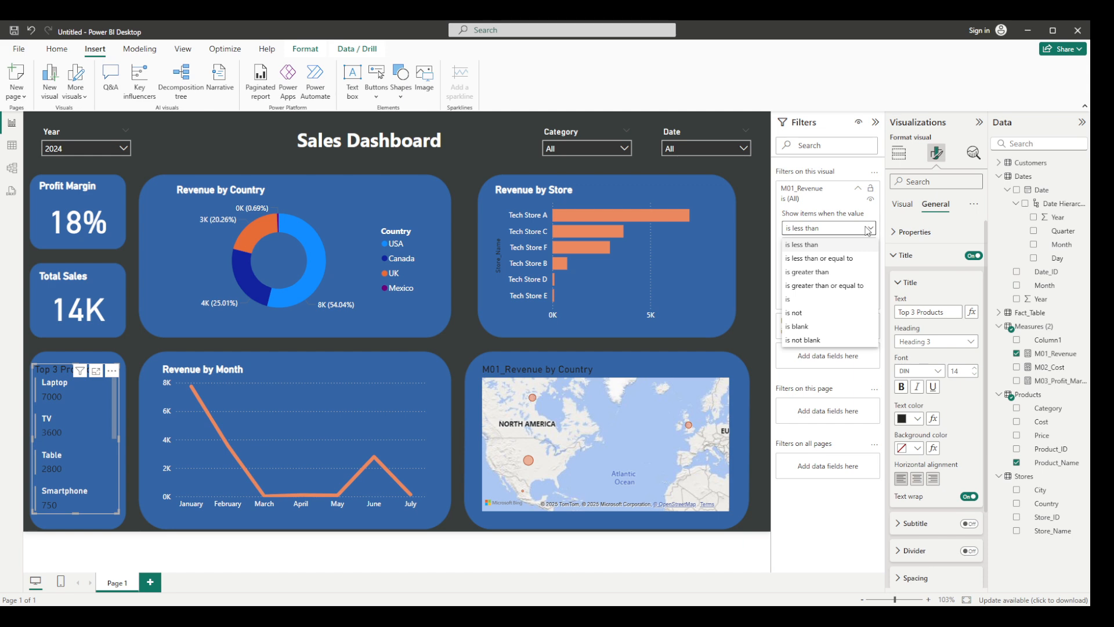
pyautogui.click(840, 500)
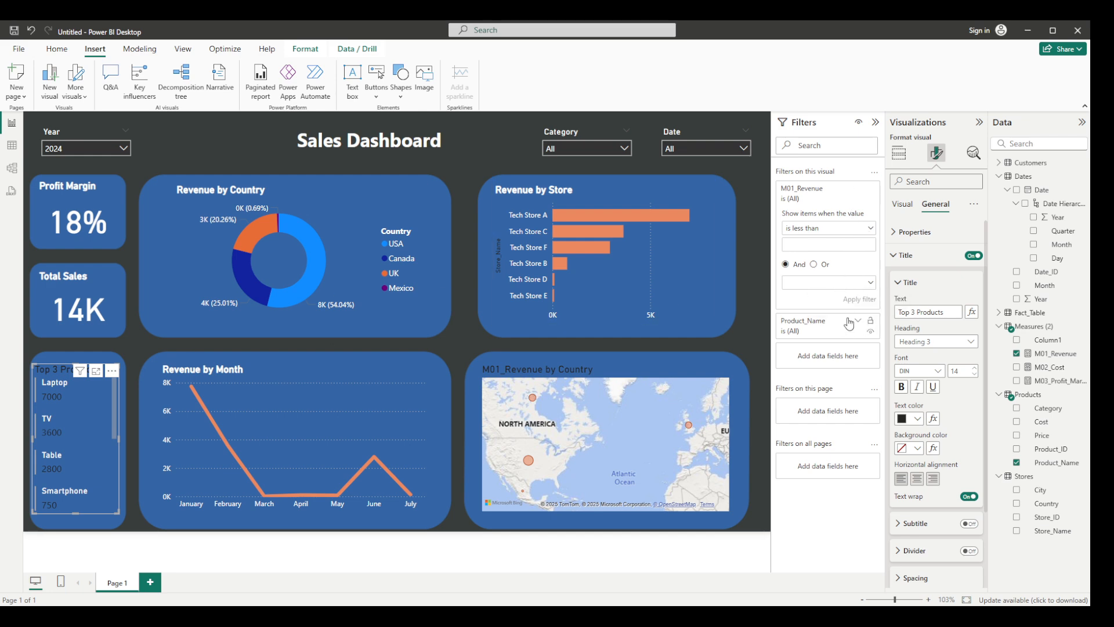
# Filter the Top 3 Products card with a Top N filter on Product_Name showing the top 3 by M01_Revenue.
pyautogui.click(858, 321)
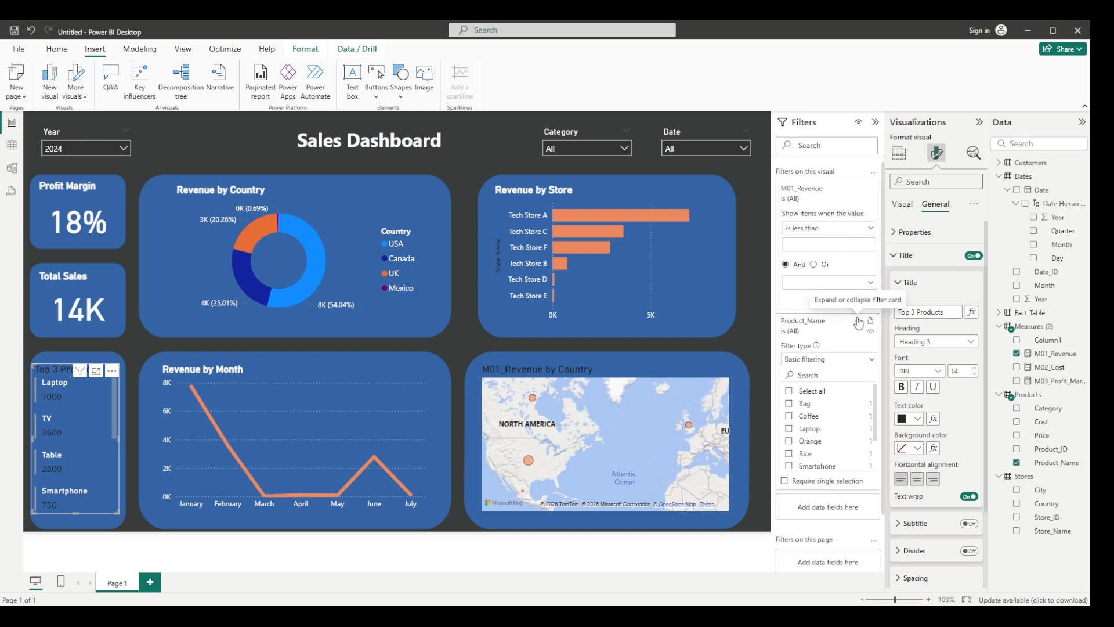
pyautogui.click(870, 228)
pyautogui.click(874, 230)
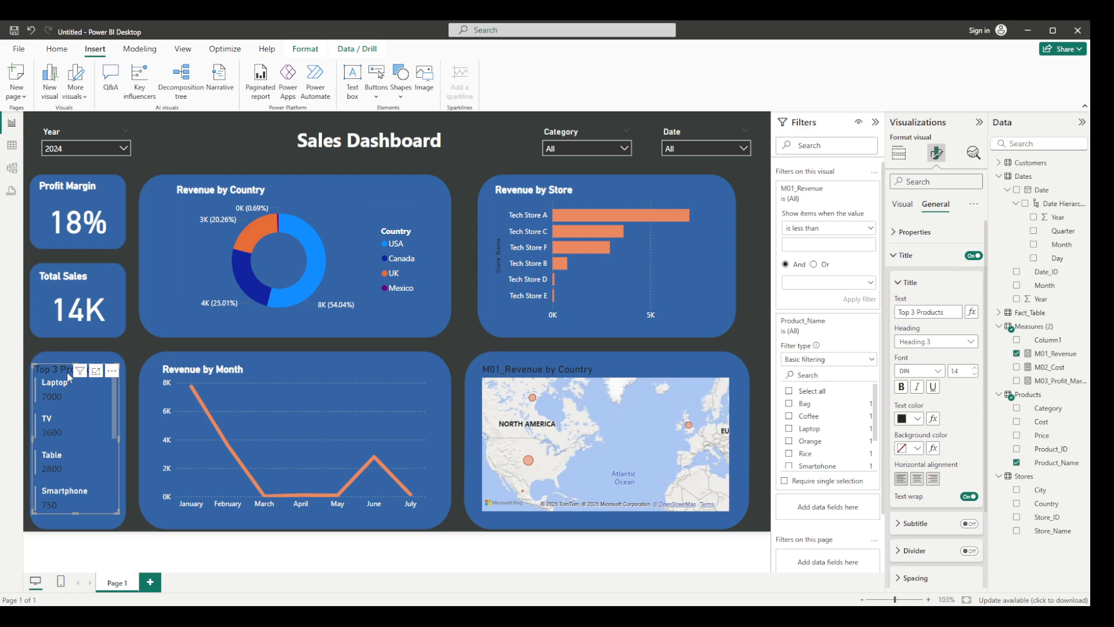
pyautogui.scroll(-2, 852, 266)
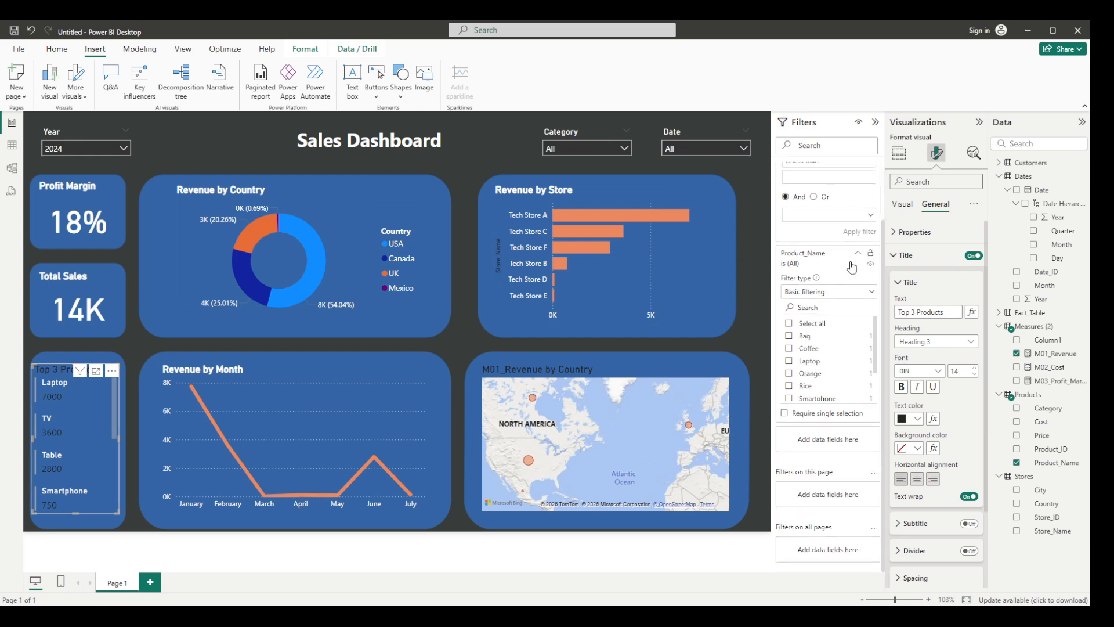
pyautogui.click(868, 292)
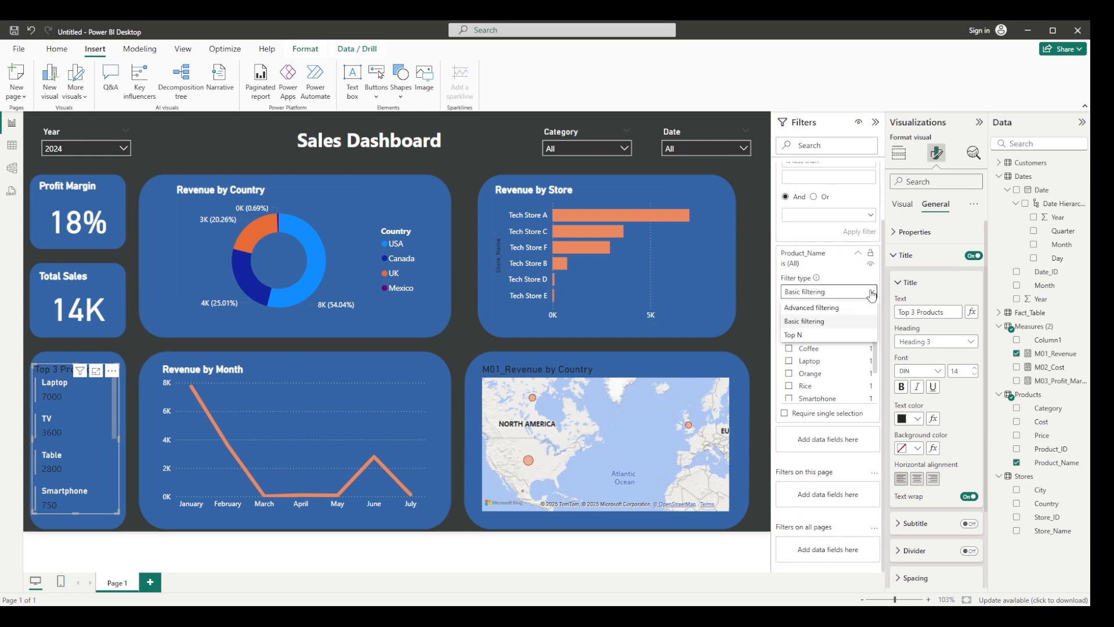
pyautogui.click(830, 340)
pyautogui.click(853, 390)
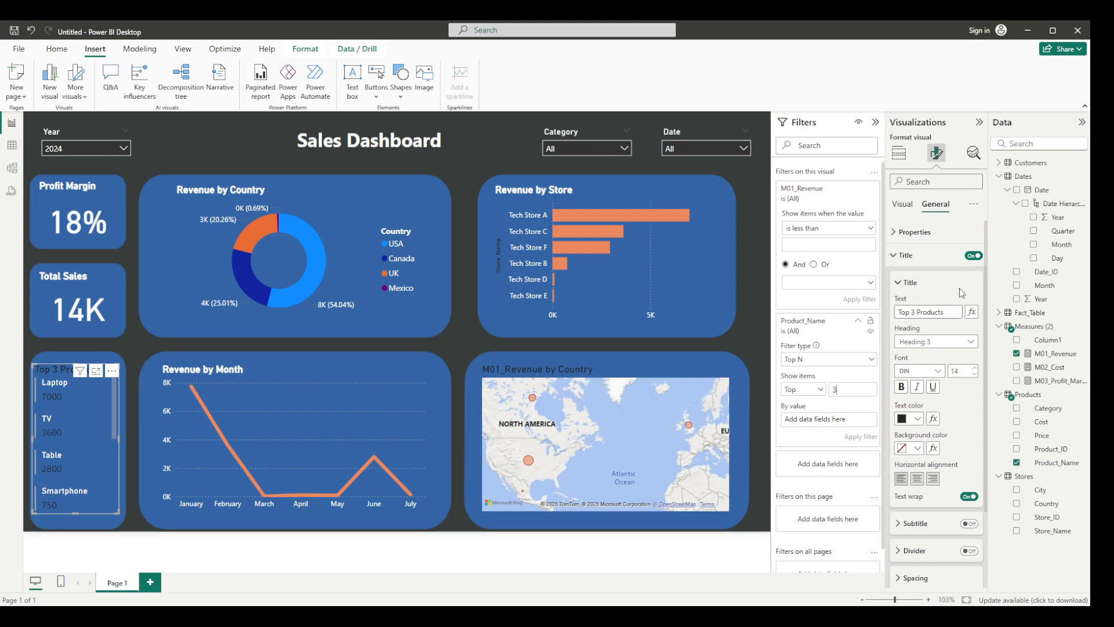
pyautogui.click(1036, 144)
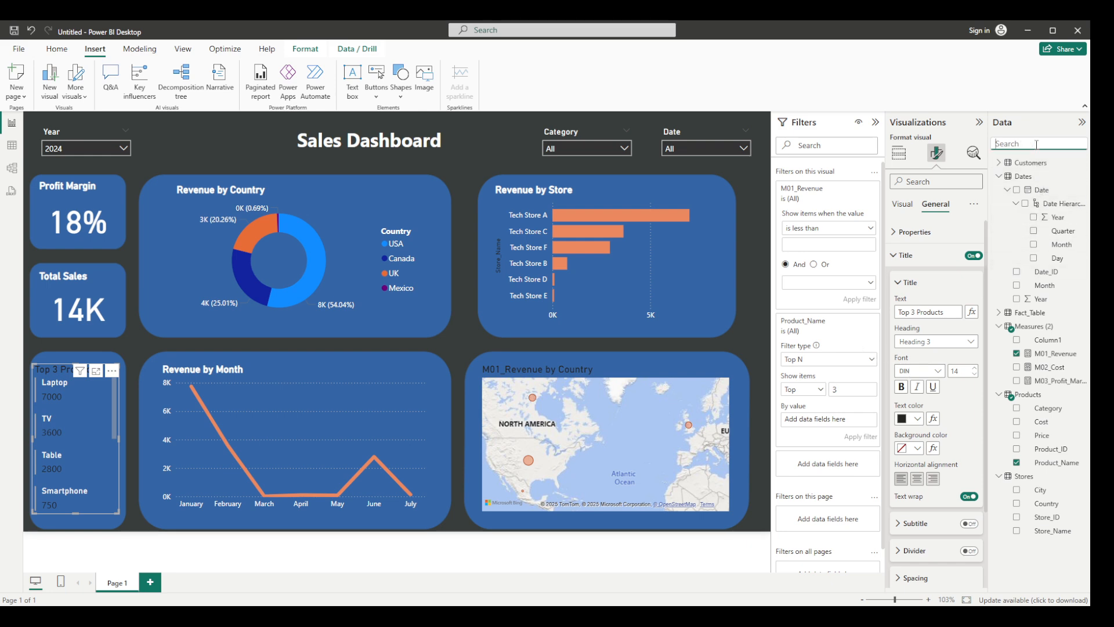
pyautogui.write('m01')
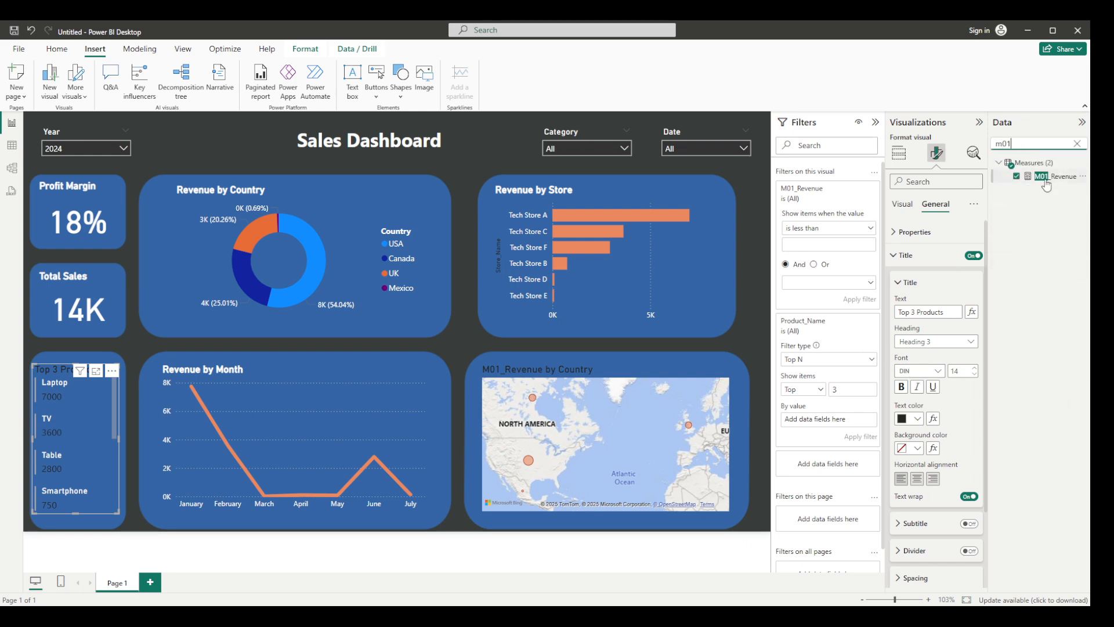
pyautogui.moveTo(1044, 177); pyautogui.dragTo(836, 418)
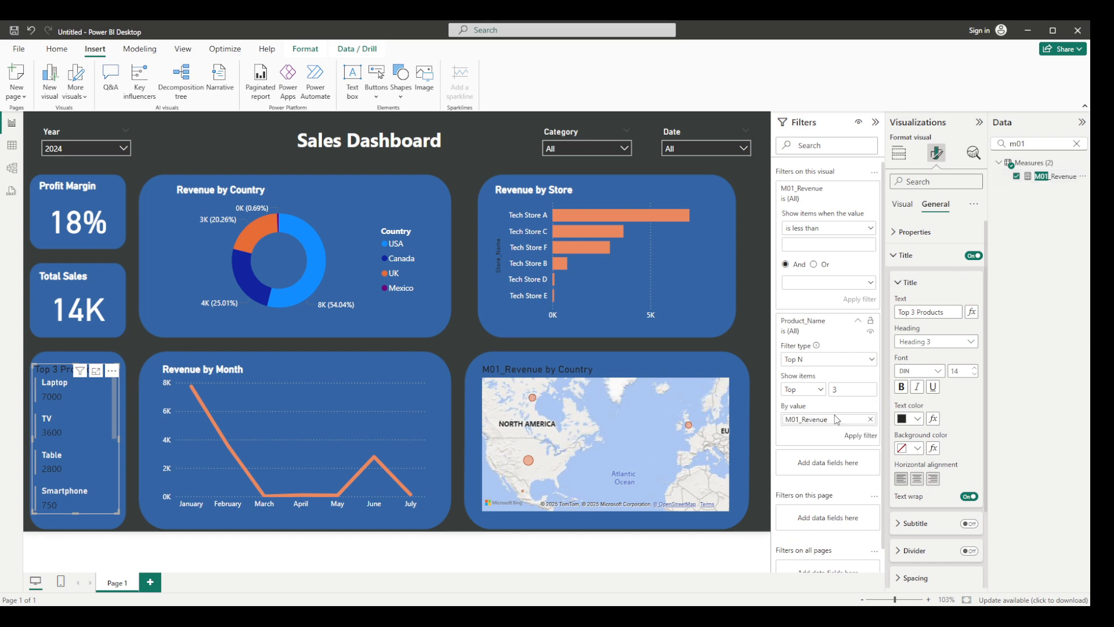
pyautogui.click(860, 436)
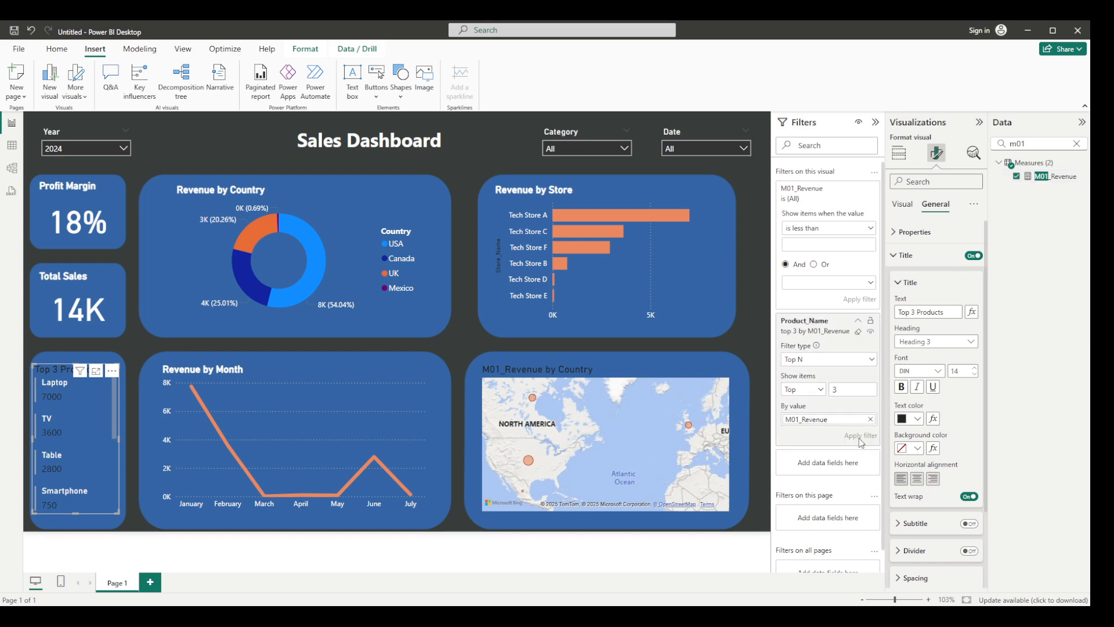
# Try sorting the Top 3 Products card in ascending order, then return it to descending order.
pyautogui.click(111, 372)
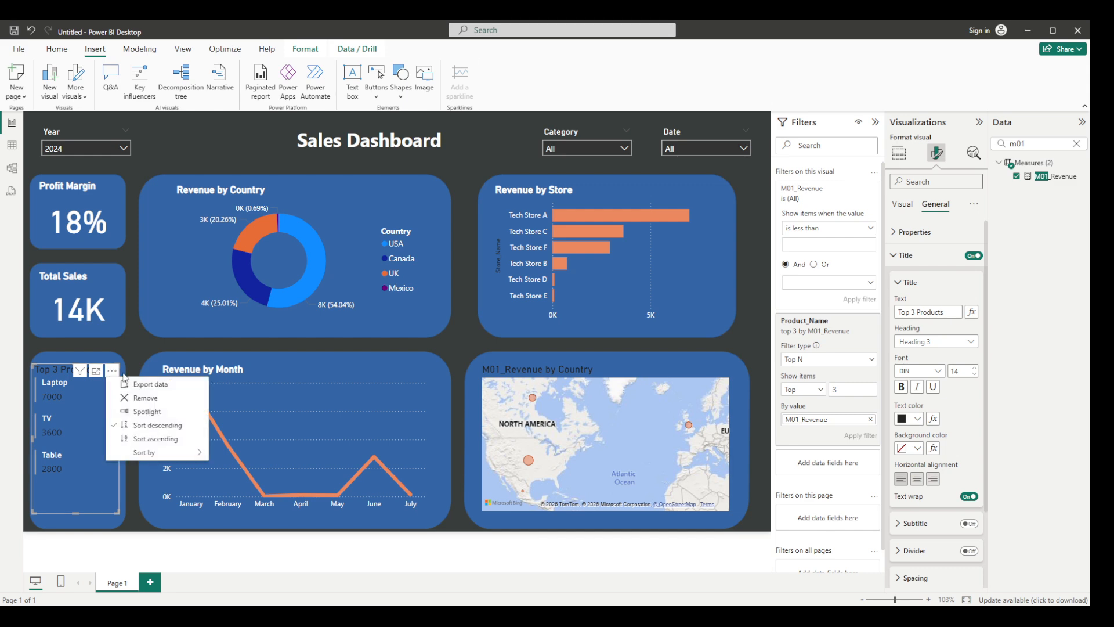
pyautogui.click(177, 440)
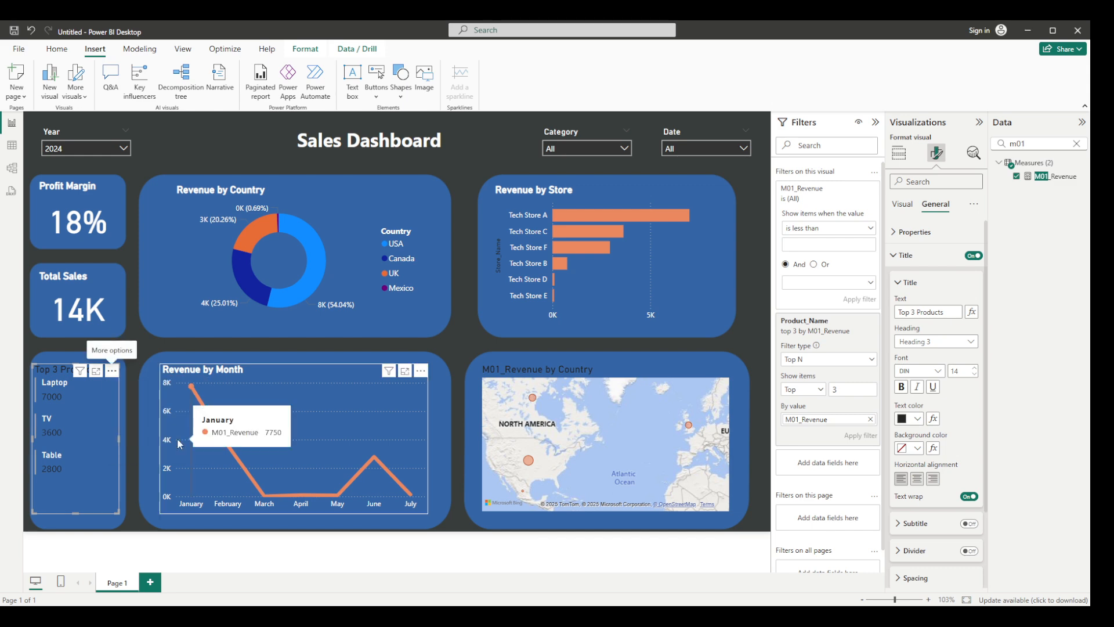
pyautogui.click(112, 371)
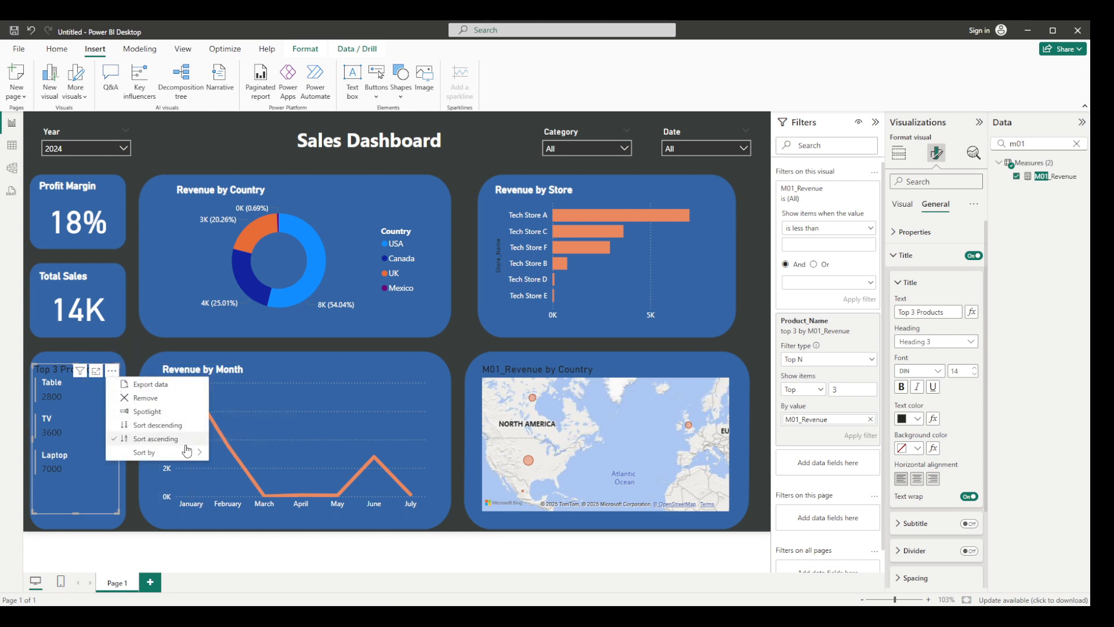
pyautogui.moveTo(194, 453)
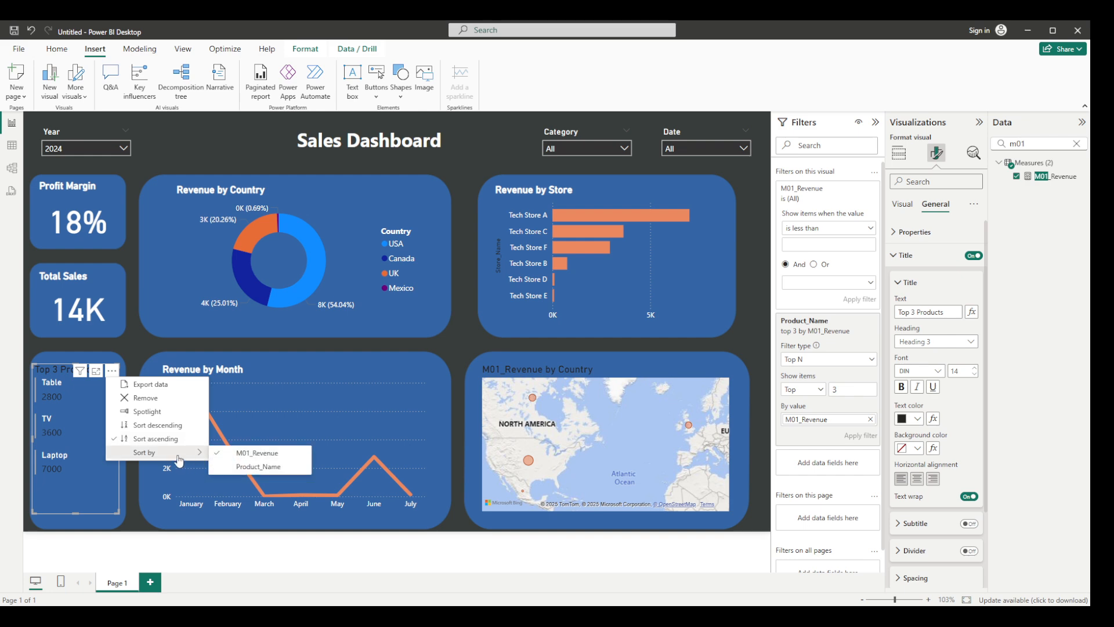
pyautogui.click(154, 425)
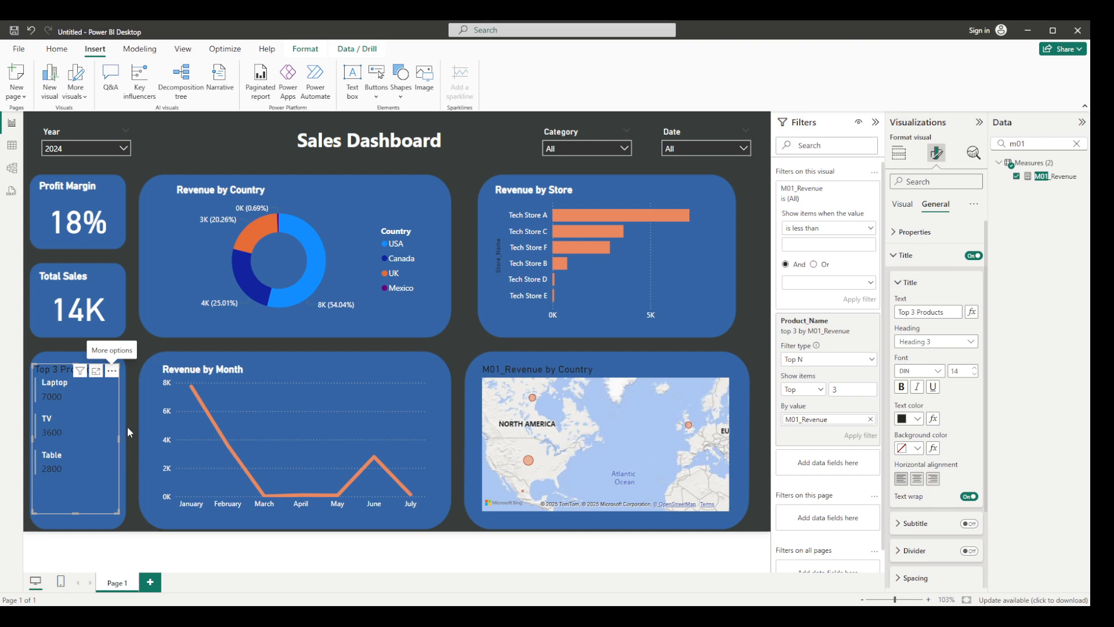
pyautogui.click(124, 412)
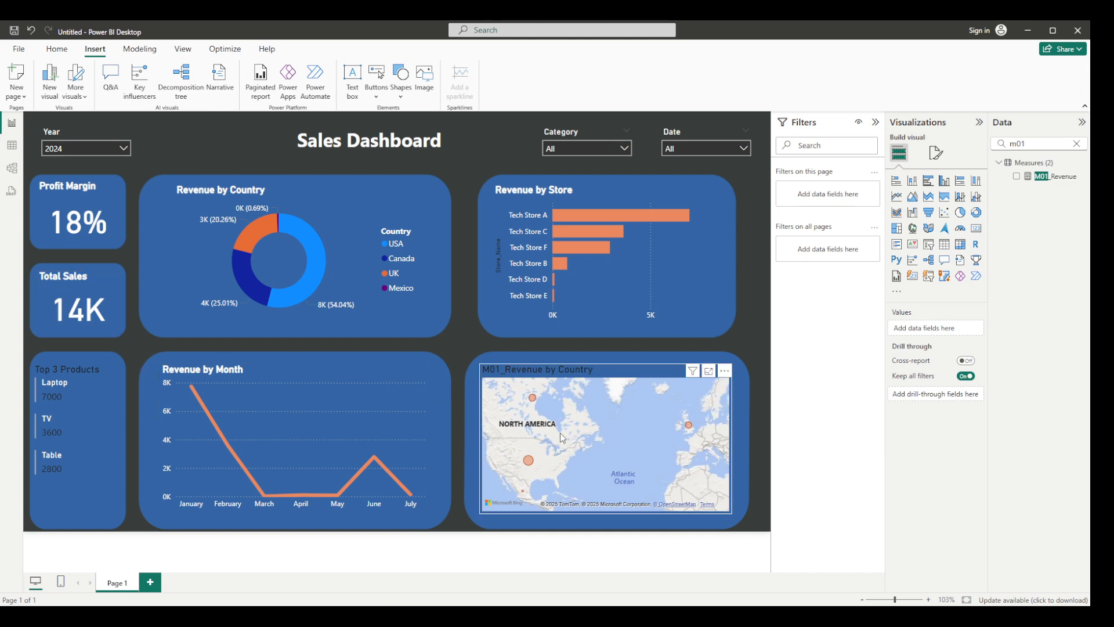
# Add a second report page and allow it to be used as a tooltip.
pyautogui.scroll(-1, 592, 440)
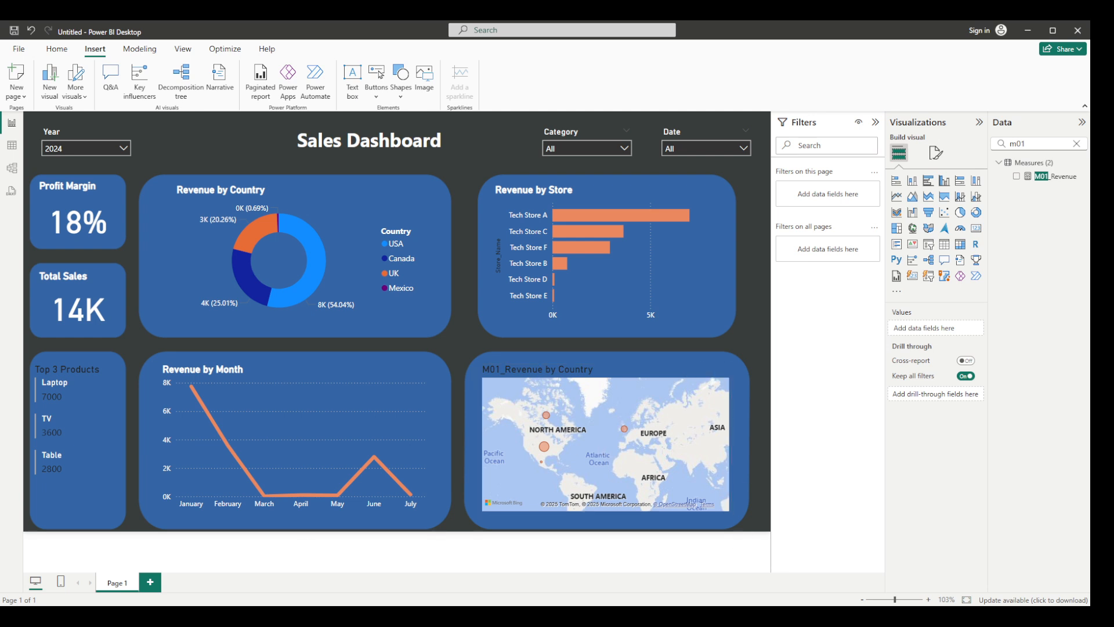
pyautogui.click(149, 584)
pyautogui.click(119, 584)
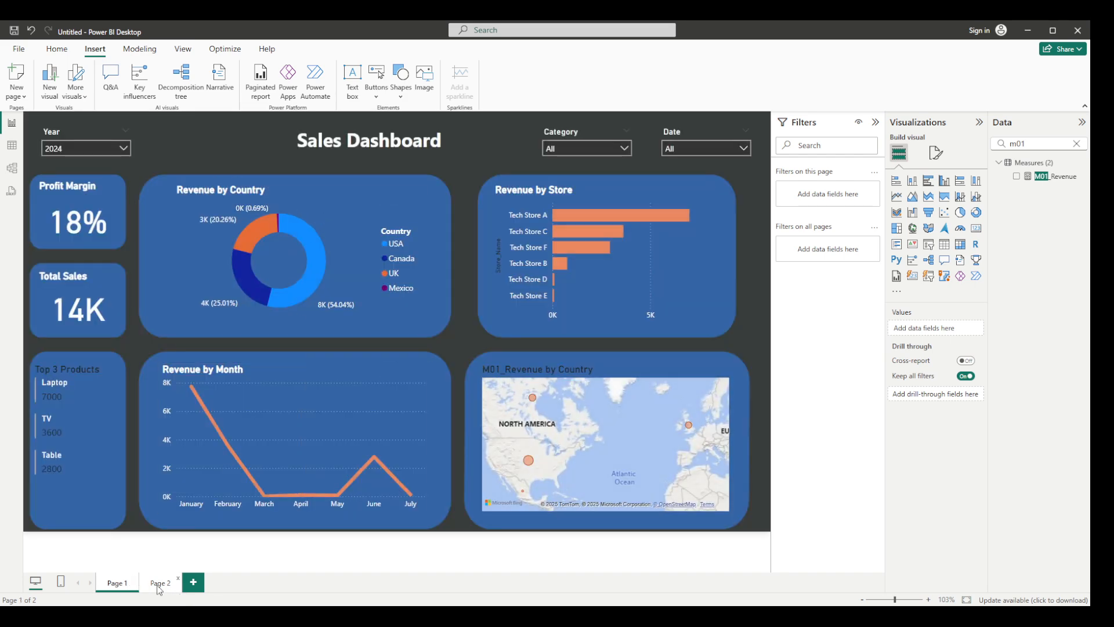
pyautogui.click(159, 584)
pyautogui.click(936, 153)
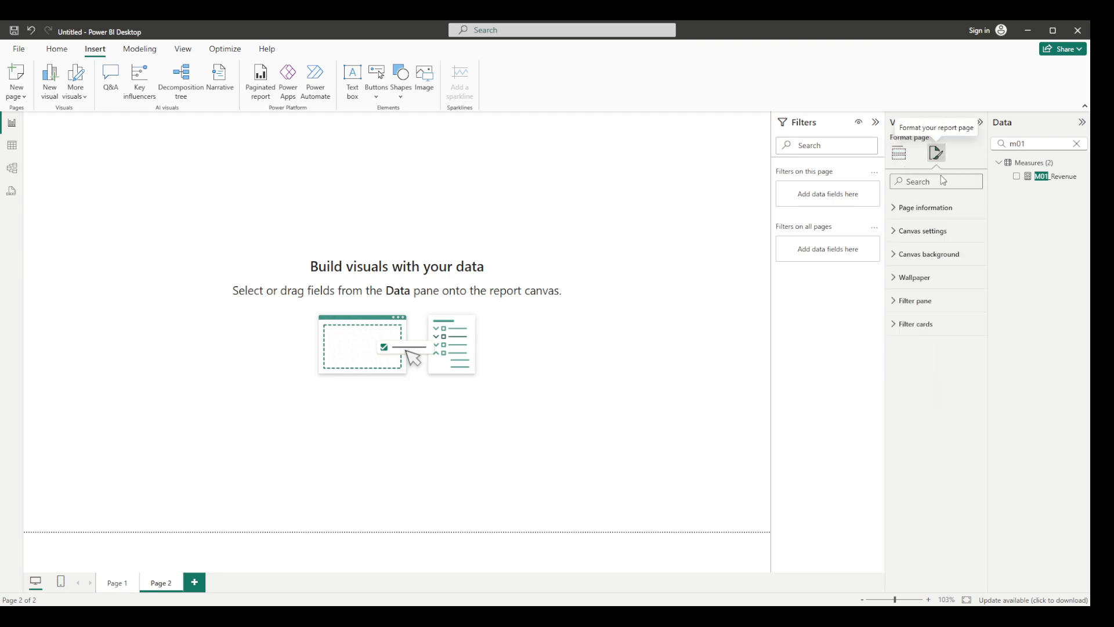
pyautogui.click(902, 213)
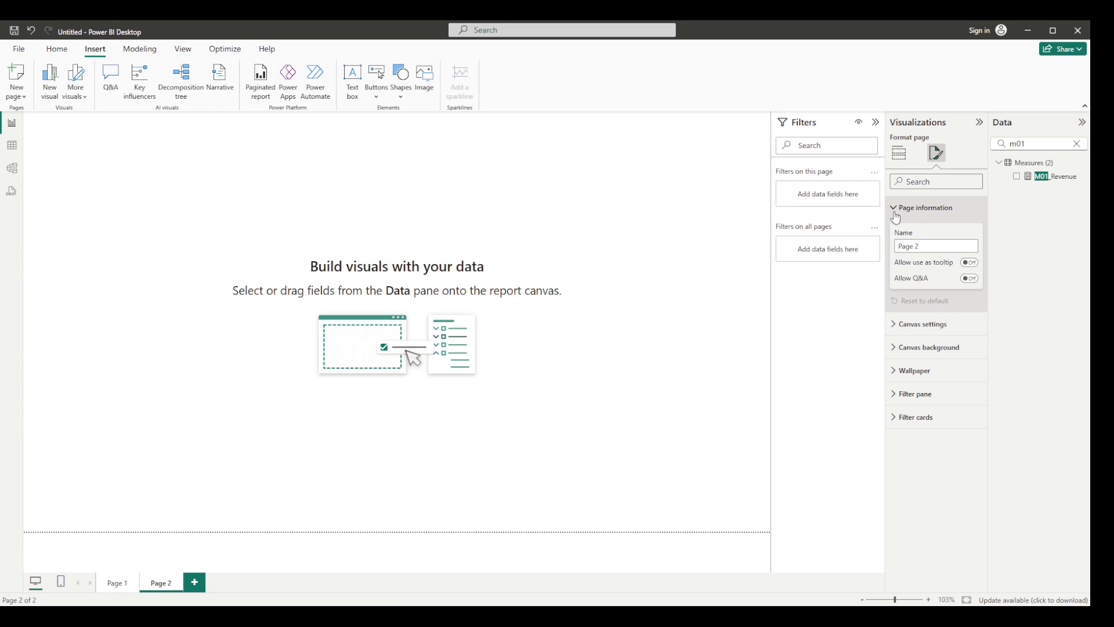
pyautogui.click(968, 263)
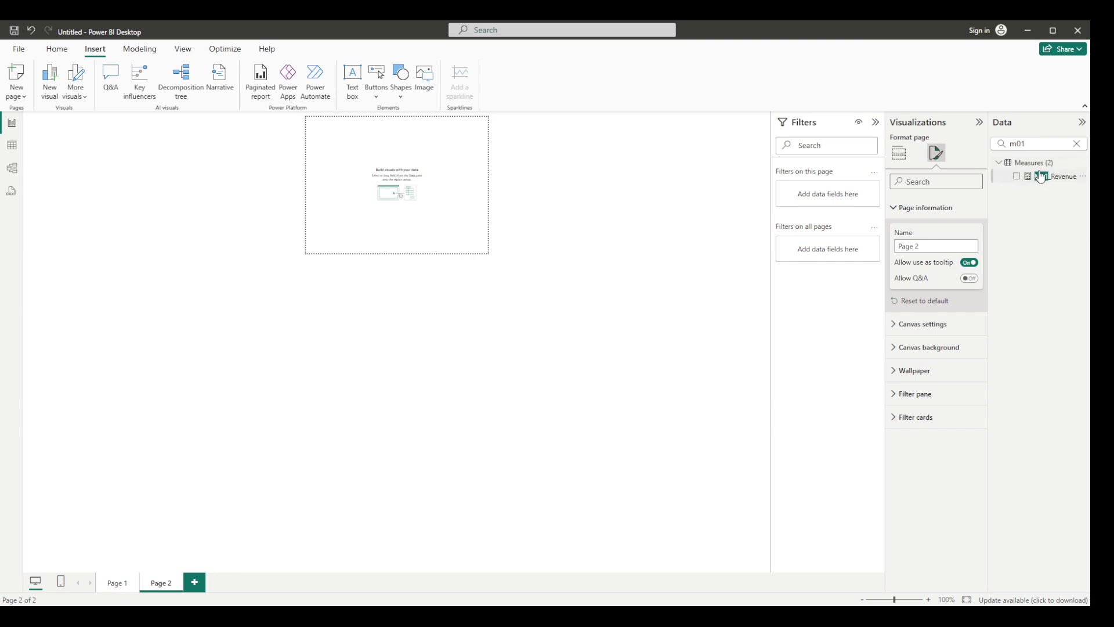
# Build a column chart of M01_Revenue by Country on the tooltip page.
pyautogui.click(1053, 176)
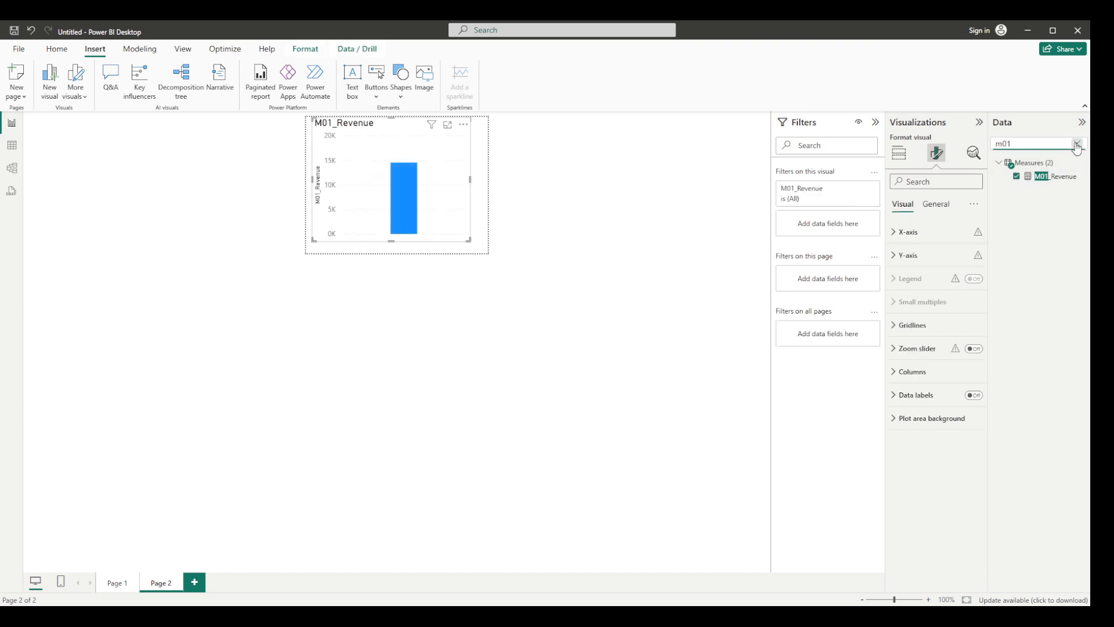
pyautogui.click(1077, 143)
pyautogui.write('coz')
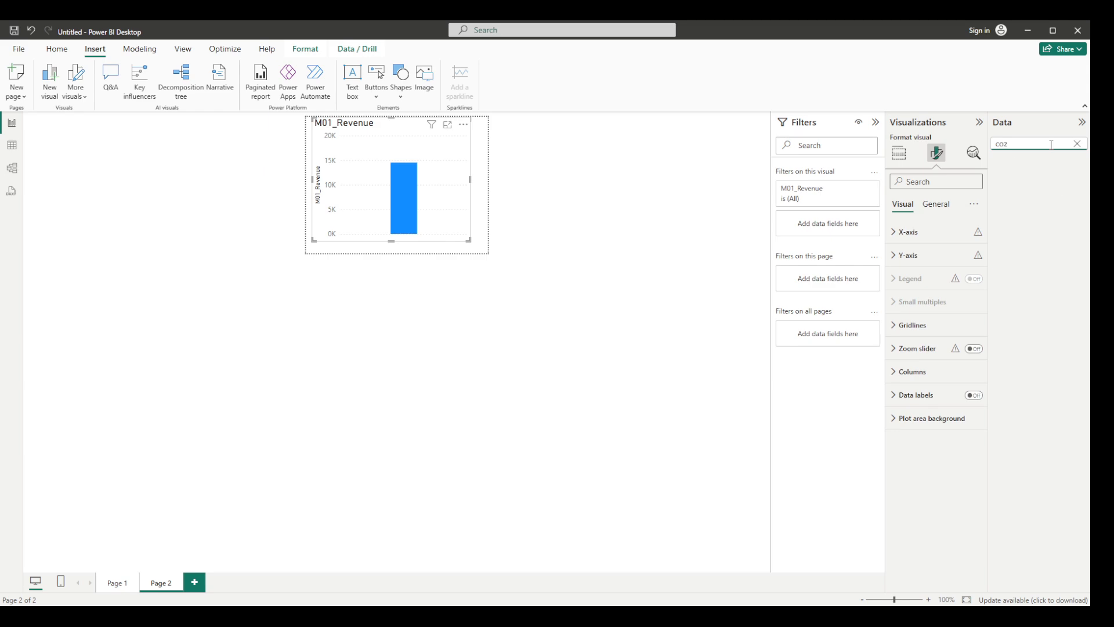
pyautogui.press('BackSpace')
pyautogui.write('ut')
pyautogui.press('BackSpace')
pyautogui.write('ntr')
pyautogui.click(1016, 176)
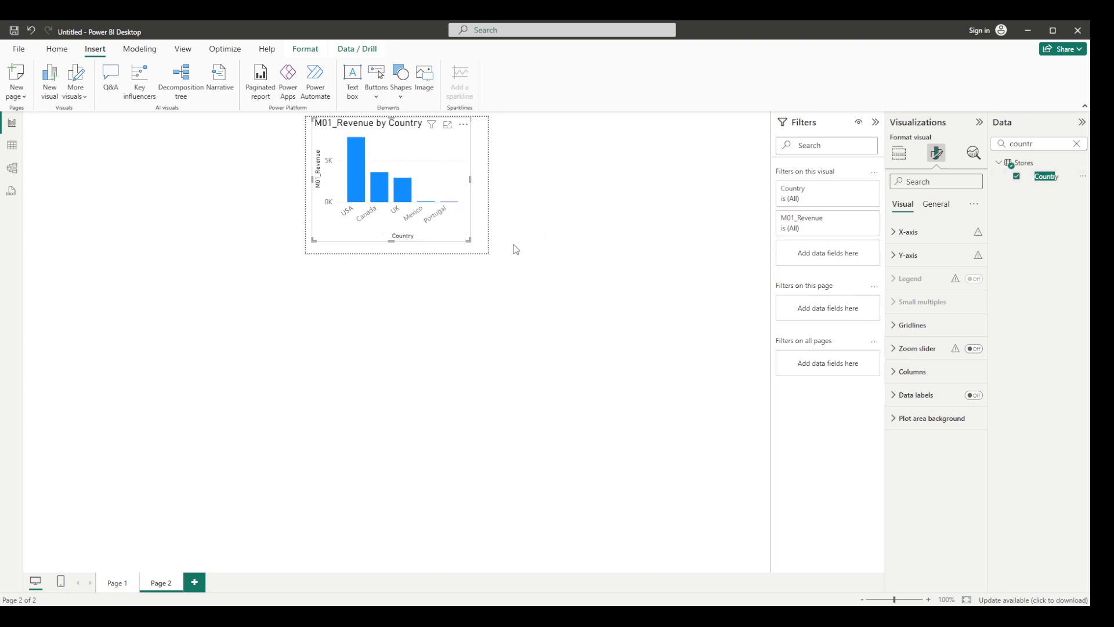
pyautogui.click(504, 280)
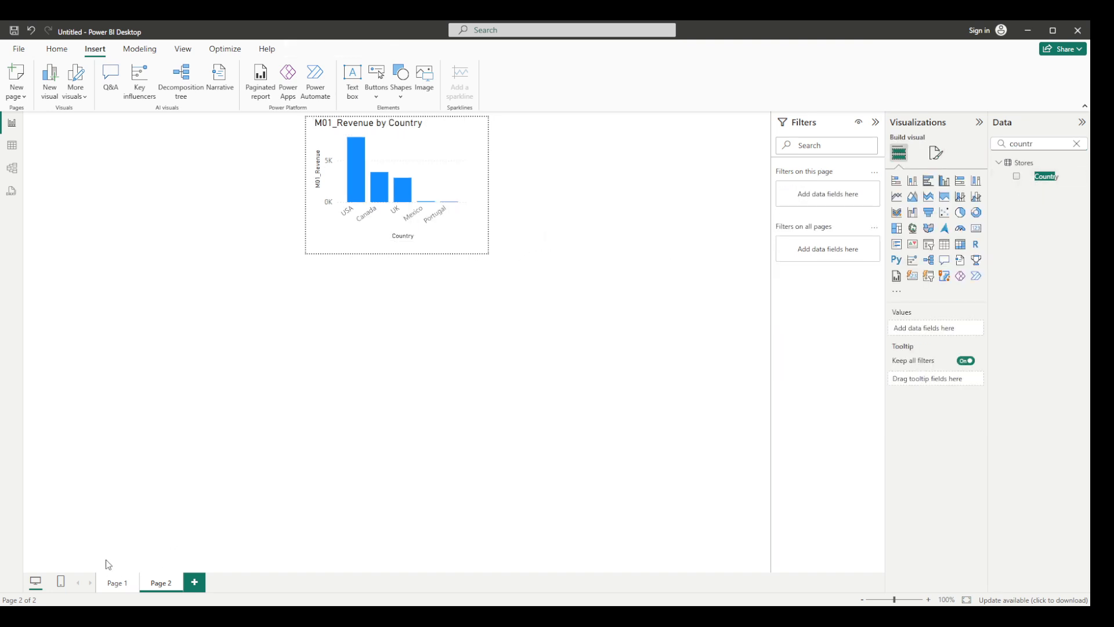
# Assign Page 2 as the report page tooltip of the Revenue by Country donut chart on Page 1.
pyautogui.click(117, 583)
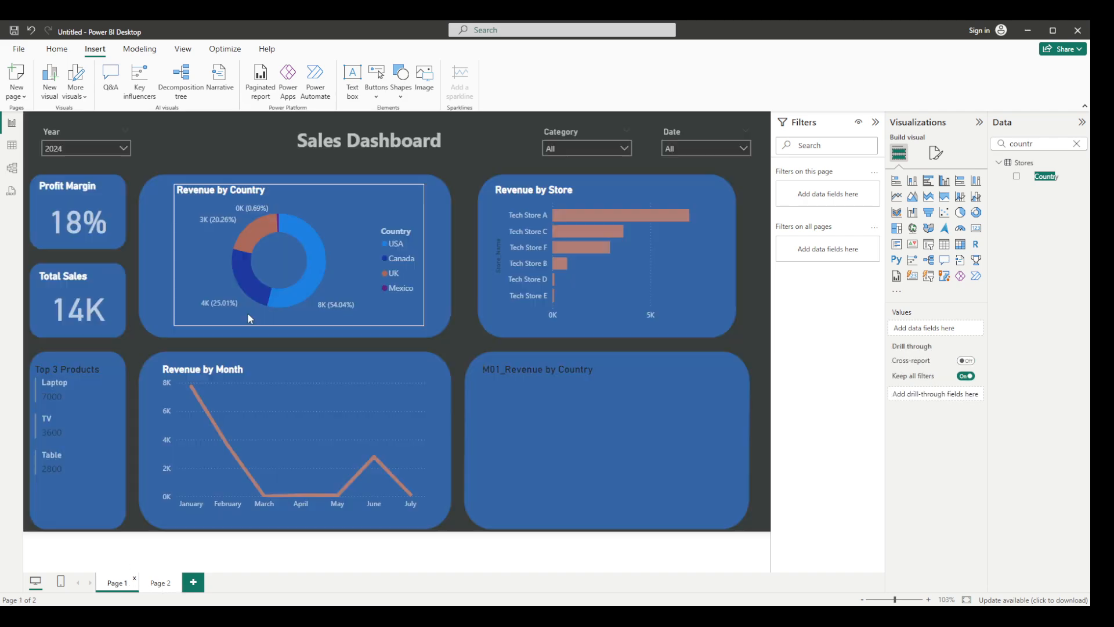
pyautogui.click(311, 198)
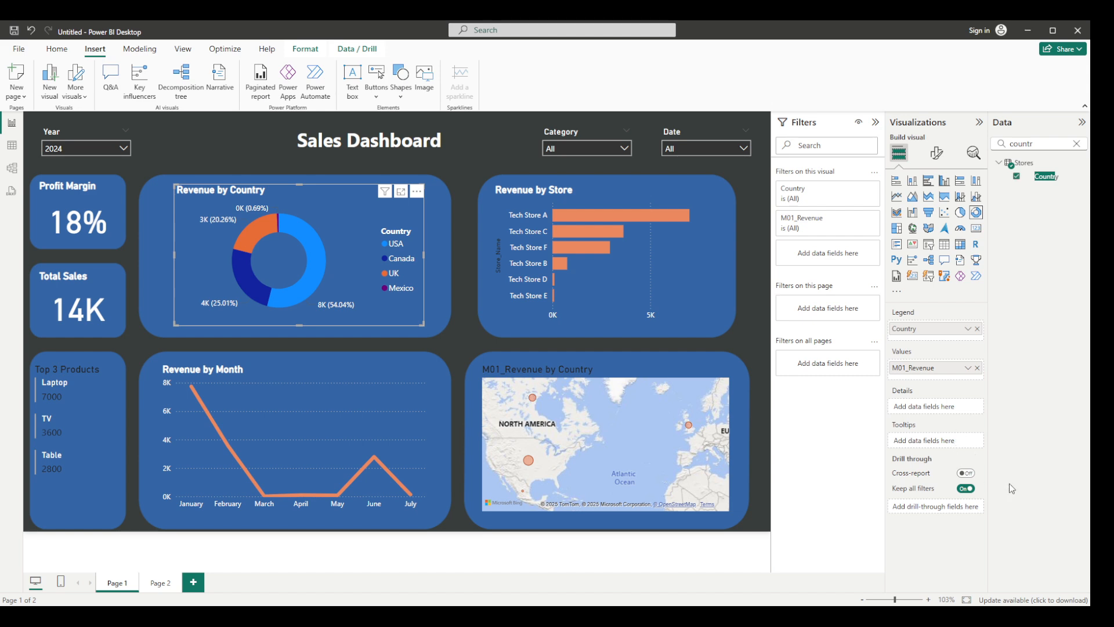
pyautogui.click(1077, 144)
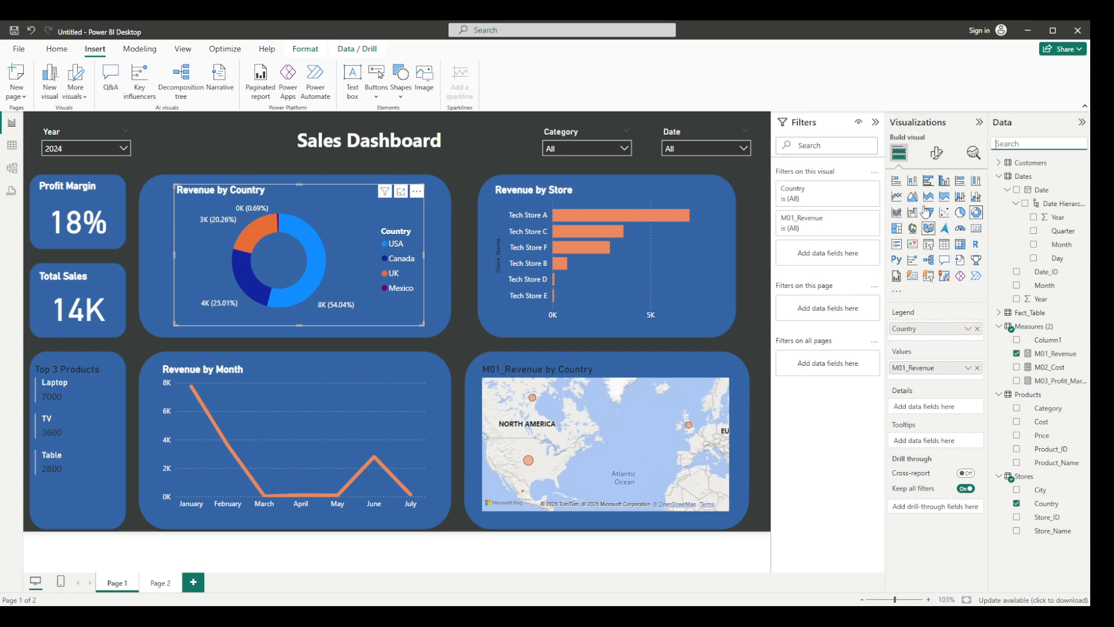
pyautogui.click(932, 158)
pyautogui.click(935, 204)
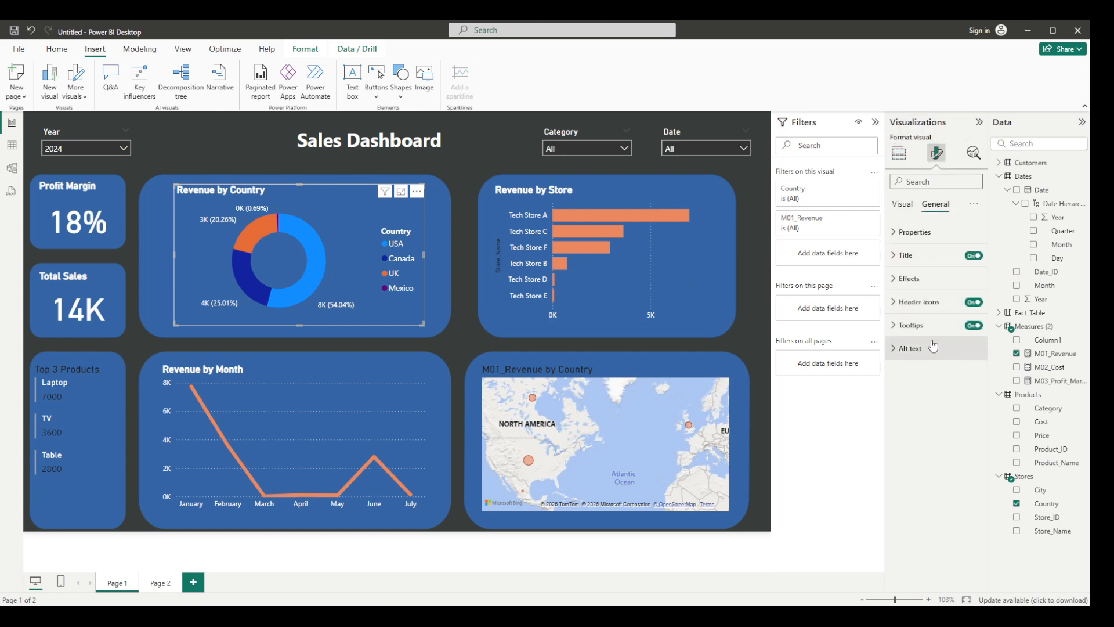
pyautogui.click(903, 326)
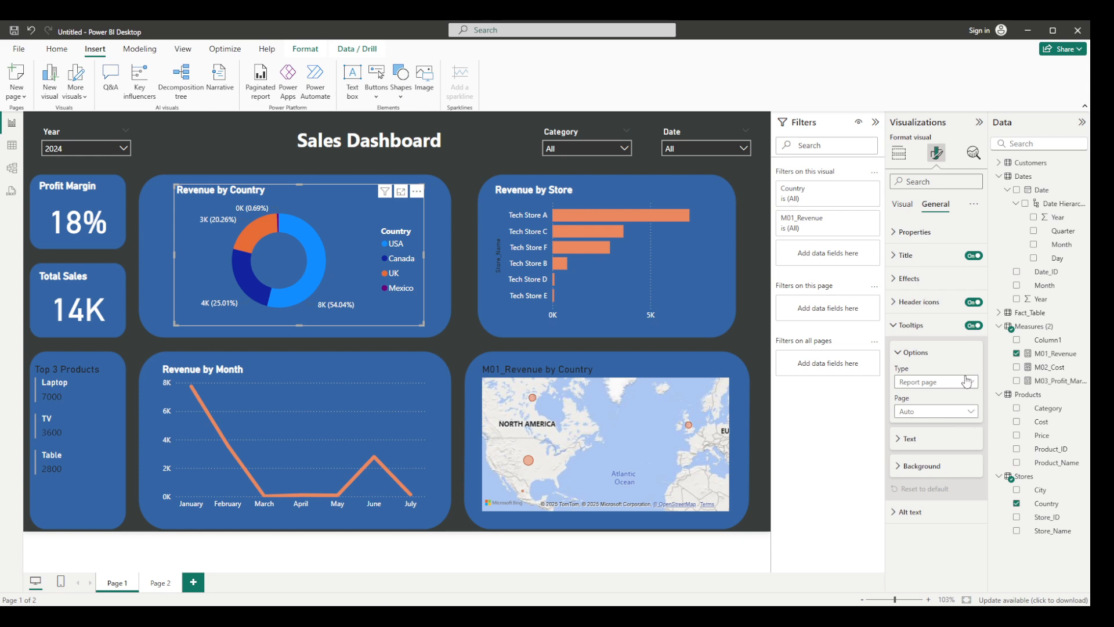
pyautogui.click(970, 412)
pyautogui.click(932, 439)
# Check the page tooltip on the USA, UK and Canada slices of the Revenue by Country donut chart.
pyautogui.moveTo(295, 231)
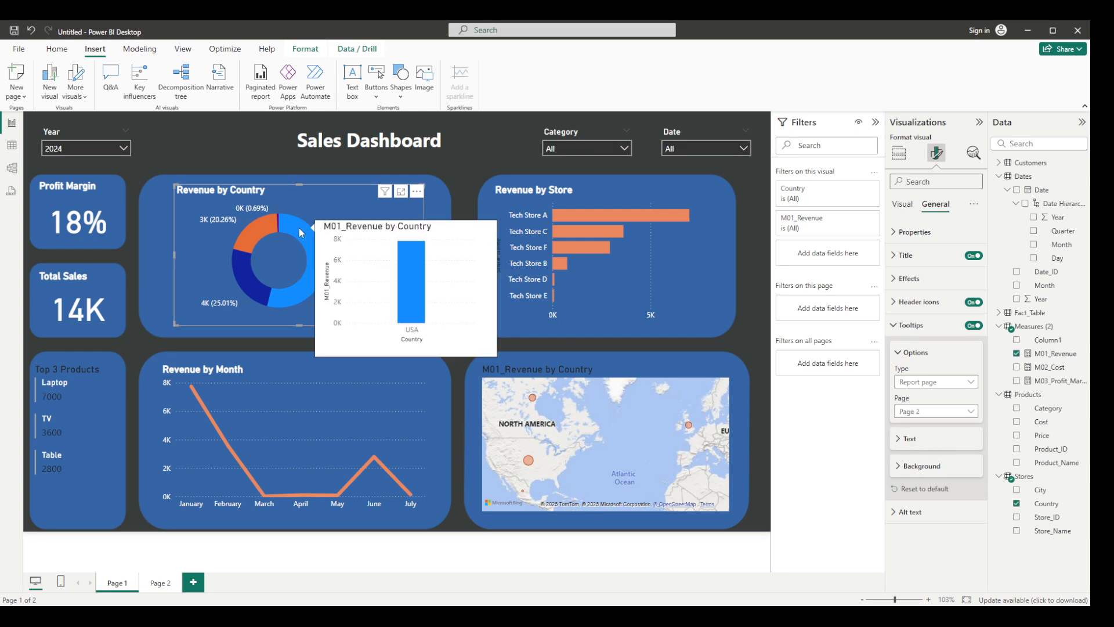
pyautogui.moveTo(259, 221)
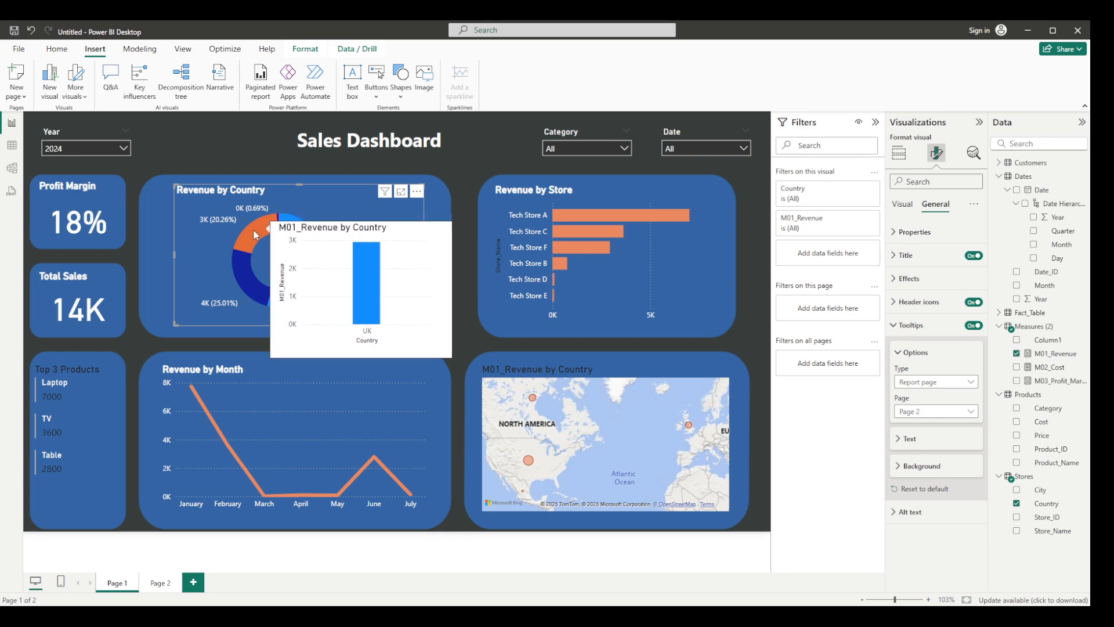
pyautogui.moveTo(250, 280)
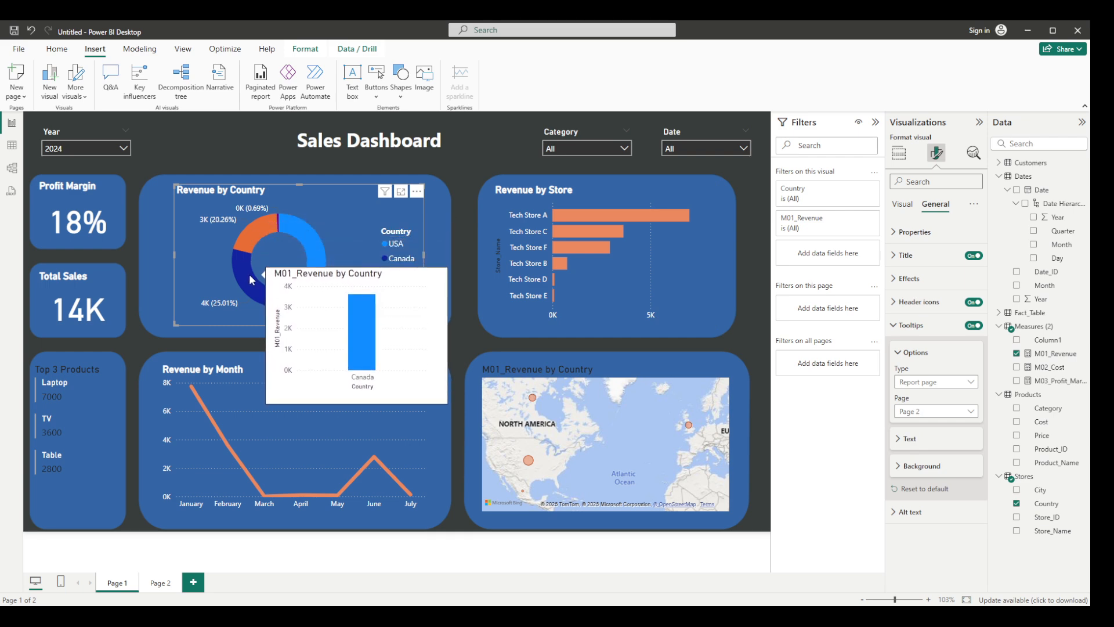
pyautogui.moveTo(288, 291)
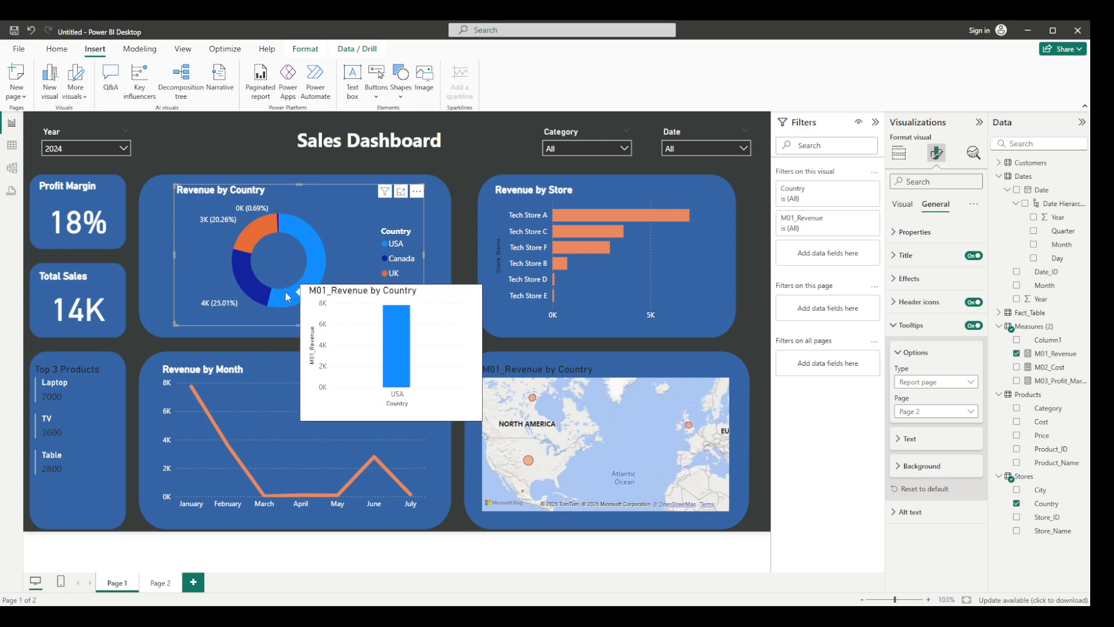